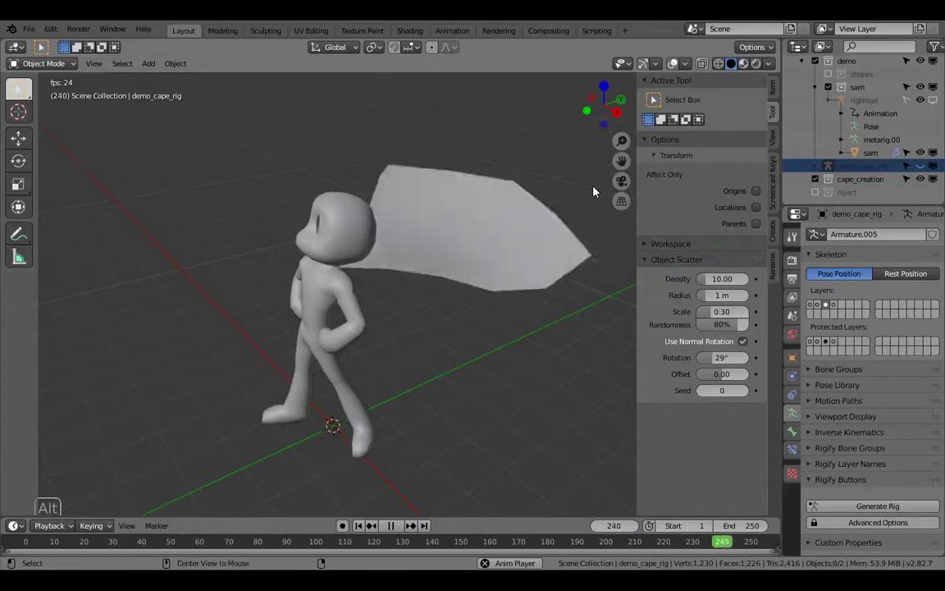
# Select the demo_cape_rig armature, enter Pose Mode and turn on Auto IK
pyautogui.click(508, 211)
pyautogui.click(537, 287)
pyautogui.moveTo(537, 289); pyautogui.dragTo(528, 317, button='middle')
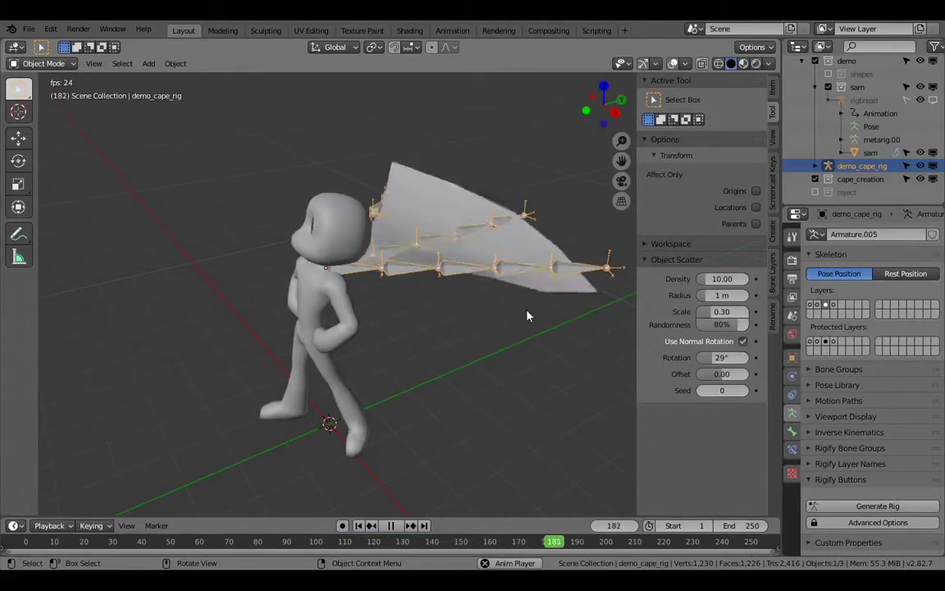
pyautogui.hotkey('ctrl', 'Tab')
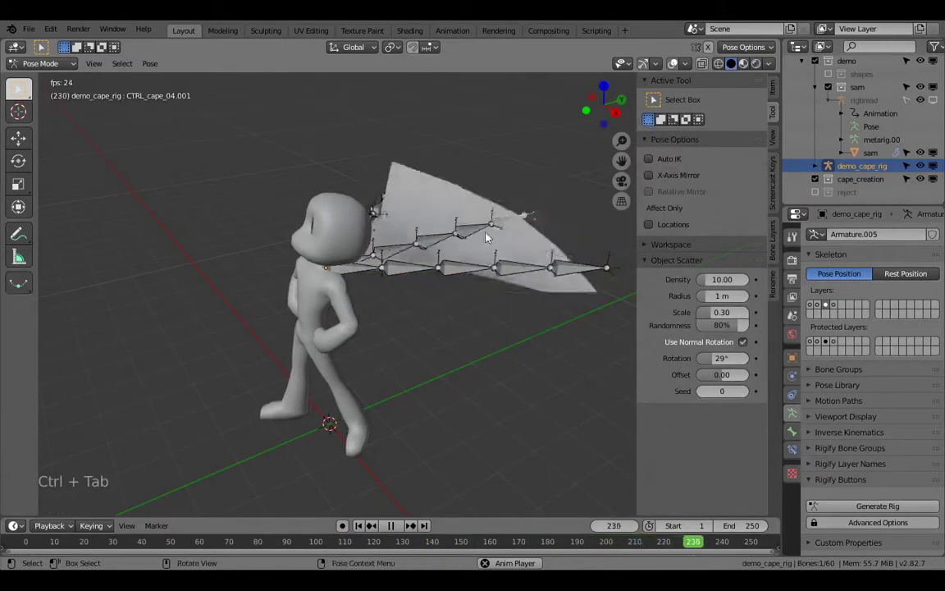
pyautogui.moveTo(505, 238); pyautogui.dragTo(679, 169, button='middle')
pyautogui.click(669, 159)
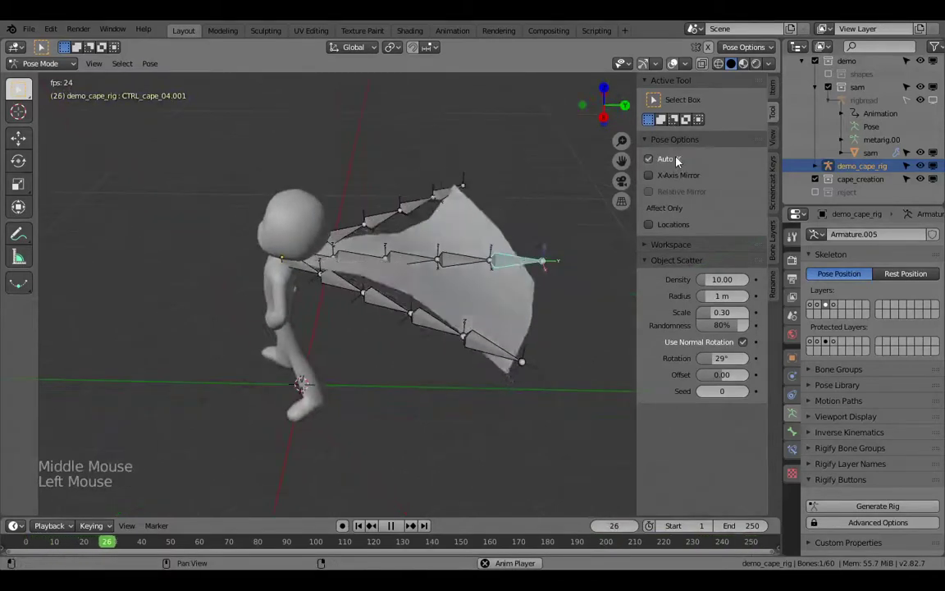
# Examine the cape rig's bones by showing its fourth bone layer alone and returning to the third
pyautogui.moveTo(449, 307); pyautogui.dragTo(493, 316, button='middle')
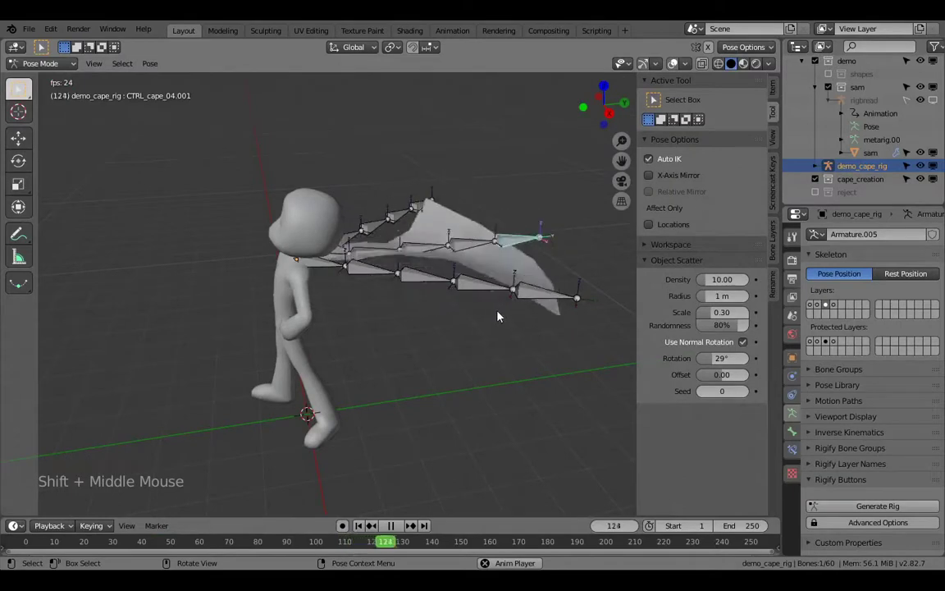
pyautogui.moveTo(494, 317); pyautogui.dragTo(544, 317, button='middle')
pyautogui.click(835, 304)
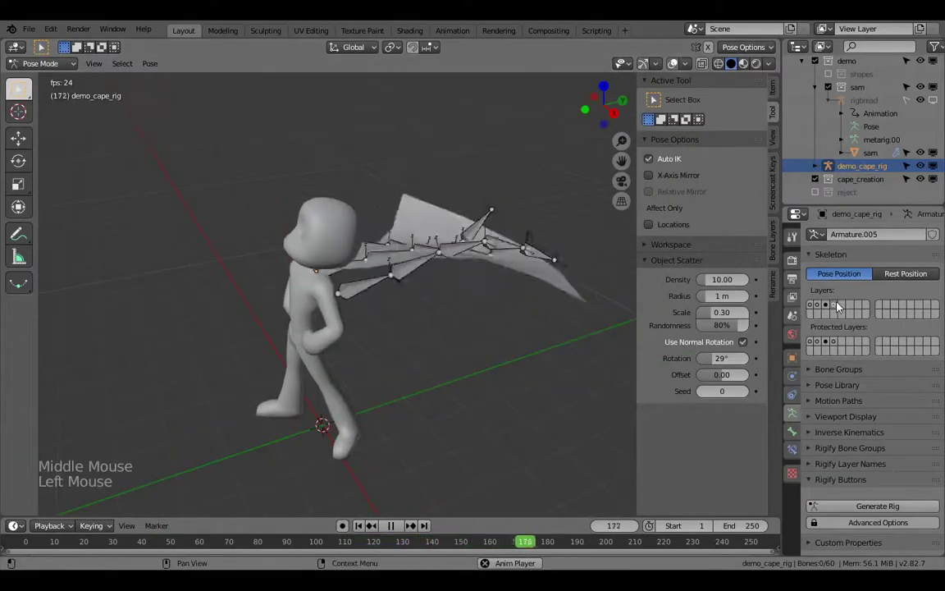
pyautogui.click(824, 305)
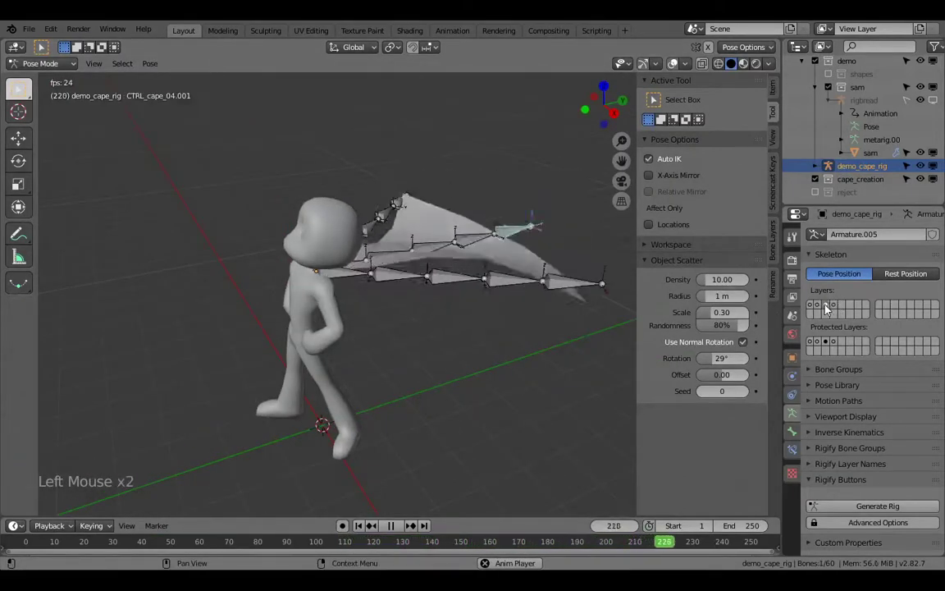
# Test the middle cape chain by moving its end control CTRL_cape_04.001 upward and back down below the cape
pyautogui.press('g')
pyautogui.click(473, 190)
pyautogui.moveTo(548, 316); pyautogui.dragTo(506, 270, button='middle')
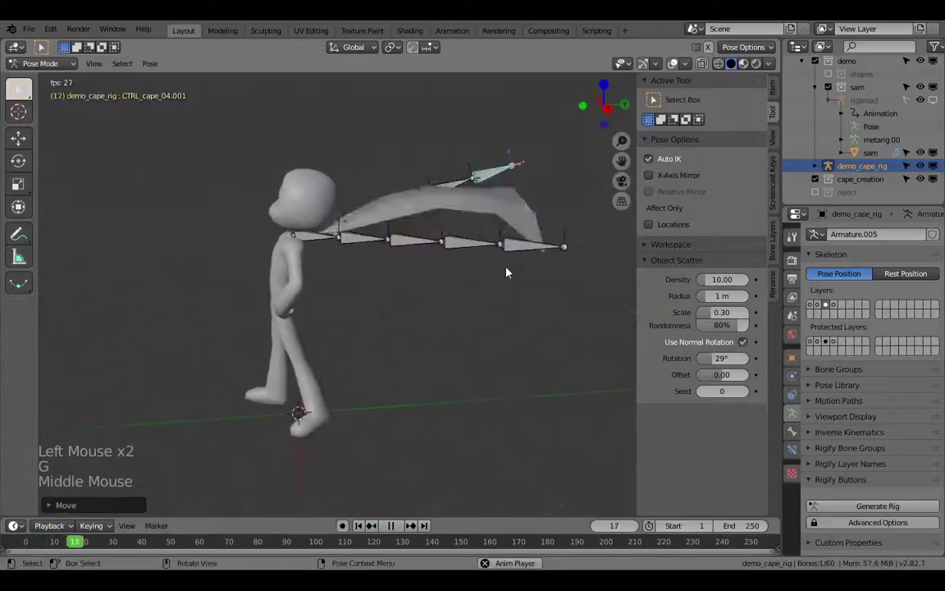
pyautogui.press('g')
pyautogui.click(479, 417)
pyautogui.moveTo(439, 328); pyautogui.dragTo(520, 223, button='middle')
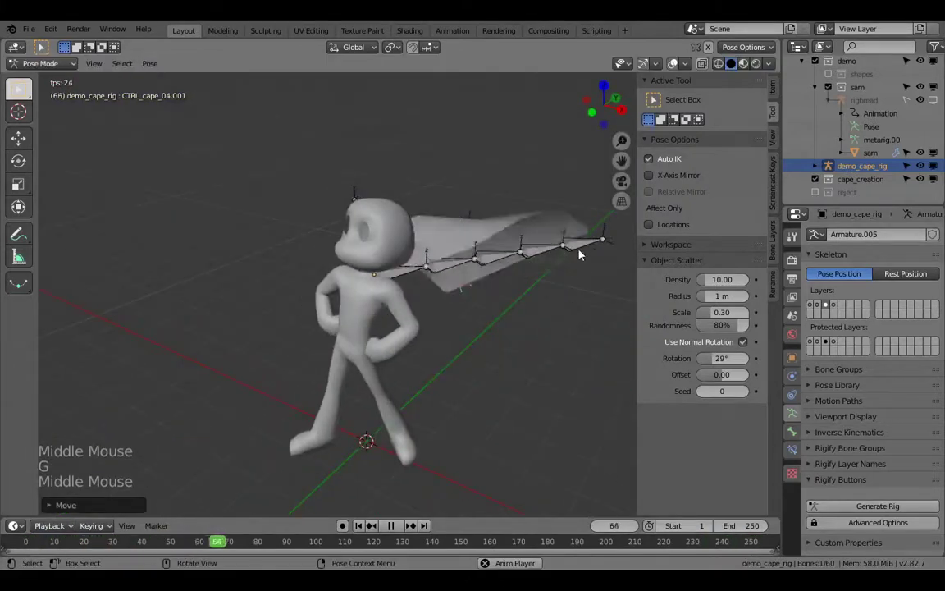
# Move one side chain's end control down and the opposite side's CTRL_cape_04.002 up to bend the cape
pyautogui.click(521, 219)
pyautogui.press('g')
pyautogui.click(513, 437)
pyautogui.moveTo(514, 437); pyautogui.dragTo(512, 356, button='middle')
pyautogui.moveTo(464, 334); pyautogui.dragTo(407, 302, button='middle')
pyautogui.click(283, 226)
pyautogui.press('g')
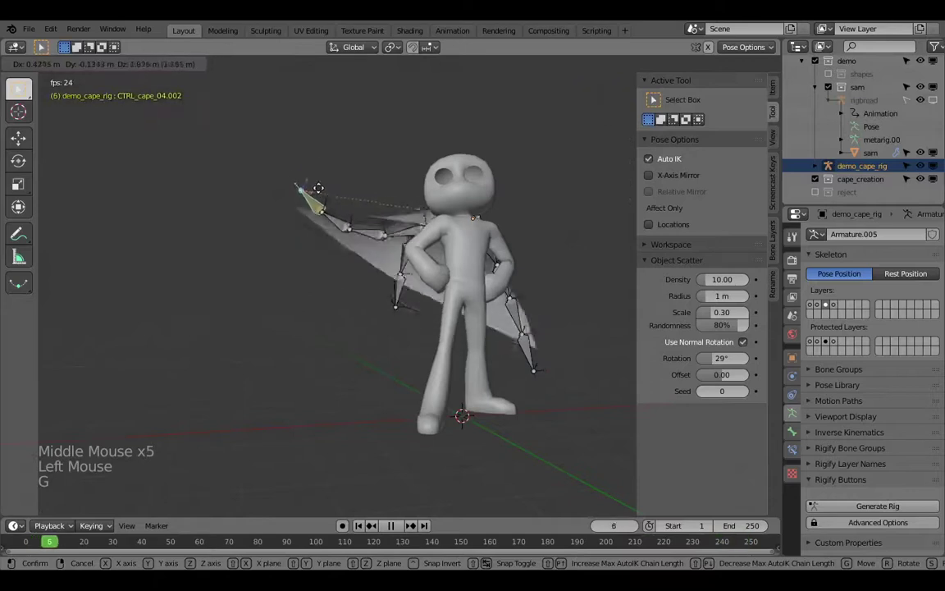
pyautogui.click(309, 172)
# Reposition the middle chain's end control CTRL_cape_04.001 to billow the centre of the cape
pyautogui.click(398, 307)
pyautogui.press('g')
pyautogui.click(366, 323)
pyautogui.press('g')
pyautogui.moveTo(398, 321); pyautogui.dragTo(268, 347, button='middle')
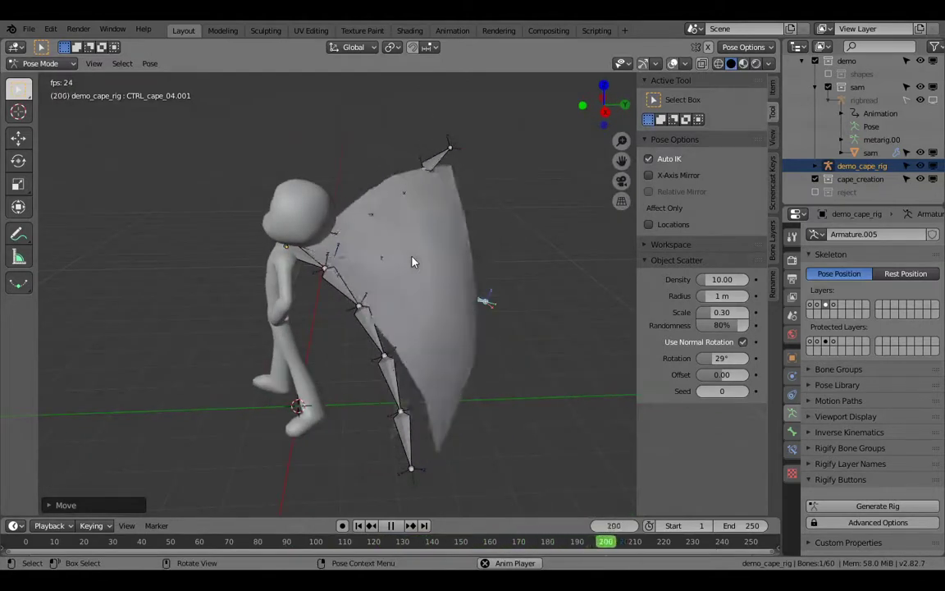
# Return the cape rig to Object Mode and stop the animation playback
pyautogui.hotkey('ctrl', 'Tab')
pyautogui.press('space')
pyautogui.moveTo(421, 308); pyautogui.dragTo(483, 401, button='middle')
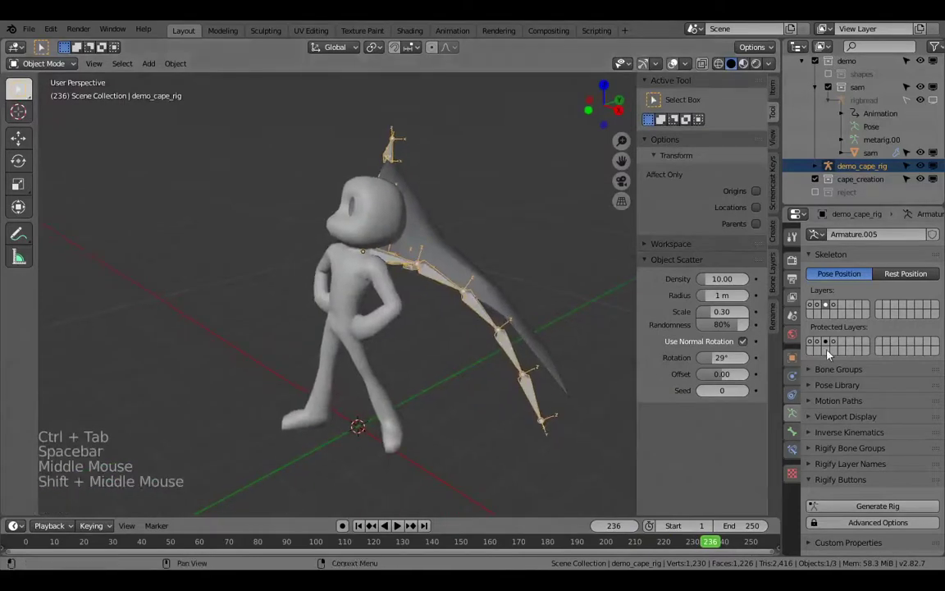
# Exclude the demo collection from the view layer and make cape_creation the active collection
pyautogui.click(814, 61)
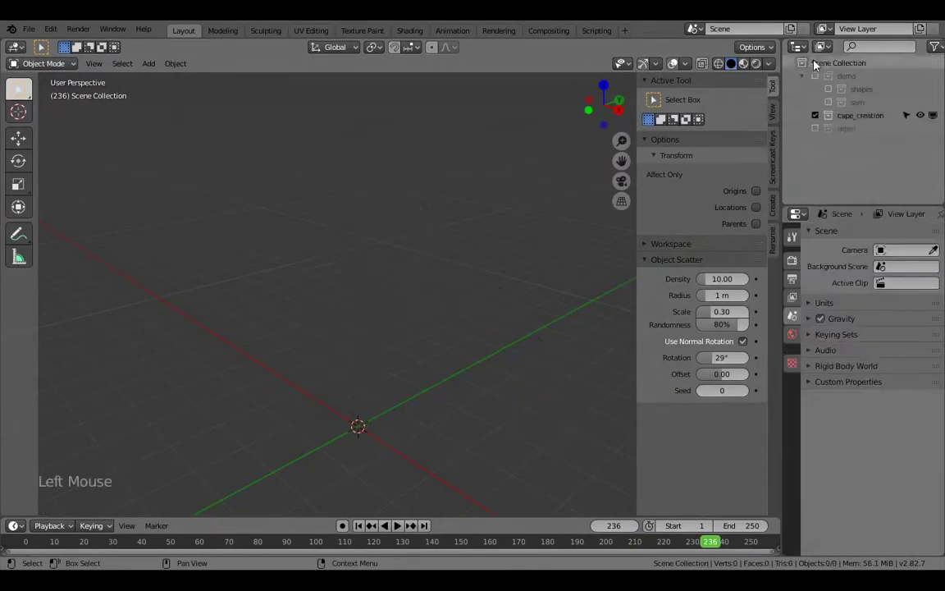
pyautogui.click(859, 114)
pyautogui.moveTo(415, 328)
pyautogui.keyDown('shift'); pyautogui.mouseDown(button='middle')
pyautogui.moveTo(426, 318)
pyautogui.moveTo(431, 333)
pyautogui.mouseUp(button='middle'); pyautogui.keyUp('shift')
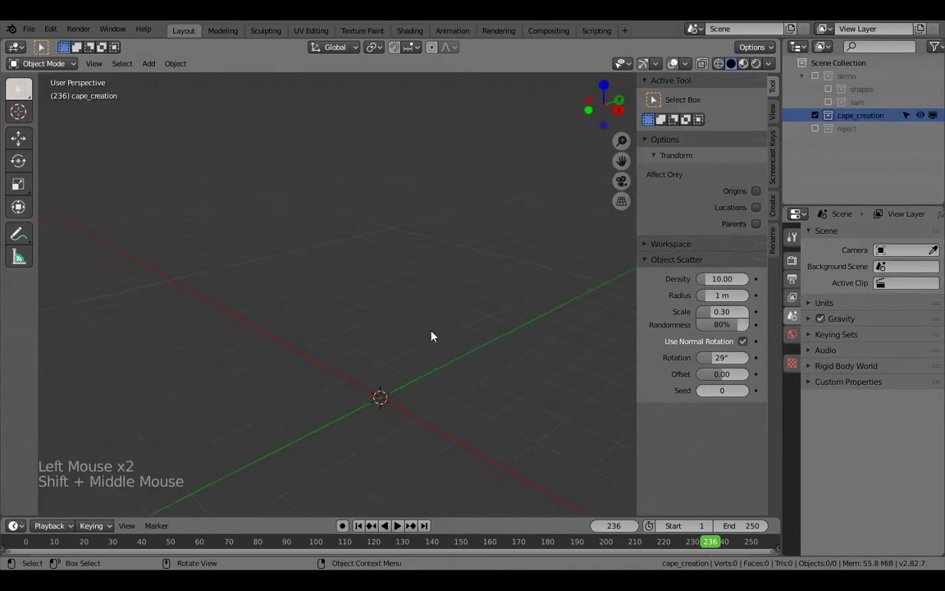
# Add a single-bone armature at the world origin and enter Edit Mode on it
pyautogui.hotkey('shift', 'a')
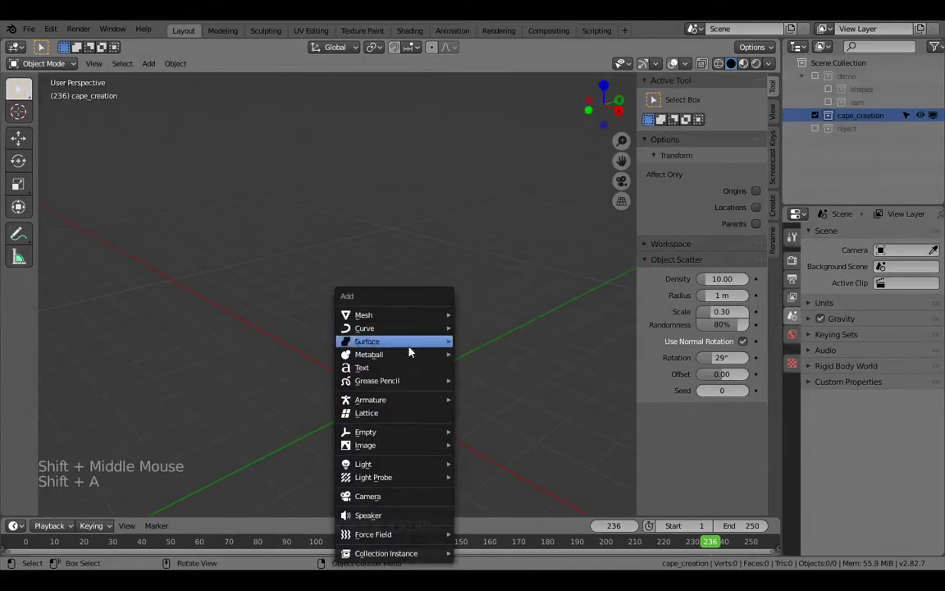
pyautogui.moveTo(450, 399)
pyautogui.click(491, 398)
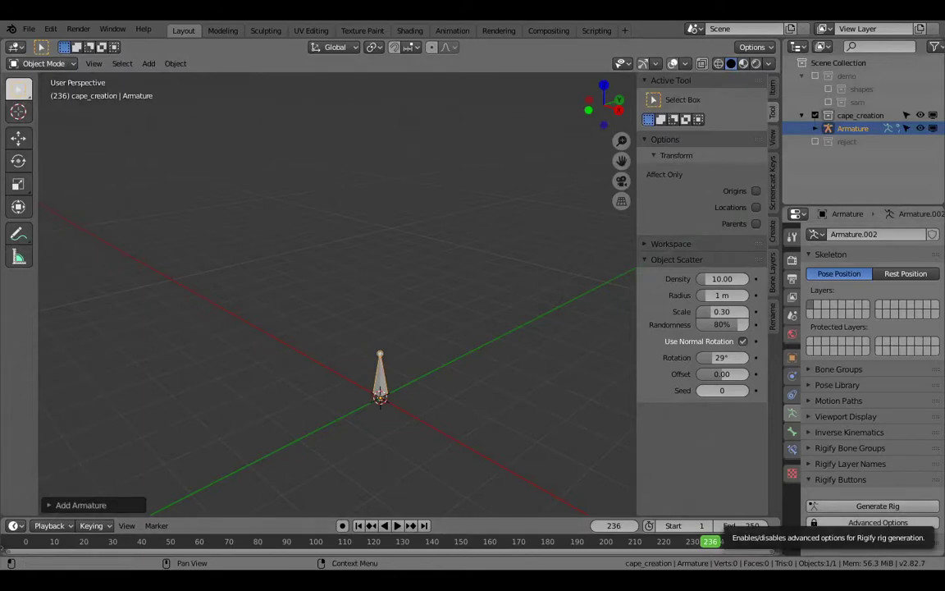
pyautogui.keyDown('shift'); pyautogui.moveTo(458, 278); pyautogui.dragTo(447, 354, button='middle'); pyautogui.keyUp('shift')
pyautogui.press('Tab')
pyautogui.scroll(1, 442, 342)
pyautogui.press('g')
pyautogui.press('y')
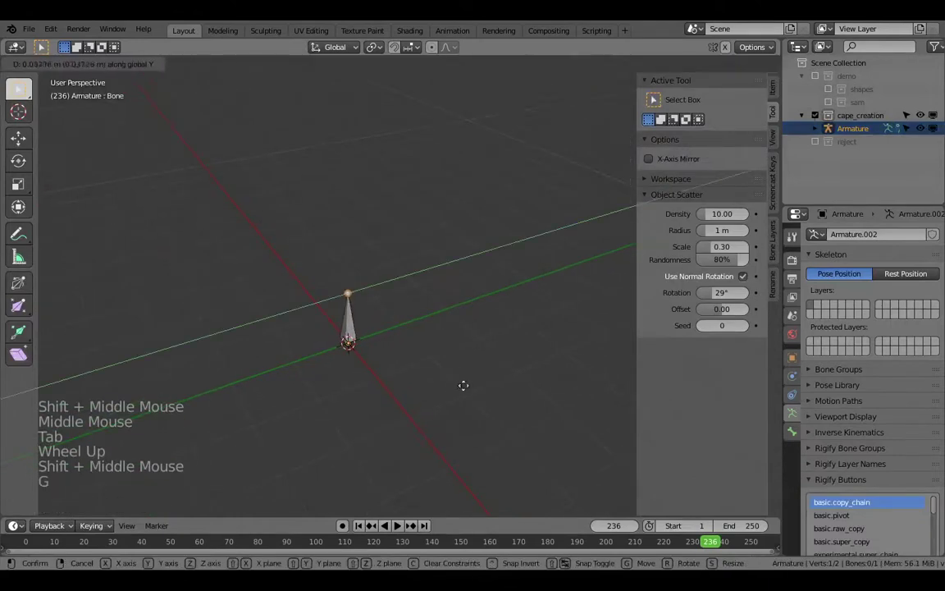
pyautogui.rightClick(530, 368)
pyautogui.press('g')
pyautogui.rightClick(502, 368)
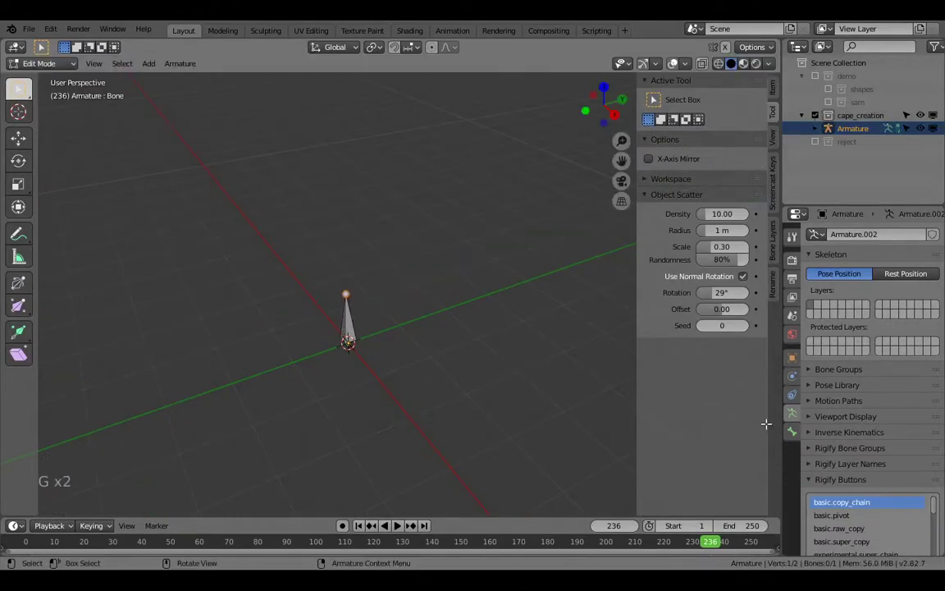
# Turn on the display of bone axes for the new armature
pyautogui.click(819, 401)
pyautogui.click(822, 400)
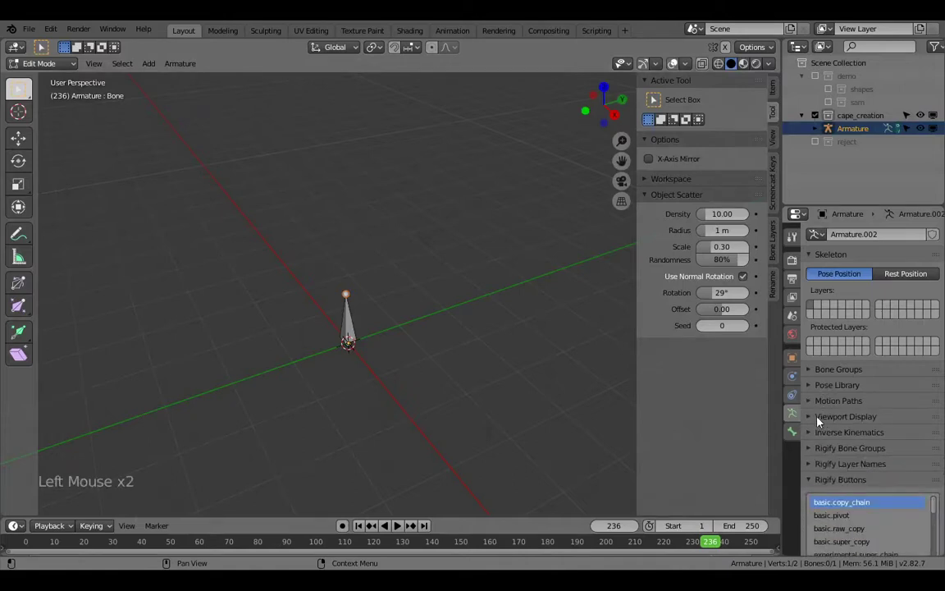
pyautogui.click(825, 418)
pyautogui.scroll(-1, 837, 432)
pyautogui.click(843, 441)
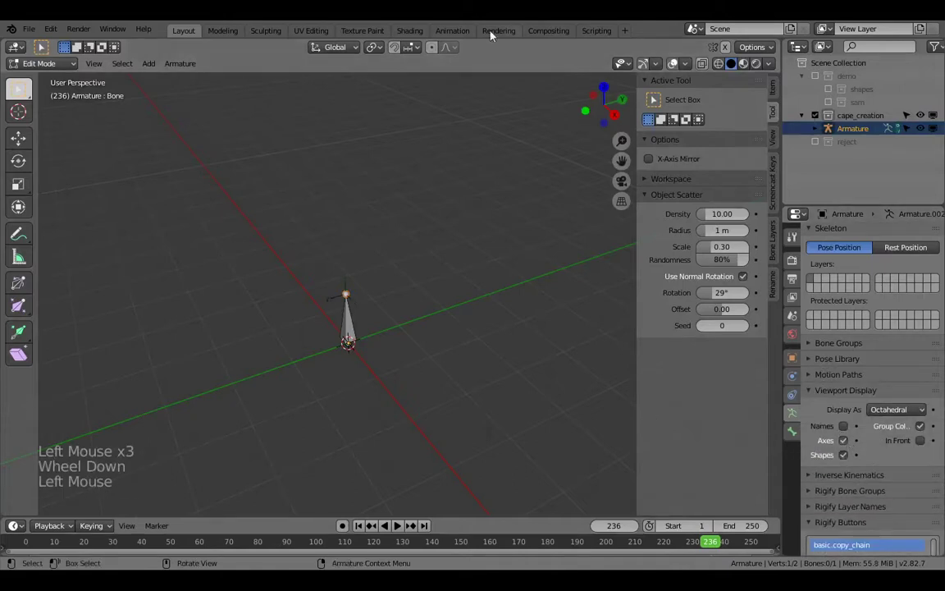
# Lay the bone flat by moving its tip down 1 m in Z and about 3 m along global Y, with snapping
pyautogui.keyDown('shift'); pyautogui.moveTo(372, 297); pyautogui.dragTo(374, 277, button='middle'); pyautogui.keyUp('shift')
pyautogui.press('g')
pyautogui.press('z')
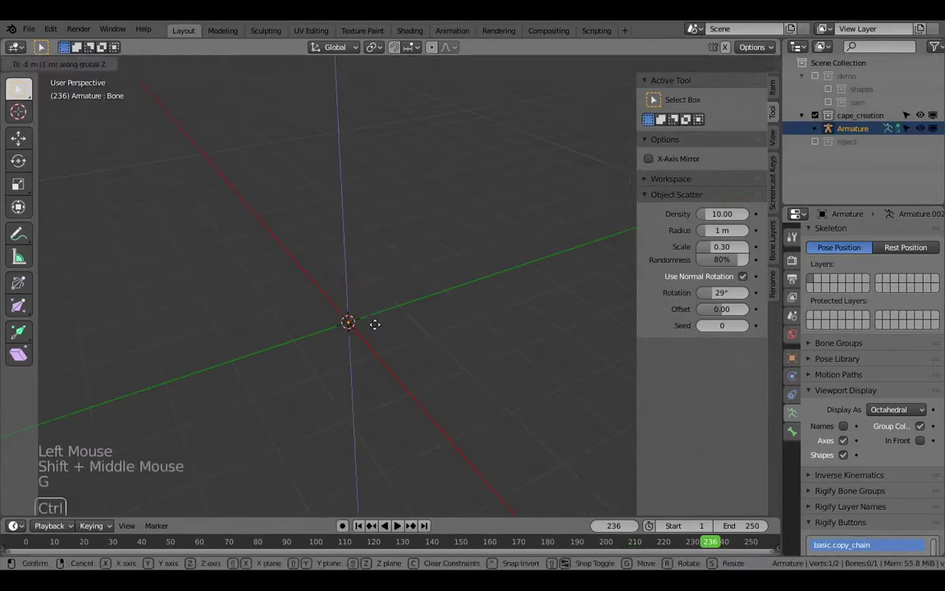
pyautogui.keyDown('ctrl'); pyautogui.click(375, 327); pyautogui.keyUp('ctrl')
pyautogui.press('g')
pyautogui.press('y')
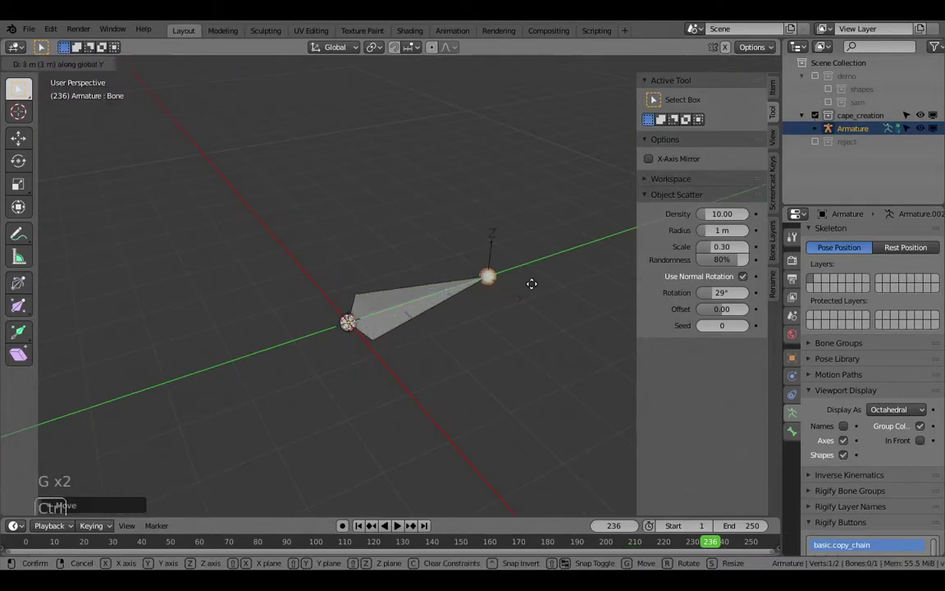
pyautogui.click(463, 310)
# Select the whole bone and rename it DEF_cape_00
pyautogui.scroll(1, 464, 310)
pyautogui.keyDown('shift'); pyautogui.moveTo(472, 322); pyautogui.dragTo(435, 372, button='middle'); pyautogui.keyUp('shift')
pyautogui.click(390, 292)
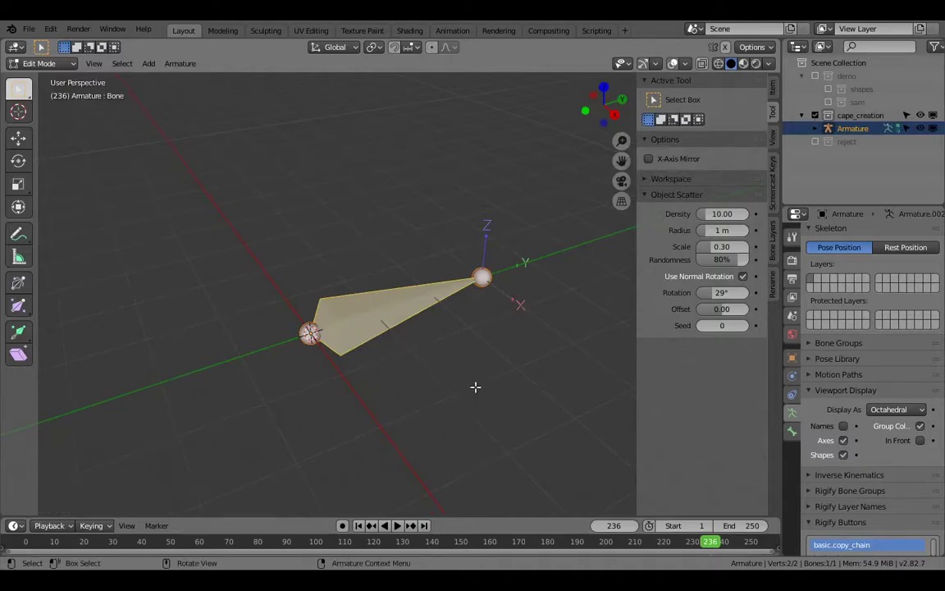
pyautogui.click(475, 291)
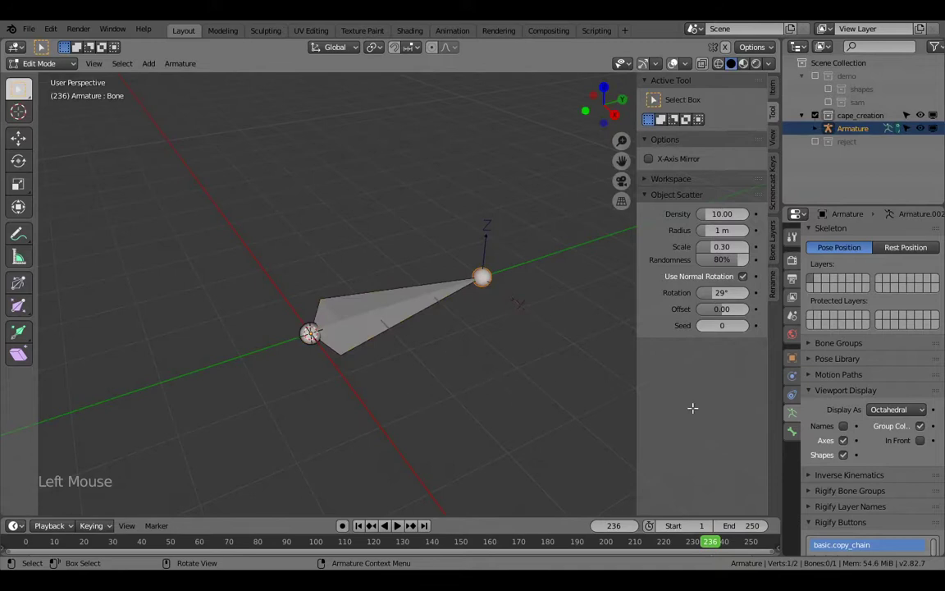
pyautogui.click(361, 279)
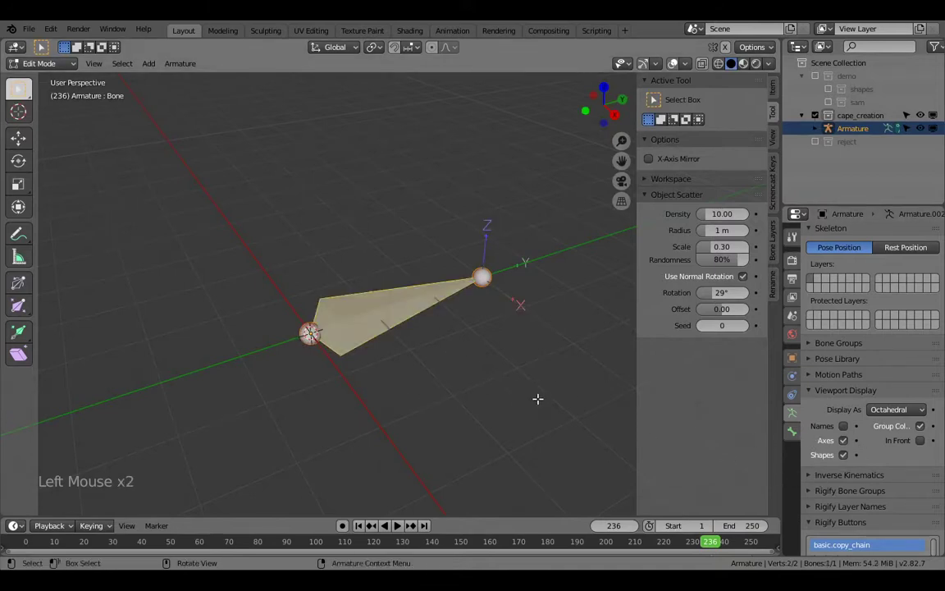
pyautogui.press('F2')
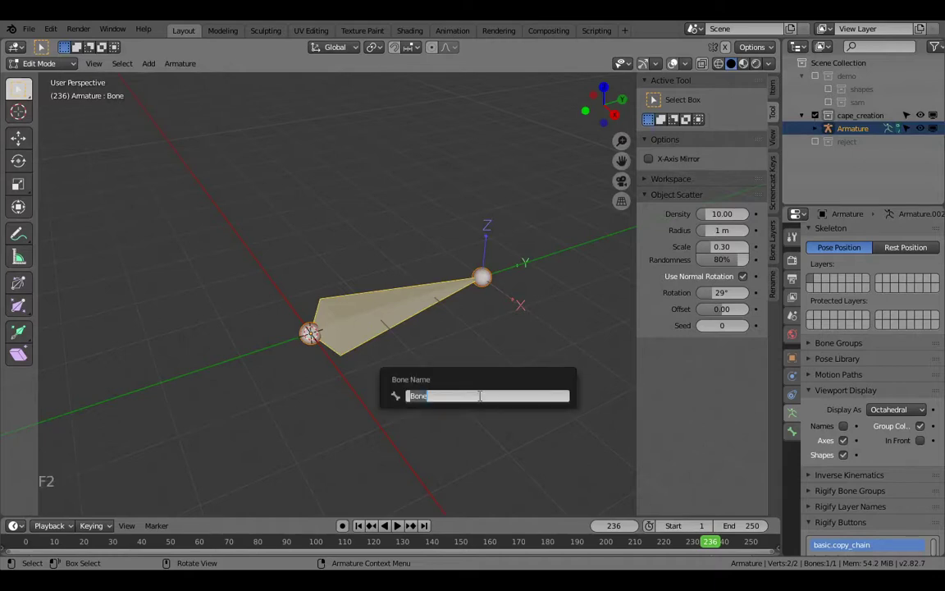
pyautogui.press('shift')
pyautogui.write('DEF')
pyautogui.write('-cape_t')
pyautogui.press('Return')
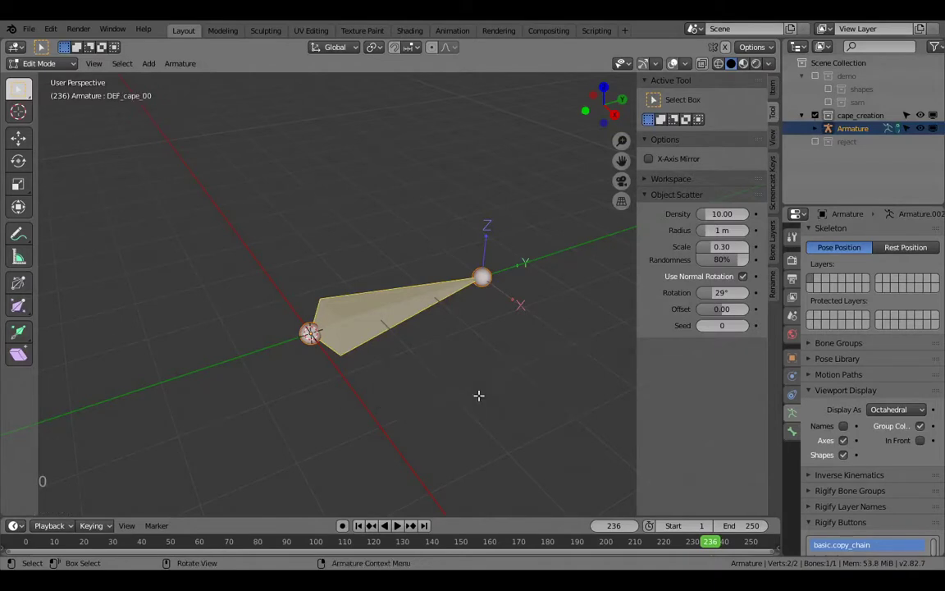
# Subdivide the DEF_cape_00 bone with Subdivide Multi, using 2 cuts
pyautogui.press('F3')
pyautogui.write('sub')
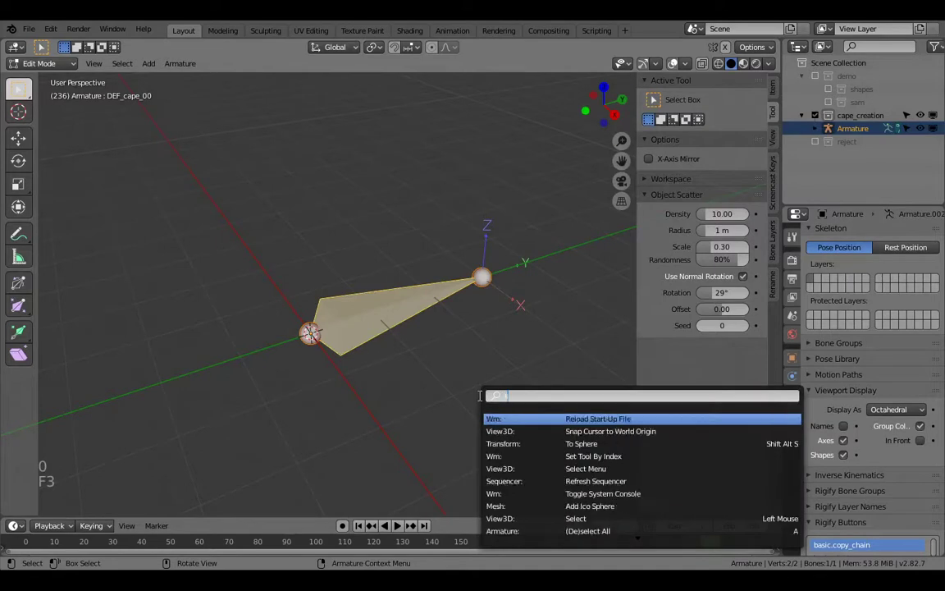
pyautogui.press('Down')
pyautogui.press('Down')
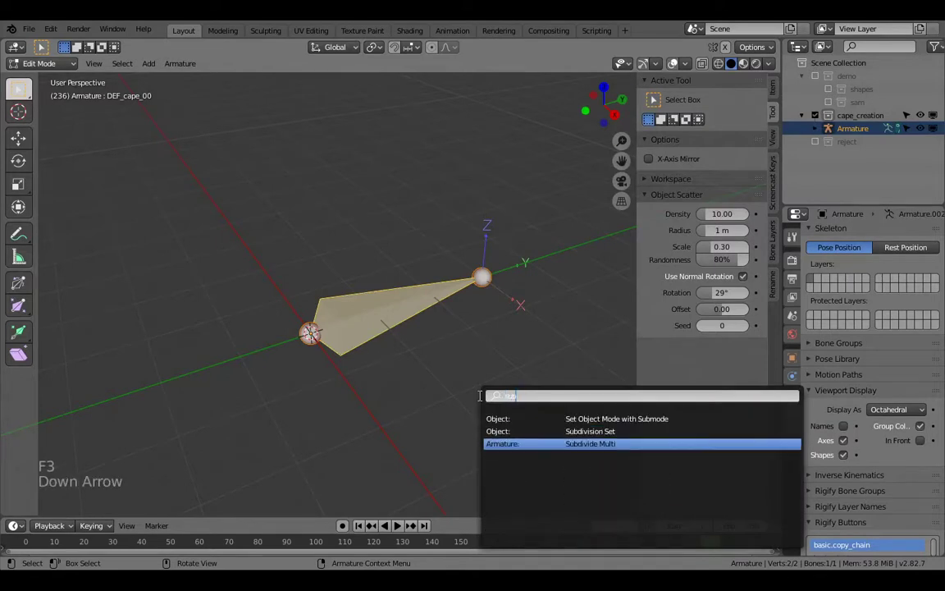
pyautogui.press('Return')
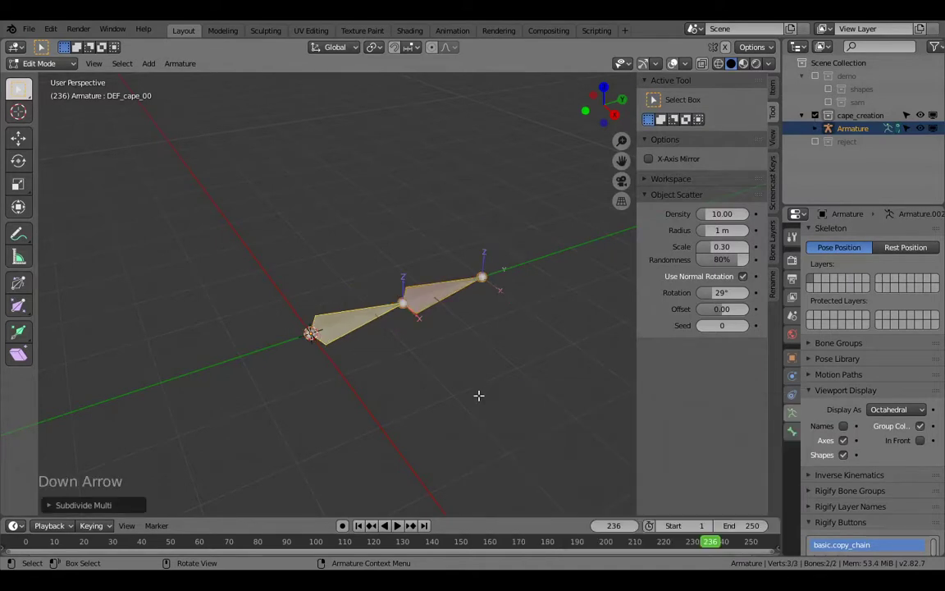
pyautogui.click(84, 505)
pyautogui.click(214, 501)
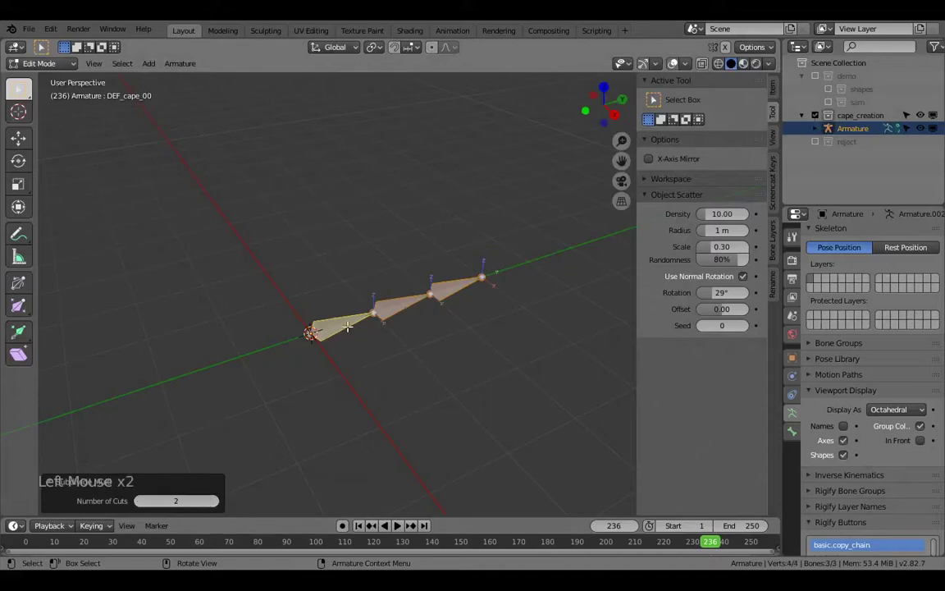
# Rename the last bone of the chain DEF_cape_02
pyautogui.click(386, 364)
pyautogui.click(403, 306)
pyautogui.click(449, 298)
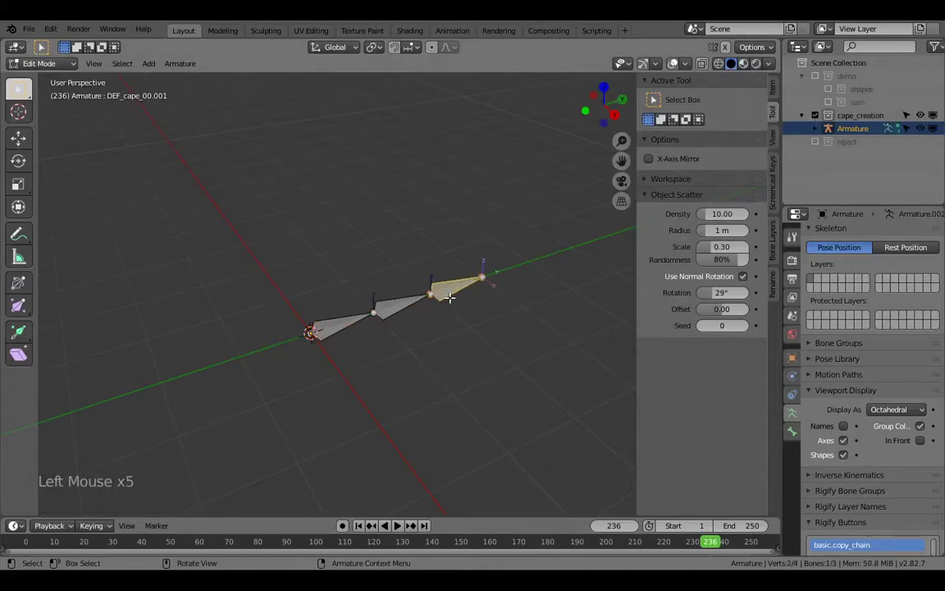
pyautogui.press('F2')
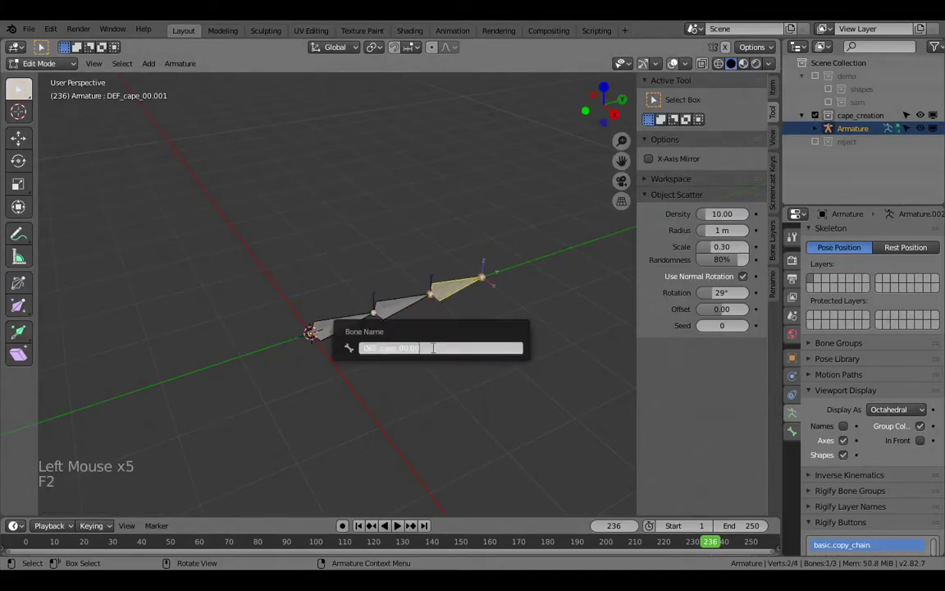
pyautogui.press('BackSpace')
pyautogui.press('BackSpace')
pyautogui.write('2')
pyautogui.press('Return')
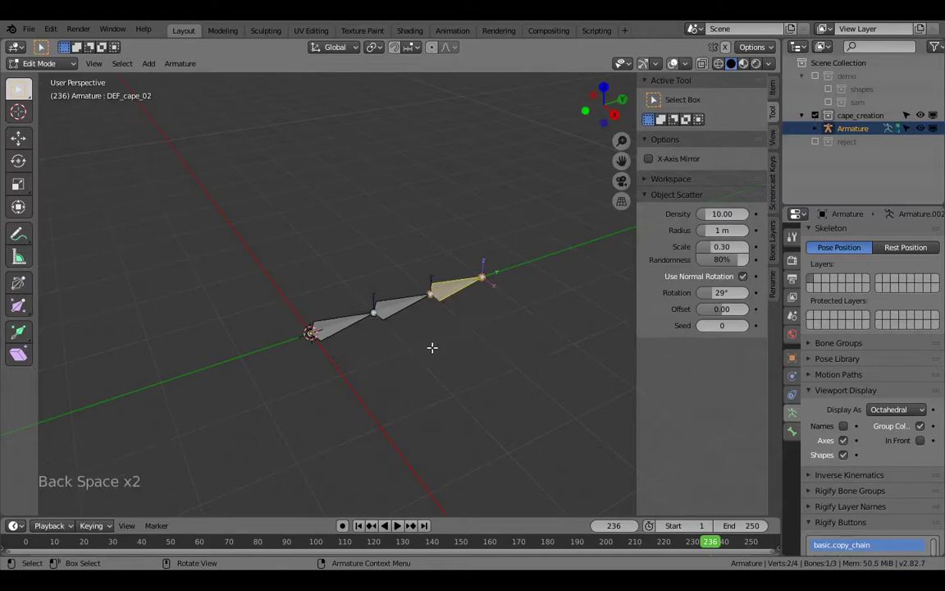
# Rename the middle bone of the chain DEF_cape_01
pyautogui.click(382, 311)
pyautogui.press('F2')
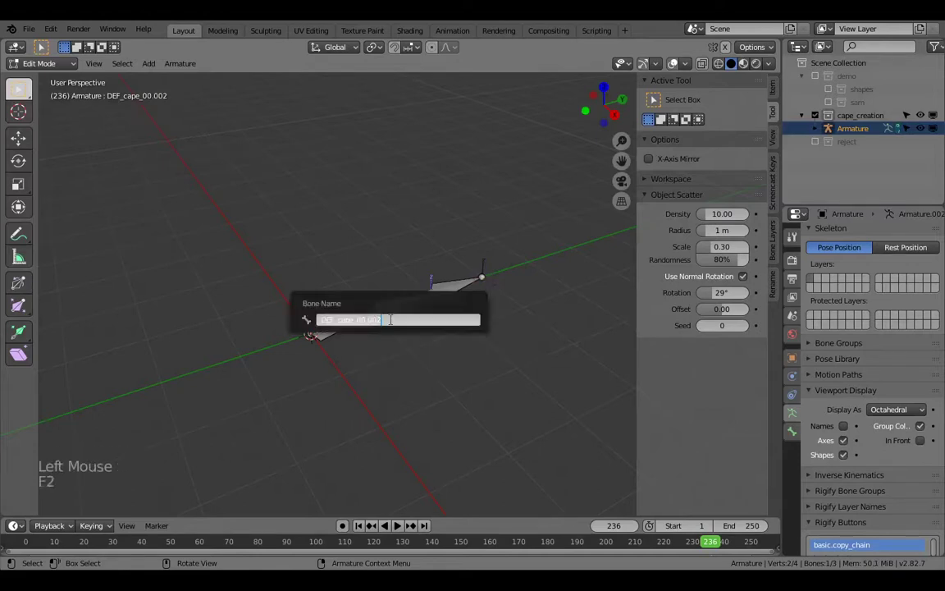
pyautogui.press('BackSpace')
pyautogui.press('BackSpace')
pyautogui.write('1')
pyautogui.press('Return')
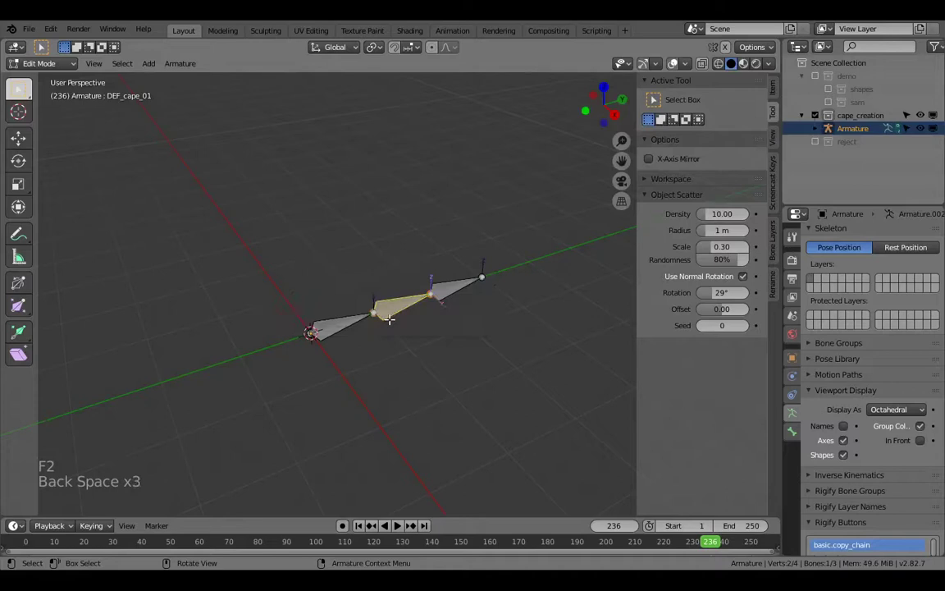
# Check the names of the three chain bones and inspect the Deform setting of DEF_cape_00
pyautogui.click(340, 325)
pyautogui.click(449, 287)
pyautogui.click(410, 306)
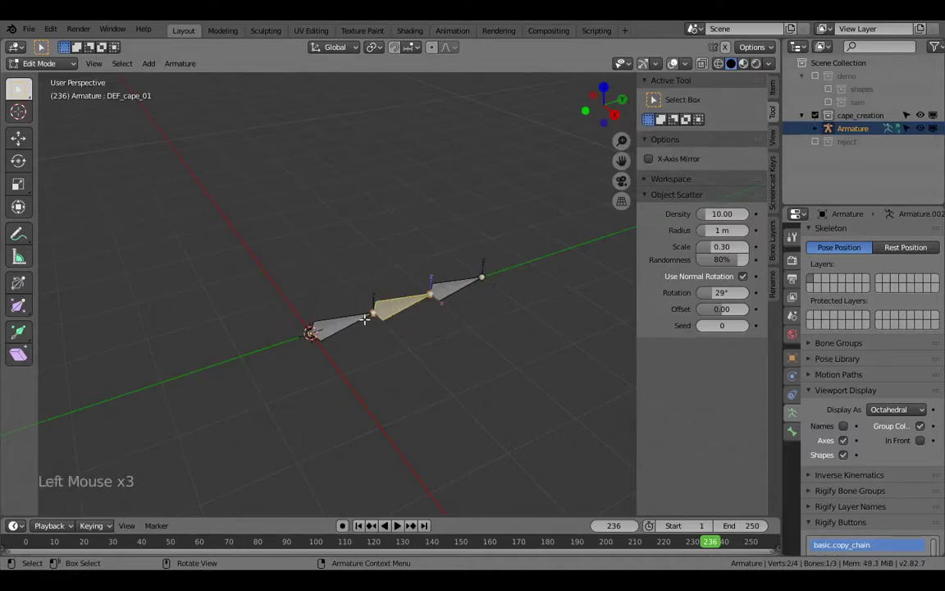
pyautogui.click(353, 321)
pyautogui.moveTo(387, 346); pyautogui.dragTo(408, 366, button='middle')
pyautogui.scroll(1, 405, 356)
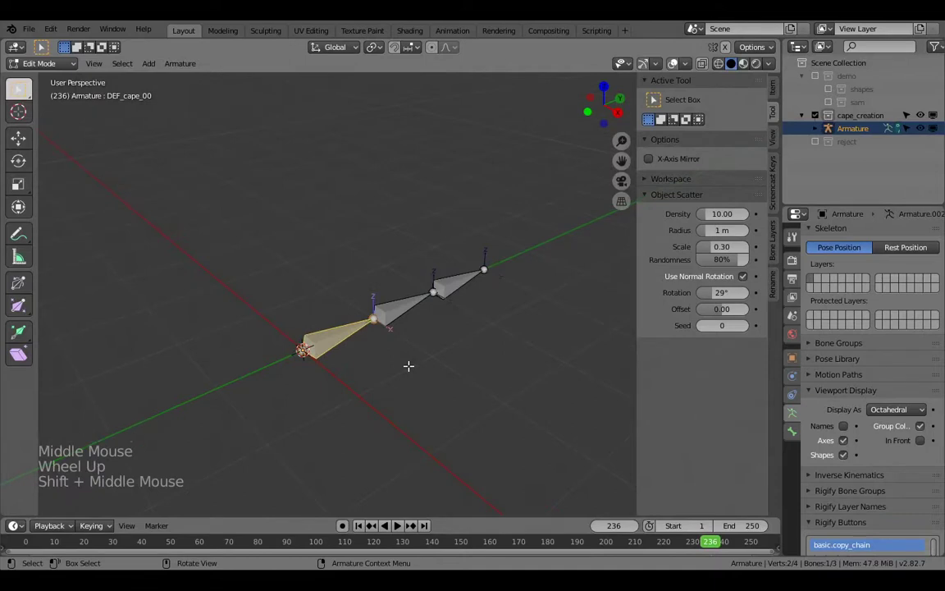
pyautogui.click(346, 340)
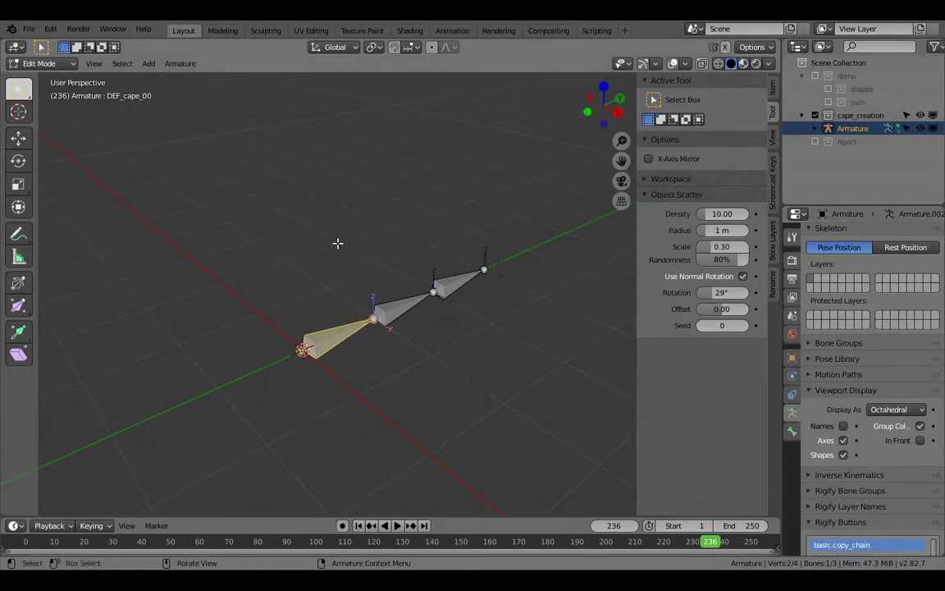
pyautogui.click(798, 427)
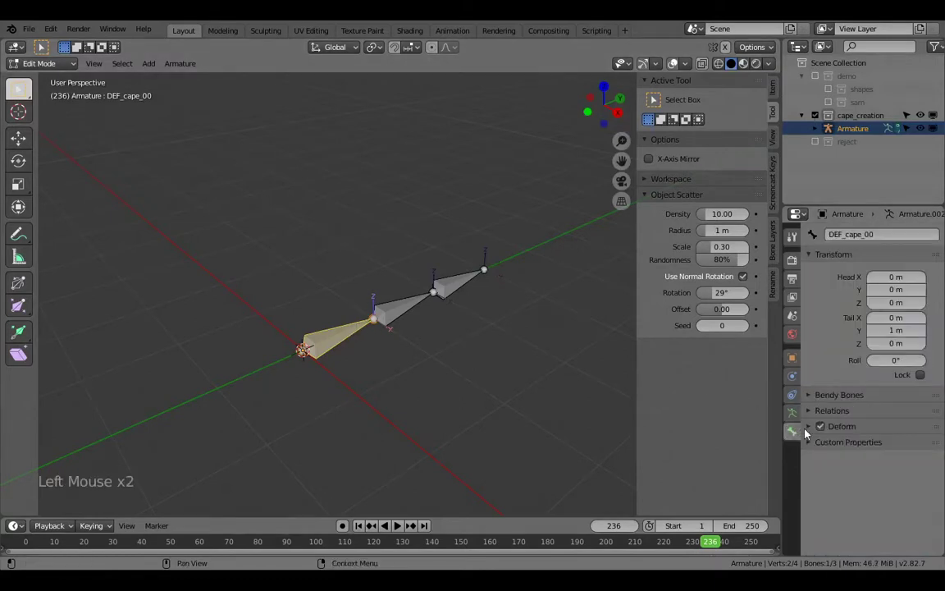
pyautogui.click(837, 427)
pyautogui.click(837, 427)
# Select all three DEF_cape bones and duplicate the chain -1 m along the X axis
pyautogui.keyDown('shift'); pyautogui.click(402, 304); pyautogui.keyUp('shift')
pyautogui.keyDown('shift'); pyautogui.click(458, 281); pyautogui.keyUp('shift')
pyautogui.moveTo(458, 282); pyautogui.dragTo(494, 352, button='middle')
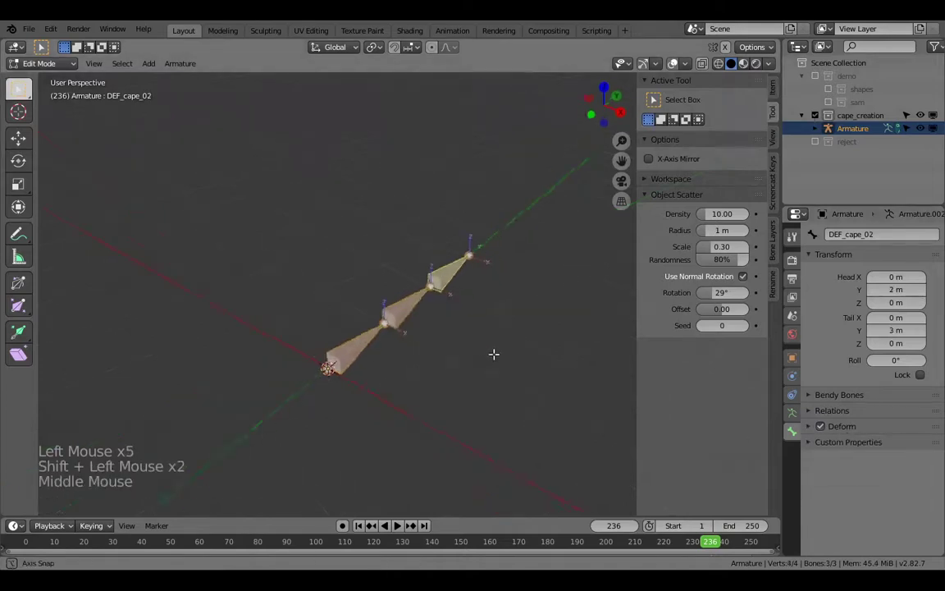
pyautogui.hotkey('shift', 'd')
pyautogui.click(439, 332)
pyautogui.keyDown('shift'); pyautogui.moveTo(439, 332); pyautogui.dragTo(474, 331, button='middle'); pyautogui.keyUp('shift')
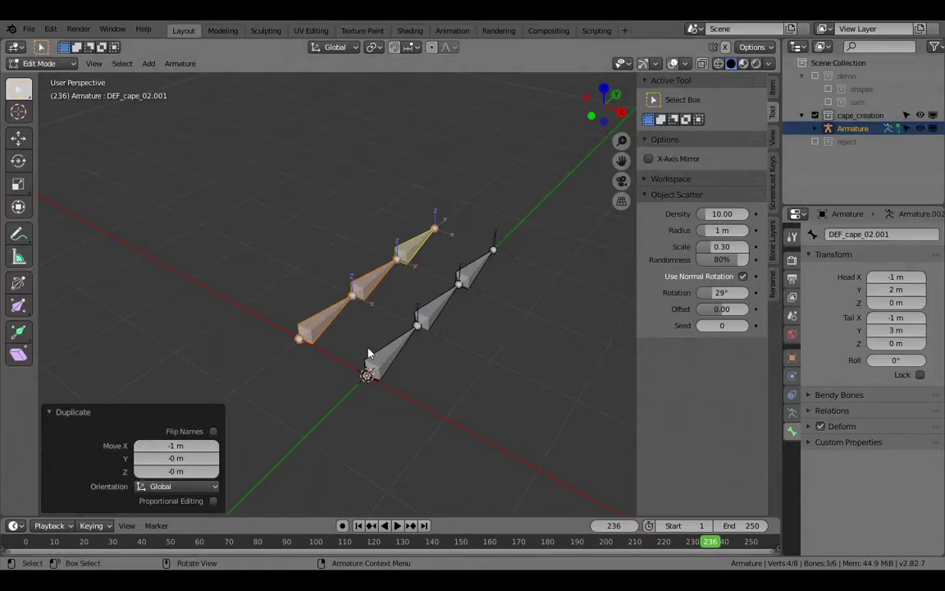
# Show the bones' transform values beside the viewport and rename the first bone of the duplicated chain TGT_cape_00
pyautogui.click(771, 181)
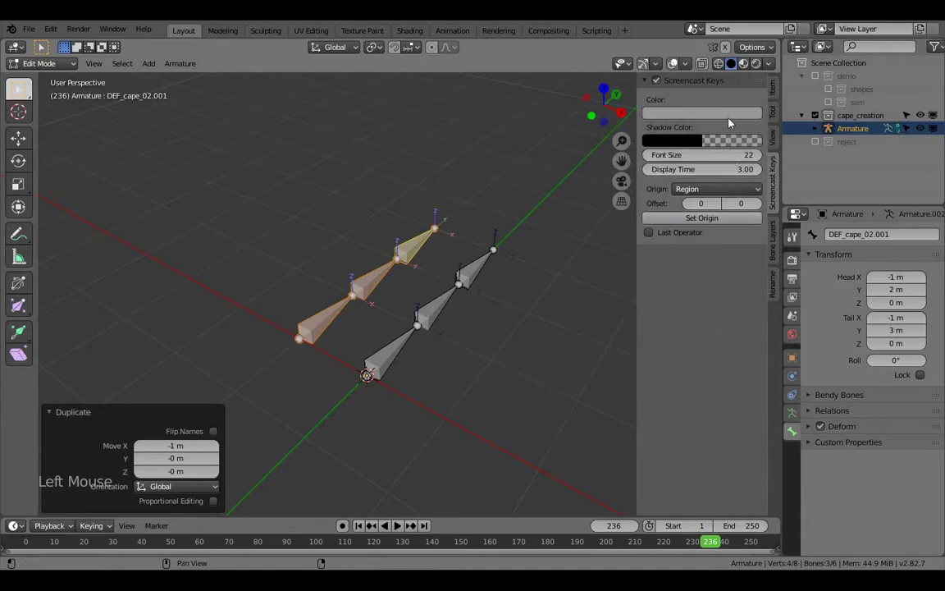
pyautogui.click(773, 88)
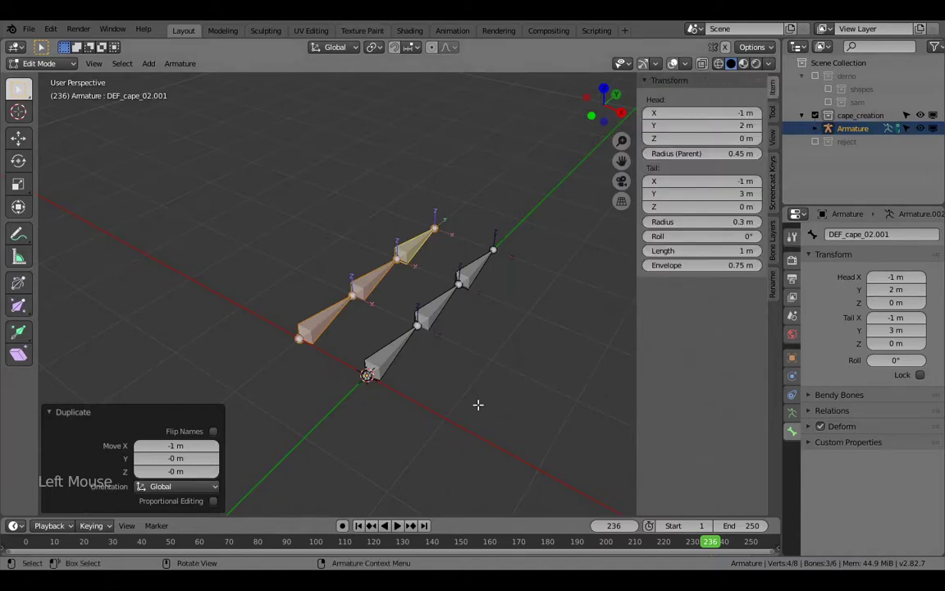
pyautogui.moveTo(477, 399); pyautogui.dragTo(449, 390, button='middle')
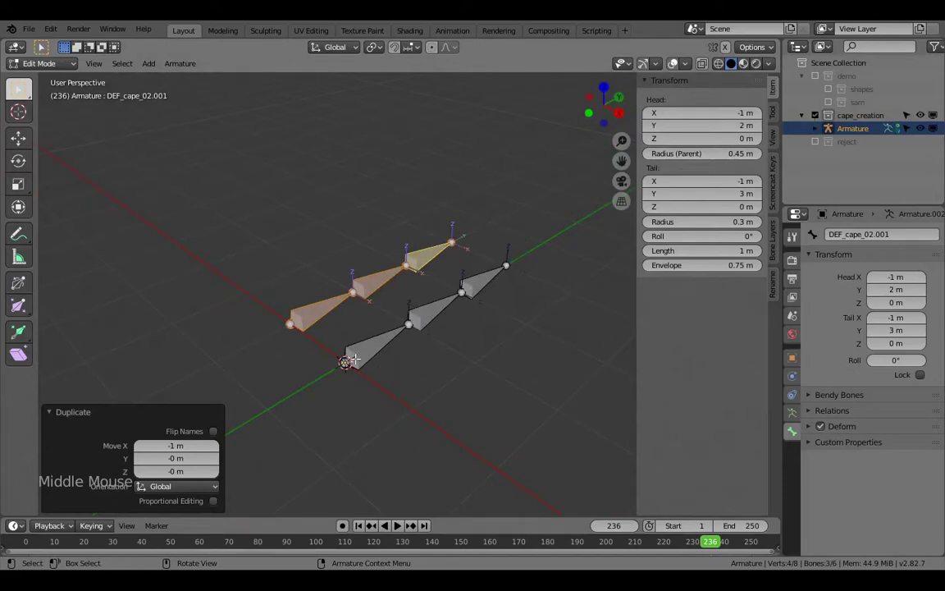
pyautogui.keyDown('shift'); pyautogui.moveTo(335, 344); pyautogui.dragTo(354, 333, button='middle'); pyautogui.keyUp('shift')
pyautogui.moveTo(405, 358); pyautogui.dragTo(384, 363, button='middle')
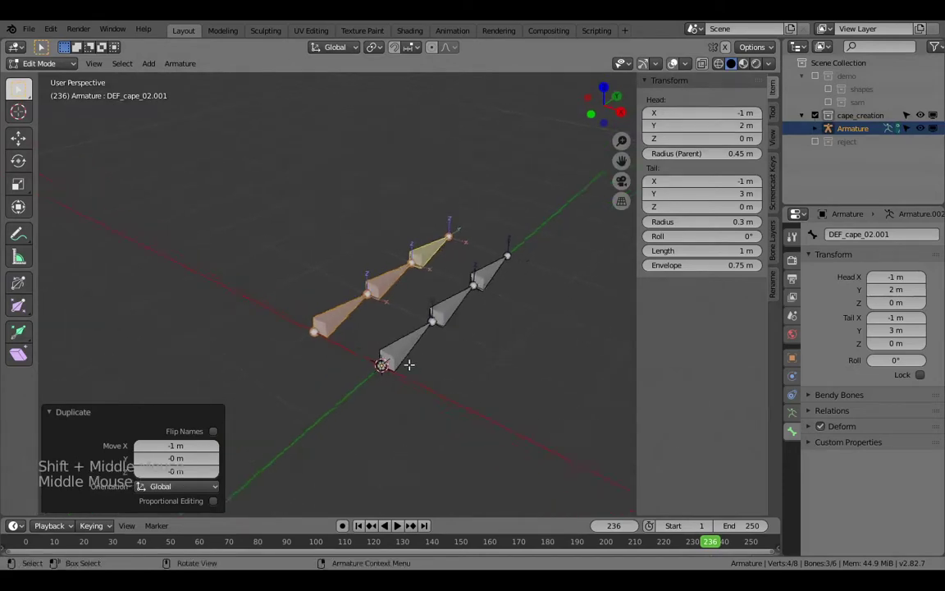
pyautogui.click(351, 316)
pyautogui.press('F2')
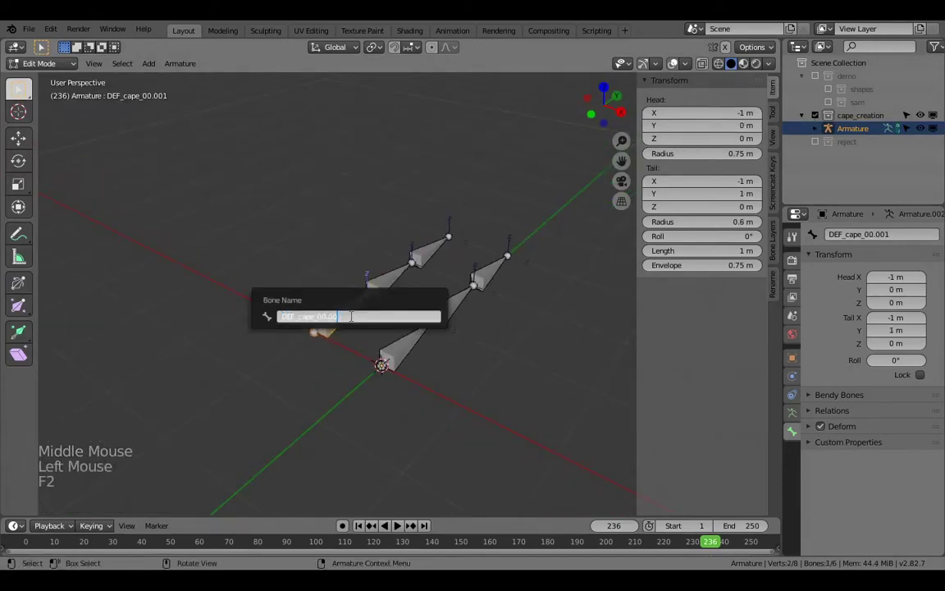
pyautogui.press('BackSpace')
pyautogui.press('BackSpace')
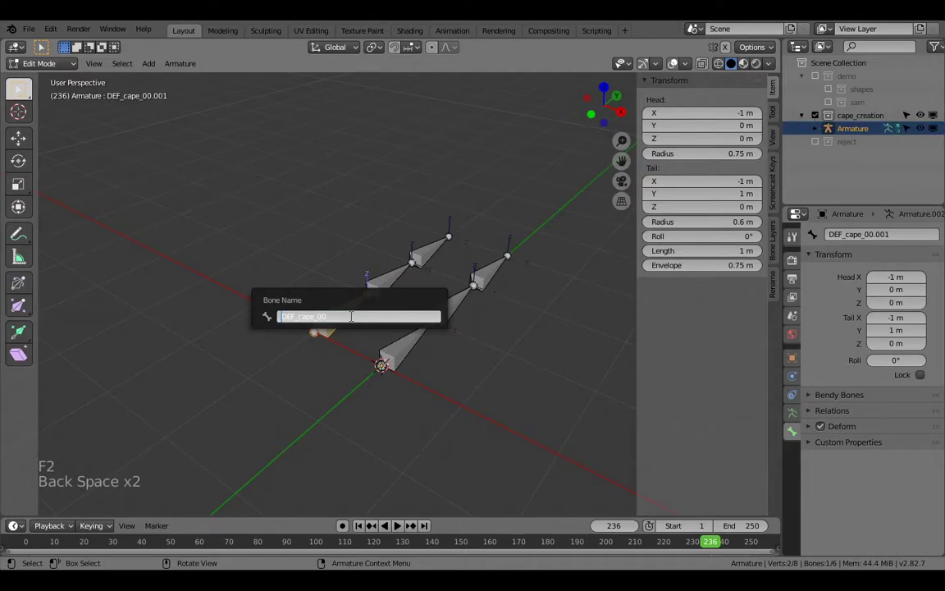
pyautogui.press('Delete')
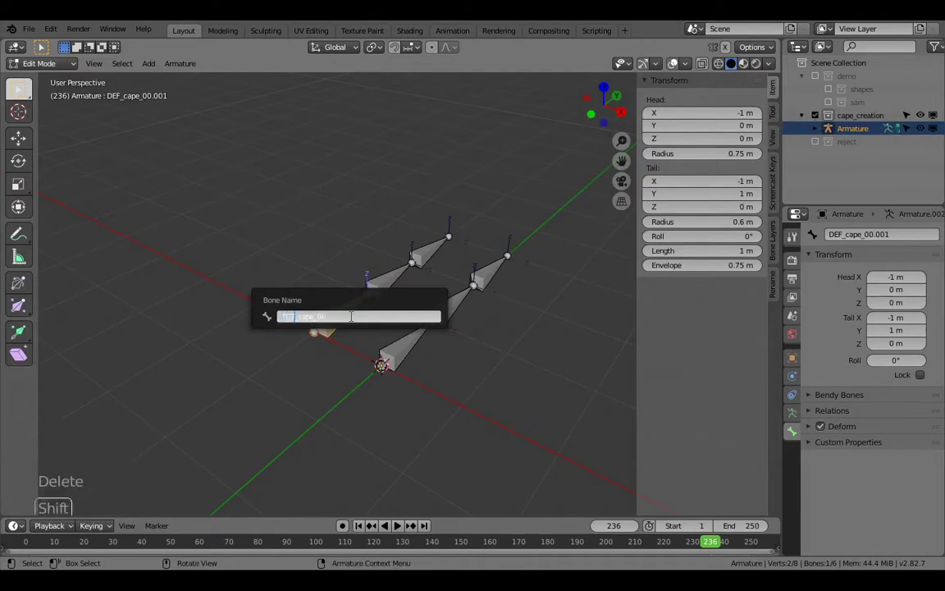
pyautogui.write('TGT')
pyautogui.press('Return')
# Rename the middle bone of the duplicated chain TGT_cape_01, reusing the name copied from TGT_cape_00
pyautogui.click(386, 270)
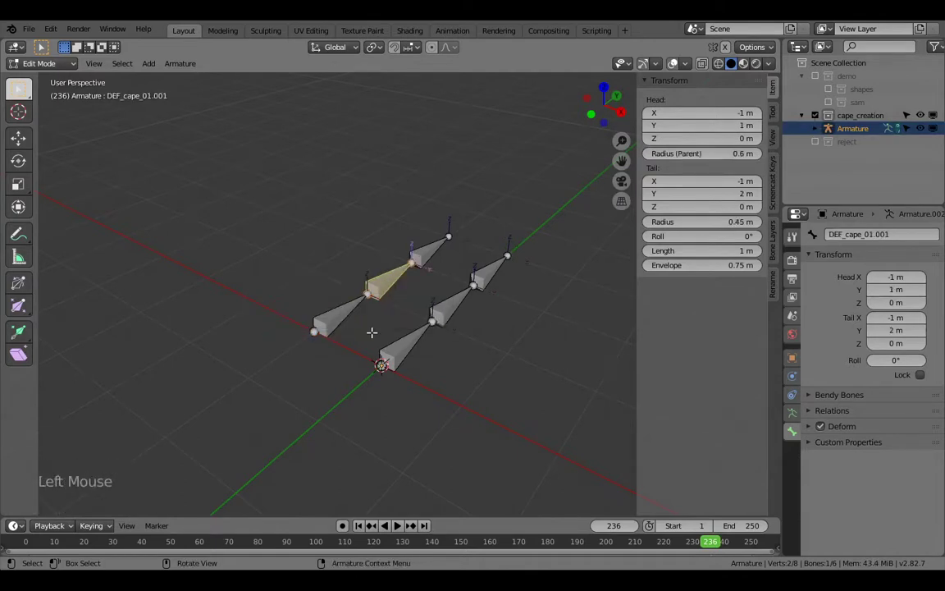
pyautogui.press('F2')
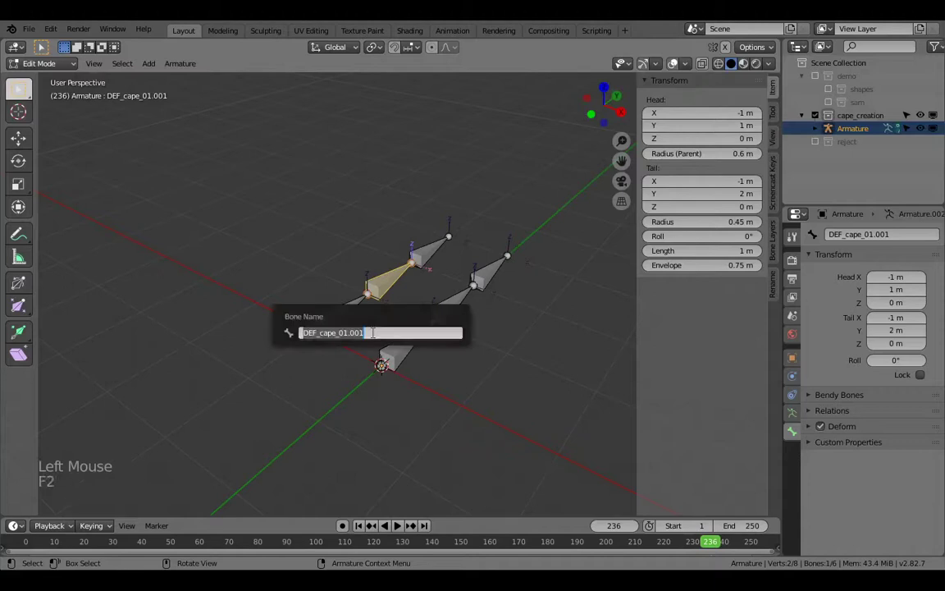
pyautogui.click(335, 308)
pyautogui.press('F2')
pyautogui.hotkey('ctrl', 'c')
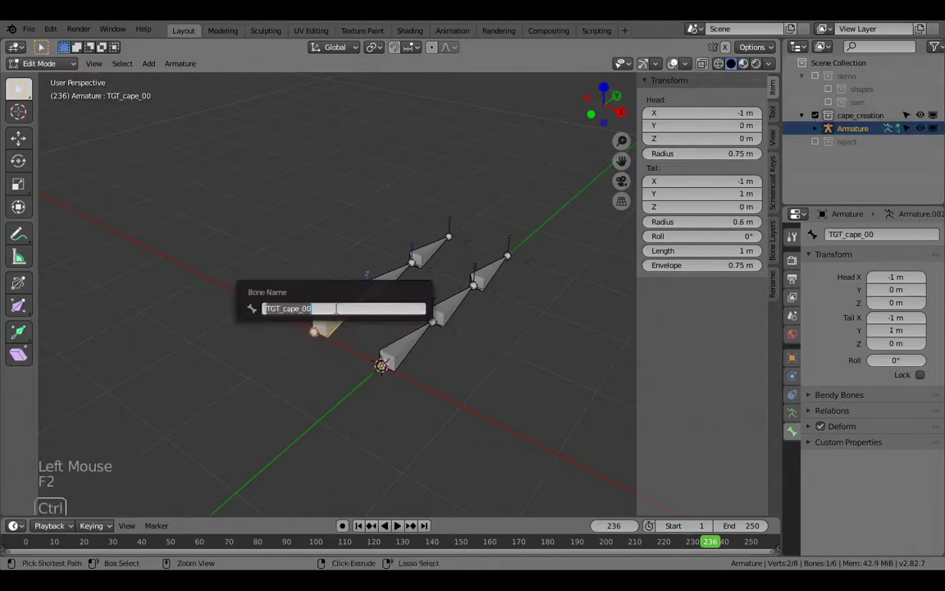
pyautogui.click(385, 292)
pyautogui.press('F2')
pyautogui.hotkey('ctrl', 'v')
pyautogui.write('1')
pyautogui.press('Return')
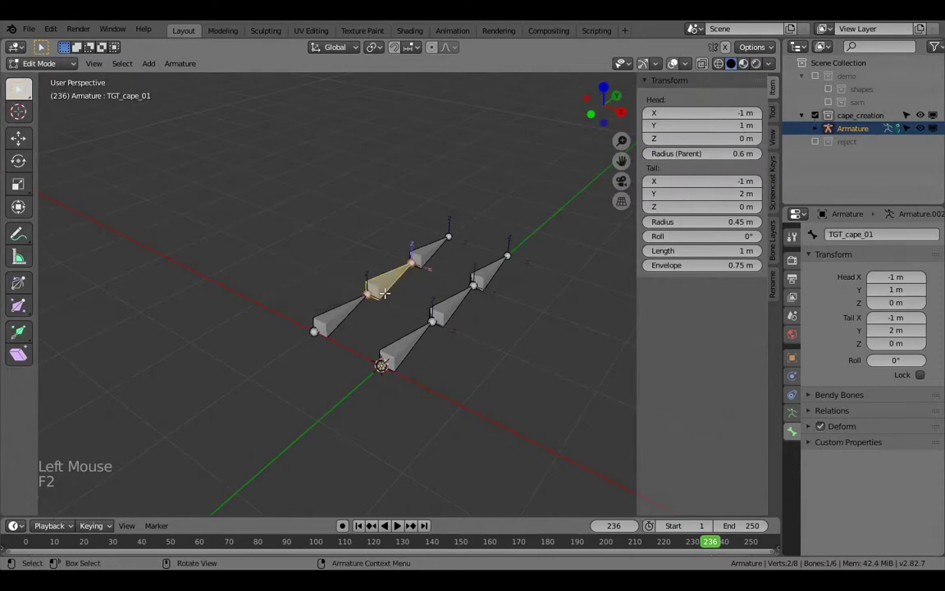
# Rename the last bone of the duplicated chain TGT_cape_02
pyautogui.click(438, 237)
pyautogui.press('F2')
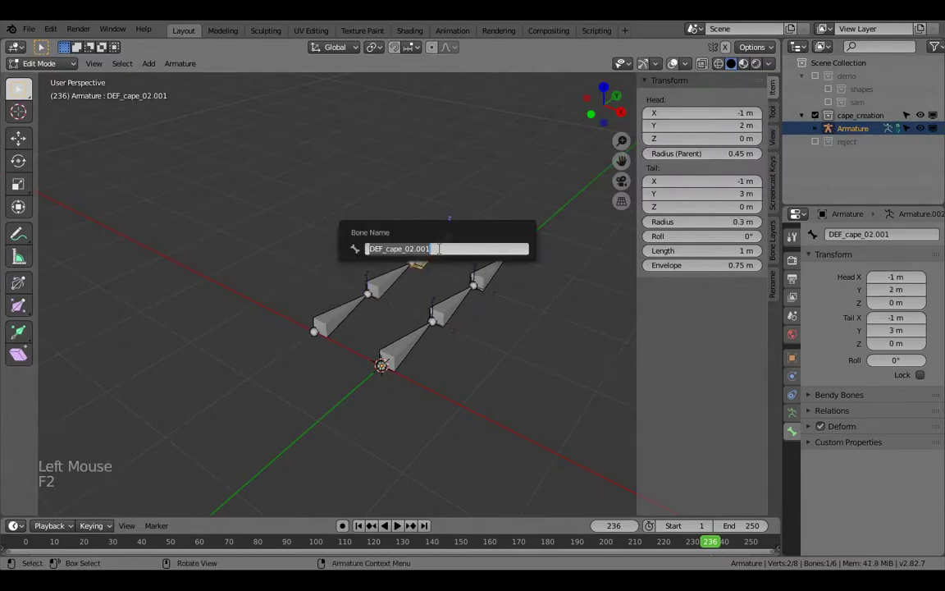
pyautogui.write('2')
pyautogui.press('Return')
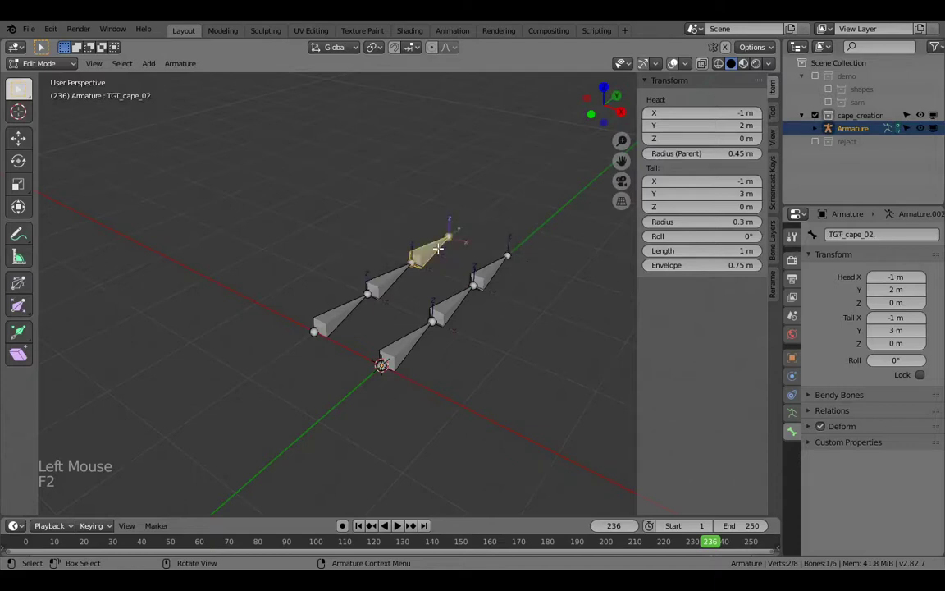
# Select all three TGT_cape bones and duplicate them -1 m along the X axis as a third chain
pyautogui.keyDown('shift'); pyautogui.click(387, 279); pyautogui.keyUp('shift')
pyautogui.keyDown('shift'); pyautogui.click(338, 316); pyautogui.keyUp('shift')
pyautogui.keyDown('shift'); pyautogui.moveTo(338, 315); pyautogui.dragTo(347, 324, button='middle'); pyautogui.keyUp('shift')
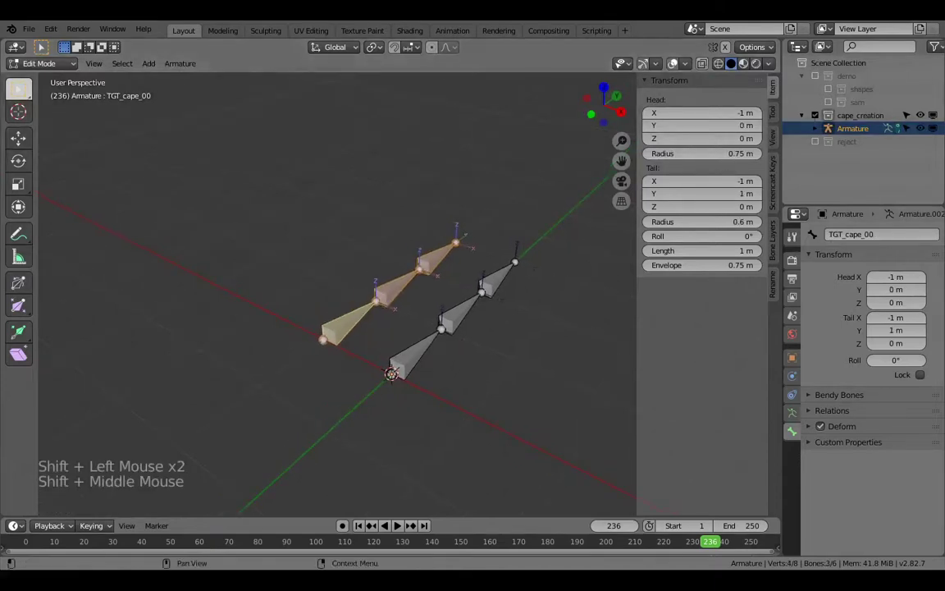
pyautogui.moveTo(495, 355); pyautogui.dragTo(496, 355, button='middle')
pyautogui.hotkey('shift', 'd')
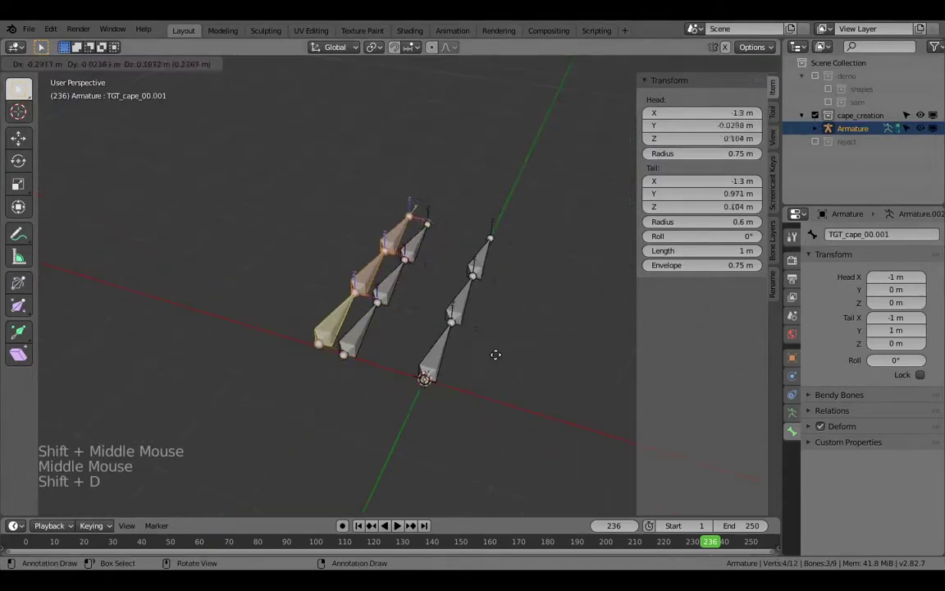
pyautogui.press('x')
pyautogui.click(439, 337)
pyautogui.moveTo(380, 372); pyautogui.dragTo(366, 366, button='middle')
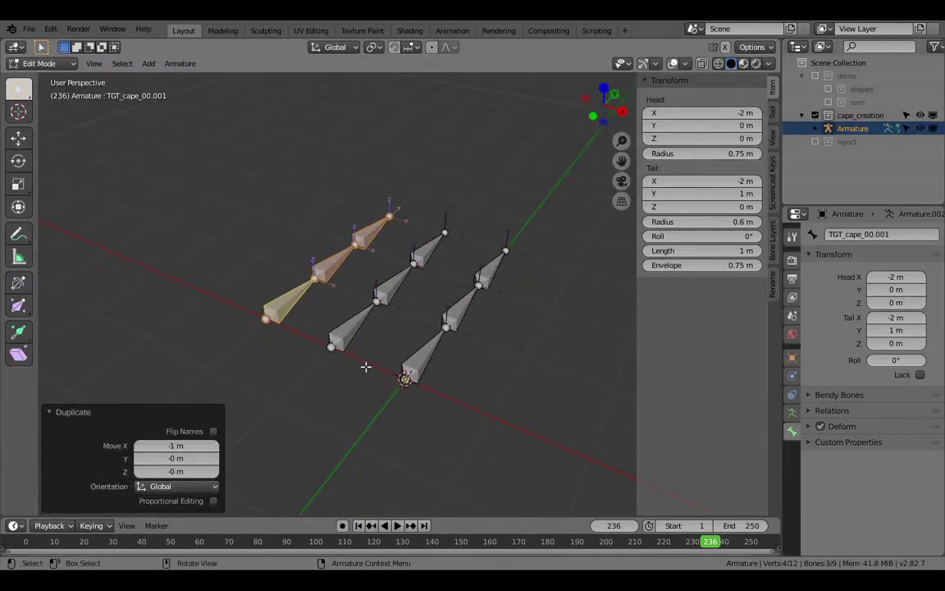
# Rename the first bone of the third chain CTRL_cape_00, without the numeric suffix
pyautogui.press('F2')
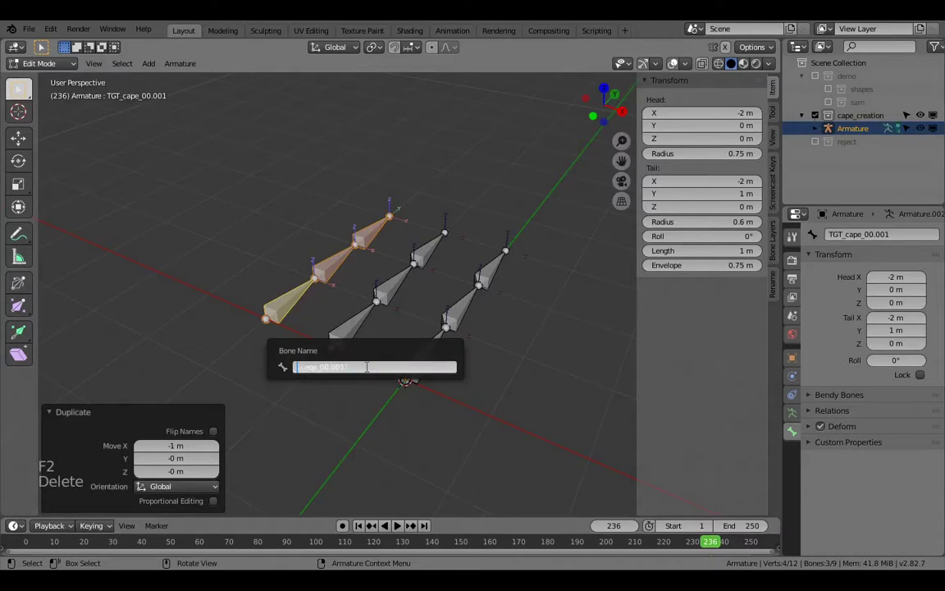
pyautogui.write('CTL_')
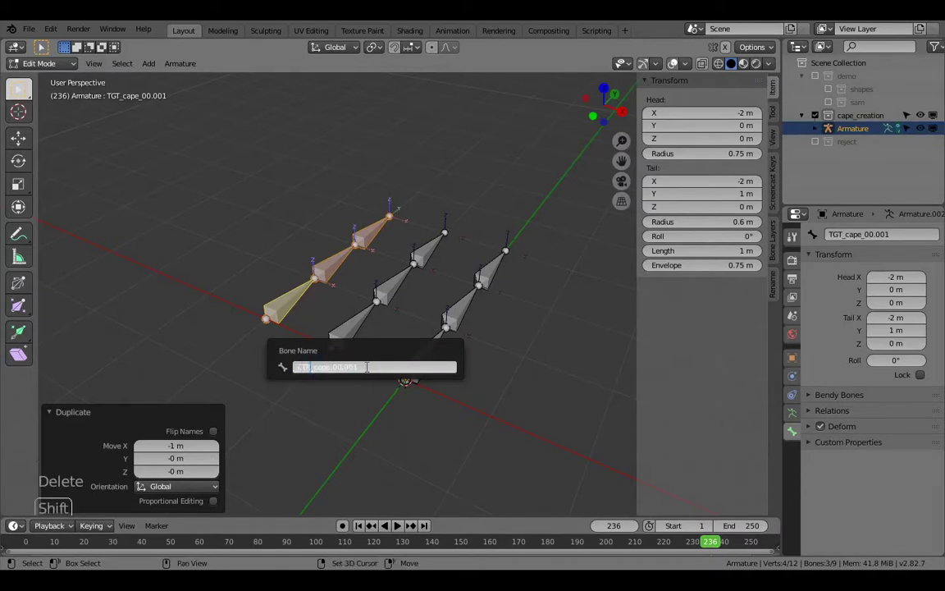
pyautogui.write('CTRL')
pyautogui.press('Return')
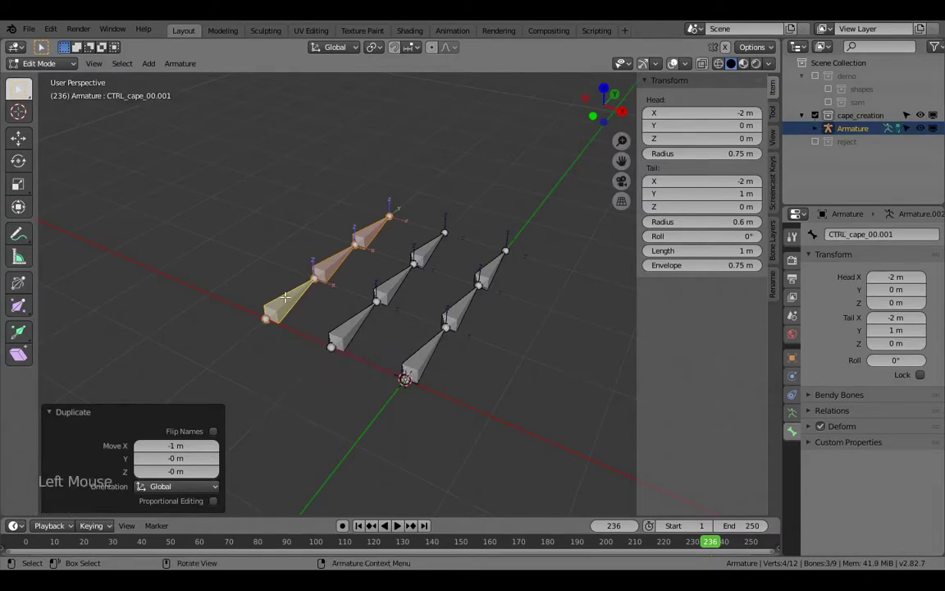
pyautogui.click(285, 297)
pyautogui.press('F2')
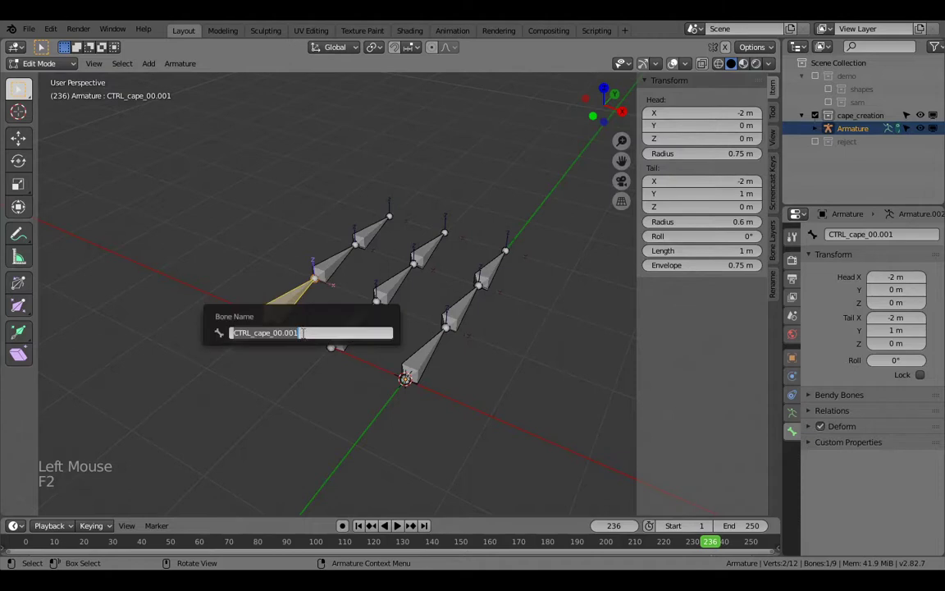
pyautogui.click(302, 333)
pyautogui.press('BackSpace')
pyautogui.press('BackSpace')
pyautogui.press('BackSpace')
pyautogui.press('BackSpace')
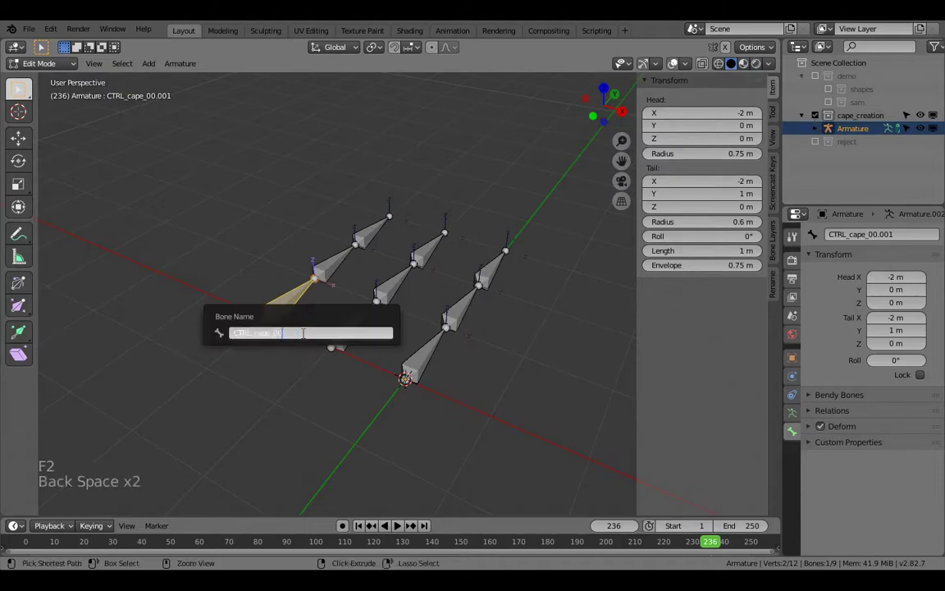
pyautogui.hotkey('ctrl', 'a')
# Rename the middle bone of the third chain CTRL_cape_01
pyautogui.click(347, 268)
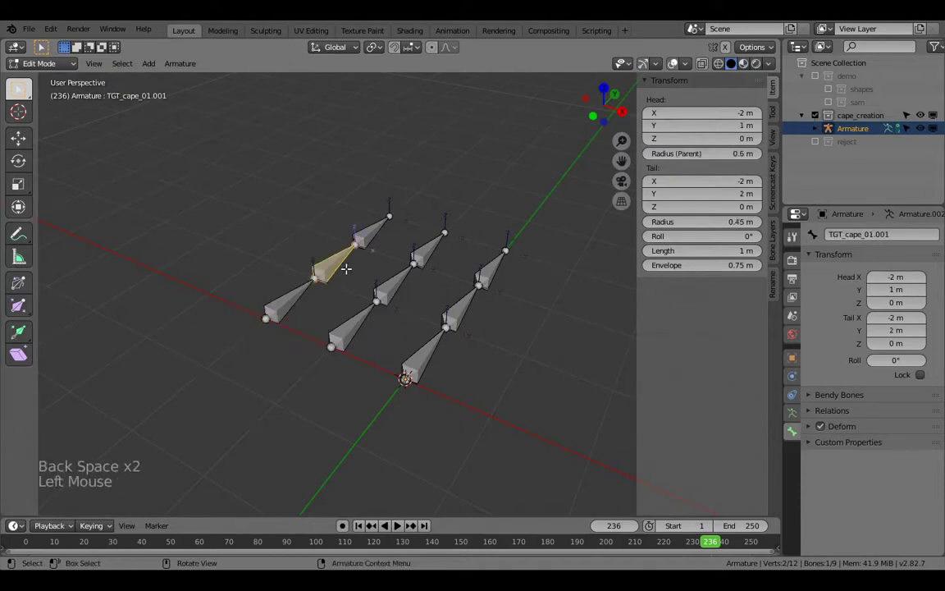
pyautogui.press('F2')
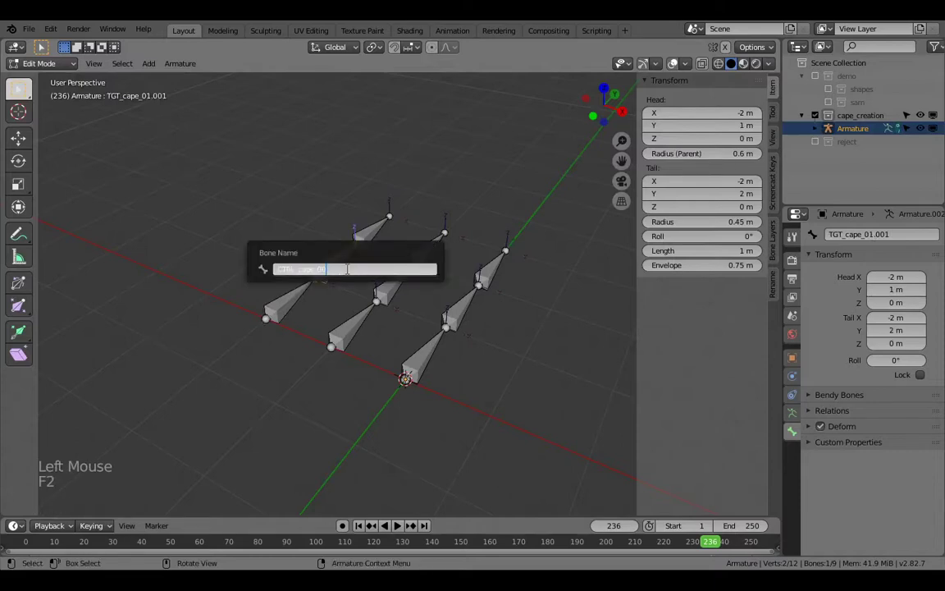
pyautogui.press('Return')
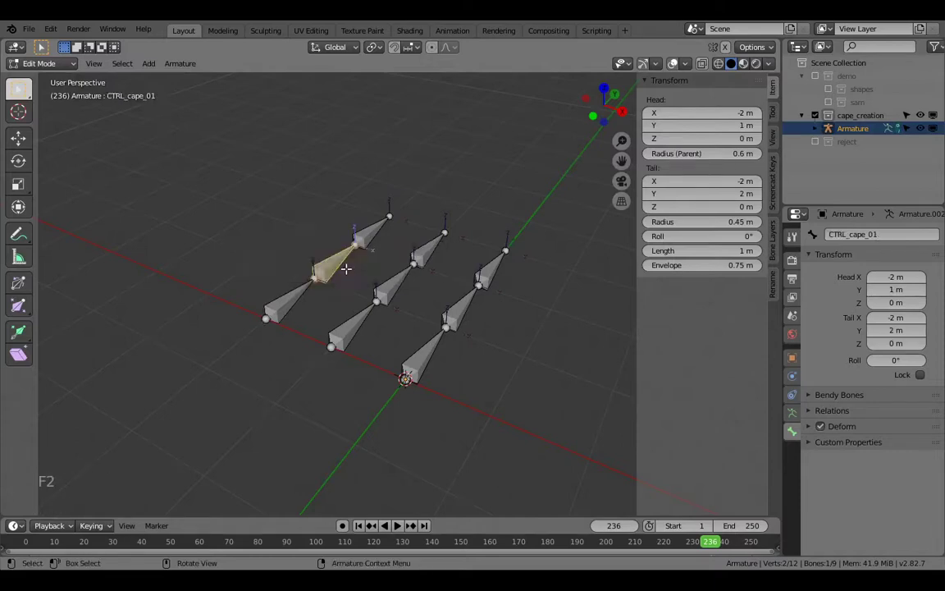
# Rename the last bone of the third chain CTRL_cape_02
pyautogui.doubleClick(373, 227)
pyautogui.press('F2')
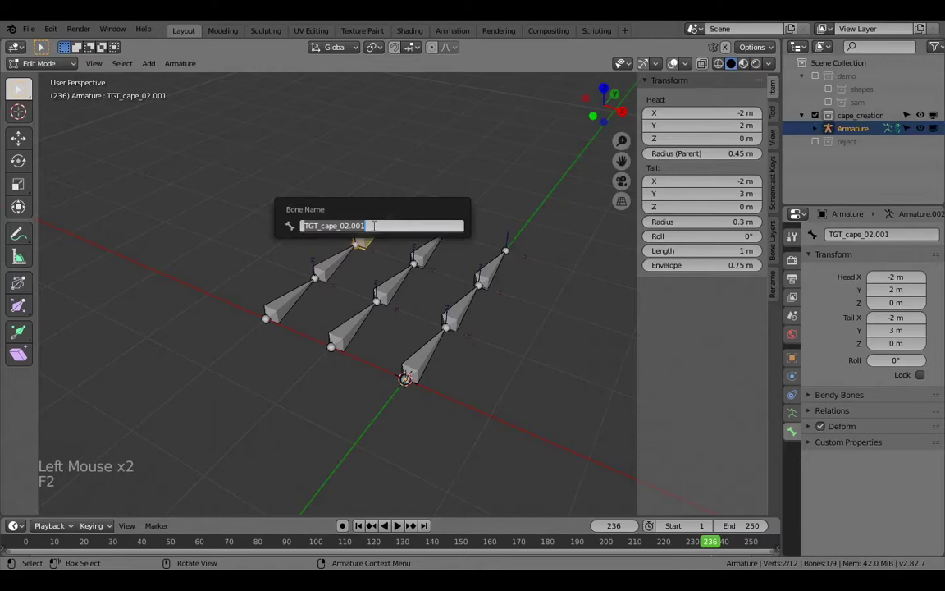
pyautogui.write('CTRL_cape_02')
pyautogui.press('Return')
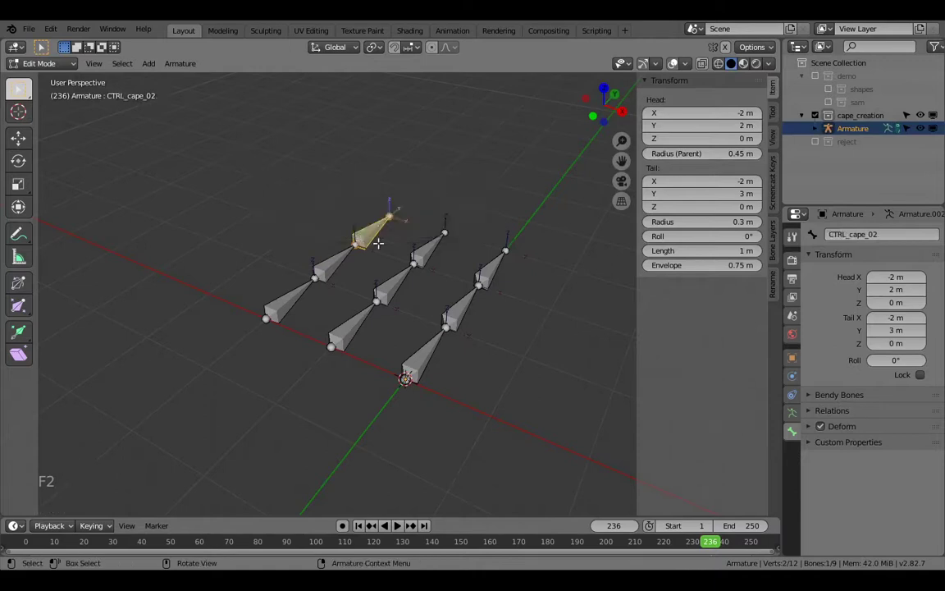
# Select the bones of the TGT and DEF chains one by one to check their names
pyautogui.click(432, 251)
pyautogui.click(396, 288)
pyautogui.click(343, 331)
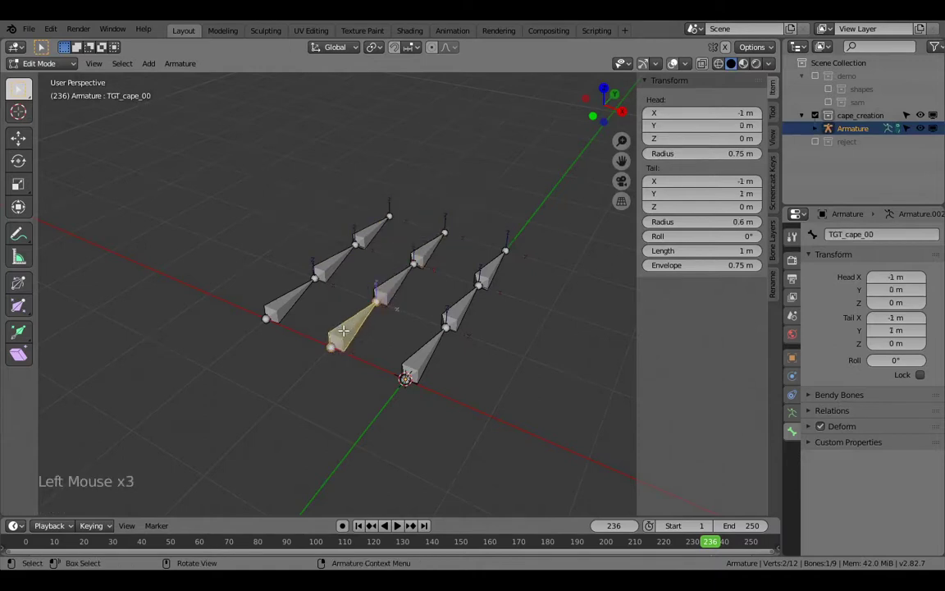
pyautogui.click(419, 363)
pyautogui.click(456, 316)
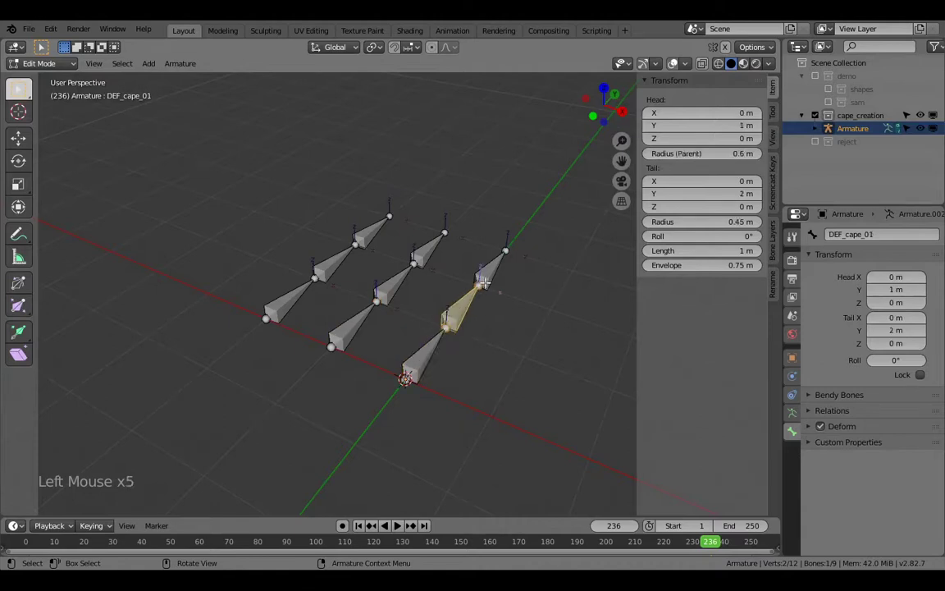
pyautogui.click(491, 271)
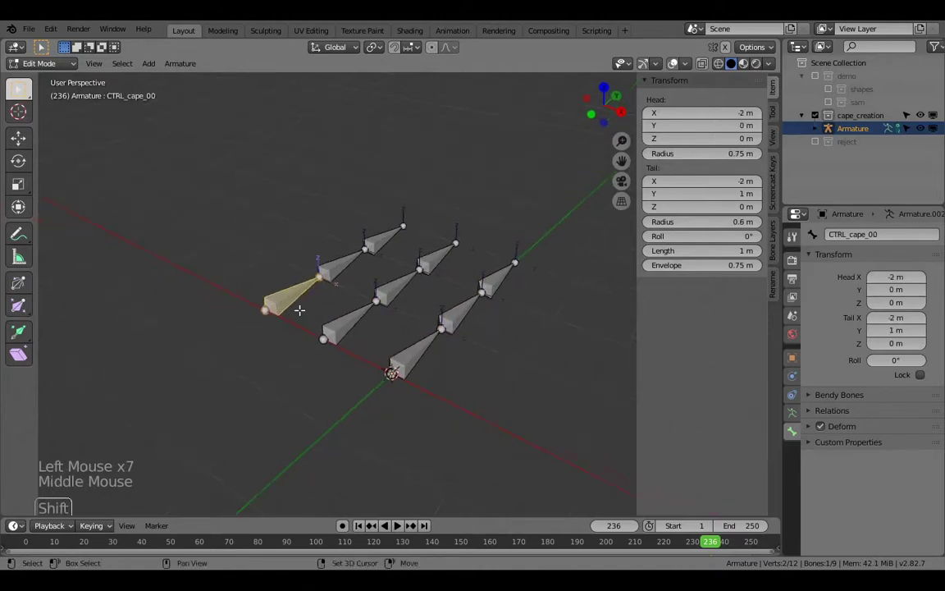
# Duplicate the three-bone CTRL chain and move the copy -1 m along the global X axis
pyautogui.keyDown('shift'); pyautogui.moveTo(301, 310); pyautogui.dragTo(331, 332, button='middle'); pyautogui.keyUp('shift')
pyautogui.keyDown('shift'); pyautogui.click(371, 262); pyautogui.keyUp('shift')
pyautogui.keyDown('shift'); pyautogui.scroll(1, 386, 253); pyautogui.keyUp('shift')
pyautogui.keyDown('shift'); pyautogui.click(402, 246); pyautogui.keyUp('shift')
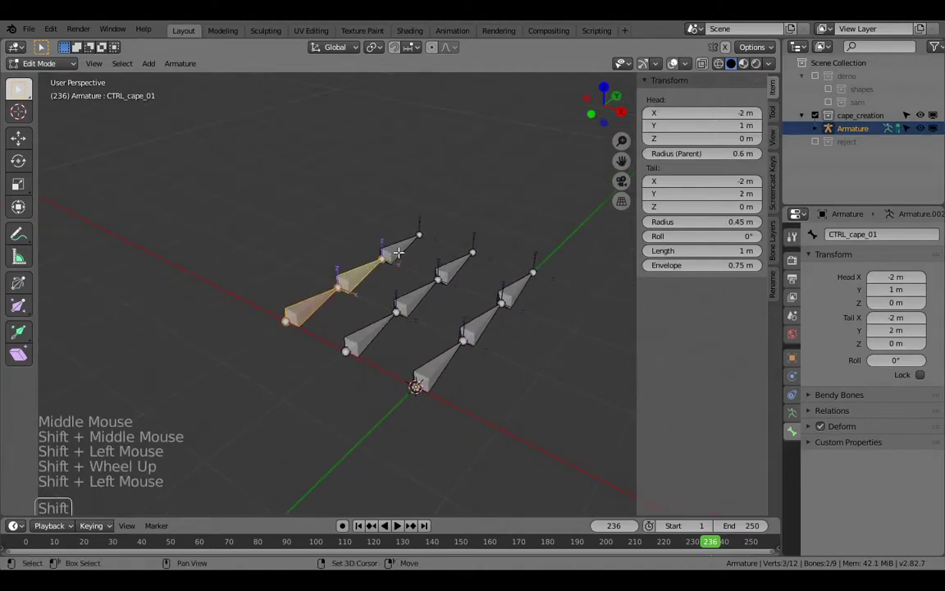
pyautogui.moveTo(386, 340); pyautogui.dragTo(401, 349, button='middle')
pyautogui.hotkey('shift', 'd')
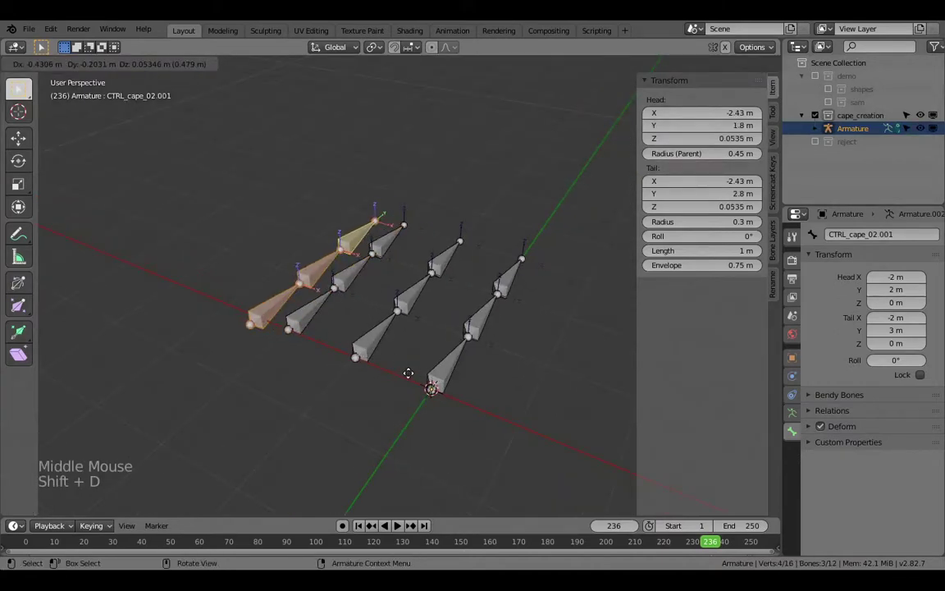
pyautogui.press('ctrl')
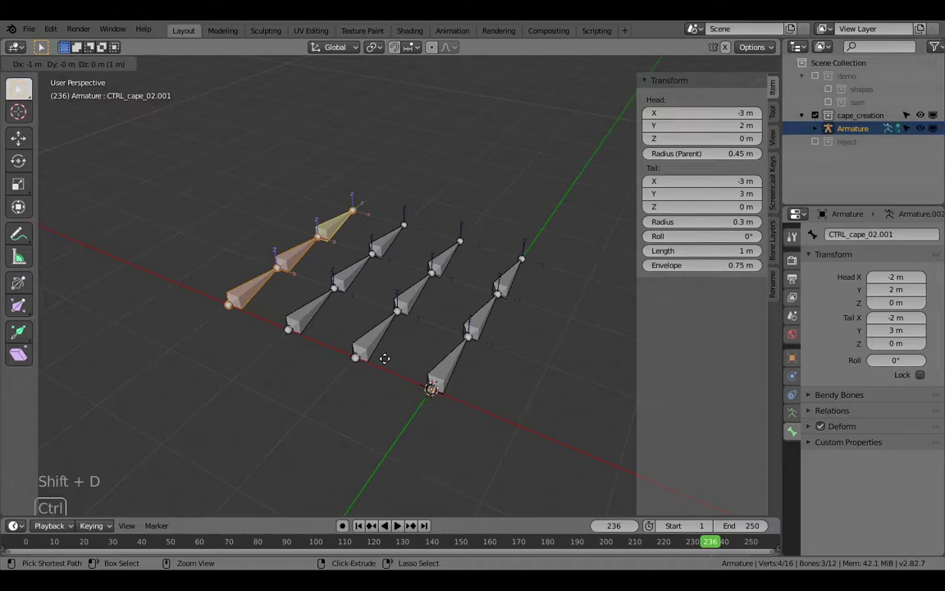
pyautogui.keyDown('ctrl'); pyautogui.click(392, 362); pyautogui.keyUp('ctrl')
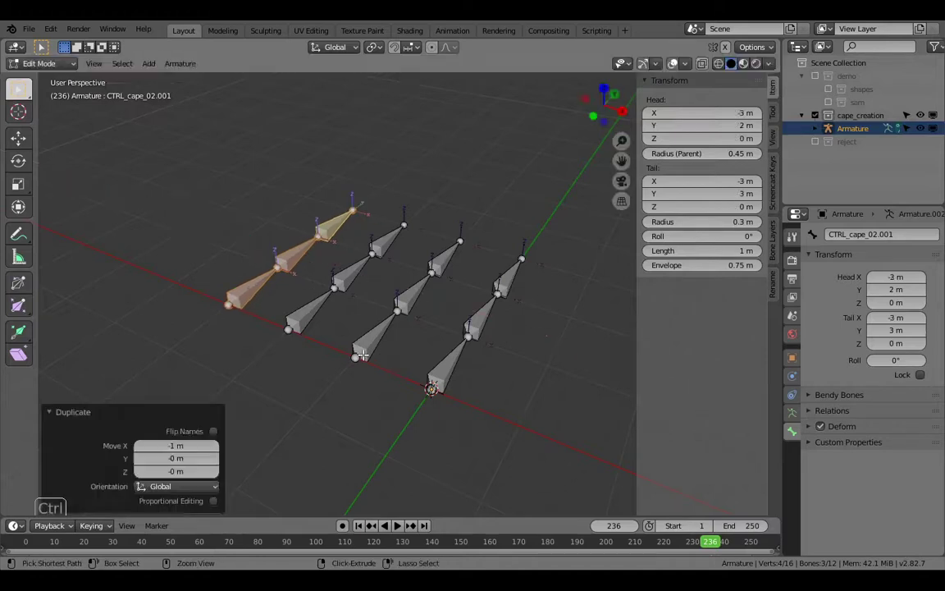
# Rename the first bone of the duplicated chain ANM_cape_01, replacing the CTRL prefix and the numeric suffix
pyautogui.click(241, 285)
pyautogui.press('F2')
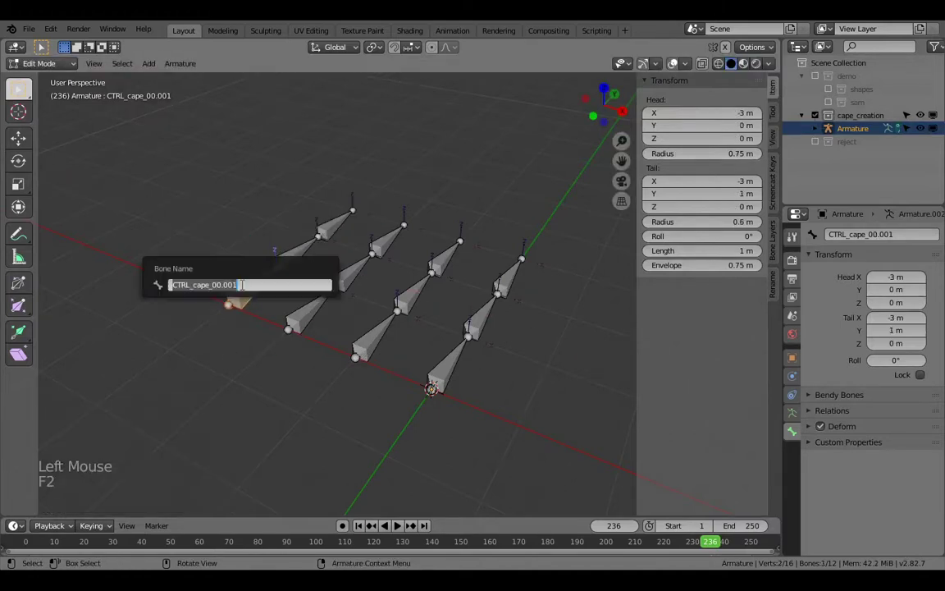
pyautogui.press('BackSpace')
pyautogui.press('BackSpace')
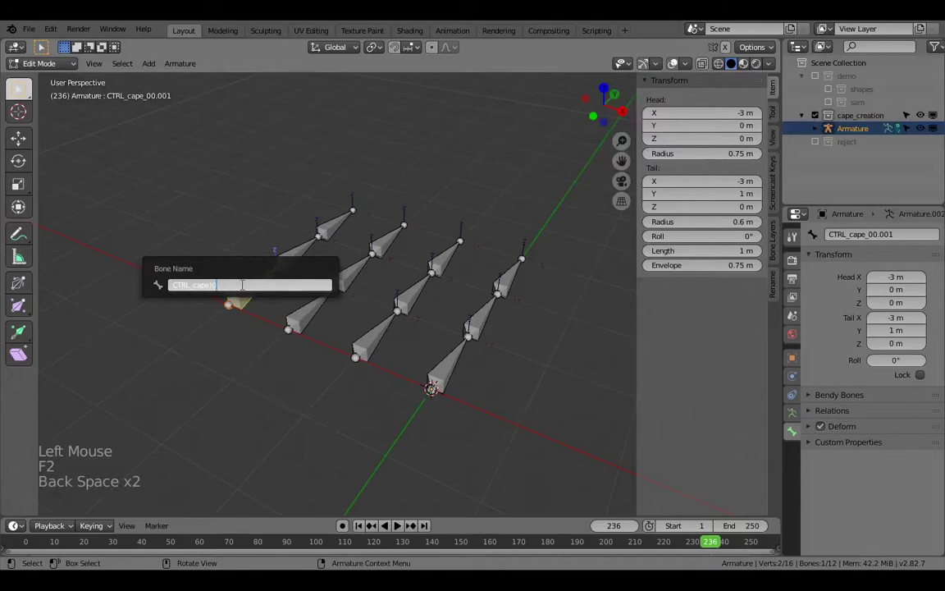
pyautogui.write('1')
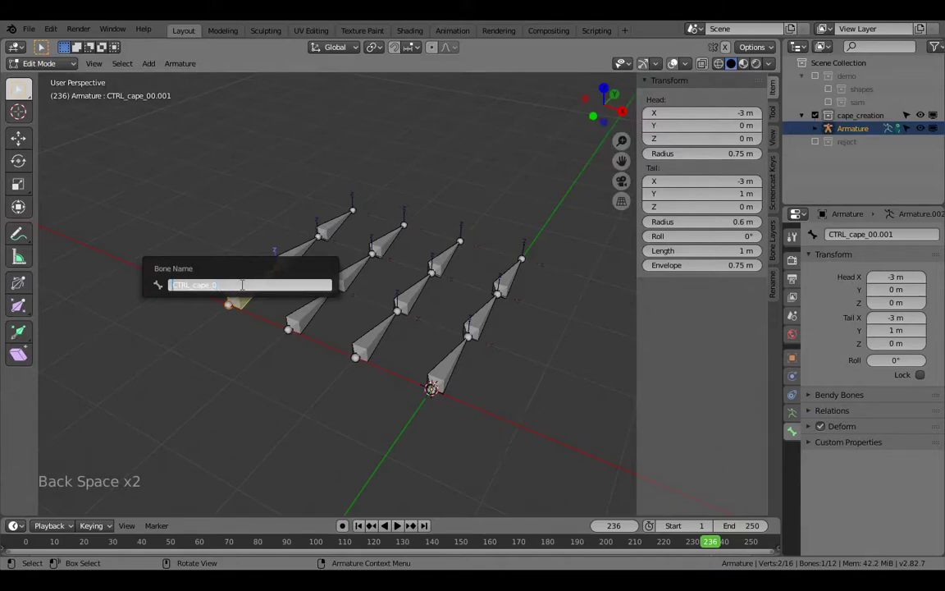
pyautogui.press('Delete')
pyautogui.press('Delete')
pyautogui.write('ANIM')
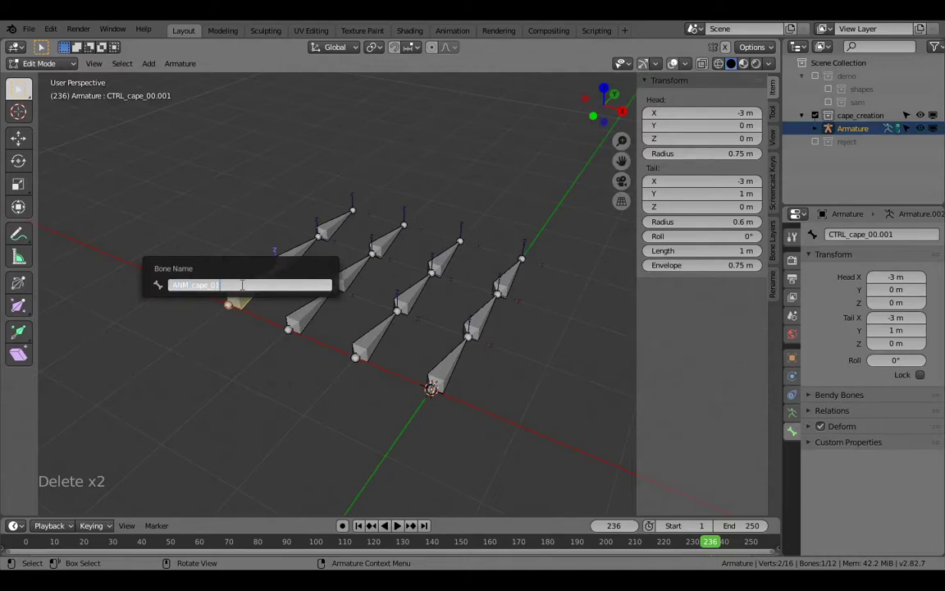
pyautogui.press('Return')
# Correct the first bone's name to ANM_cape_00 and copy the name for reuse
pyautogui.press('F2')
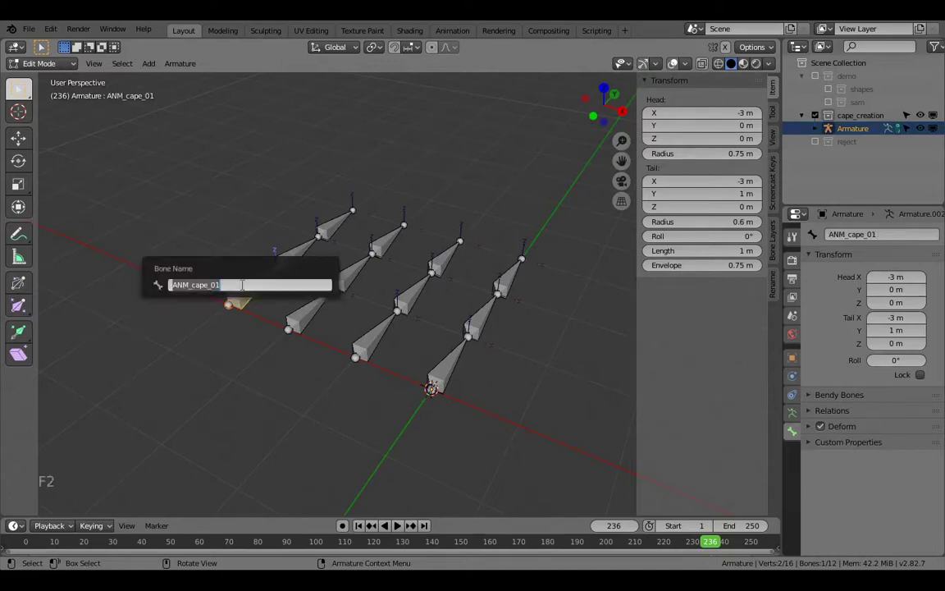
pyautogui.click(242, 284)
pyautogui.press('BackSpace')
pyautogui.hotkey('ctrl', 'a')
pyautogui.hotkey('ctrl', 'c')
pyautogui.press('Escape')
# Rename the middle bone of the fourth chain ANM_cape_01
pyautogui.click(281, 273)
pyautogui.click(281, 273)
pyautogui.press('F2')
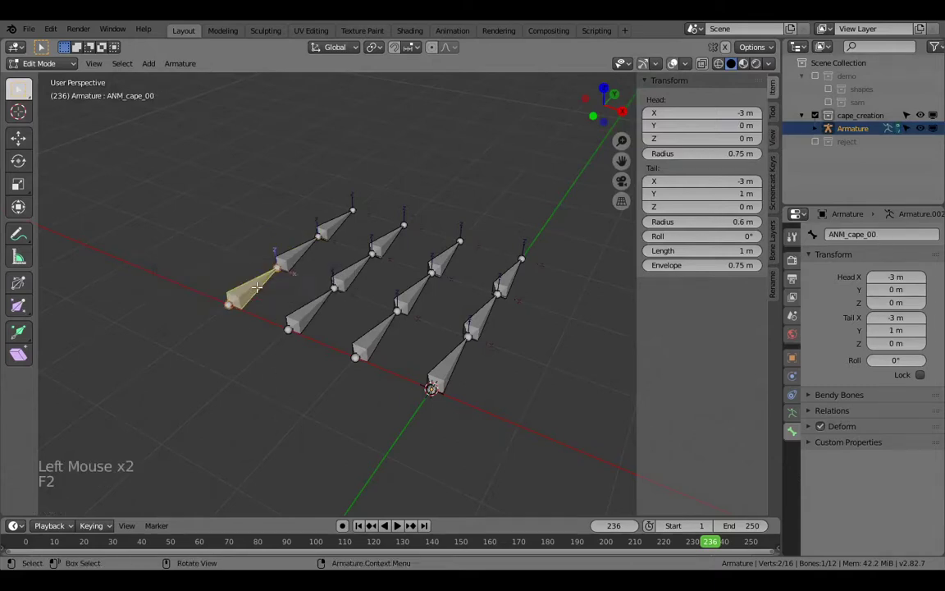
pyautogui.click(294, 250)
pyautogui.press('F2')
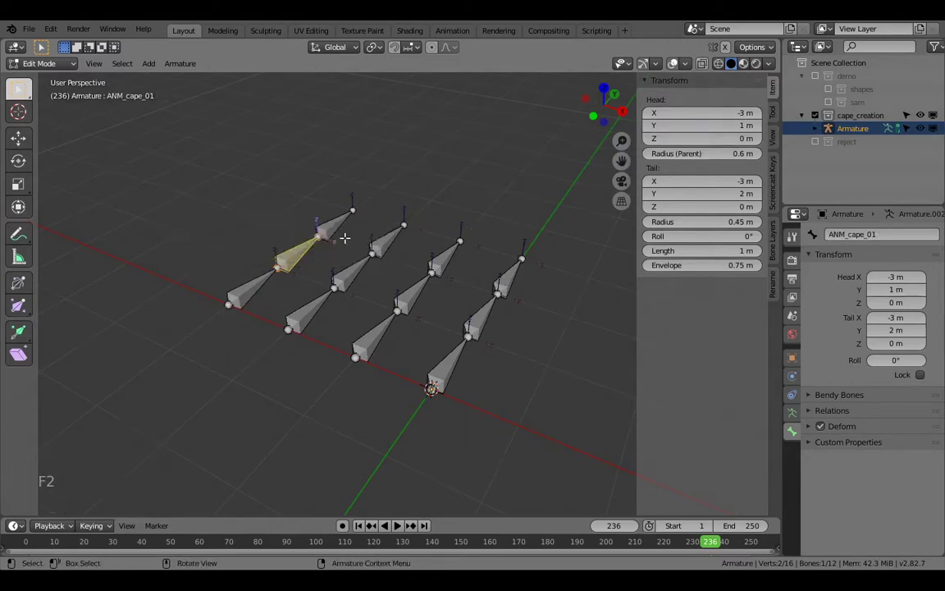
# Rename the last bone of the fourth chain ANM_cape_02, reusing the copied name
pyautogui.click(333, 230)
pyautogui.press('F2')
pyautogui.hotkey('ctrl', 'v')
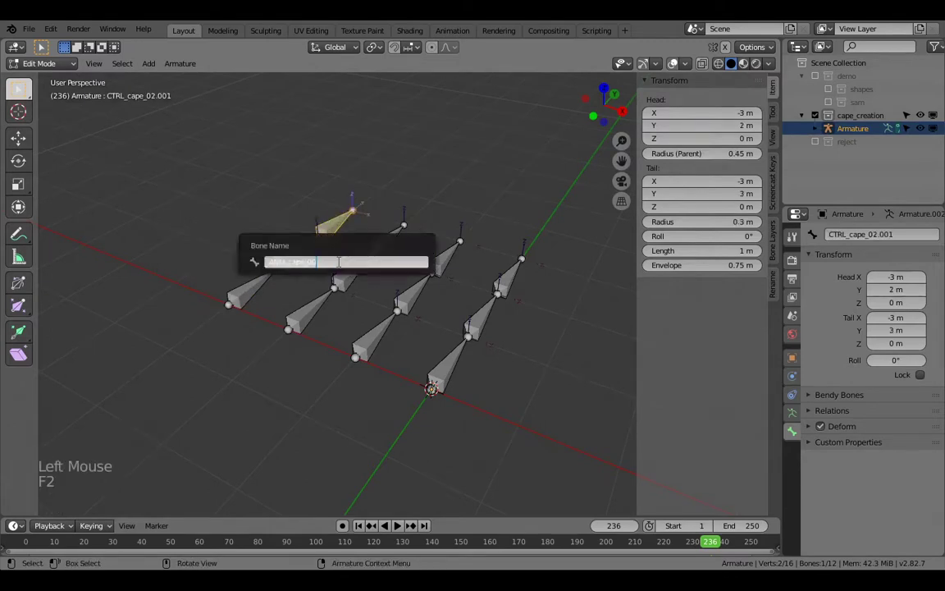
pyautogui.write('2')
pyautogui.press('Return')
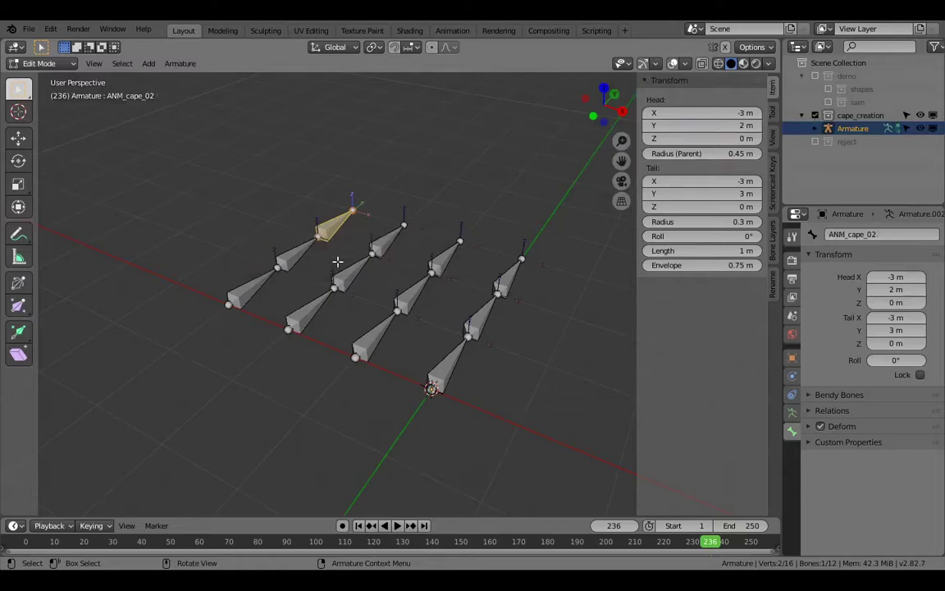
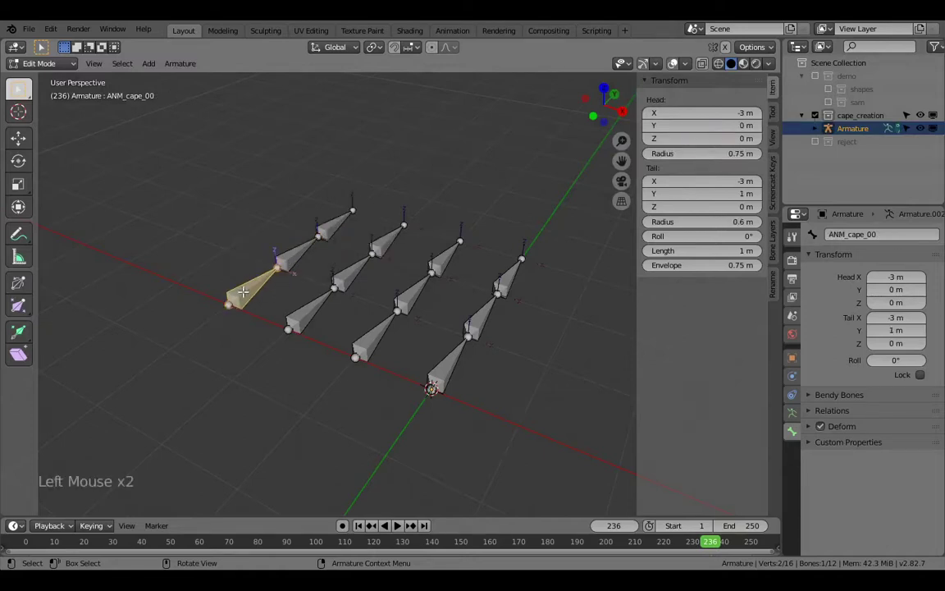
# Select bones across the CTRL, TGT and DEF chains one by one to check their names
pyautogui.click(364, 276)
pyautogui.click(402, 228)
pyautogui.click(434, 261)
pyautogui.click(415, 289)
pyautogui.click(387, 329)
pyautogui.click(436, 353)
pyautogui.click(434, 386)
pyautogui.click(470, 335)
pyautogui.click(509, 276)
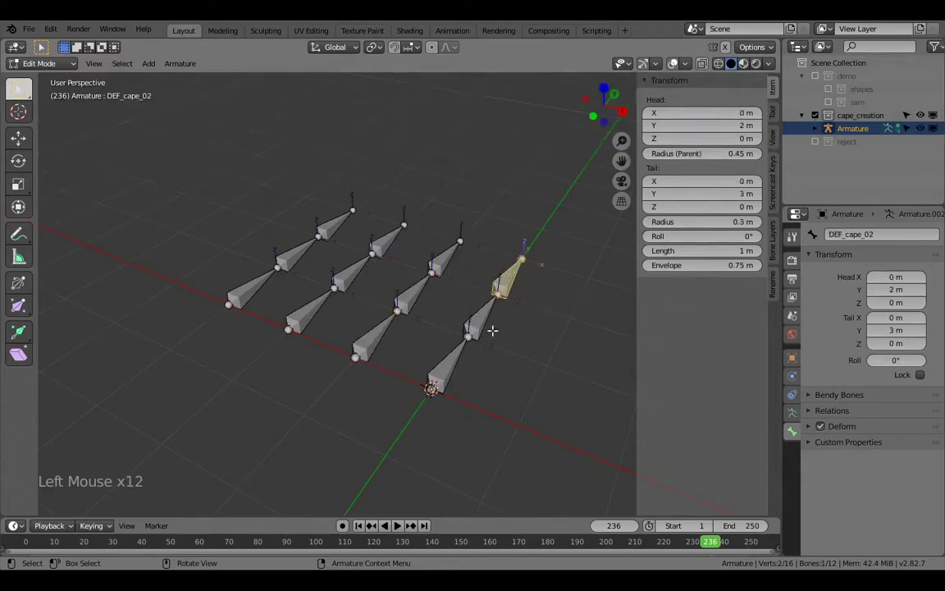
# Select all nine bones of the TGT, CTRL and ANM chains and turn off Deform for all of them
pyautogui.moveTo(492, 328); pyautogui.dragTo(434, 328, button='middle')
pyautogui.keyDown('shift'); pyautogui.moveTo(459, 385); pyautogui.dragTo(397, 354, button='middle'); pyautogui.keyUp('shift')
pyautogui.click(348, 328)
pyautogui.press('c')
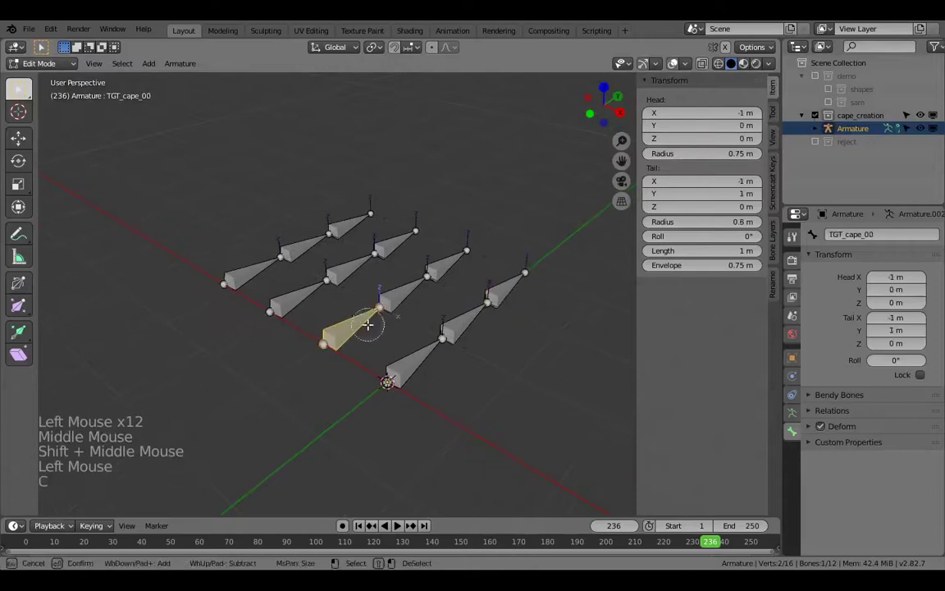
pyautogui.moveTo(234, 246)
pyautogui.mouseDown()
pyautogui.moveTo(254, 274)
pyautogui.moveTo(324, 301)
pyautogui.mouseUp()
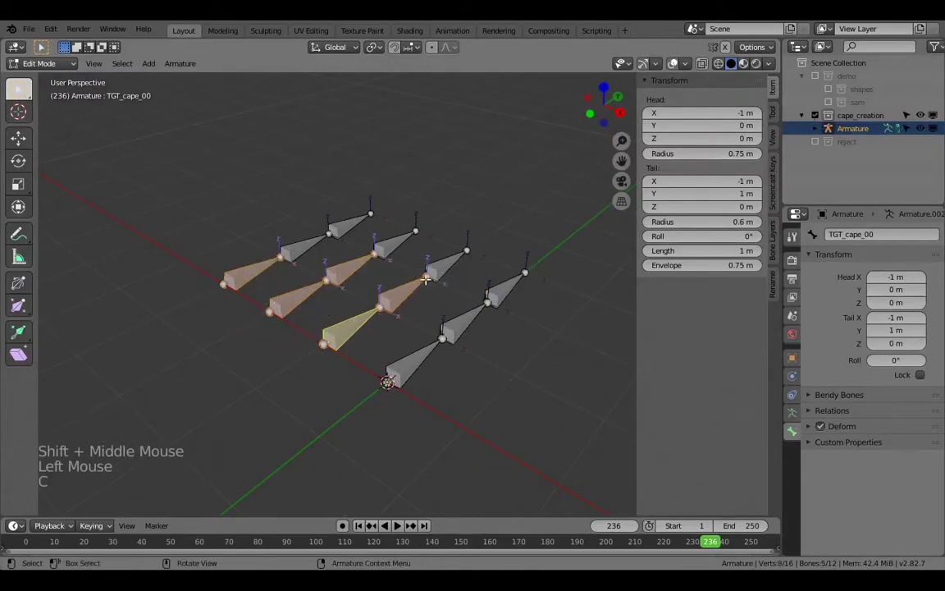
pyautogui.moveTo(484, 187); pyautogui.dragTo(171, 289)
pyautogui.keyDown('shift'); pyautogui.click(336, 329); pyautogui.keyUp('shift')
pyautogui.keyDown('shift'); pyautogui.click(305, 293); pyautogui.keyUp('shift')
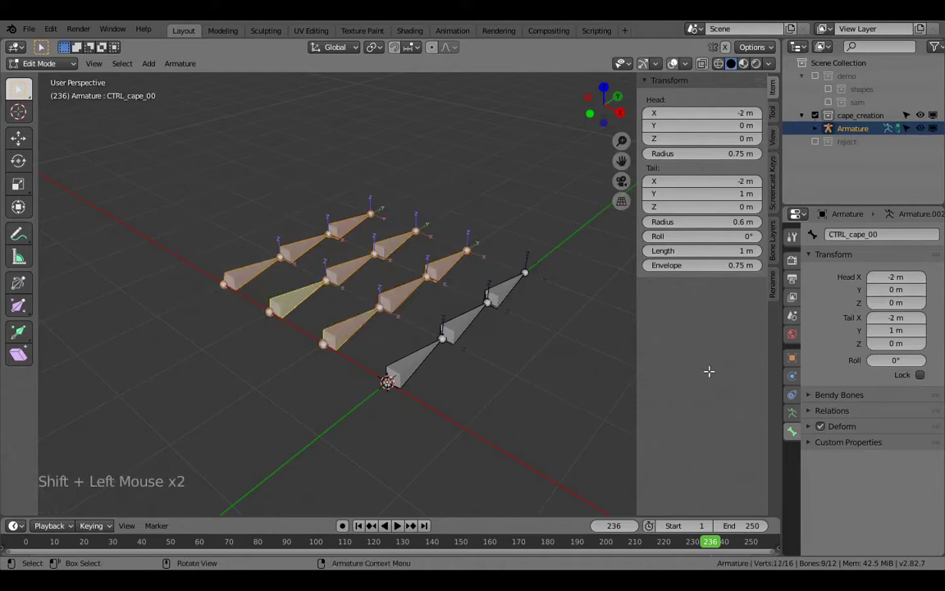
pyautogui.keyDown('alt'); pyautogui.click(824, 429); pyautogui.keyUp('alt')
# Select the TGT and DEF bones individually to check the Deform setting of each
pyautogui.click(351, 327)
pyautogui.click(400, 300)
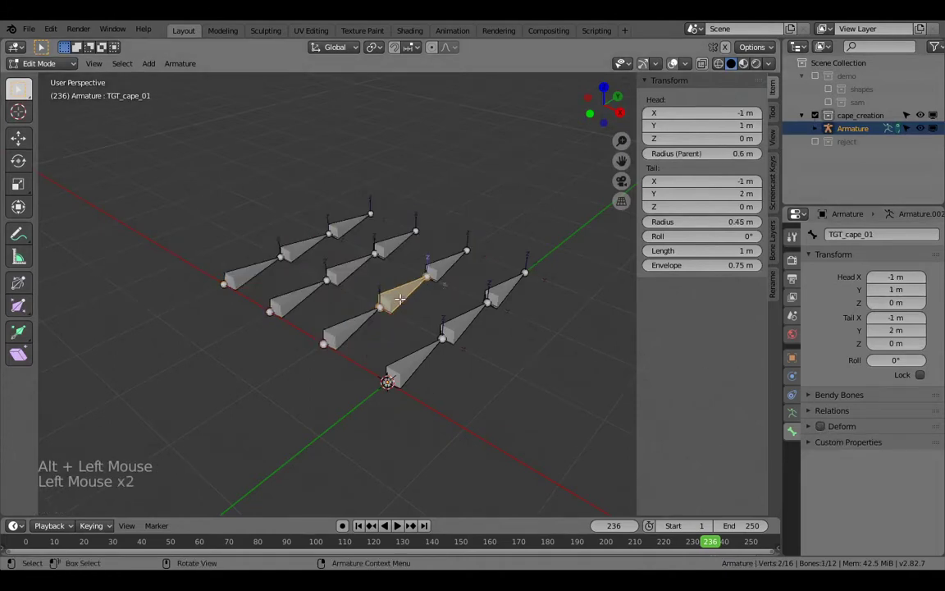
pyautogui.click(441, 285)
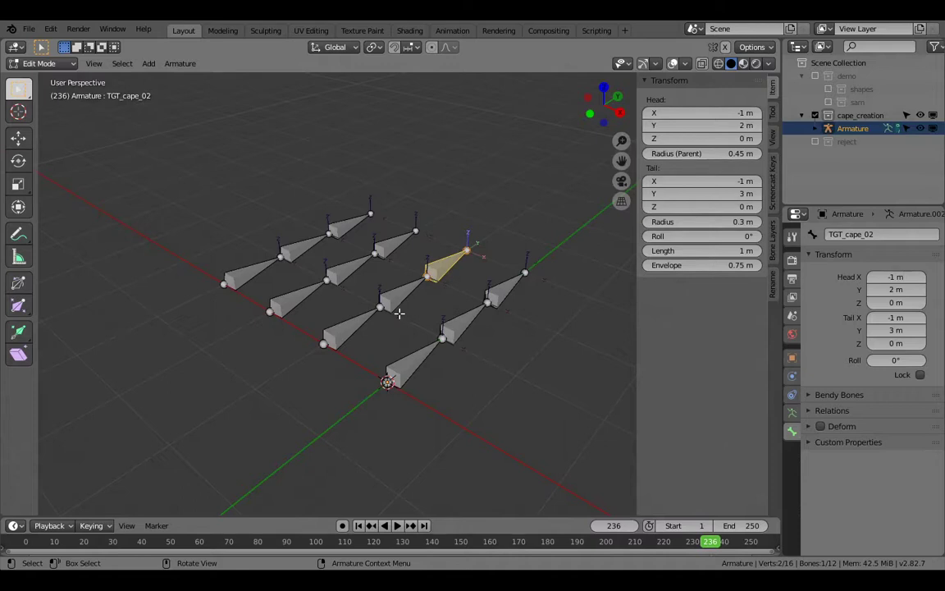
pyautogui.click(402, 357)
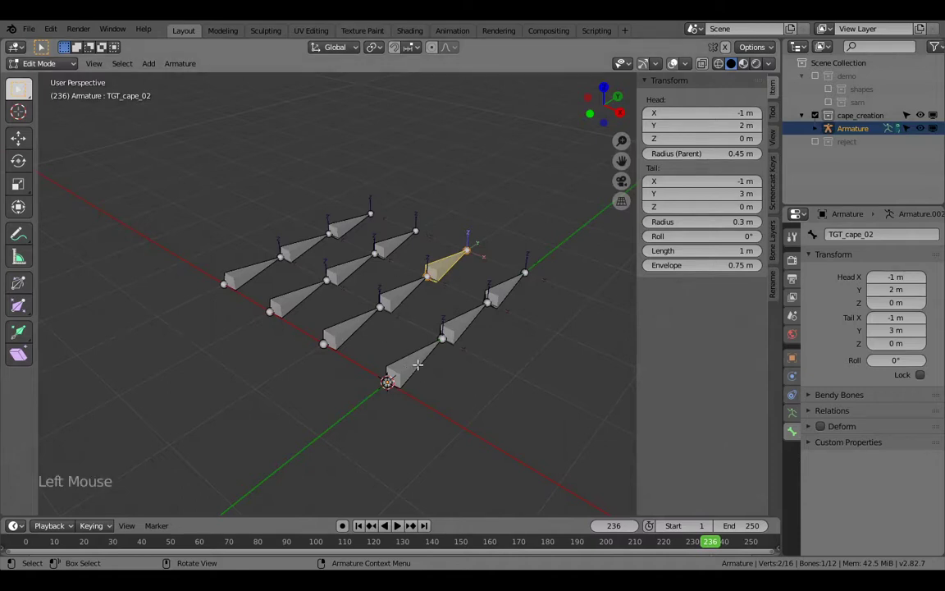
pyautogui.click(453, 331)
pyautogui.click(506, 293)
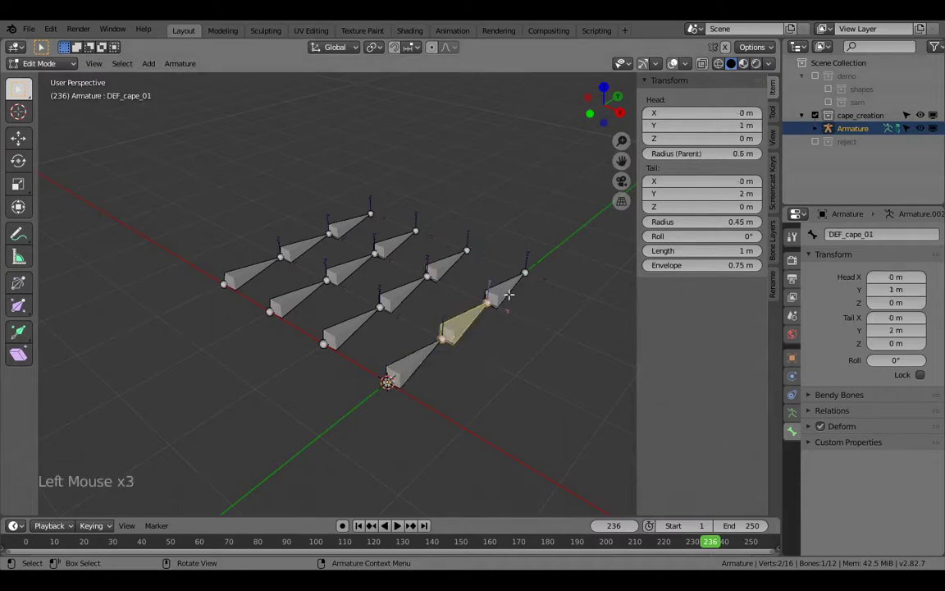
pyautogui.click(369, 324)
pyautogui.keyDown('shift'); pyautogui.moveTo(400, 306); pyautogui.dragTo(416, 306, button='middle'); pyautogui.keyUp('shift')
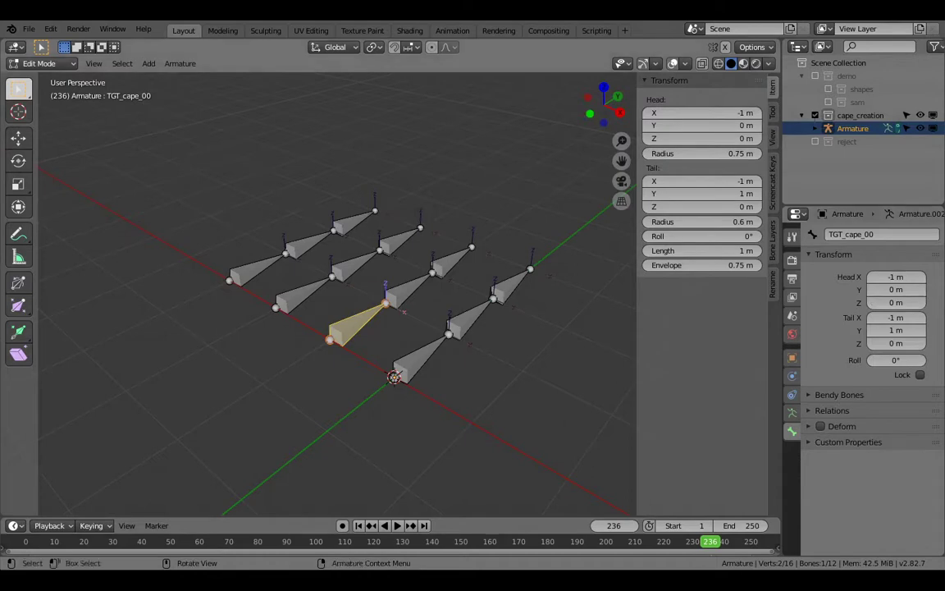
# Switch the armature to Pose Mode, inspect the first two DEF bones, and return to Edit Mode
pyautogui.hotkey('ctrl', 'Tab')
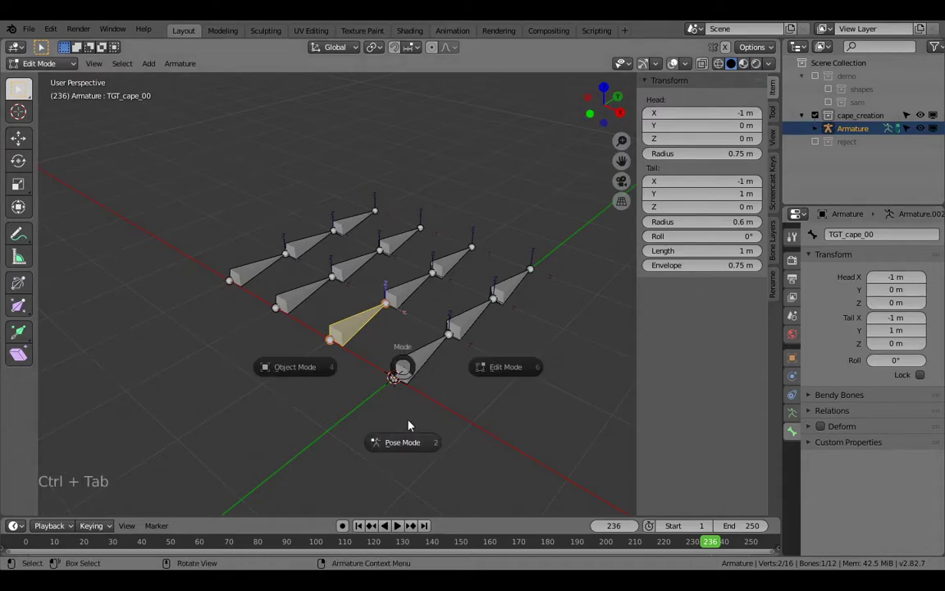
pyautogui.click(417, 373)
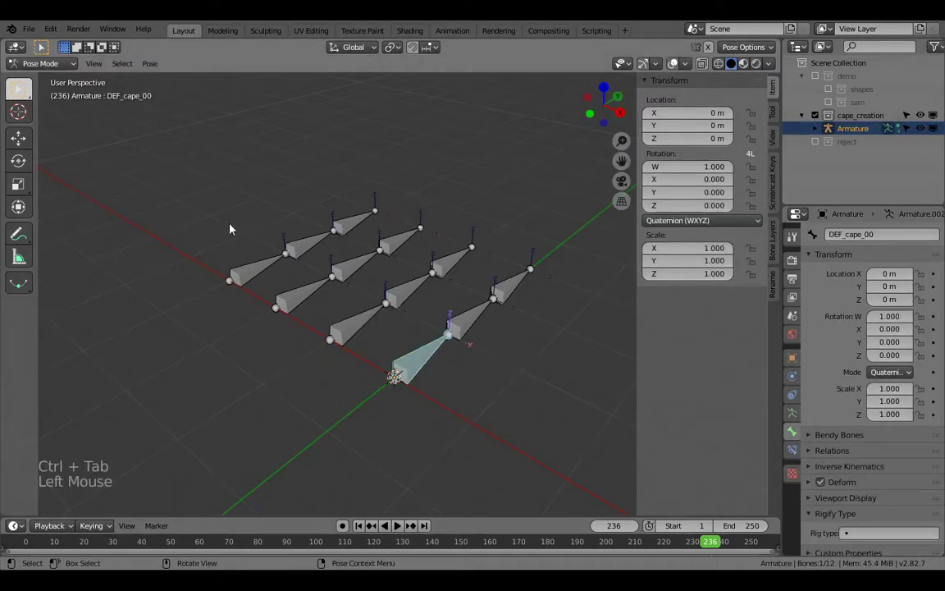
pyautogui.click(450, 333)
pyautogui.press('Tab')
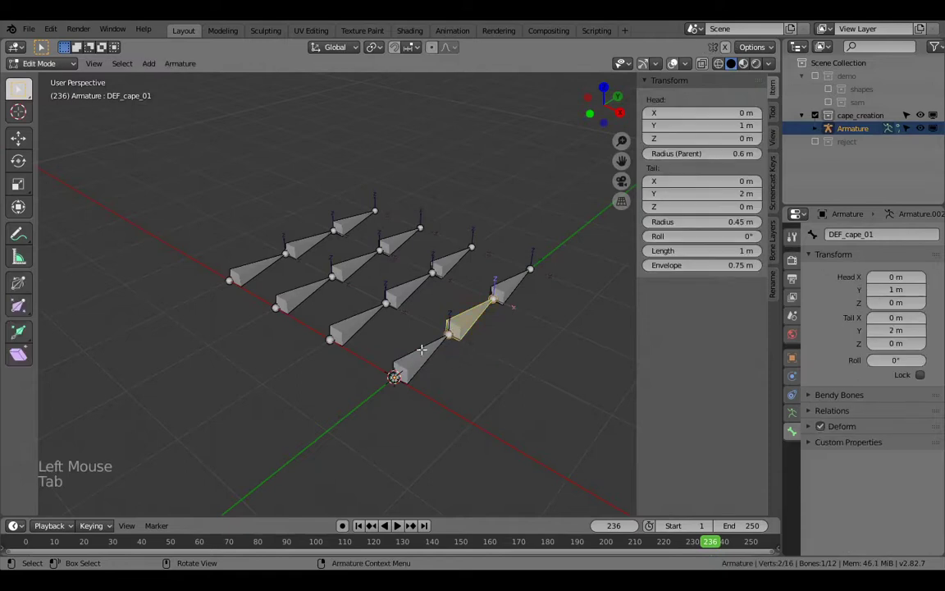
# Select all three DEF bones and clear their parent relationships
pyautogui.click(452, 331)
pyautogui.press('g')
pyautogui.keyDown('shift'); pyautogui.click(470, 311); pyautogui.keyUp('shift')
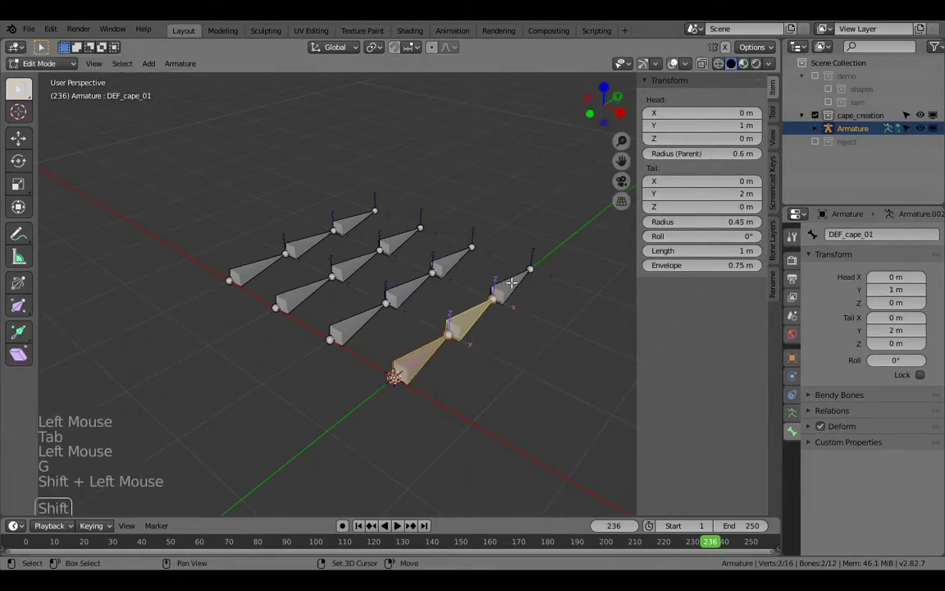
pyautogui.keyDown('shift'); pyautogui.click(513, 283); pyautogui.keyUp('shift')
pyautogui.hotkey('alt', 'p')
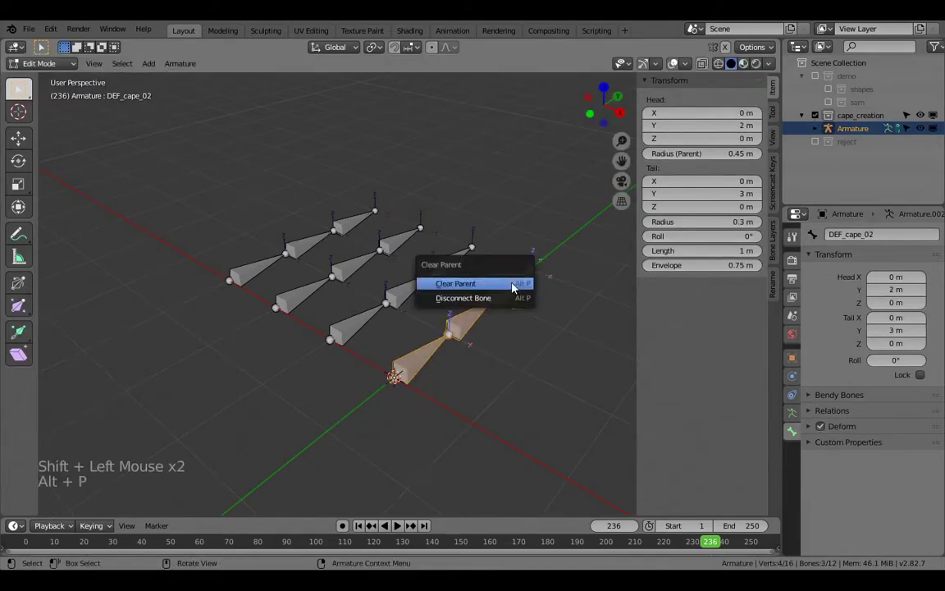
pyautogui.click(513, 283)
# Return to Pose Mode and test moving the middle DEF bone, cancelling the move
pyautogui.press('Tab')
pyautogui.click(479, 314)
pyautogui.press('g')
pyautogui.rightClick(406, 347)
# Add a Copy Transforms constraint to DEF_cape_00 with TGT_cape_00 as its target bone
pyautogui.click(414, 350)
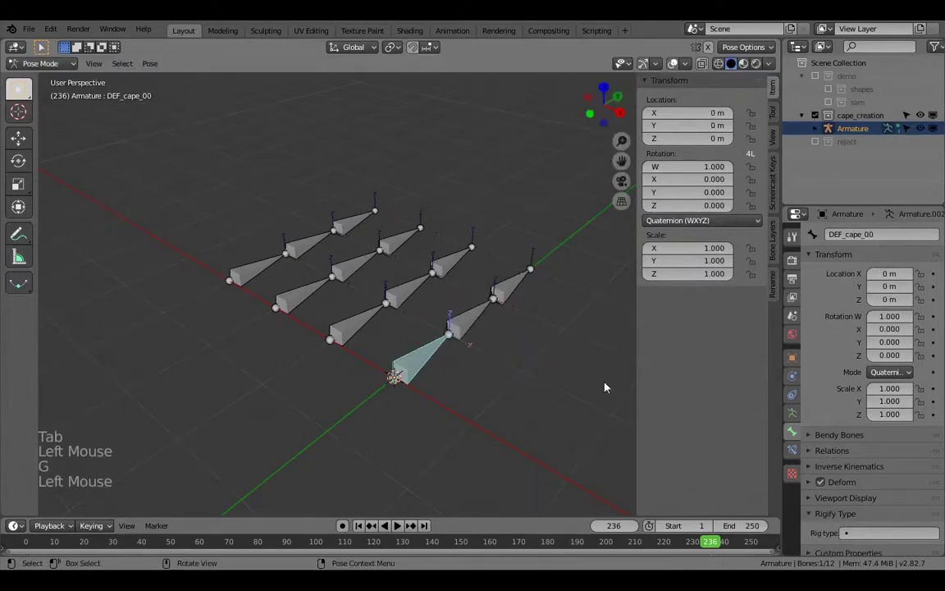
pyautogui.click(793, 461)
pyautogui.click(794, 455)
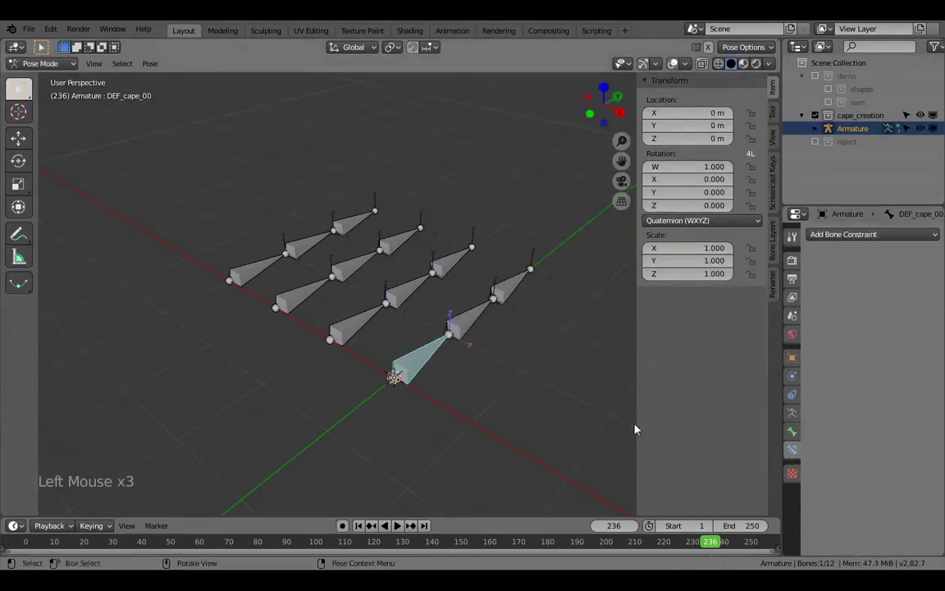
pyautogui.click(337, 316)
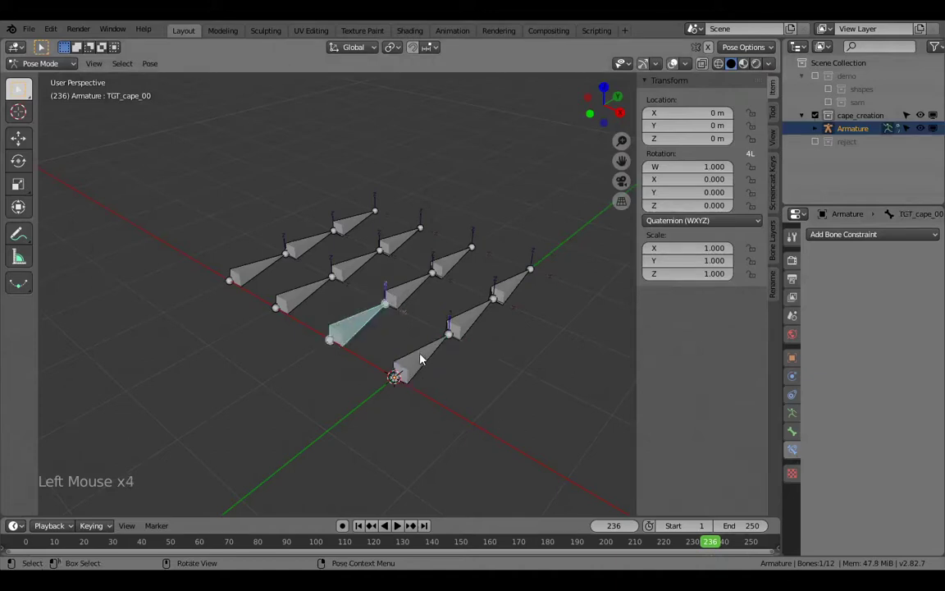
pyautogui.click(424, 361)
pyautogui.click(343, 323)
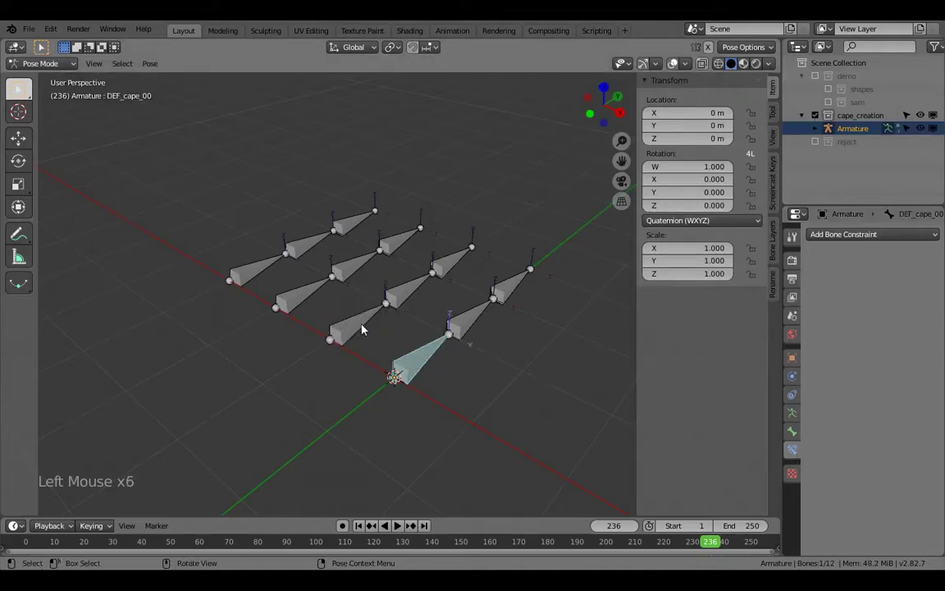
pyautogui.keyDown('shift'); pyautogui.click(411, 368); pyautogui.keyUp('shift')
pyautogui.hotkey('shift', 'ctrl', 'c')
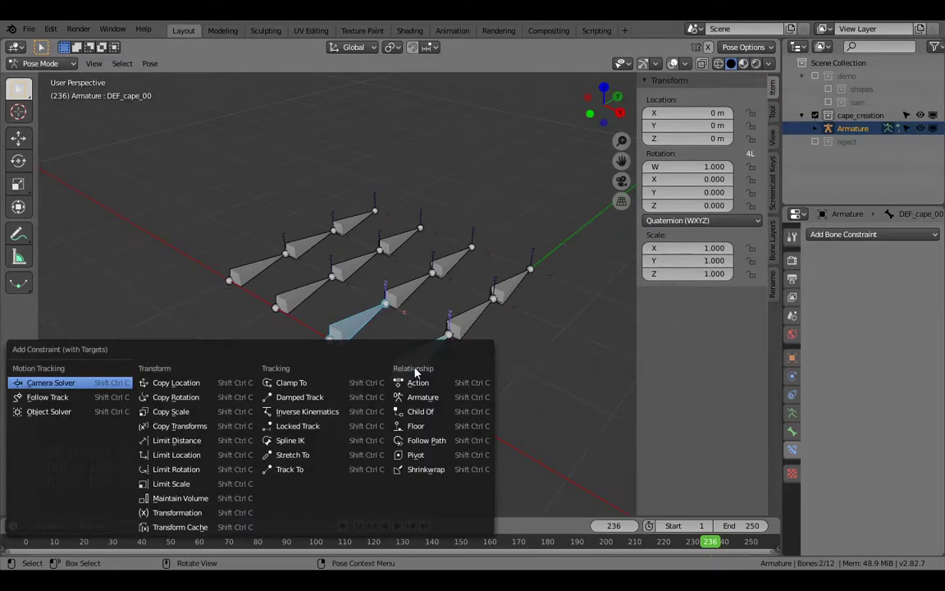
pyautogui.click(199, 433)
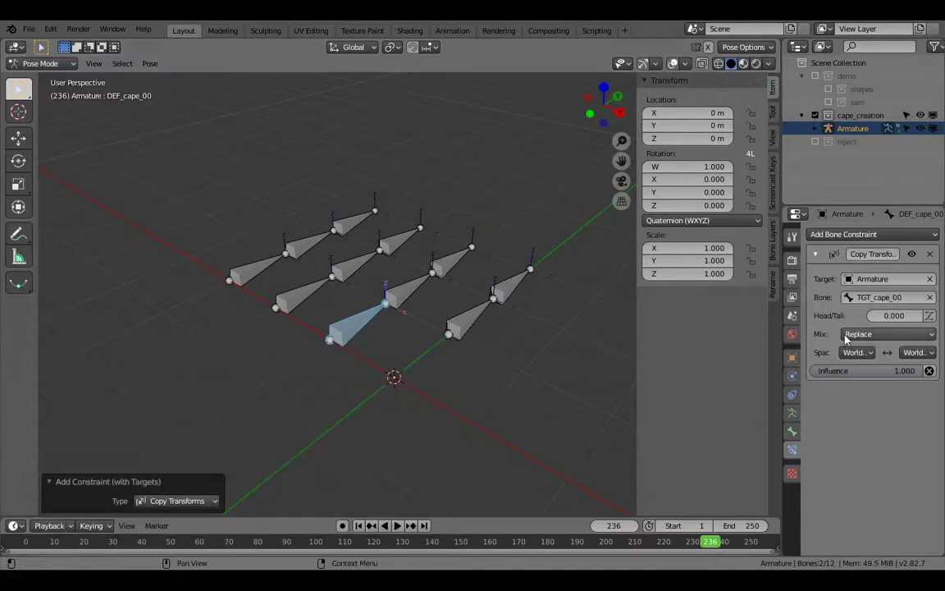
# Add Copy Transforms constraints to DEF_cape_01 and DEF_cape_02, targeting TGT_cape_01 and TGT_cape_02 respectively
pyautogui.click(415, 296)
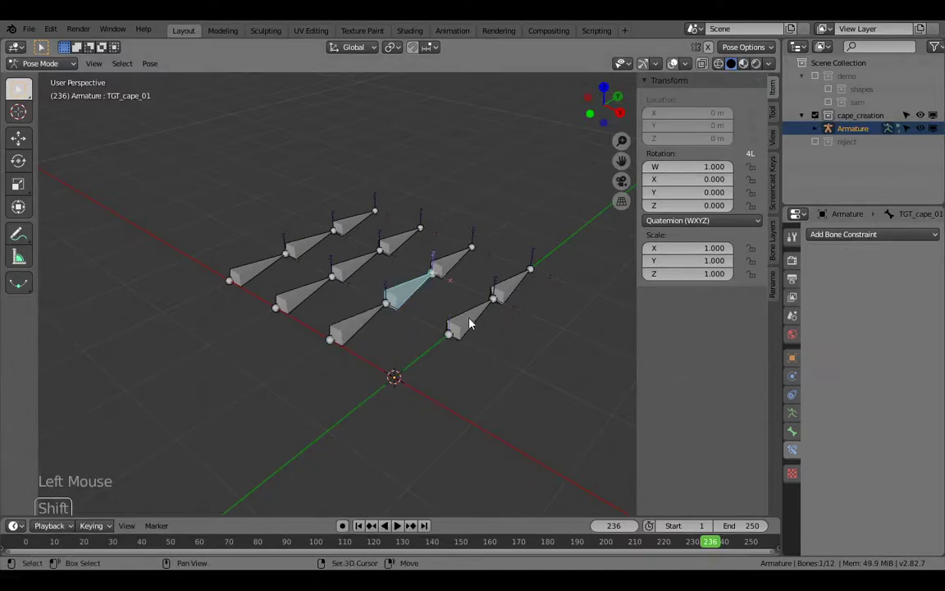
pyautogui.keyDown('shift'); pyautogui.click(471, 321); pyautogui.keyUp('shift')
pyautogui.hotkey('shift', 'ctrl', 'c')
pyautogui.click(470, 321)
pyautogui.click(408, 247)
pyautogui.keyDown('shift'); pyautogui.click(513, 284); pyautogui.keyUp('shift')
pyautogui.hotkey('shift', 'ctrl', 'c')
pyautogui.click(516, 285)
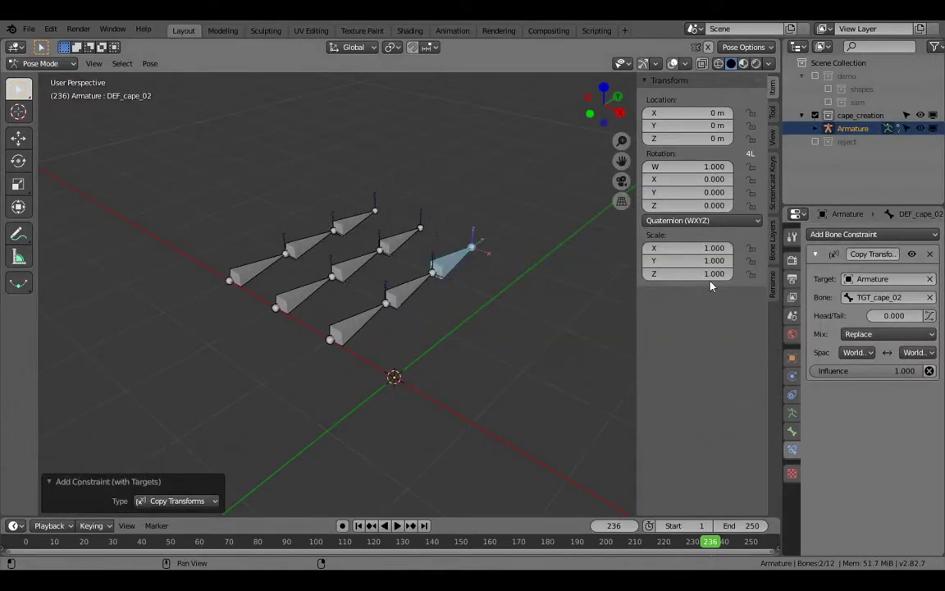
# In Edit Mode, move all TGT, CTRL and ANM bones to the second bone layer, leaving the three DEF bones on the first
pyautogui.press('Tab')
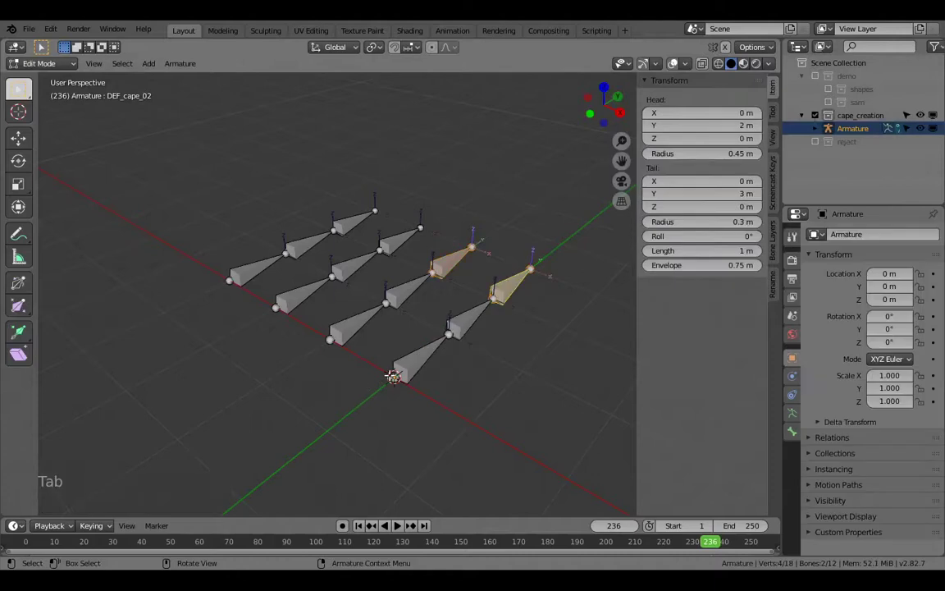
pyautogui.click(416, 359)
pyautogui.keyDown('shift'); pyautogui.click(472, 312); pyautogui.keyUp('shift')
pyautogui.keyDown('shift'); pyautogui.click(514, 281); pyautogui.keyUp('shift')
pyautogui.press('m')
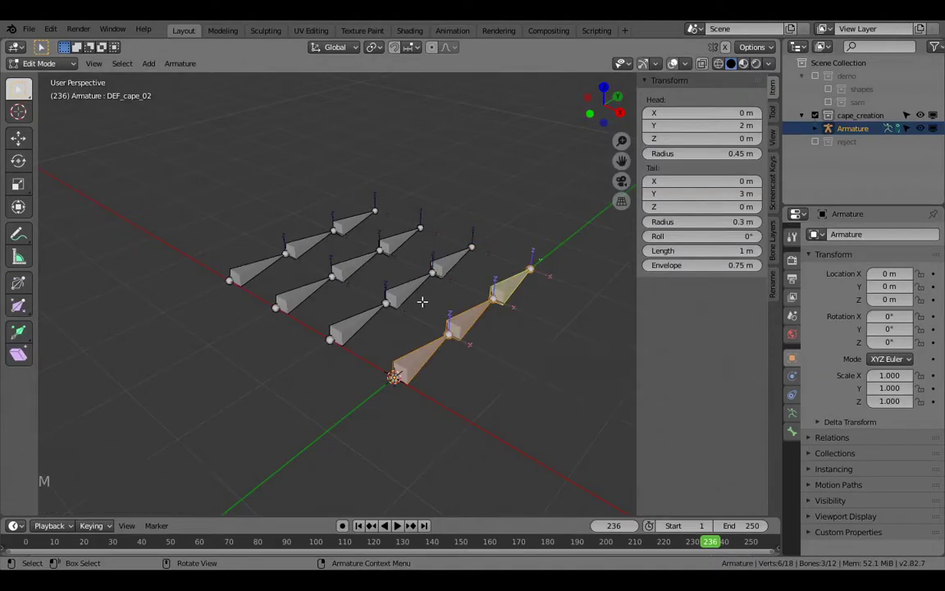
pyautogui.hotkey('ctrl', 'i')
pyautogui.press('m')
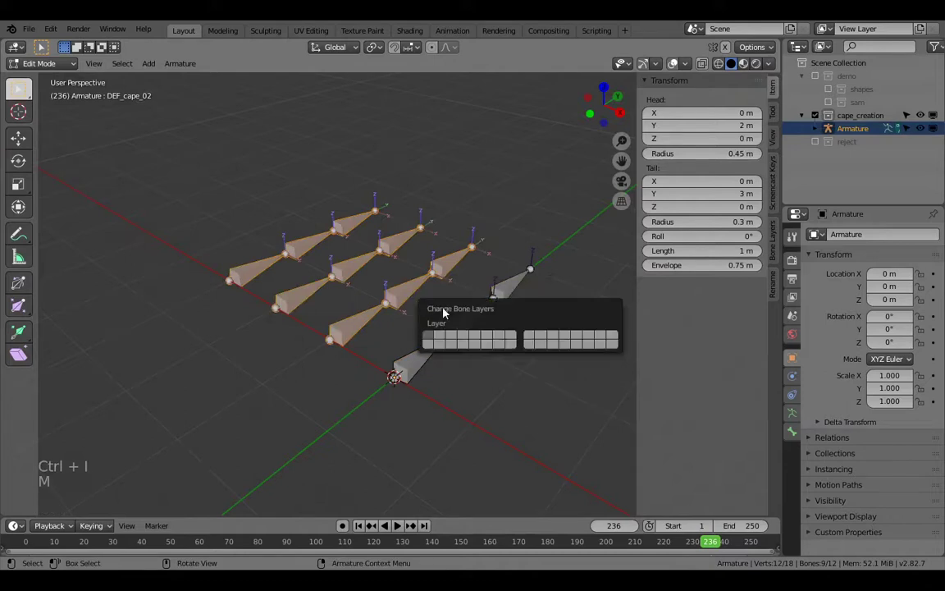
pyautogui.click(443, 340)
# Check the first two DEF bones, display only the armature's second layer, and select the first bone of each chain there
pyautogui.click(411, 365)
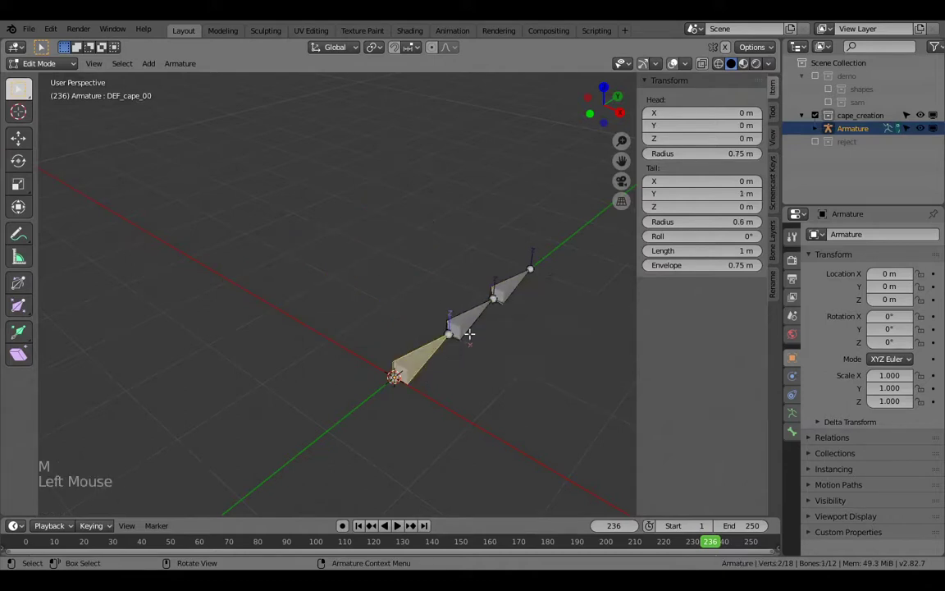
pyautogui.click(478, 320)
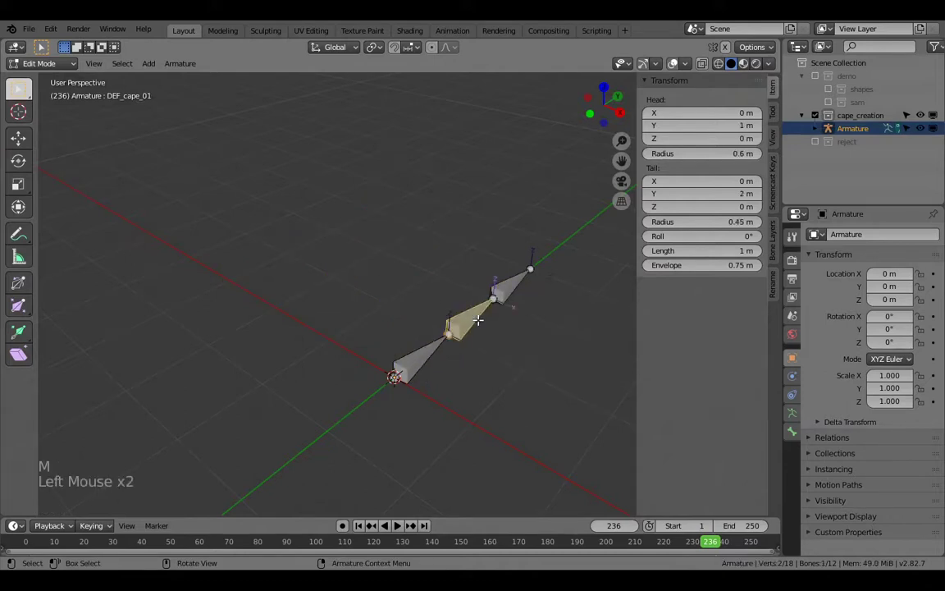
pyautogui.click(792, 413)
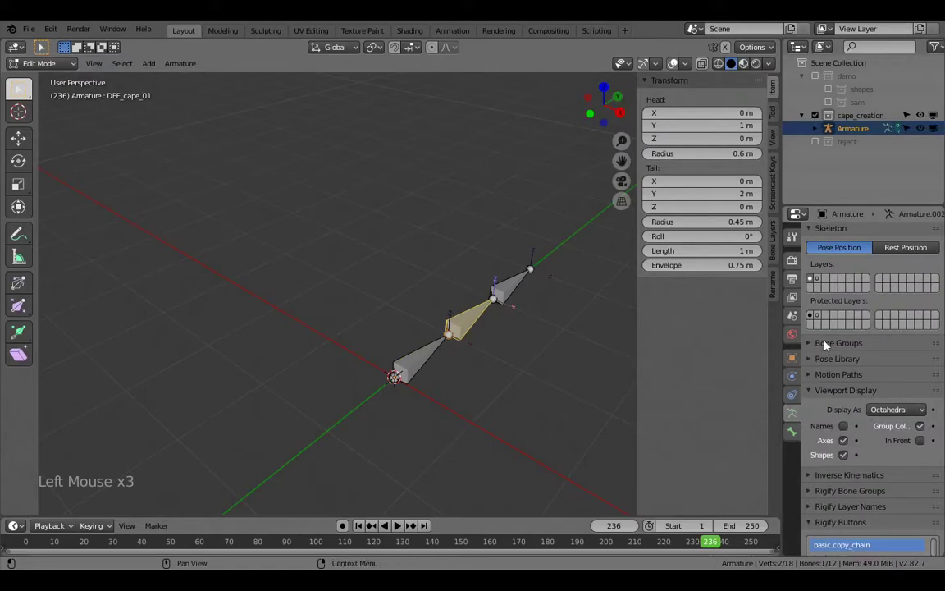
pyautogui.click(823, 283)
pyautogui.click(369, 320)
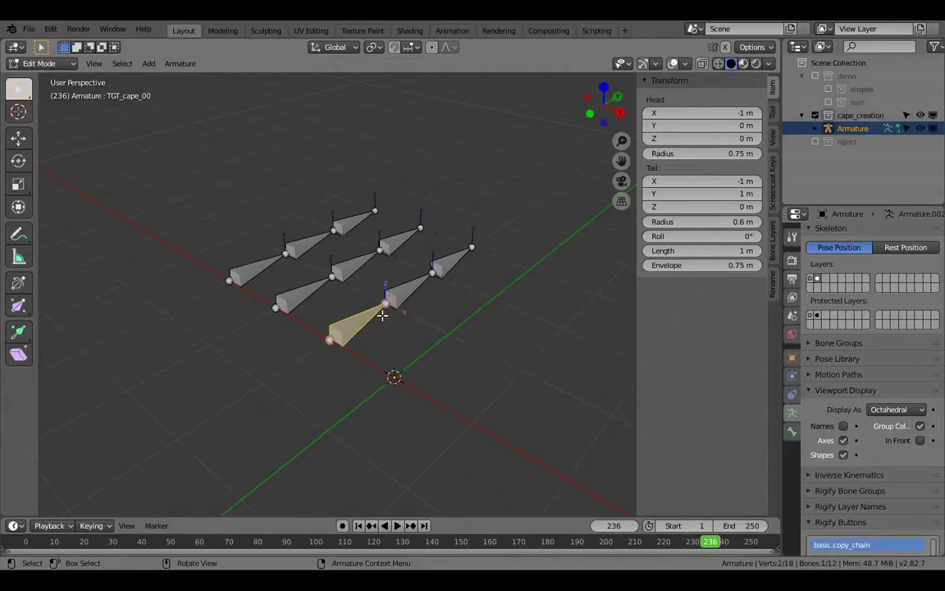
pyautogui.click(321, 294)
pyautogui.click(292, 267)
# Switch the armature to Pose Mode and open the Animation workspace
pyautogui.hotkey('ctrl', 'Tab')
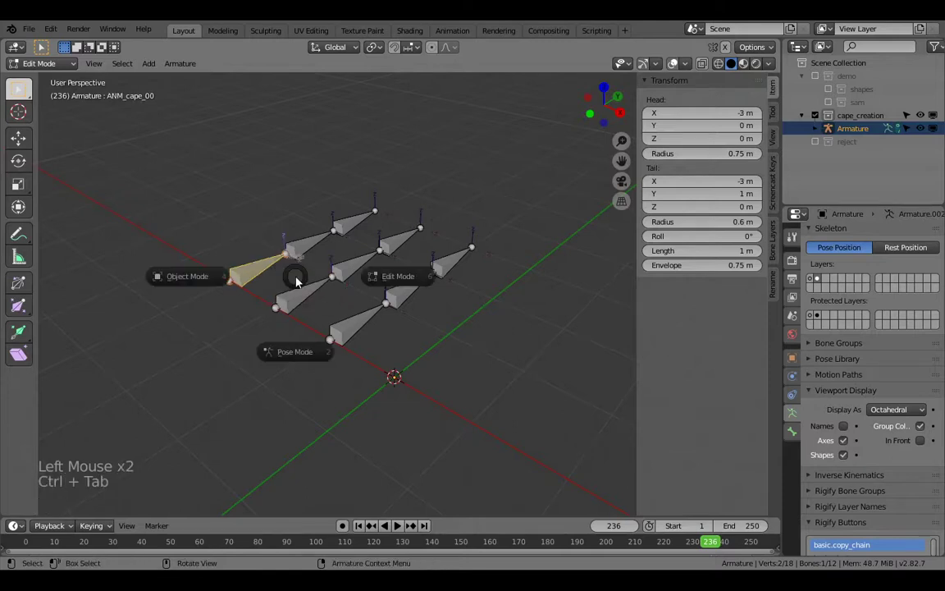
pyautogui.click(297, 358)
pyautogui.press('KP_5')
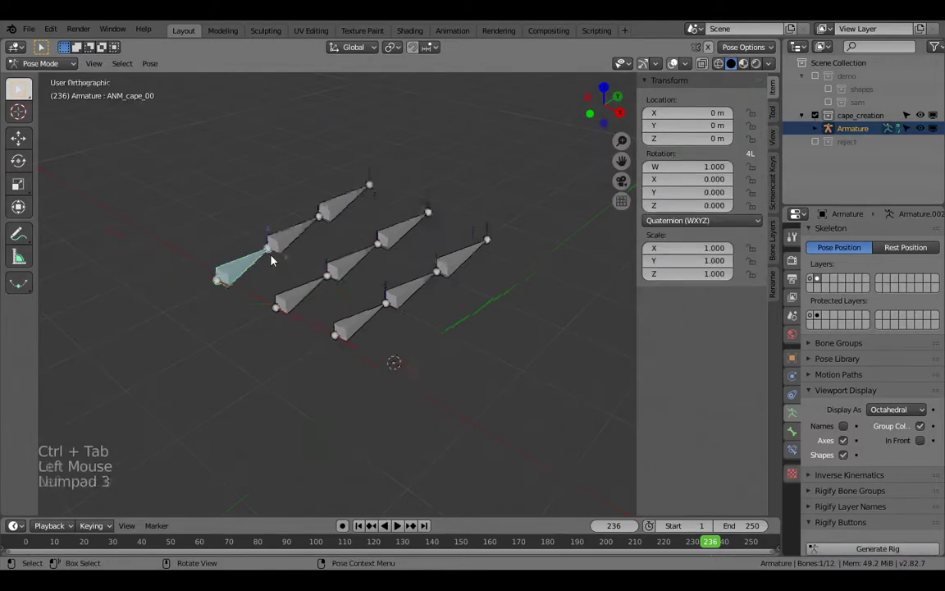
pyautogui.scroll(2, 273, 260)
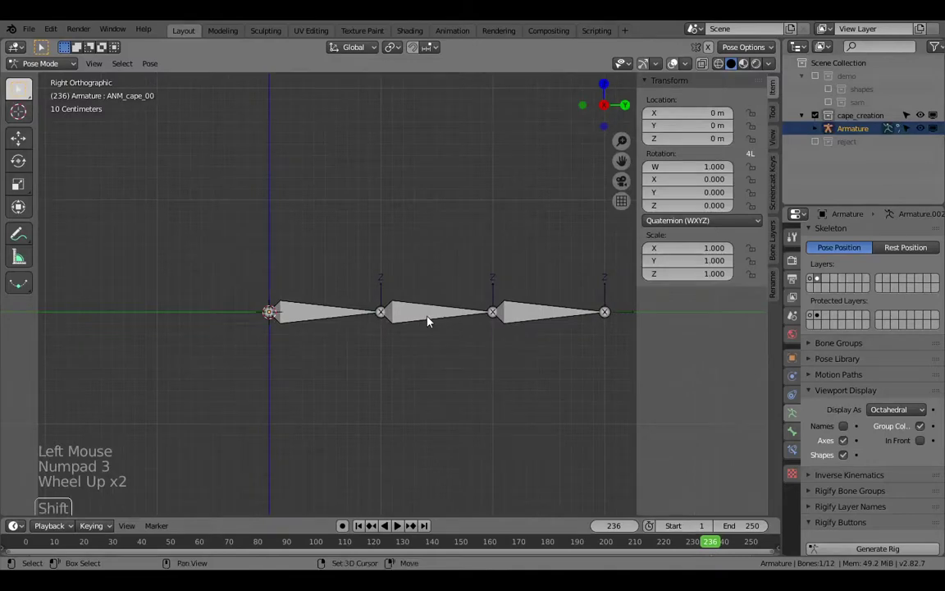
pyautogui.keyDown('shift'); pyautogui.moveTo(428, 320); pyautogui.dragTo(412, 321, button='middle'); pyautogui.keyUp('shift')
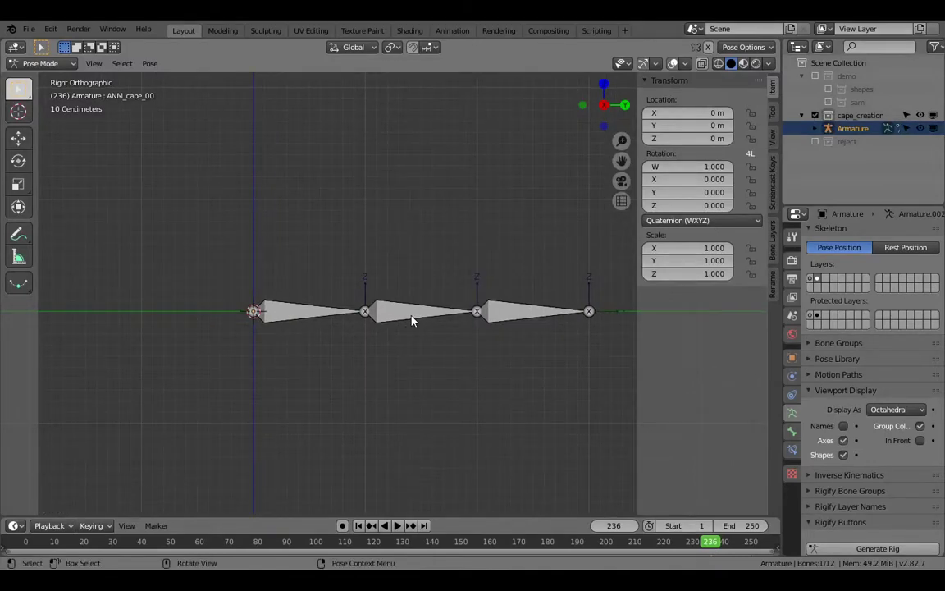
pyautogui.click(444, 30)
# Select the three ANM bones, invert the selection, and hide the TGT and CTRL bones
pyautogui.scroll(3, 440, 194)
pyautogui.press('KP_Decimal')
pyautogui.press('KP_3')
pyautogui.moveTo(521, 225); pyautogui.dragTo(563, 232, button='middle')
pyautogui.scroll(-4, 555, 286)
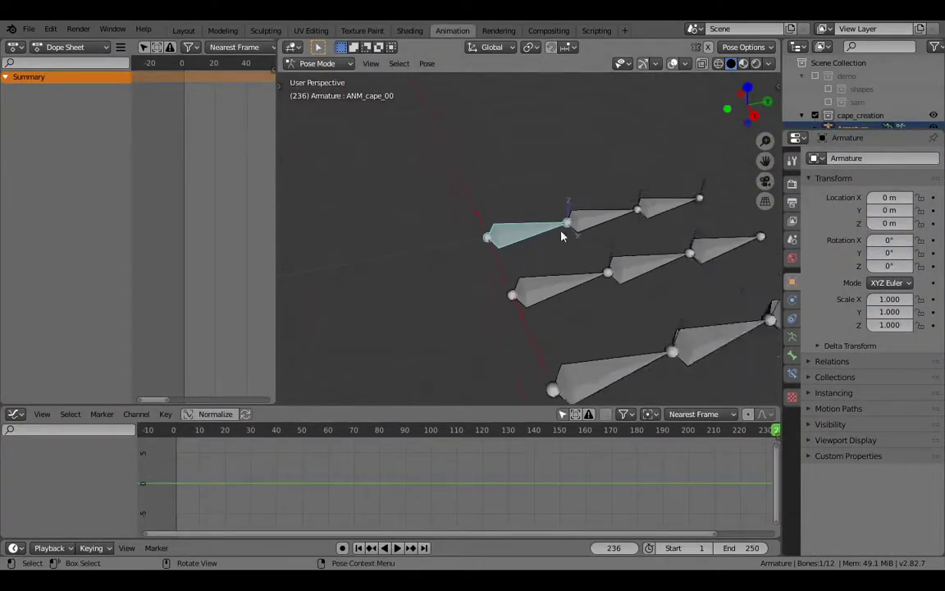
pyautogui.keyDown('ctrl'); pyautogui.click(573, 219); pyautogui.keyUp('ctrl')
pyautogui.keyDown('ctrl'); pyautogui.click(639, 215); pyautogui.keyUp('ctrl')
pyautogui.hotkey('ctrl', 'i')
pyautogui.press('h')
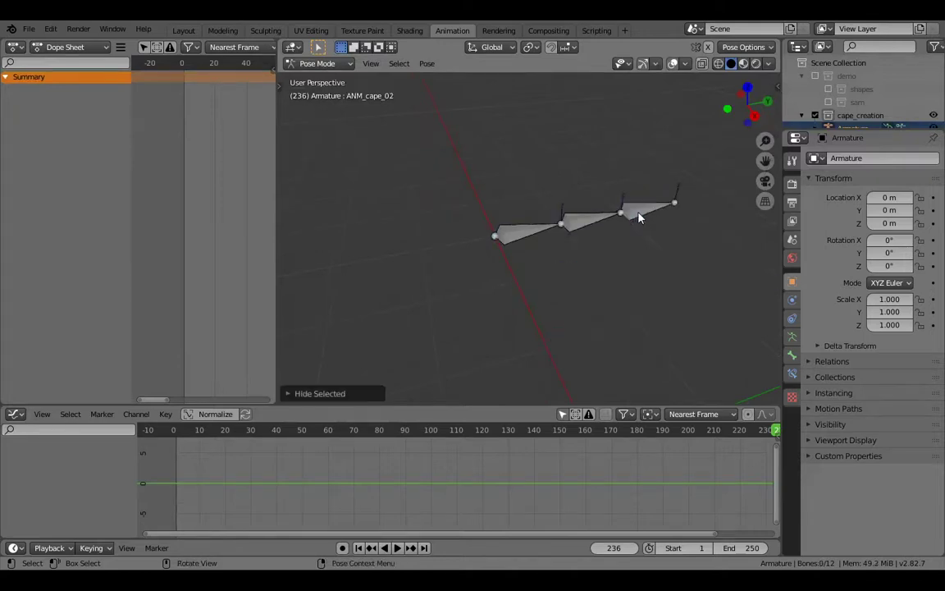
# Select ANM_cape_00, view the chain from the right side, and set the current frame to 0
pyautogui.click(523, 232)
pyautogui.press('KP_1')
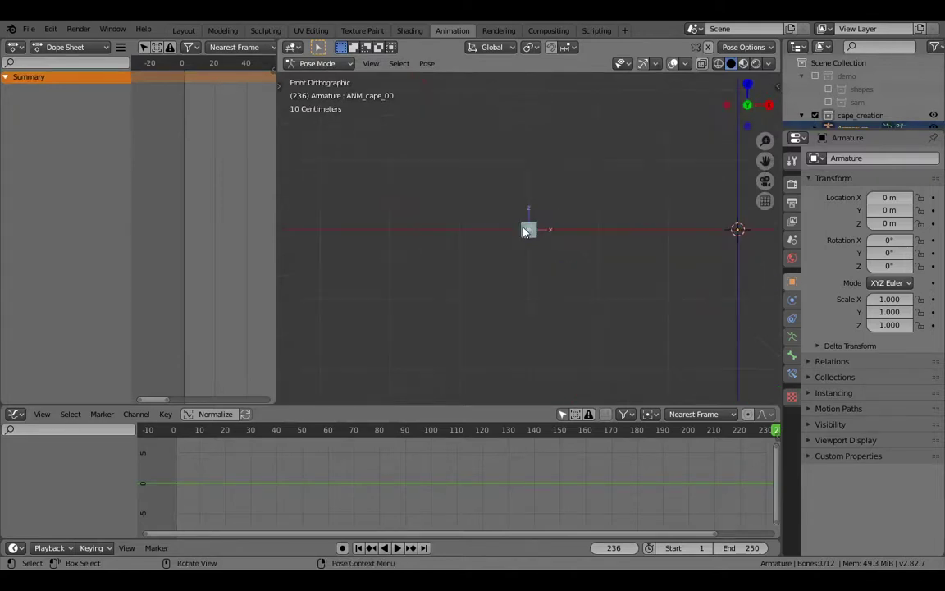
pyautogui.press('KP_3')
pyautogui.click(182, 63)
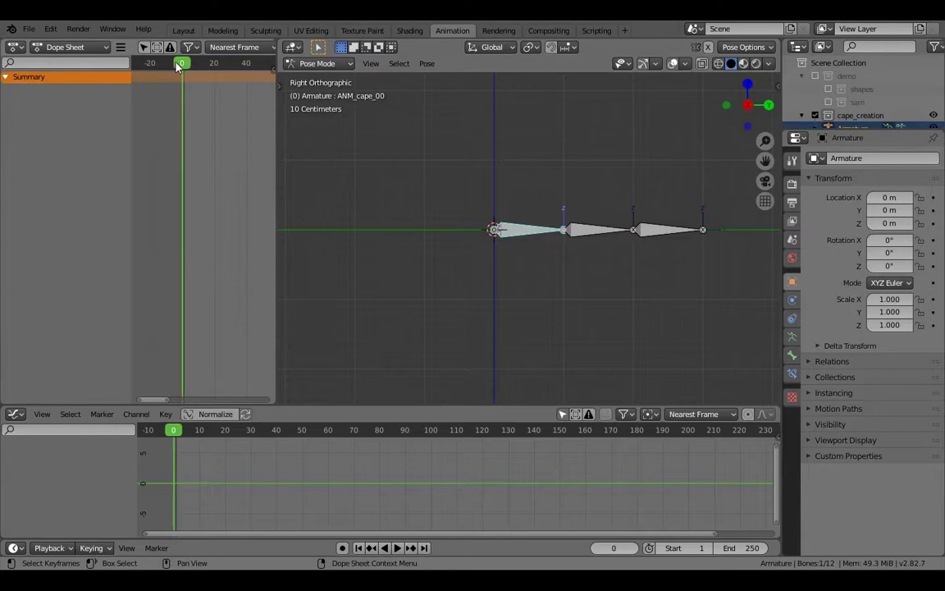
pyautogui.scroll(1, 554, 265)
pyautogui.keyDown('shift'); pyautogui.moveTo(662, 301); pyautogui.dragTo(593, 320, button='middle'); pyautogui.keyUp('shift')
# Rotate the three ANM bones into an arch with the last bone bent downward, and key all their rotations at frame 0
pyautogui.press('r')
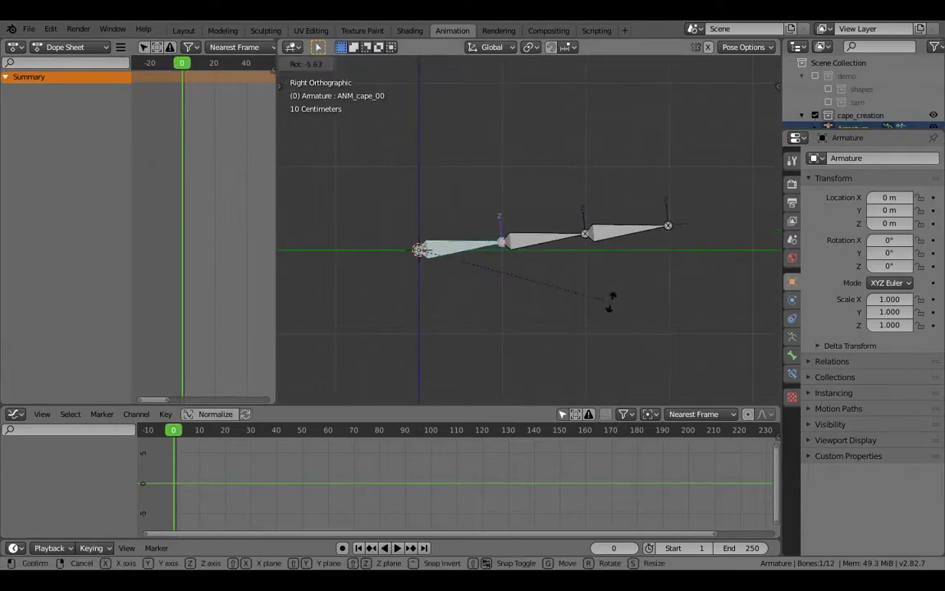
pyautogui.click(611, 308)
pyautogui.click(557, 239)
pyautogui.press('r')
pyautogui.click(611, 288)
pyautogui.click(637, 255)
pyautogui.press('r')
pyautogui.click(649, 294)
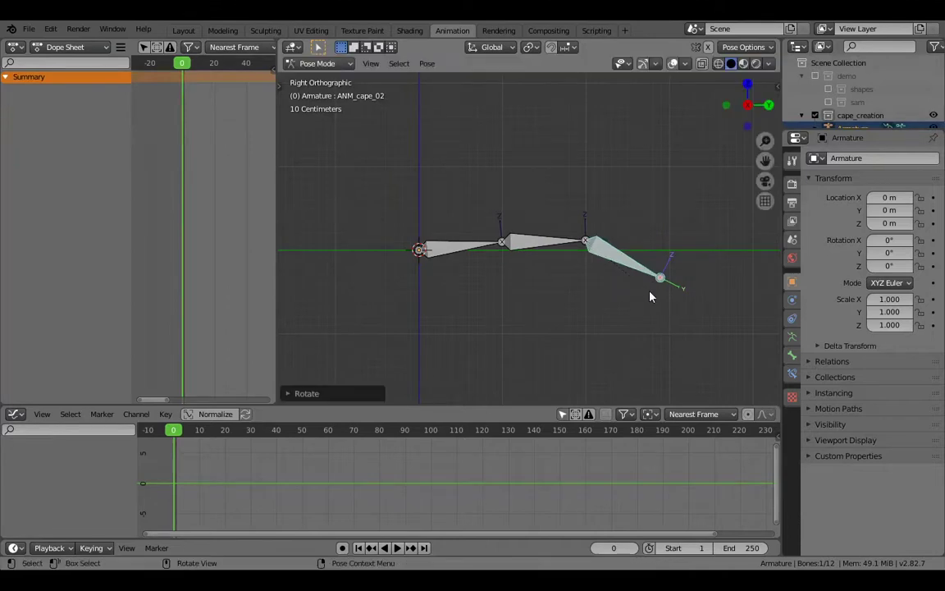
pyautogui.press('i')
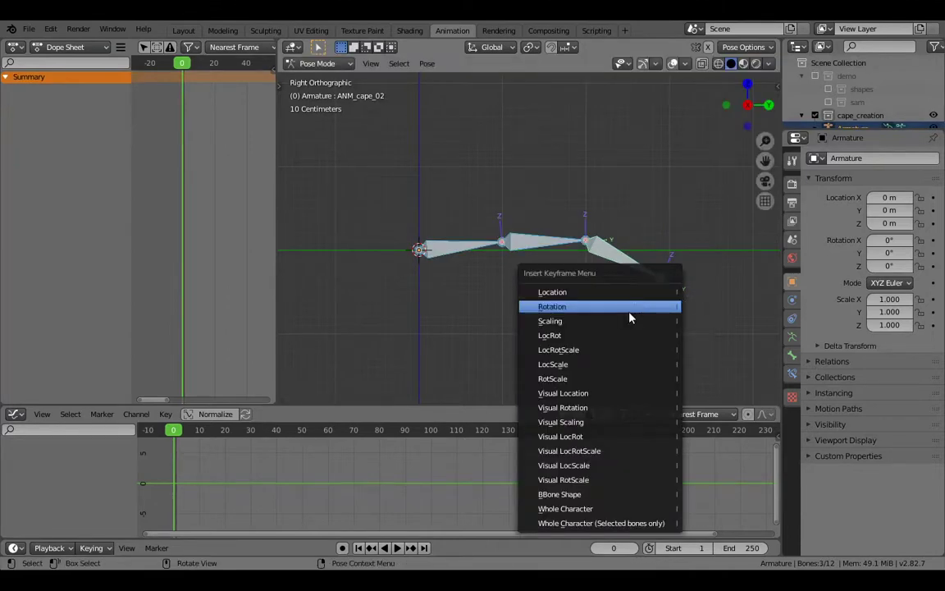
pyautogui.click(628, 308)
# Go to frame 2 and rotate the three ANM bones into a gentle downward curve
pyautogui.press('Right')
pyautogui.press('Right')
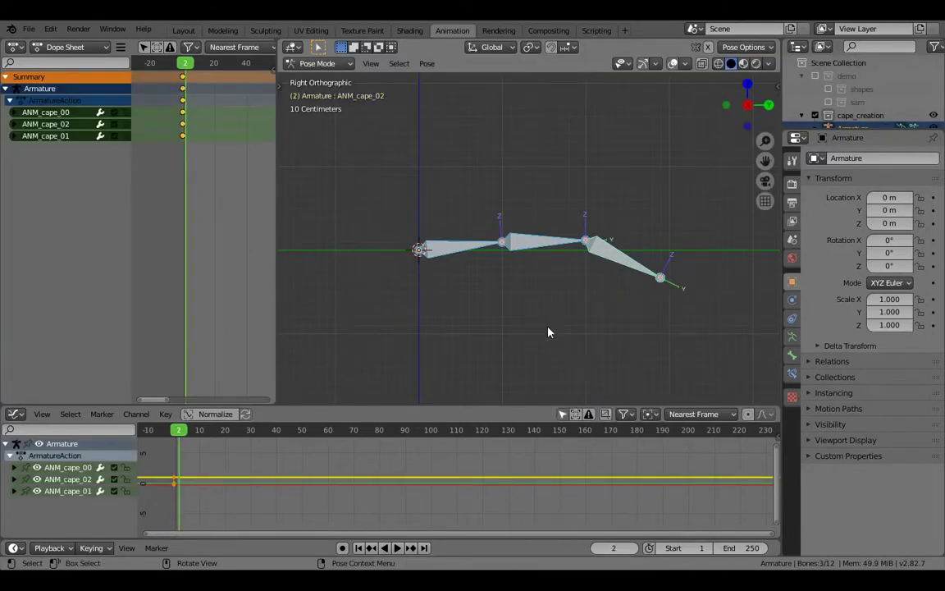
pyautogui.click(492, 247)
pyautogui.press('r')
pyautogui.click(580, 350)
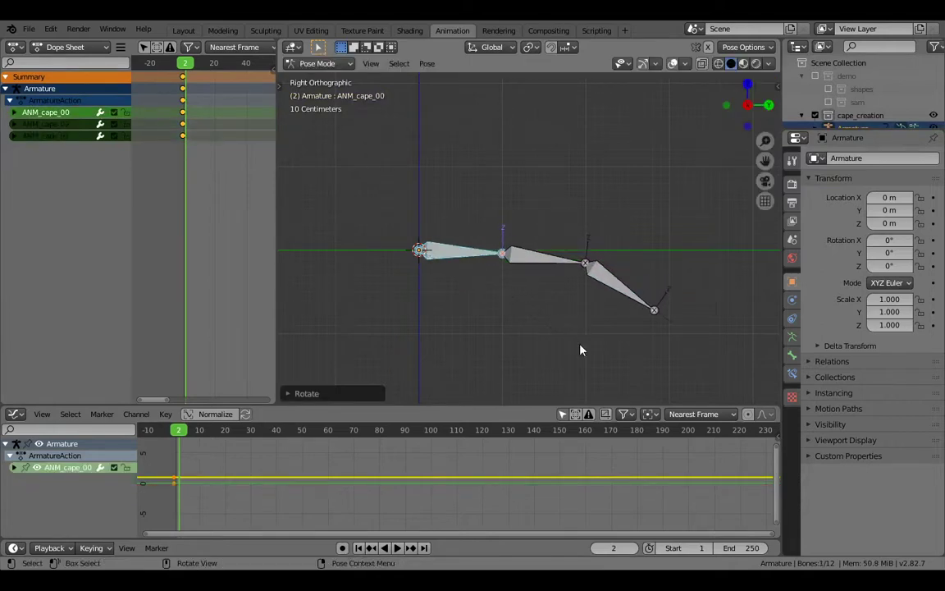
pyautogui.click(555, 263)
pyautogui.press('r')
pyautogui.click(591, 294)
pyautogui.click(620, 294)
pyautogui.press('r')
pyautogui.click(634, 285)
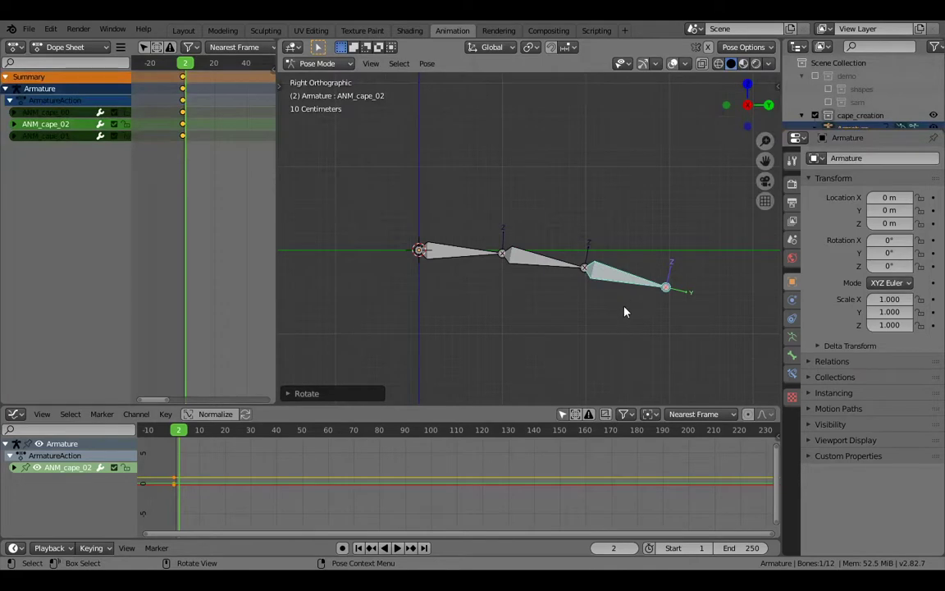
# Insert rotation keyframes for all three ANM bones at frame 2
pyautogui.press('a')
pyautogui.press('i')
pyautogui.click(623, 309)
# Go to frame 3, lower the first ANM bone, level the middle one, and swing the last bone upward
pyautogui.press('Right')
pyautogui.click(456, 246)
pyautogui.press('r')
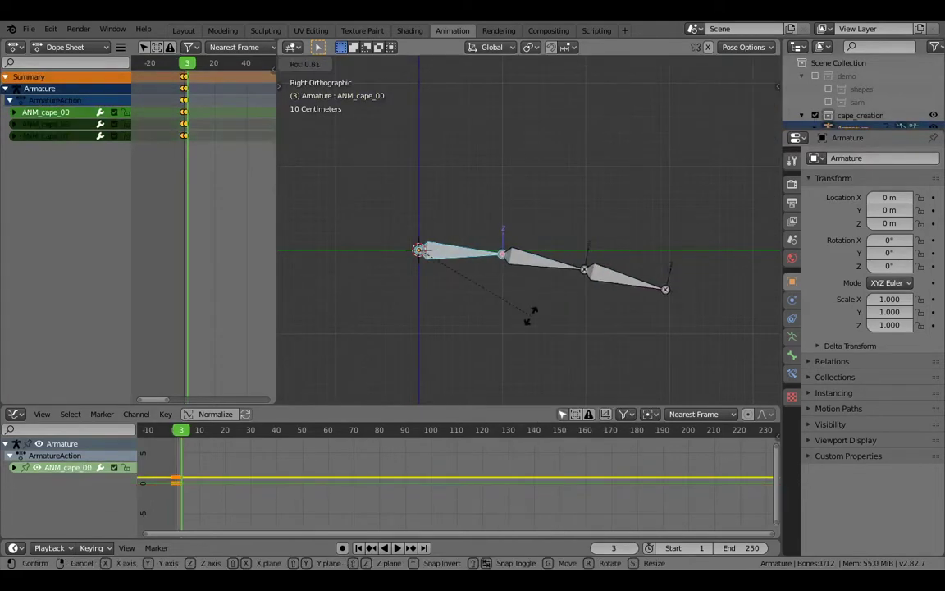
pyautogui.click(530, 319)
pyautogui.click(518, 257)
pyautogui.press('r')
pyautogui.click(628, 269)
pyautogui.click(632, 267)
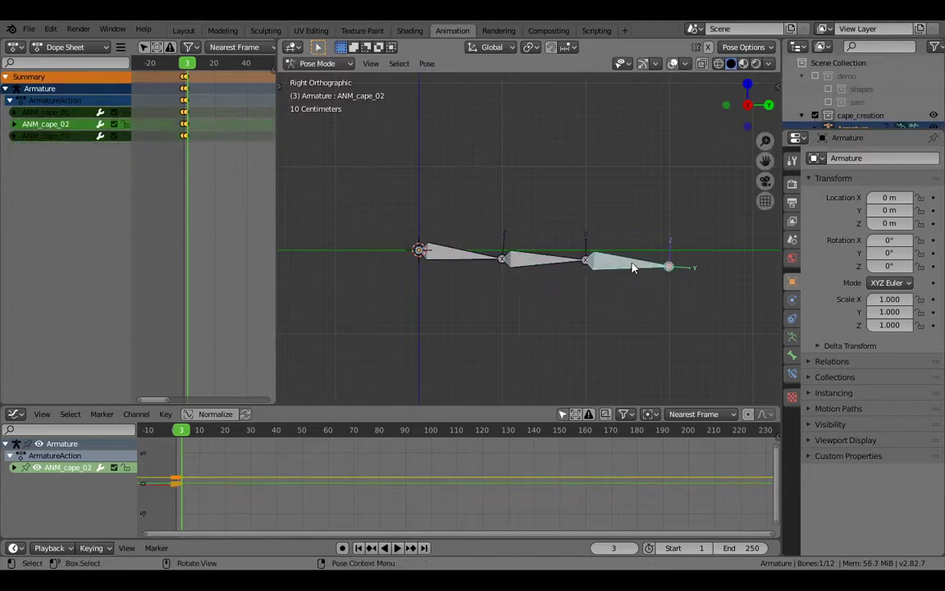
pyautogui.press('r')
pyautogui.click(639, 250)
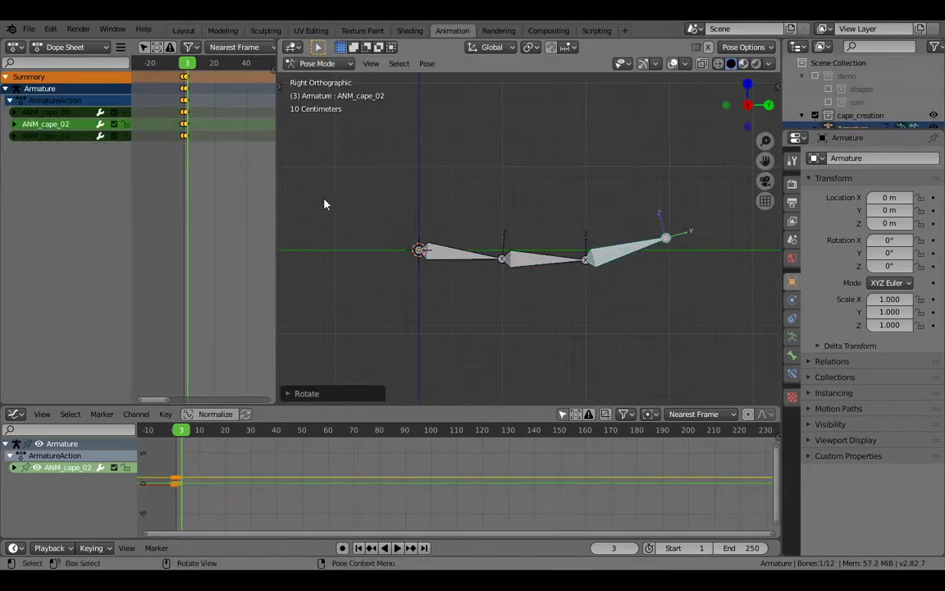
# Insert rotation keyframes for all three ANM bones at frame 3
pyautogui.press('a')
pyautogui.press('i')
pyautogui.click(690, 329)
# Step through the poses, shift the last two keyframe columns to frames 1 and 2, and return to frame 0
pyautogui.press('Left')
pyautogui.press('Left')
pyautogui.press('Left')
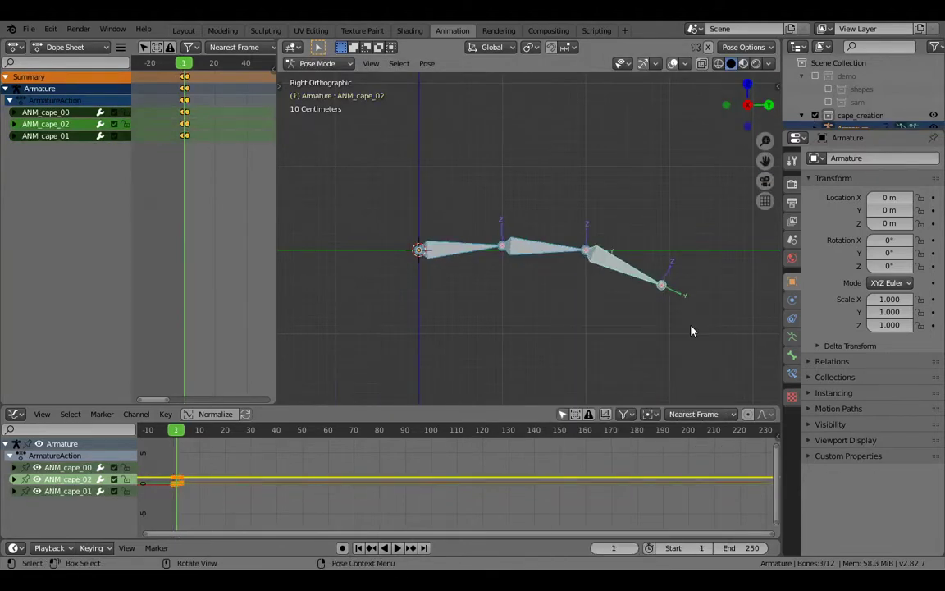
pyautogui.press('Right')
pyautogui.scroll(5, 238, 187)
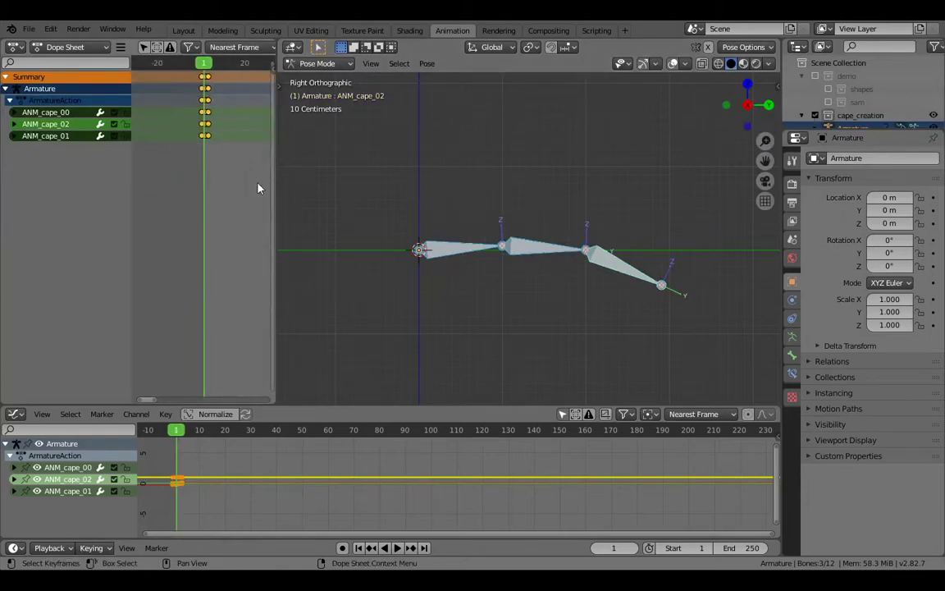
pyautogui.click(209, 79)
pyautogui.keyDown('shift'); pyautogui.click(215, 80); pyautogui.keyUp('shift')
pyautogui.press('g')
pyautogui.click(202, 76)
pyautogui.press('Left')
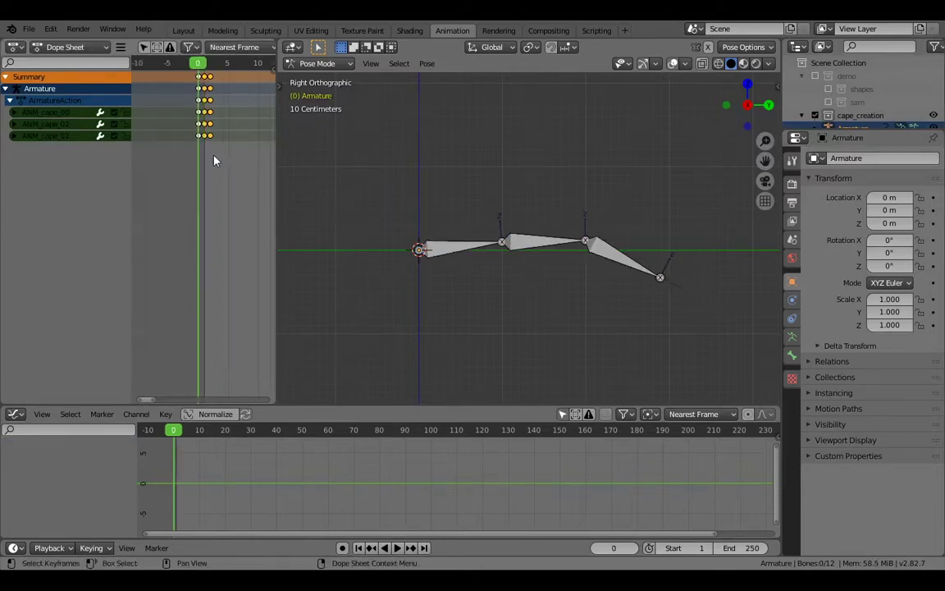
# Switch to Object Mode, add a cylinder mesh, and rotate it 90° about the Y axis
pyautogui.hotkey('ctrl', 'Tab')
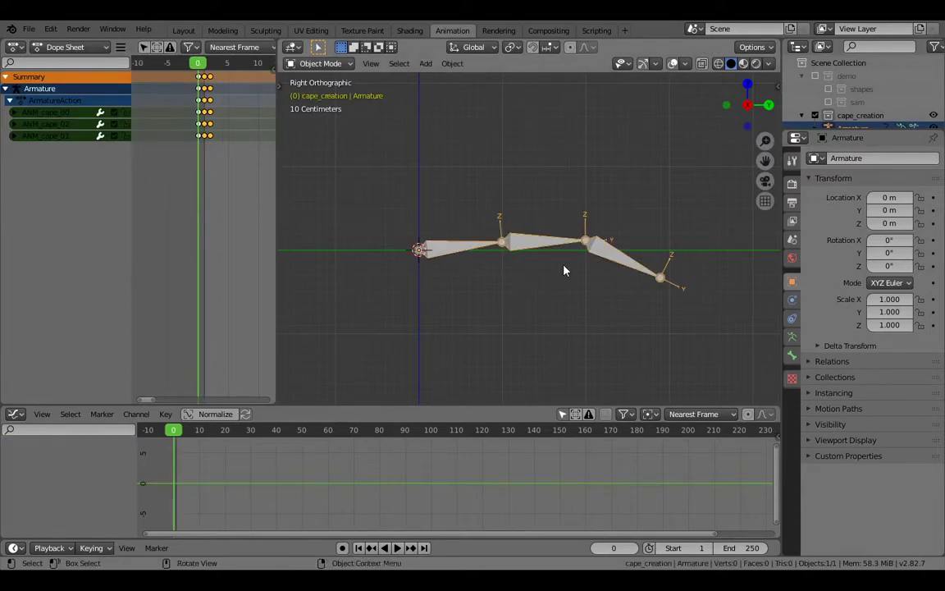
pyautogui.hotkey('shift', 'a')
pyautogui.moveTo(506, 179)
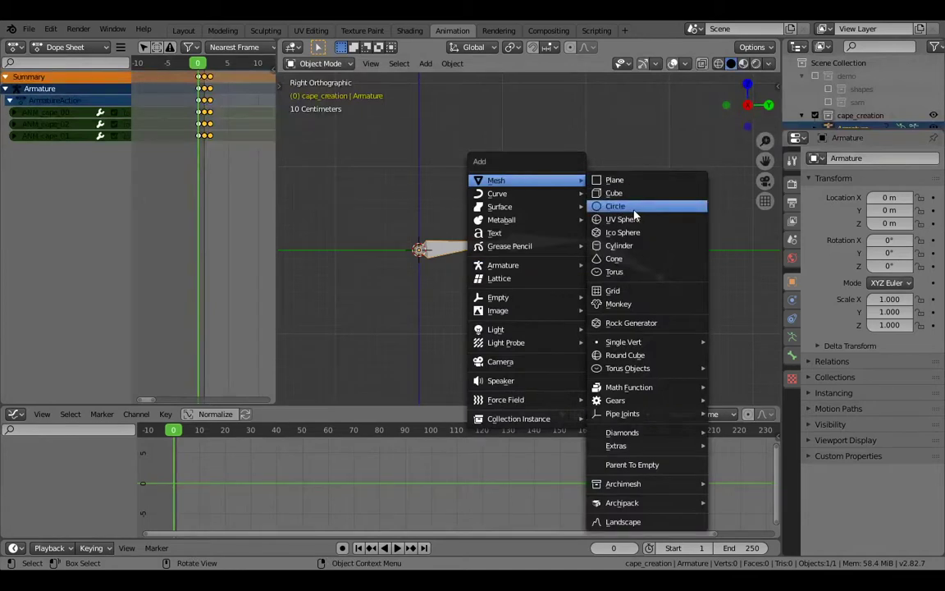
pyautogui.click(619, 246)
pyautogui.write('rx90')
pyautogui.press('Return')
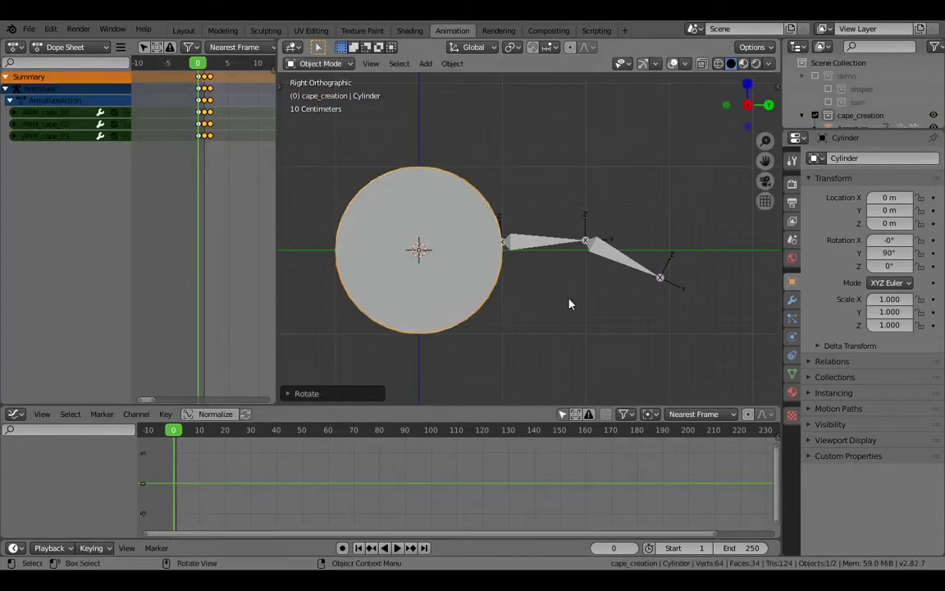
# Scale the cylinder to about 0.362 and place it below the first ANM bone at about Y 0.75 m, Z -0.31 m
pyautogui.press('s')
pyautogui.click(490, 270)
pyautogui.press('g')
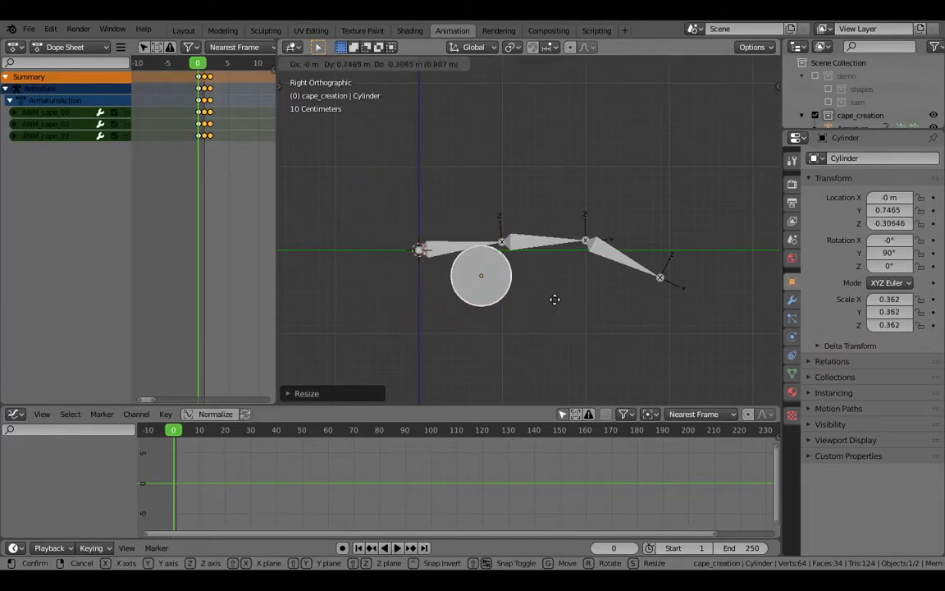
pyautogui.click(555, 307)
pyautogui.press('g')
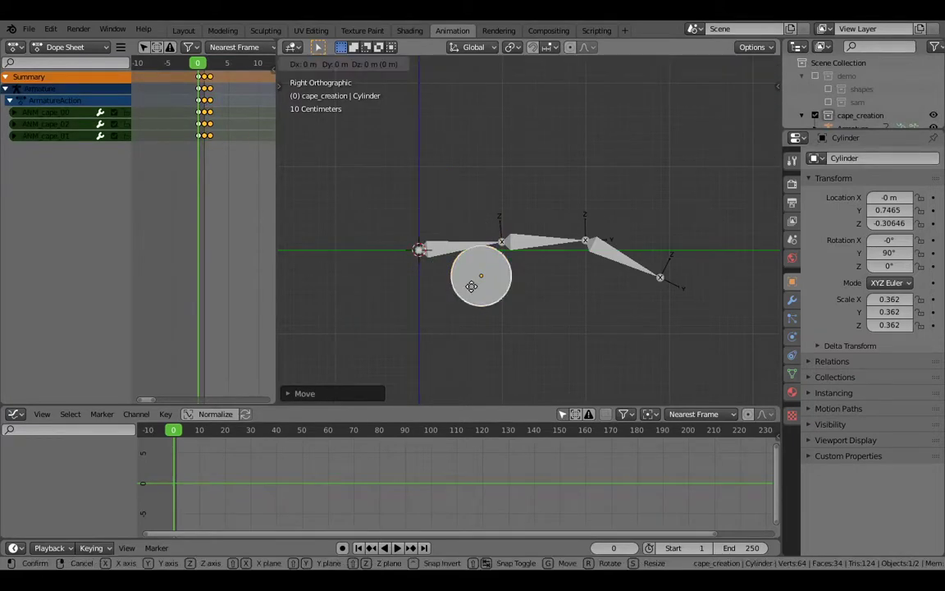
pyautogui.press('Escape')
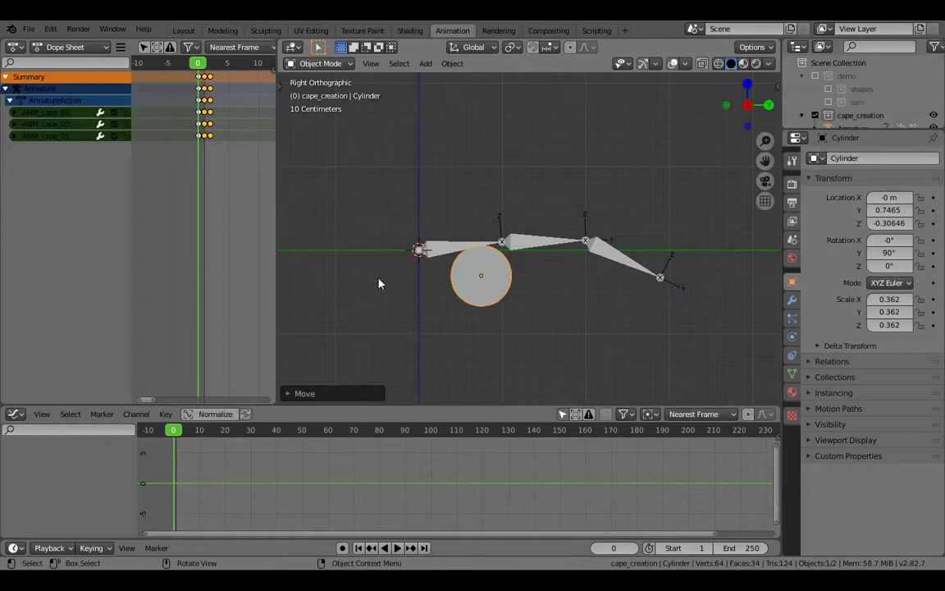
# Move the cylinder under ANM_cape_01 at about Y 1.71 m, Z -0.44 m and scale it to about 0.535
pyautogui.press('g')
pyautogui.click(648, 296)
pyautogui.press('s')
pyautogui.click(693, 327)
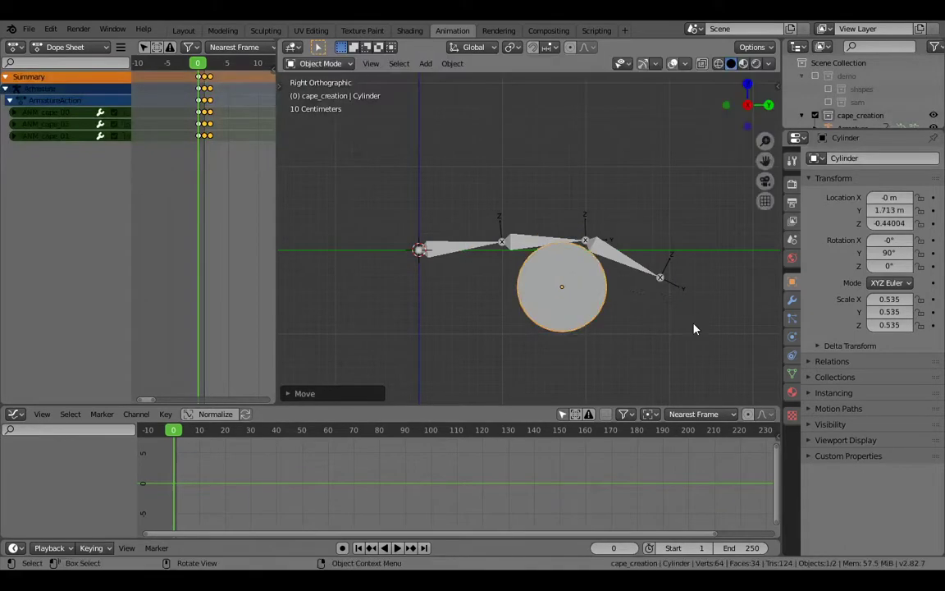
# At frame 1 in Pose Mode, rotate ANM_cape_01 up over the cylinder and tilt ANM_cape_02 down past it
pyautogui.press('Right')
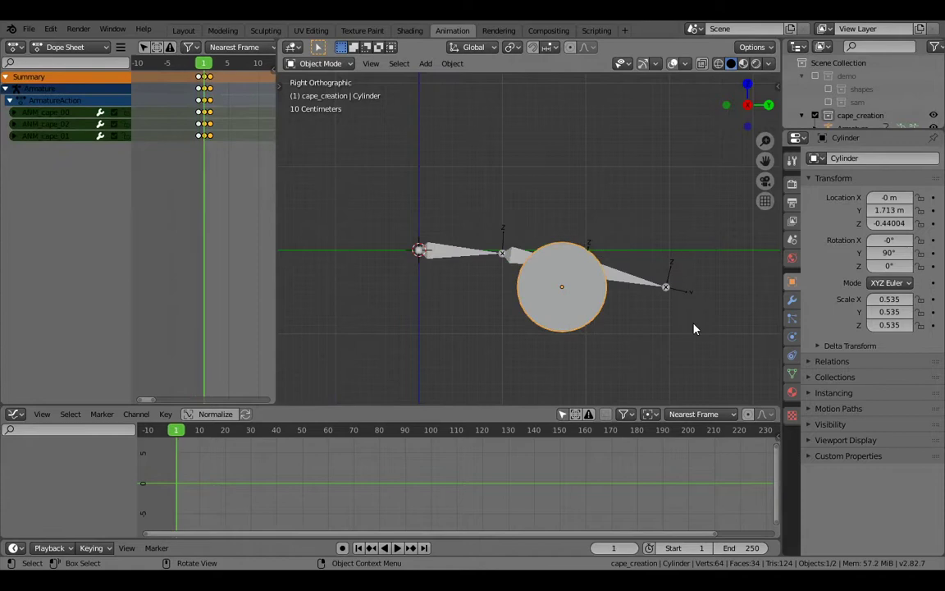
pyautogui.click(648, 287)
pyautogui.hotkey('ctrl', 'Tab')
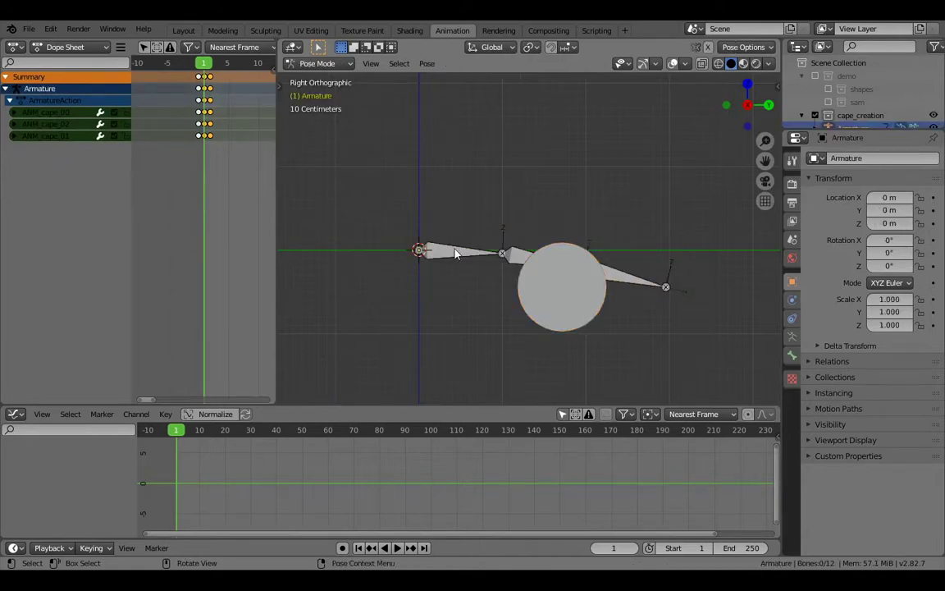
pyautogui.click(520, 256)
pyautogui.press('r')
pyautogui.click(672, 215)
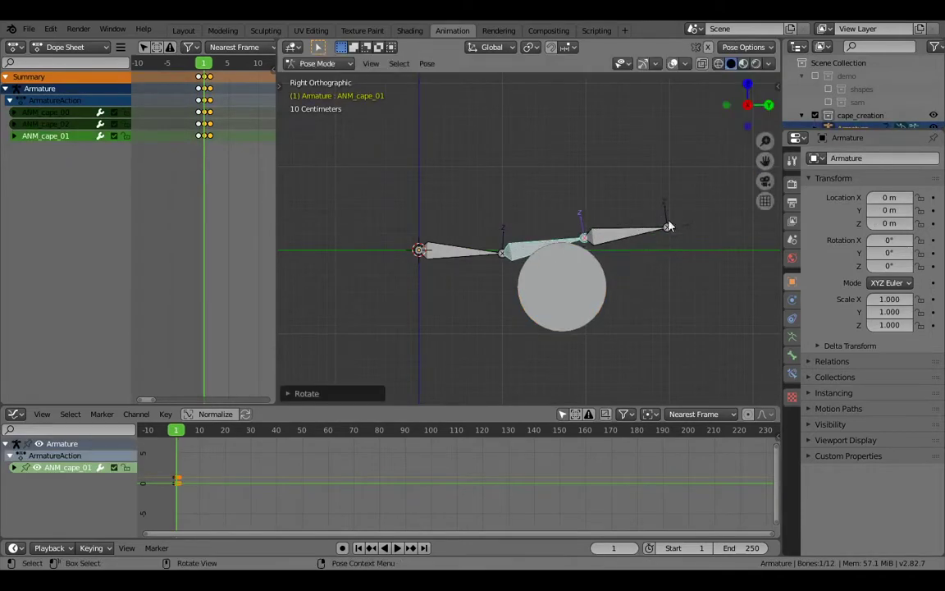
pyautogui.click(651, 237)
pyautogui.press('r')
pyautogui.click(695, 303)
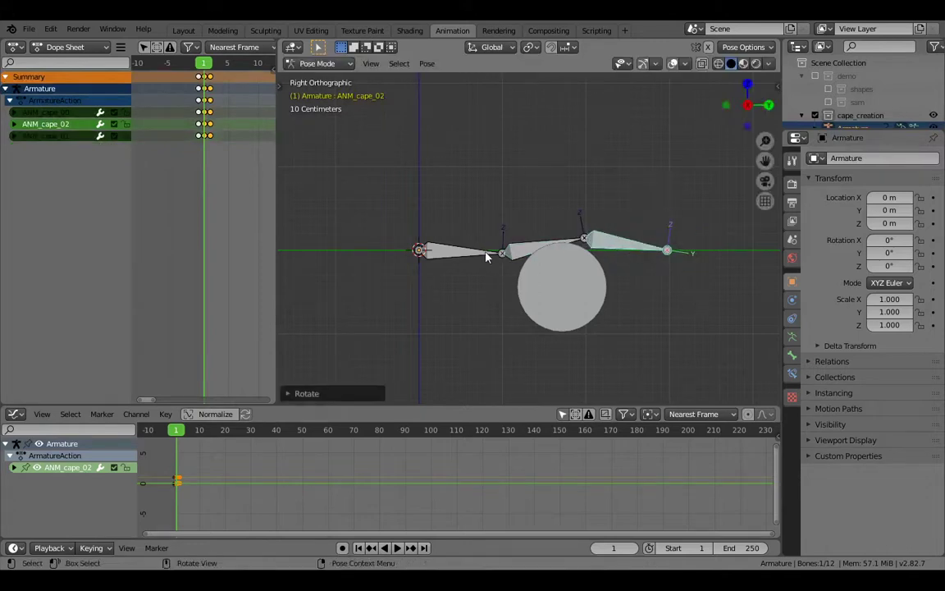
# In Object Mode, move the cylinder along Y until it sits under the joint between ANM_cape_01 and ANM_cape_02
pyautogui.hotkey('ctrl', 'Tab')
pyautogui.click(581, 271)
pyautogui.press('g')
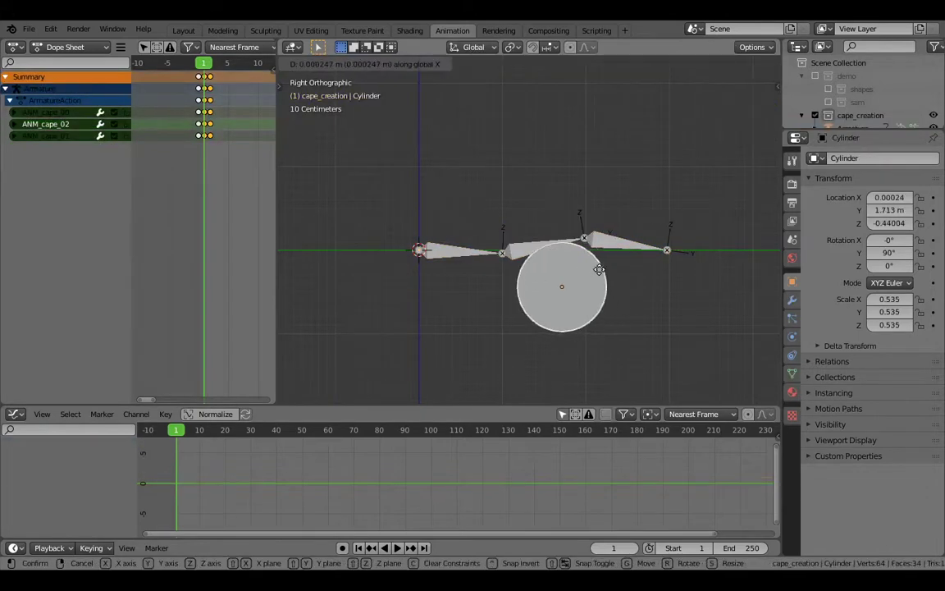
pyautogui.press('y')
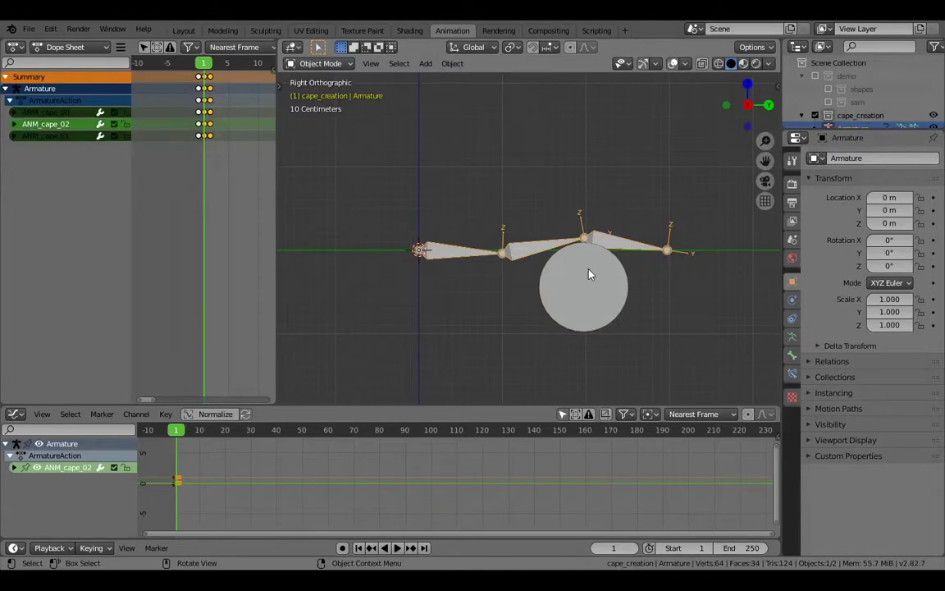
pyautogui.click(584, 320)
# Insert rotation keyframes for the three ANM bones at frame 1 and return the armature to Object Mode
pyautogui.click(510, 253)
pyautogui.hotkey('ctrl', 'Tab')
pyautogui.press('i')
pyautogui.click(515, 281)
pyautogui.hotkey('ctrl', 'Tab')
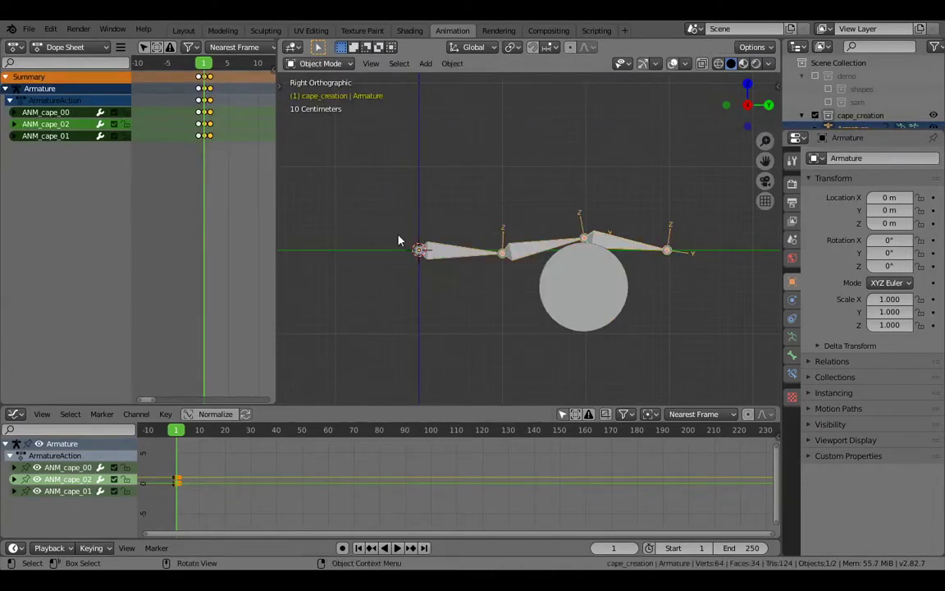
# At frame 0, move the cylinder back under ANM_cape_01 at about Y 1.46 m, Z -0.42 m
pyautogui.press('Left')
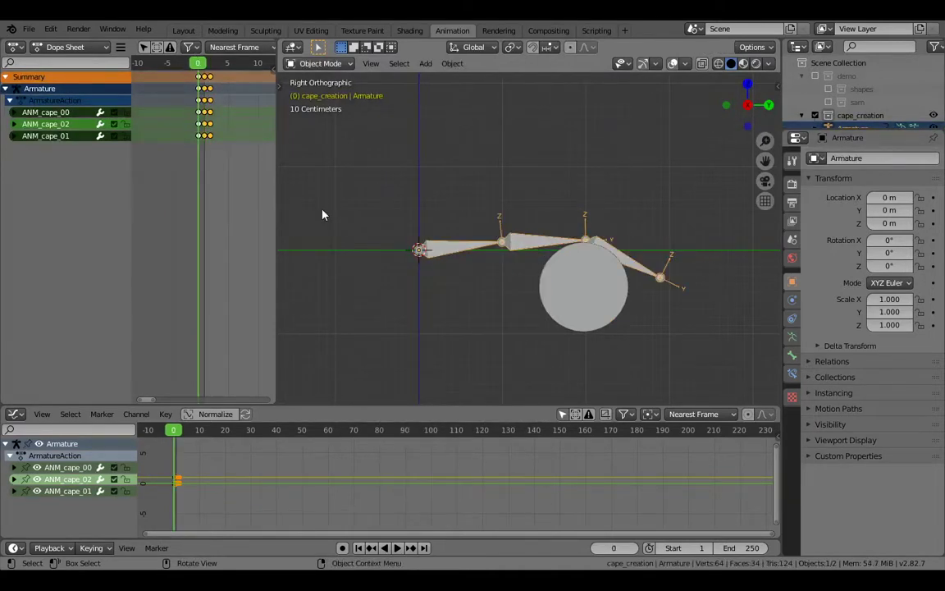
pyautogui.click(577, 259)
pyautogui.press('g')
pyautogui.click(531, 261)
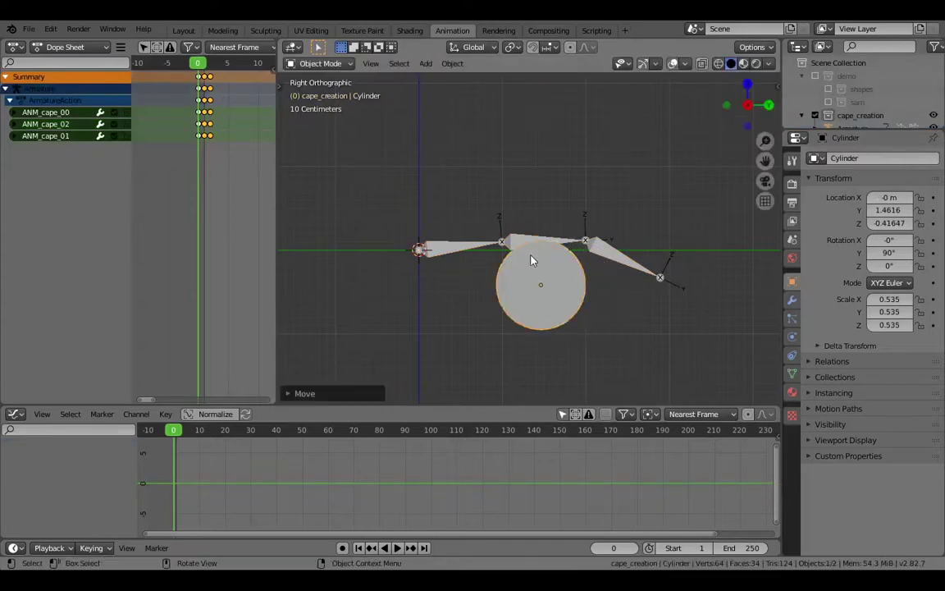
# At frame 2, move the cylinder under the last bone at about Y 2.26 m, Z -0.42 m, and compare with frame 1
pyautogui.press('Right')
pyautogui.press('Right')
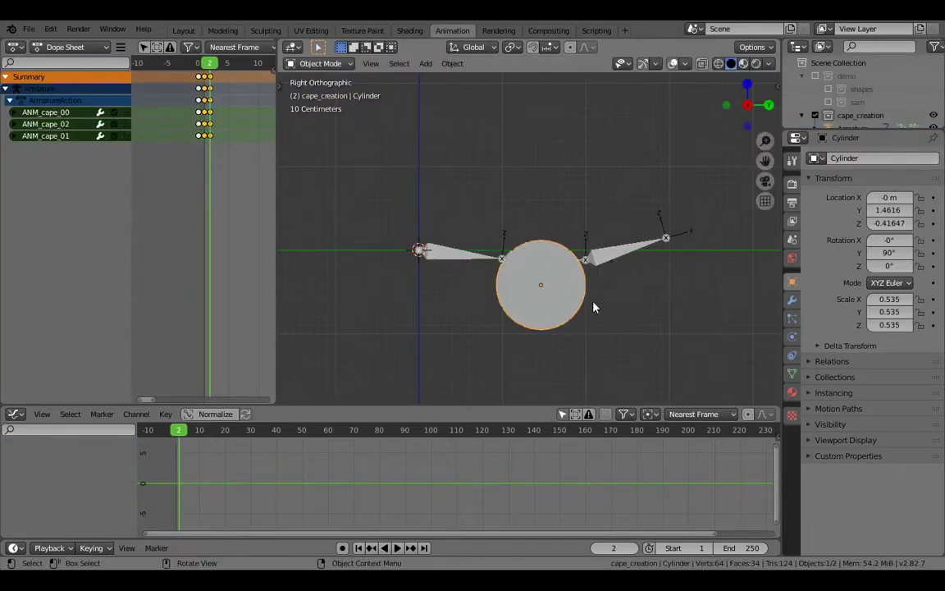
pyautogui.press('g')
pyautogui.rightClick(593, 300)
pyautogui.press('g')
pyautogui.click(661, 300)
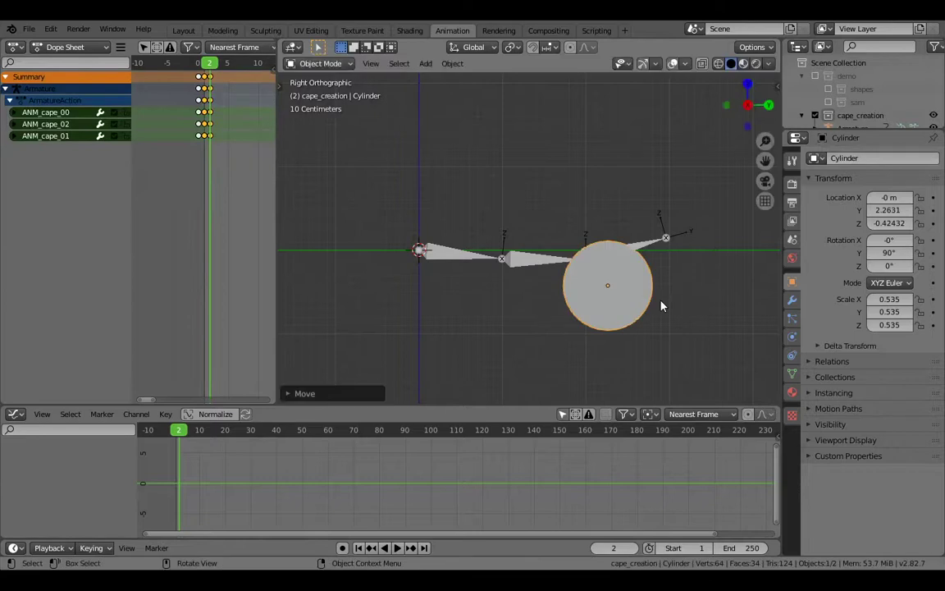
pyautogui.press('Left')
pyautogui.press('Right')
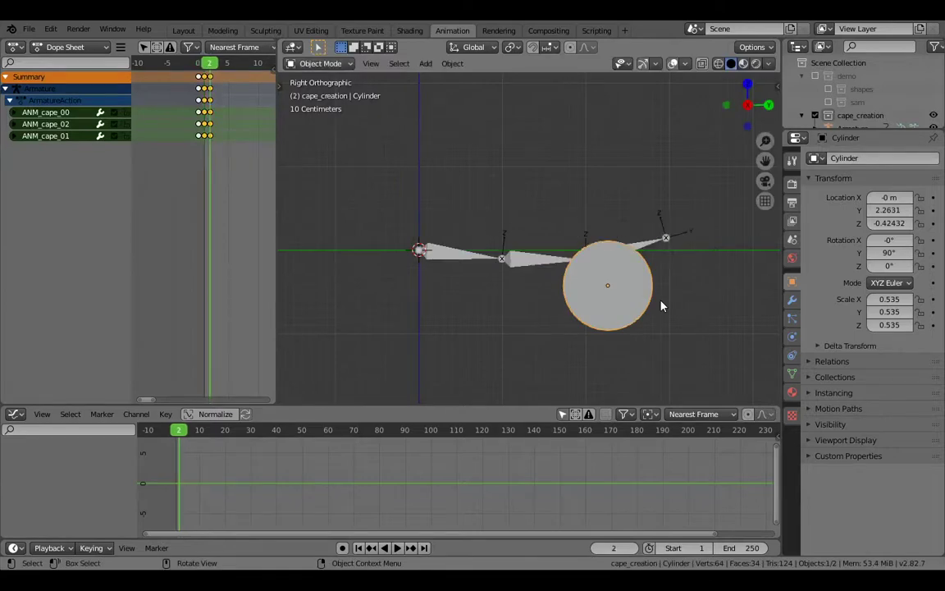
# Move the cylinder past the chain's end to about Y 3.39 m, Z -0.49 m, and select ANM_cape_00 in Pose Mode
pyautogui.press('g')
pyautogui.click(753, 312)
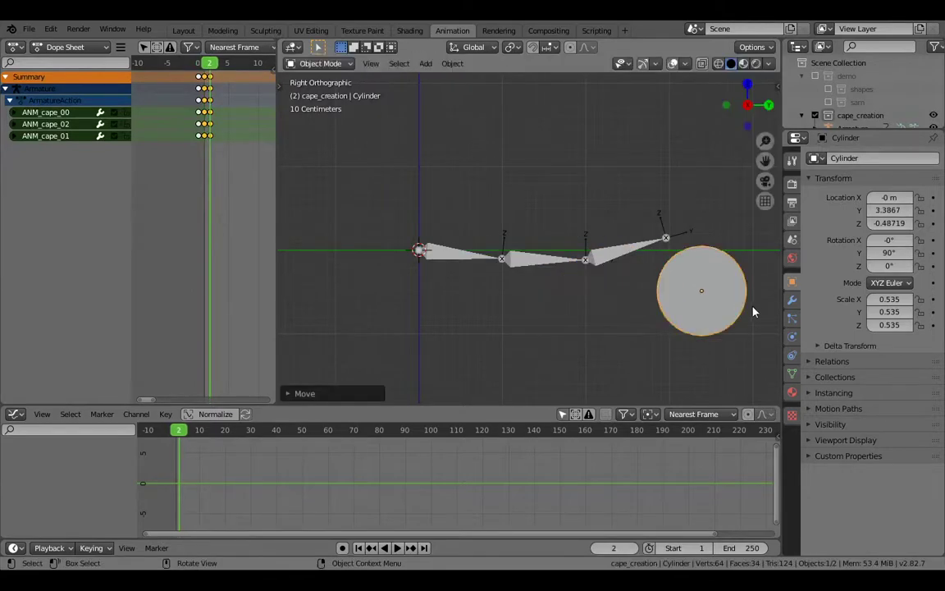
pyautogui.click(557, 256)
pyautogui.hotkey('ctrl', 'Tab')
pyautogui.click(439, 253)
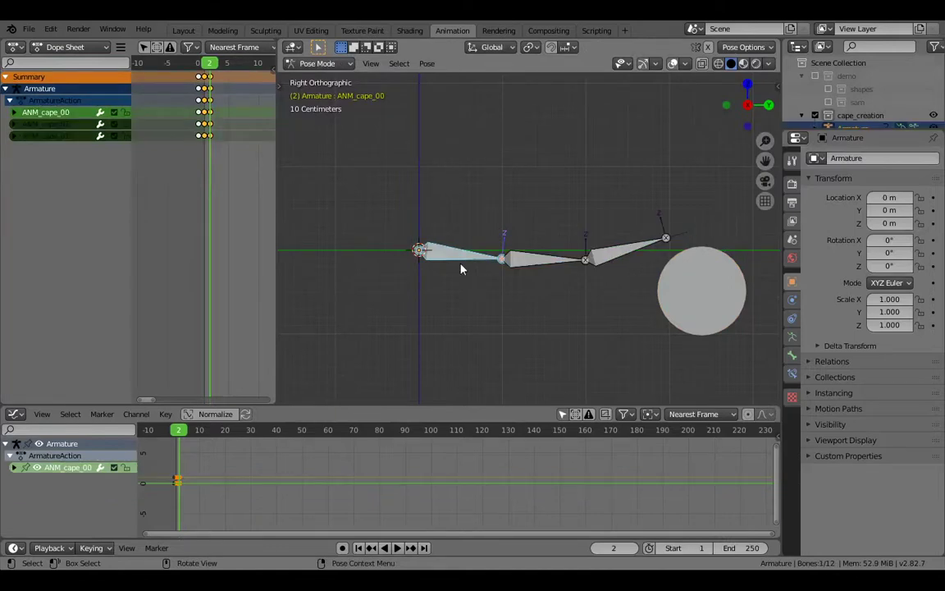
# Duplicate the frame 0 keyframes of all ANM bones to frame 4
pyautogui.press('Left')
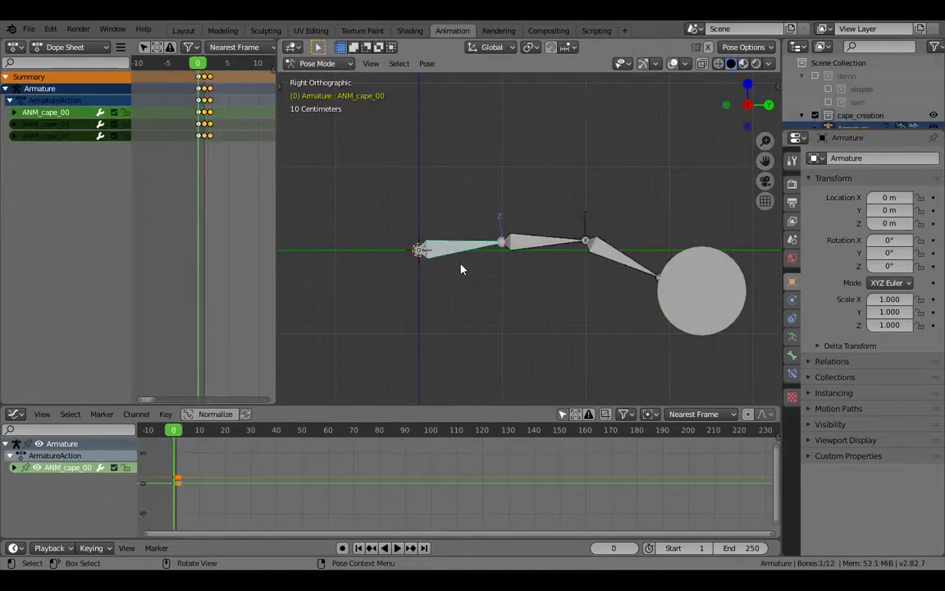
pyautogui.press('Right')
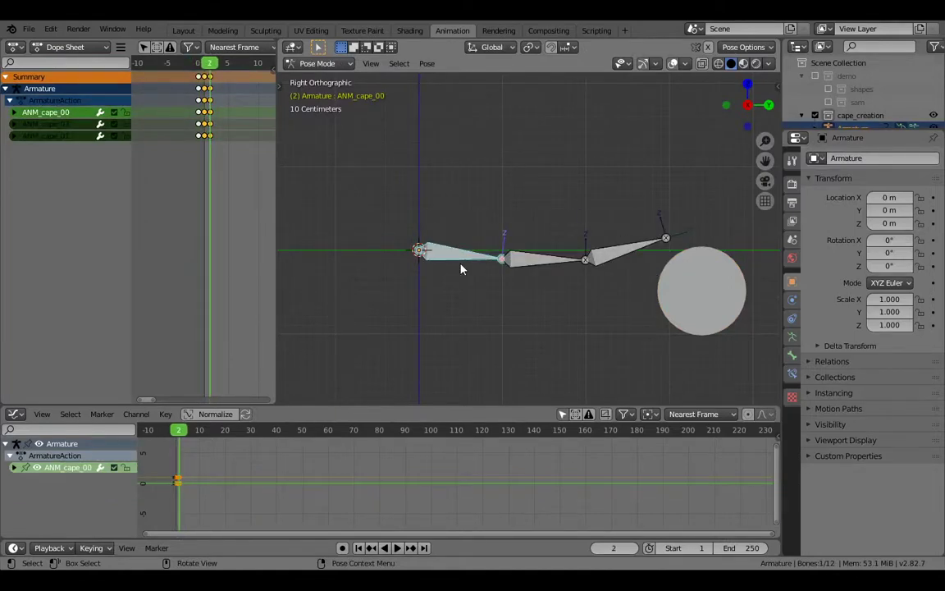
pyautogui.click(197, 76)
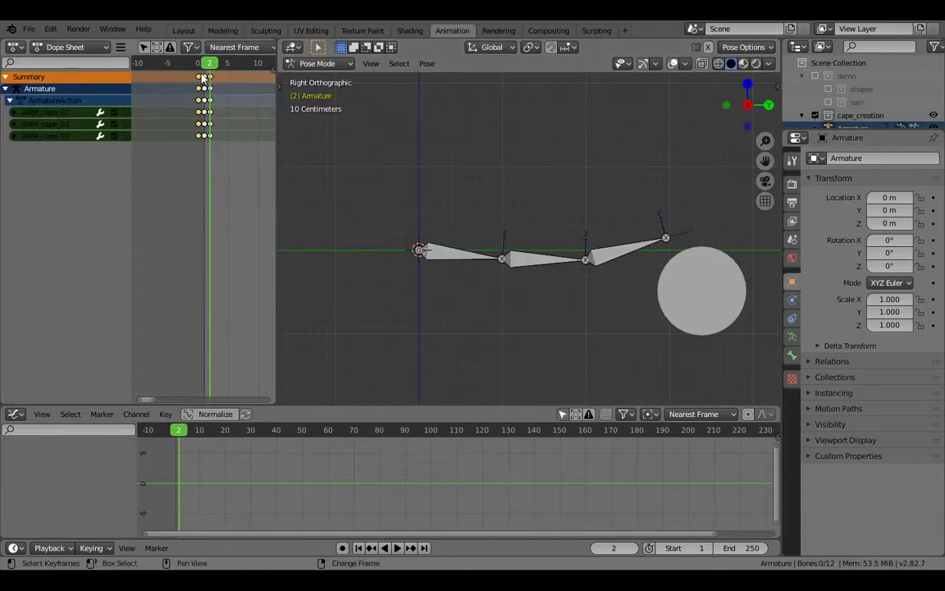
pyautogui.hotkey('shift', 'd')
pyautogui.click(226, 77)
# Step back and forth through the frames to examine how the chain moves between the keyed poses
pyautogui.press('Right')
pyautogui.press('Right')
pyautogui.press('Left')
pyautogui.press('Left')
pyautogui.press('Left')
pyautogui.press('Left')
pyautogui.press('Right')
pyautogui.press('Right')
pyautogui.press('Right')
pyautogui.press('Right')
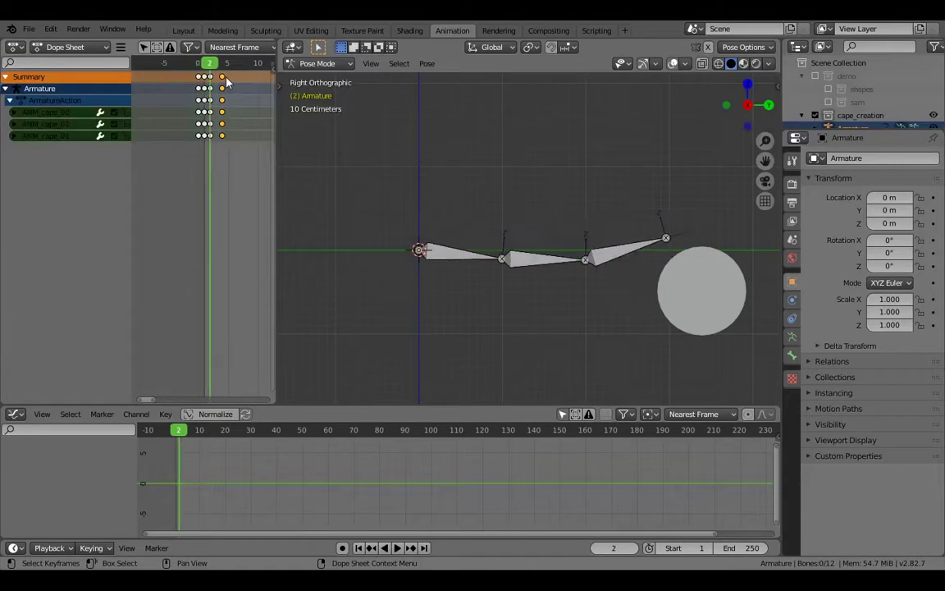
pyautogui.press('Left')
pyautogui.press('Left')
pyautogui.press('Left')
pyautogui.press('Left')
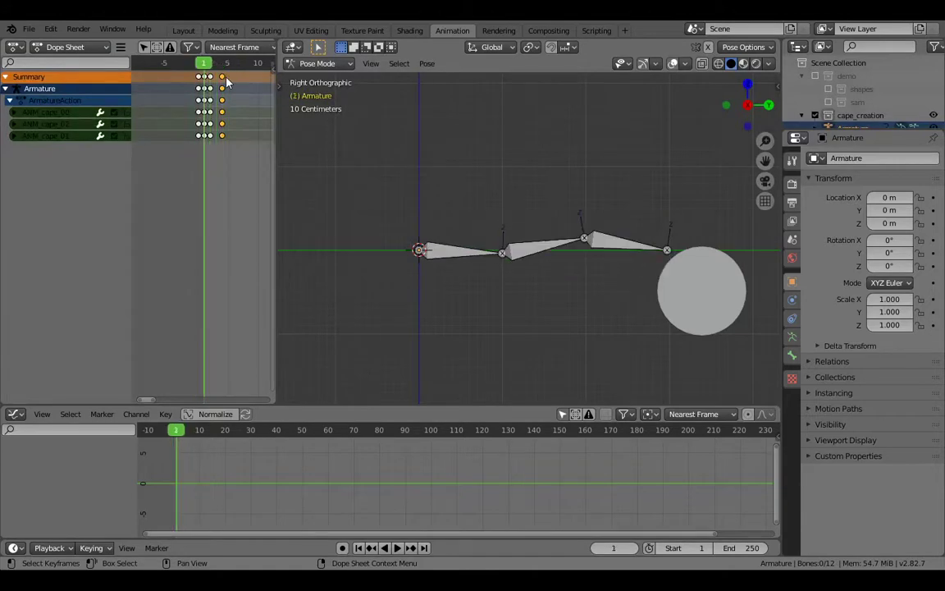
pyautogui.press('Right')
pyautogui.press('Right')
pyautogui.press('Right')
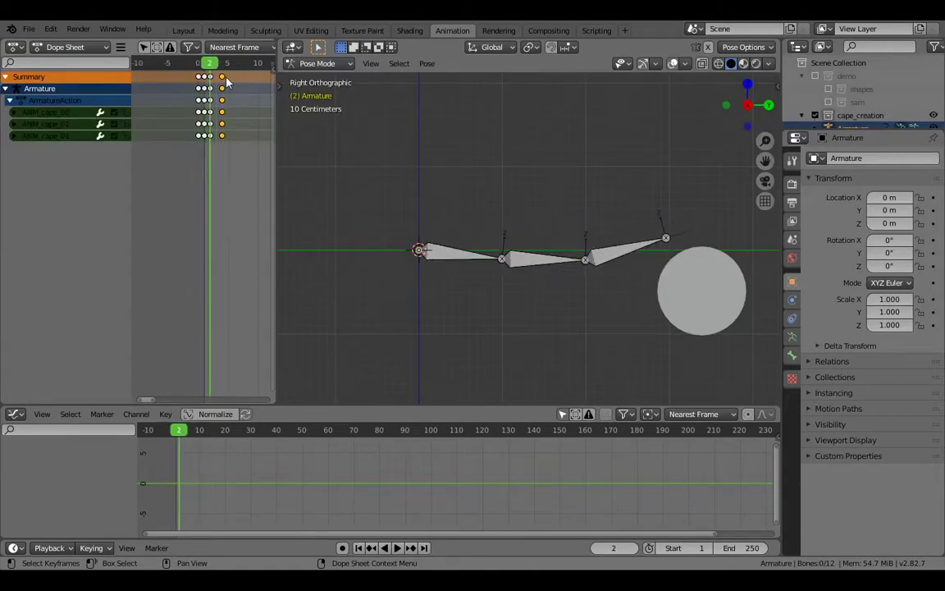
# At frame 3, rotate ANM_cape_00 slightly down, adjust ANM_cape_01, and rotate ANM_cape_02 nearly level
pyautogui.click(484, 253)
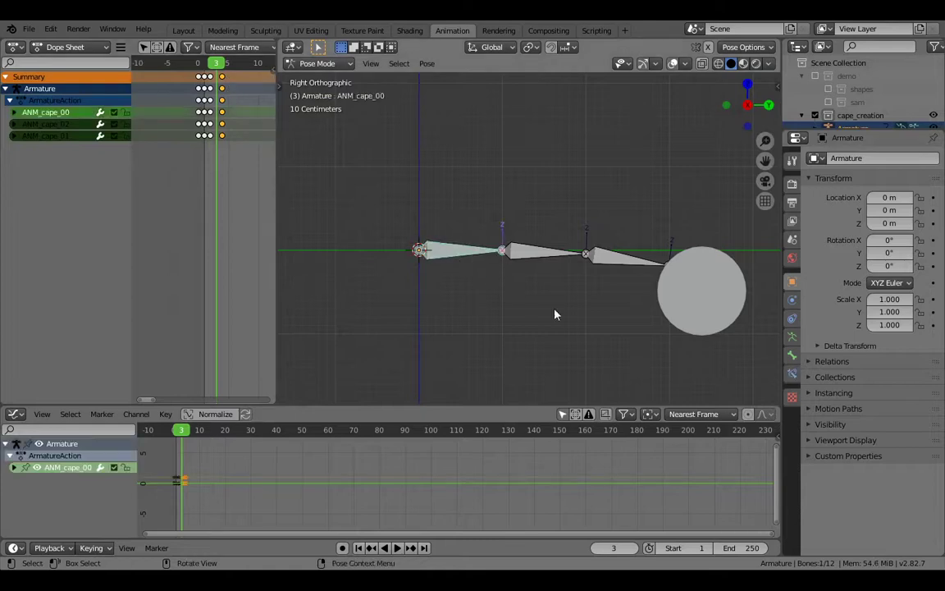
pyautogui.press('r')
pyautogui.click(559, 322)
pyautogui.rightClick(559, 322)
pyautogui.click(544, 259)
pyautogui.press('r')
pyautogui.click(614, 308)
pyautogui.click(650, 269)
pyautogui.click(652, 267)
pyautogui.press('r')
pyautogui.click(659, 260)
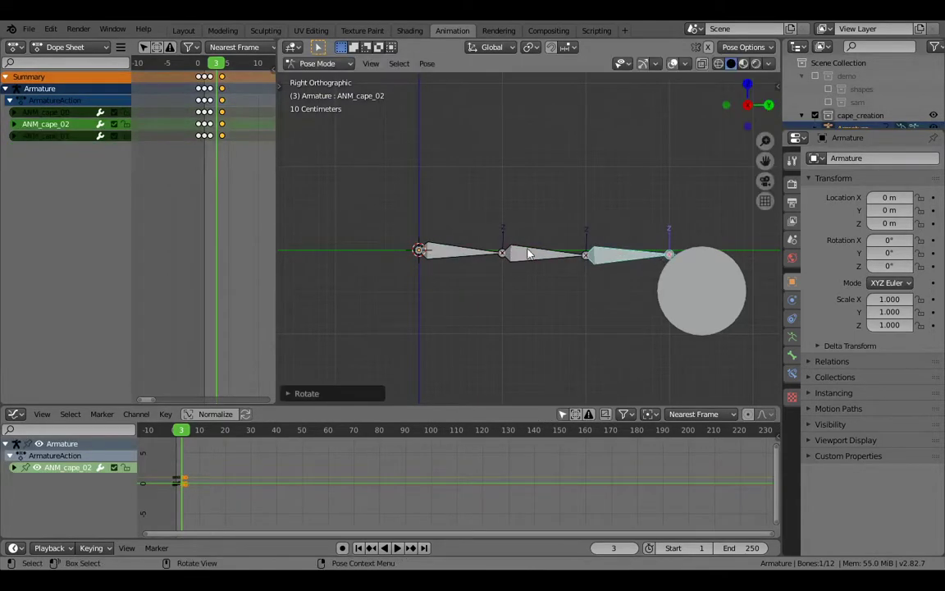
# Refine the rotations of ANM_cape_00 and ANM_cape_01 and insert rotation keyframes for all three ANM bones at frame 3
pyautogui.click(528, 249)
pyautogui.click(483, 252)
pyautogui.press('r')
pyautogui.click(508, 290)
pyautogui.click(545, 261)
pyautogui.press('r')
pyautogui.click(578, 284)
pyautogui.press('a')
pyautogui.press('i')
pyautogui.click(579, 283)
# Step through frames 0 to 4 to examine the wave with the new in-between pose, and return to frame 0
pyautogui.press('Left')
pyautogui.press('Left')
pyautogui.press('Left')
pyautogui.press('Right')
pyautogui.press('Right')
pyautogui.press('Right')
pyautogui.press('Right')
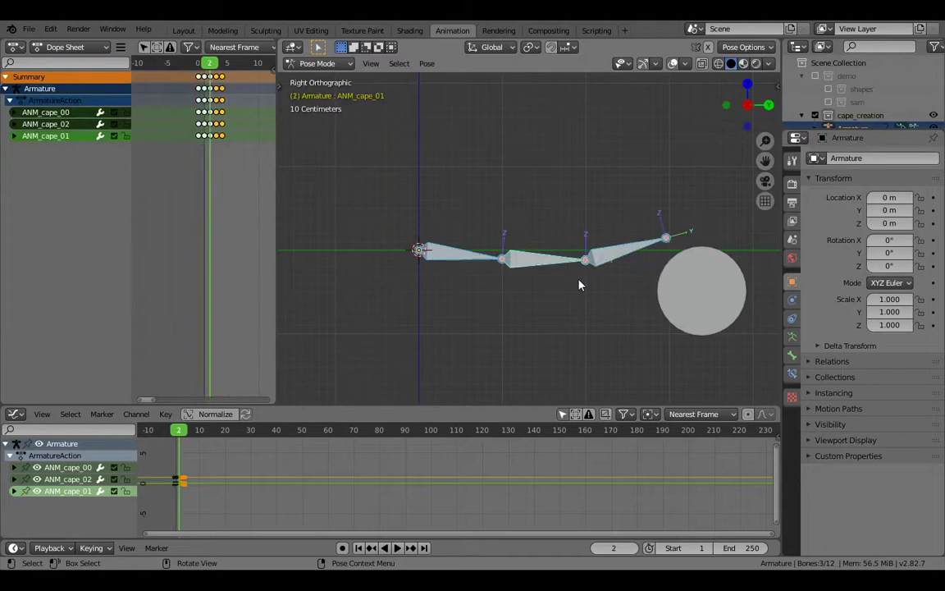
pyautogui.press('Left')
pyautogui.press('Left')
pyautogui.press('Left')
pyautogui.press('Left')
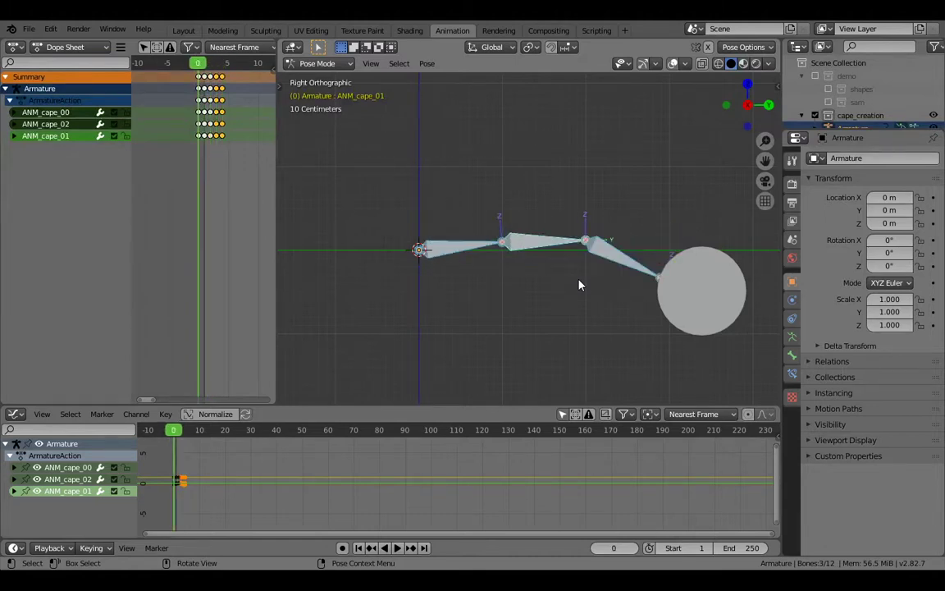
# Compare ANM_cape_00 across the keyed poses and rotate it level with the Y axis at frame 3
pyautogui.click(450, 257)
pyautogui.scroll(2, 473, 284)
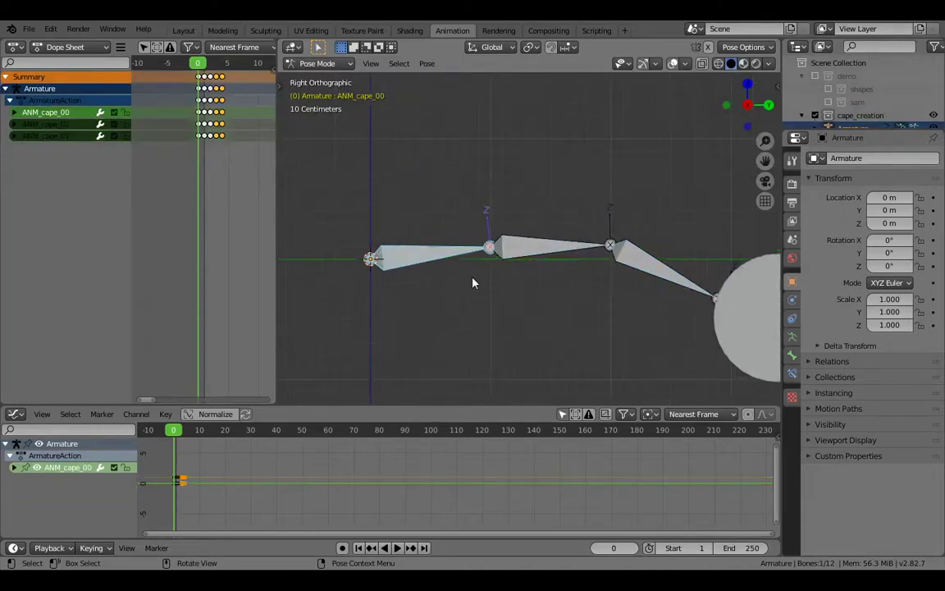
pyautogui.press('Right')
pyautogui.press('Right')
pyautogui.press('Right')
pyautogui.press('Right')
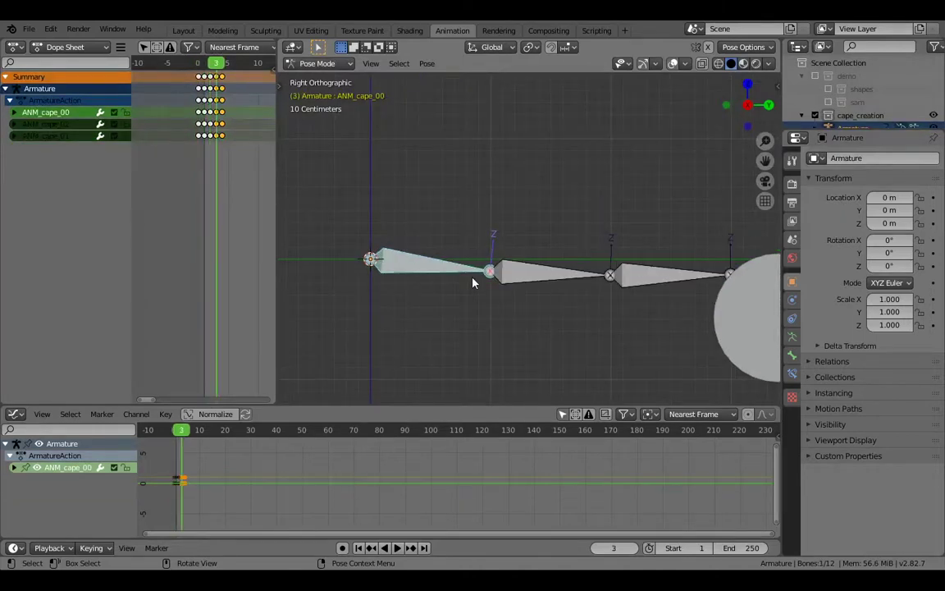
pyautogui.press('Left')
pyautogui.press('r')
pyautogui.click(619, 342)
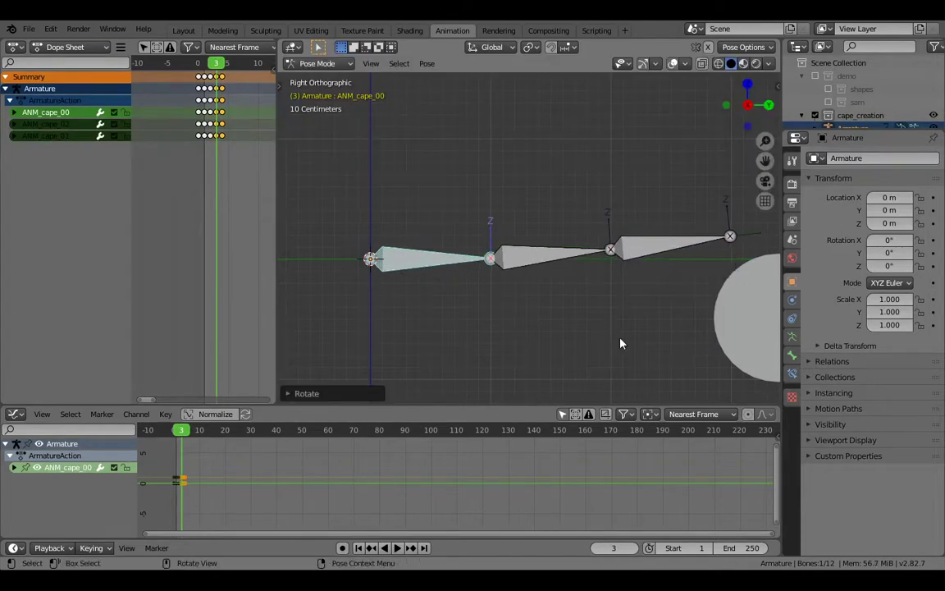
# At frame 3, rotate ANM_cape_01 slightly downward and ANM_cape_02 down further
pyautogui.click(603, 275)
pyautogui.press('r')
pyautogui.click(628, 305)
pyautogui.click(690, 273)
pyautogui.press('r')
pyautogui.click(683, 302)
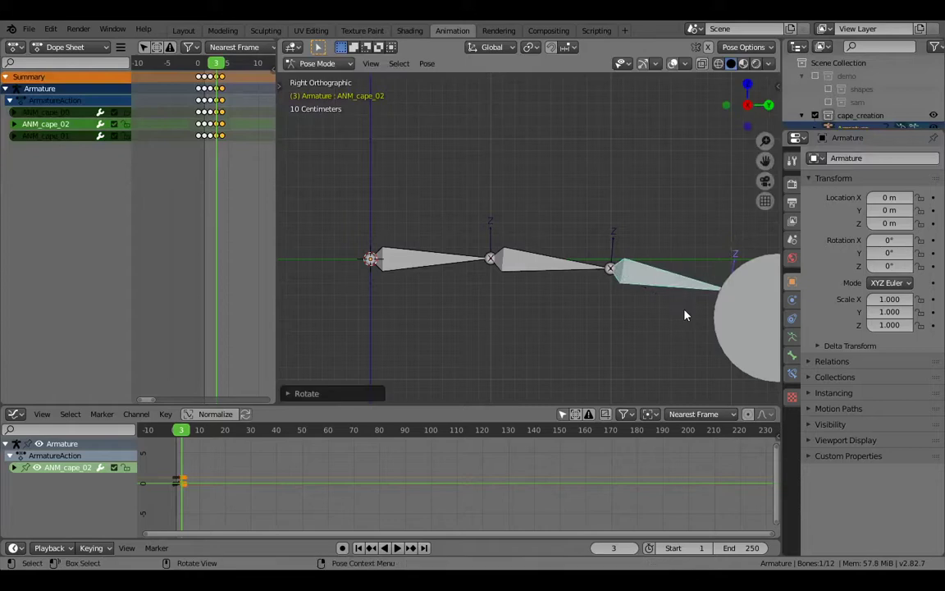
# Rekey all three ANM bones with the revised frame 3 pose and step through the poses to frame 4
pyautogui.press('a')
pyautogui.press('Left')
pyautogui.press('Left')
pyautogui.press('Left')
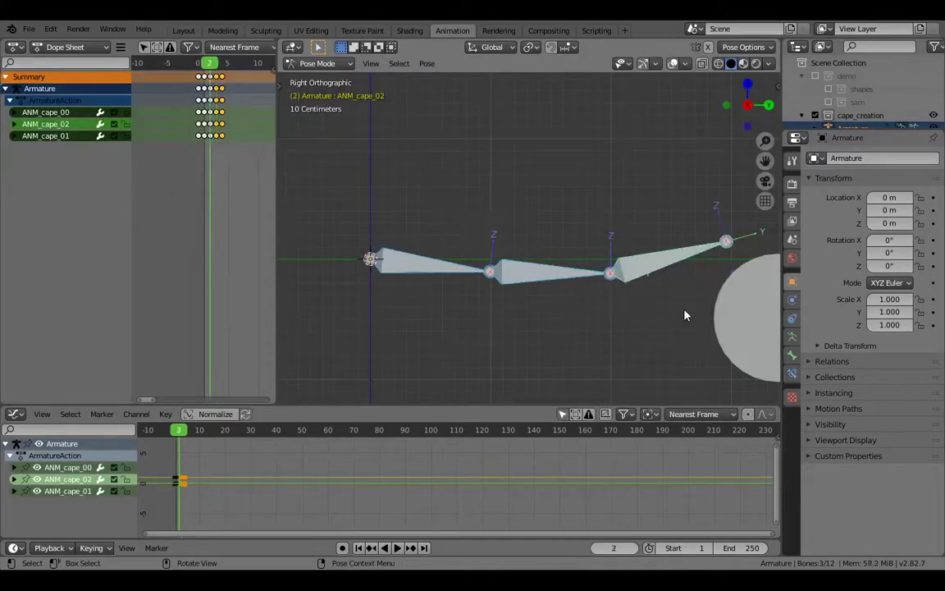
pyautogui.press('Right')
pyautogui.press('Right')
pyautogui.press('Right')
pyautogui.press('Right')
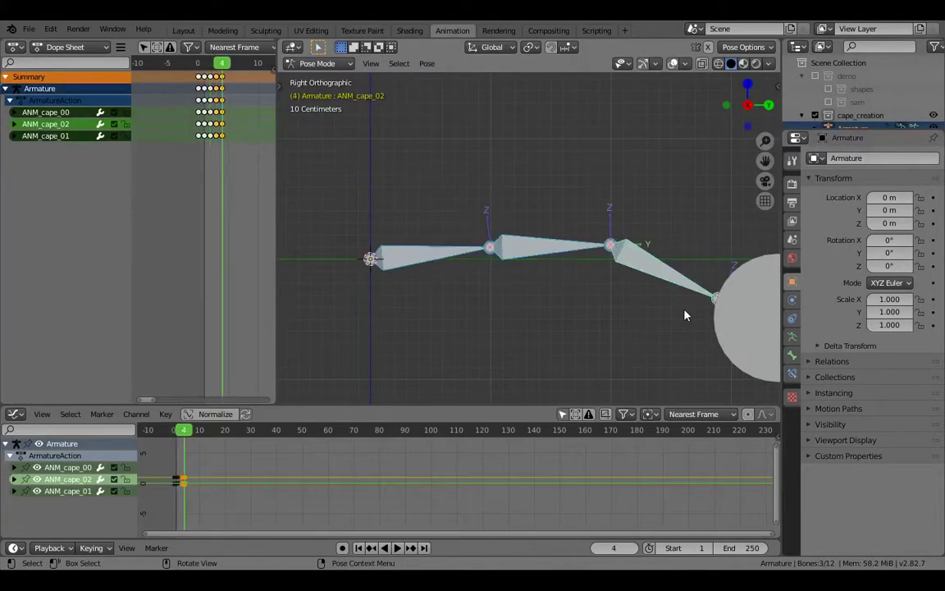
# Enable Normalize for the ANM_cape_00 curves in the Graph Editor, frame them all, and briefly play the animation
pyautogui.click(433, 267)
pyautogui.press('Home')
pyautogui.scroll(-1, 403, 505)
pyautogui.click(198, 415)
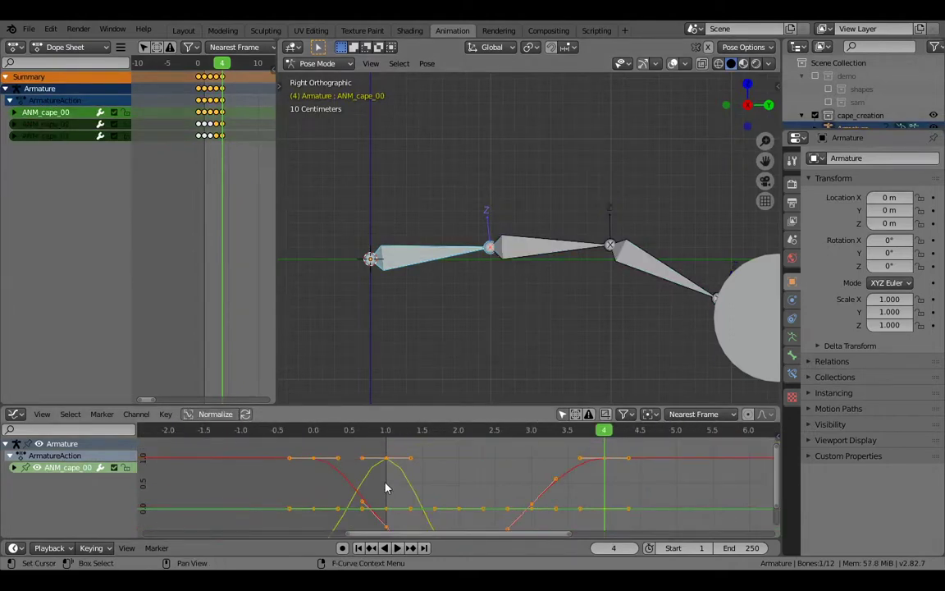
pyautogui.press('Home')
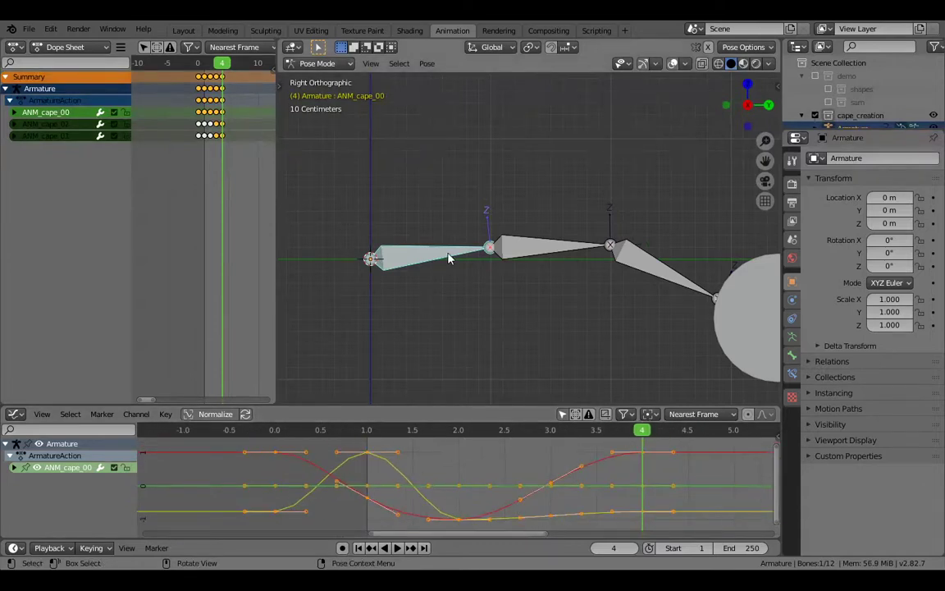
pyautogui.press('space')
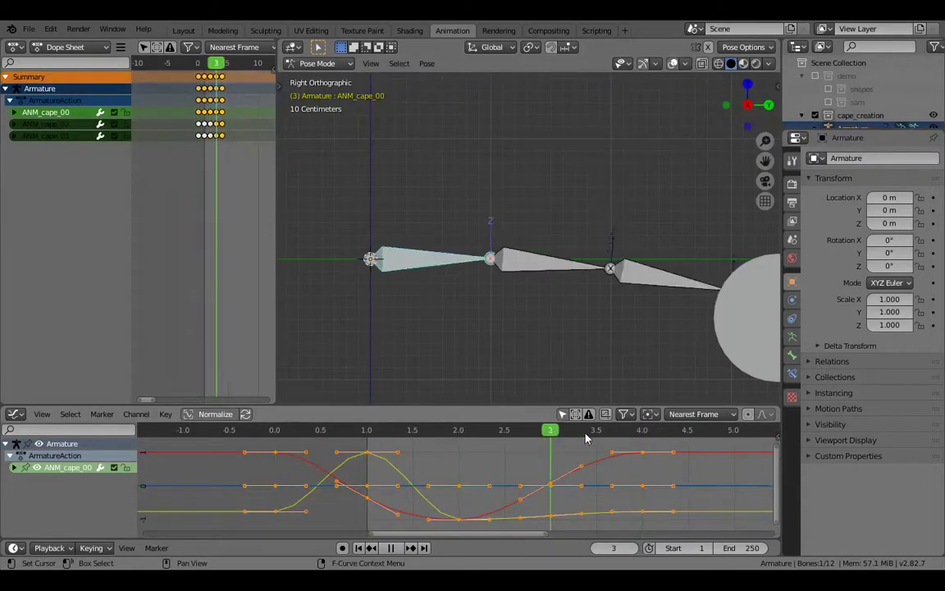
pyautogui.press('space')
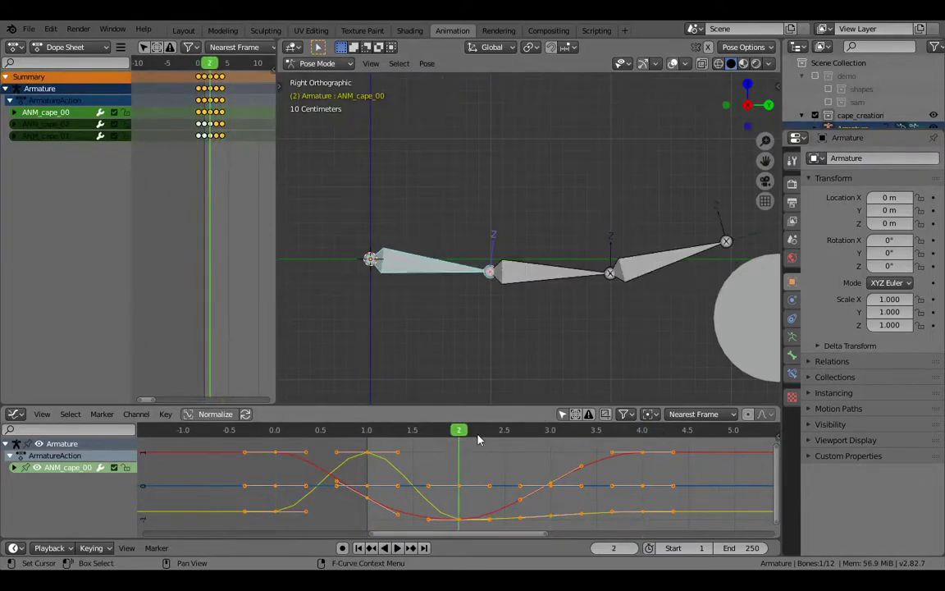
# Check the normalized curves of ANM_cape_01 and ANM_cape_02 while scrubbing the pose between frames 1 and 4
pyautogui.click(550, 275)
pyautogui.moveTo(301, 448); pyautogui.dragTo(623, 449)
pyautogui.click(547, 515)
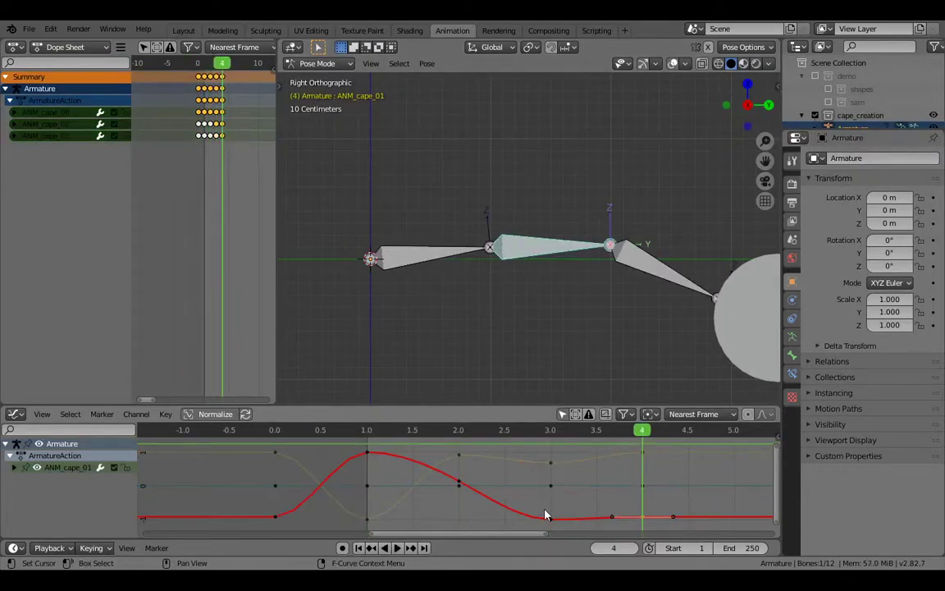
pyautogui.click(636, 269)
pyautogui.moveTo(459, 433); pyautogui.dragTo(405, 447)
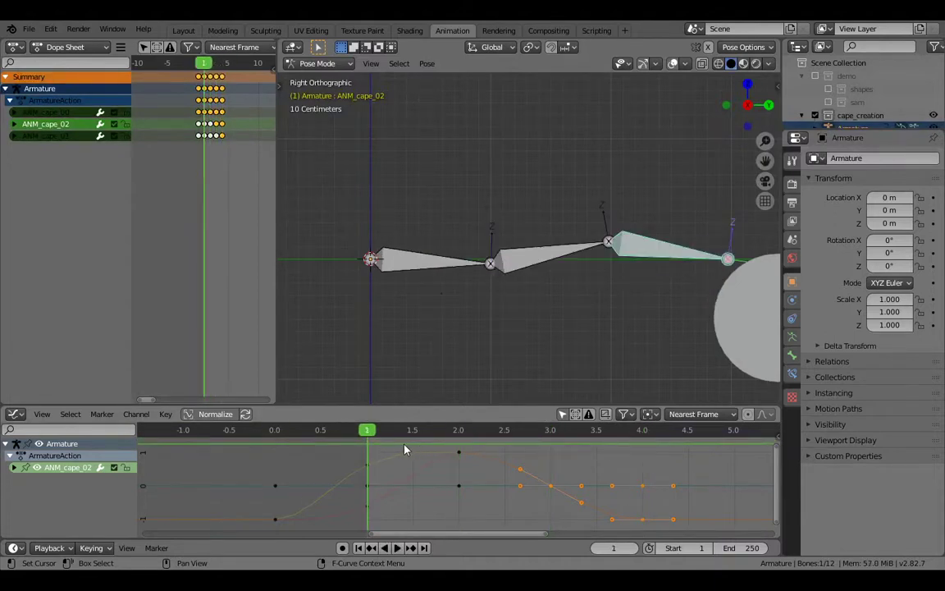
# Try to add a Cycles modifier to the F-curves of ANM_cape_00, ANM_cape_01 and ANM_cape_02
pyautogui.click(437, 264)
pyautogui.keyDown('shift'); pyautogui.click(563, 265); pyautogui.keyUp('shift')
pyautogui.keyDown('shift'); pyautogui.click(660, 246); pyautogui.keyUp('shift')
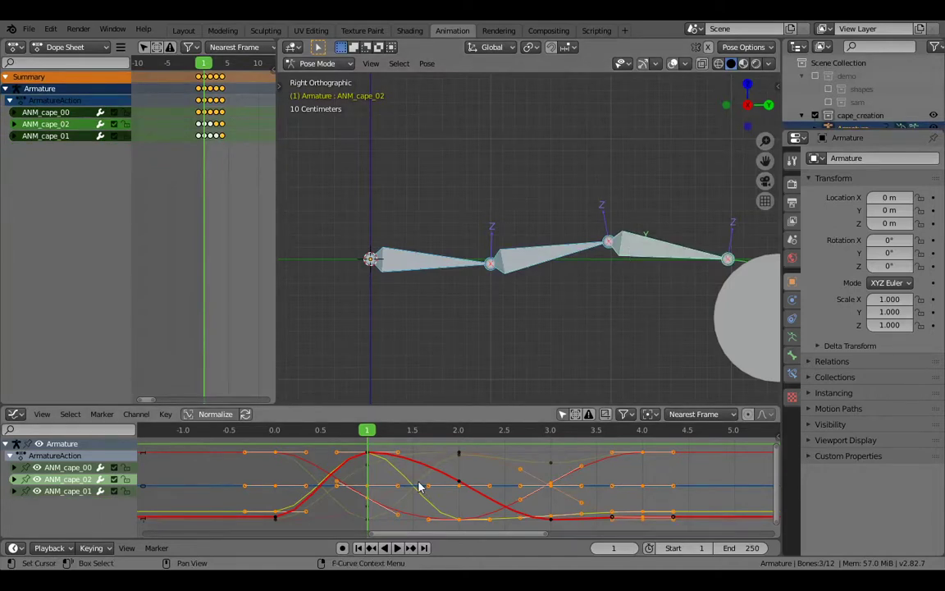
pyautogui.hotkey('ctrl', 'shift', 'm')
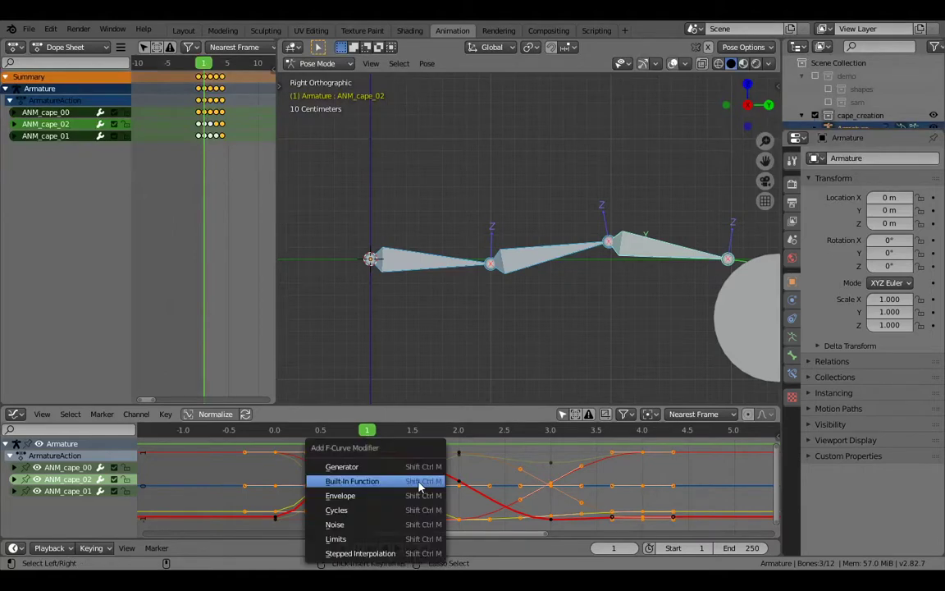
pyautogui.click(414, 509)
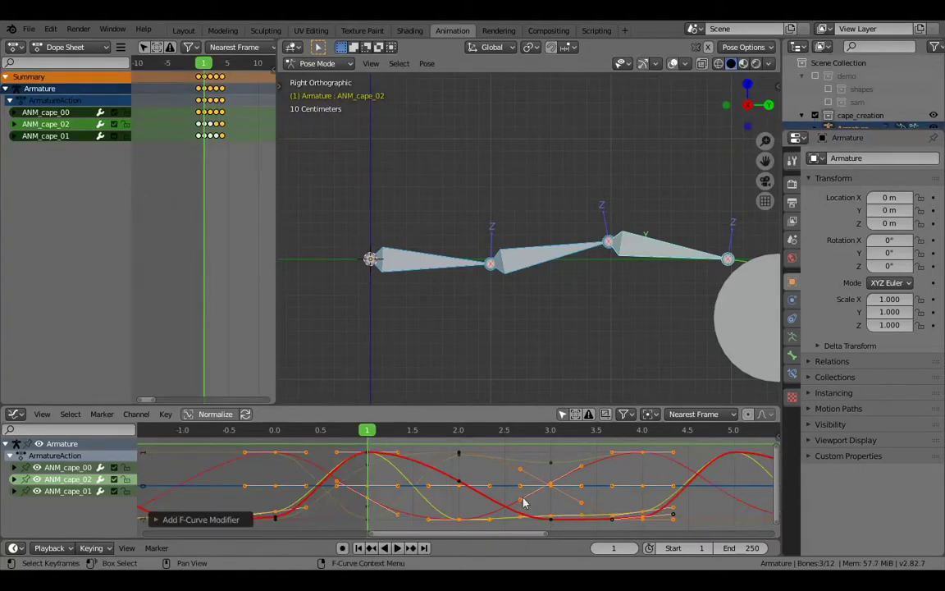
# Play the animation, return to the start and check each ANM bone's curves for cycling
pyautogui.scroll(-2, 555, 495)
pyautogui.keyDown('ctrl'); pyautogui.scroll(-2, 556, 494); pyautogui.keyUp('ctrl')
pyautogui.click(407, 279)
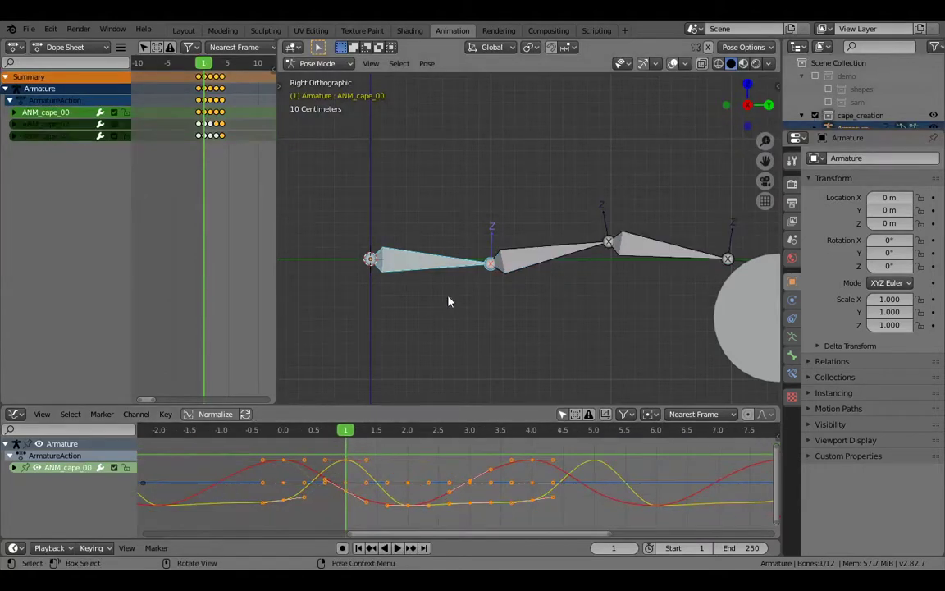
pyautogui.press('space')
pyautogui.press('space')
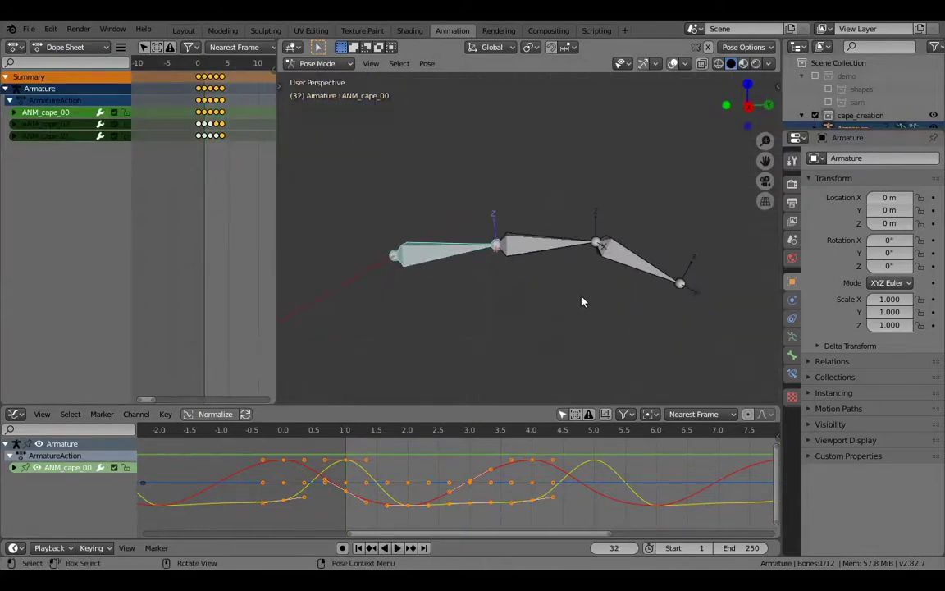
pyautogui.hotkey('shift', 'Left')
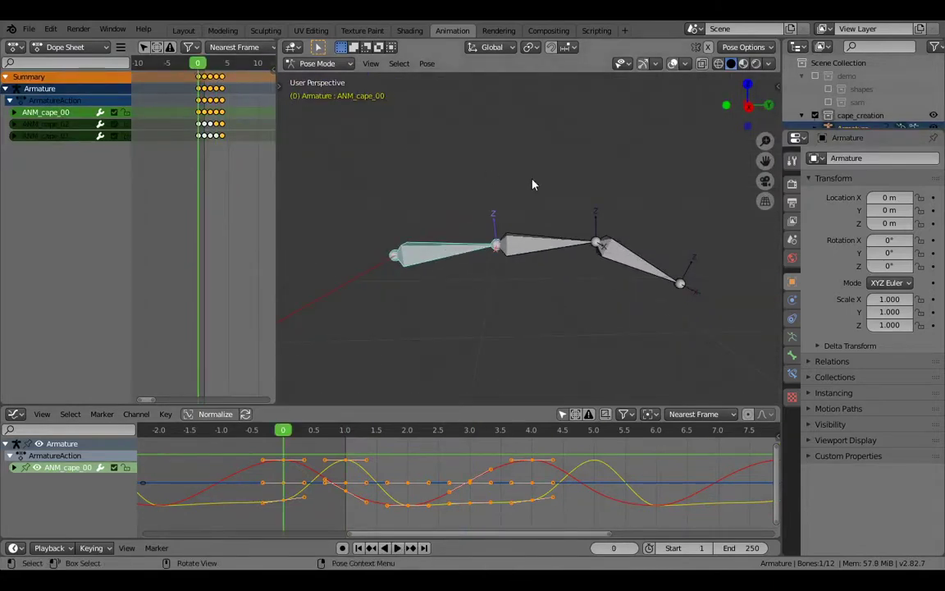
pyautogui.click(543, 253)
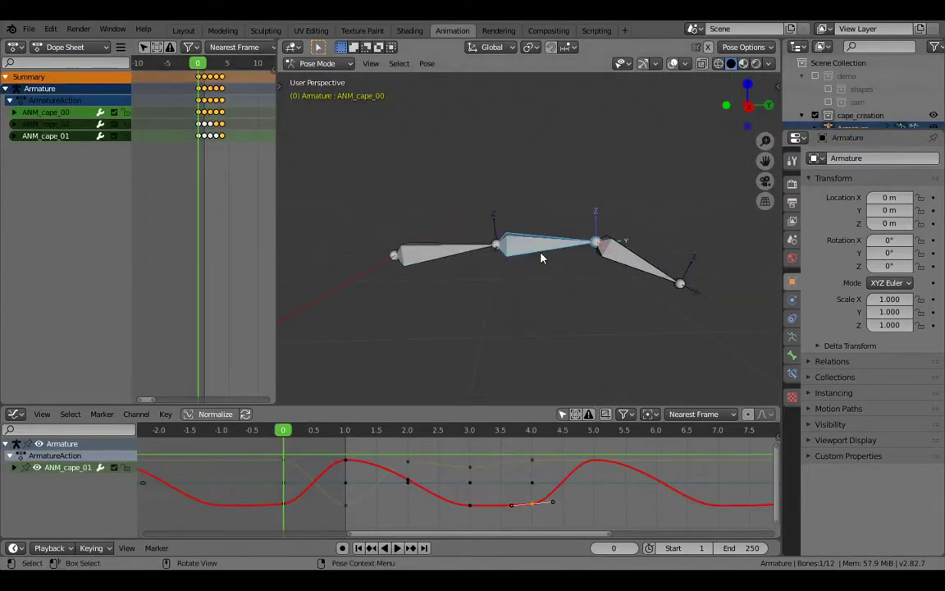
pyautogui.click(645, 253)
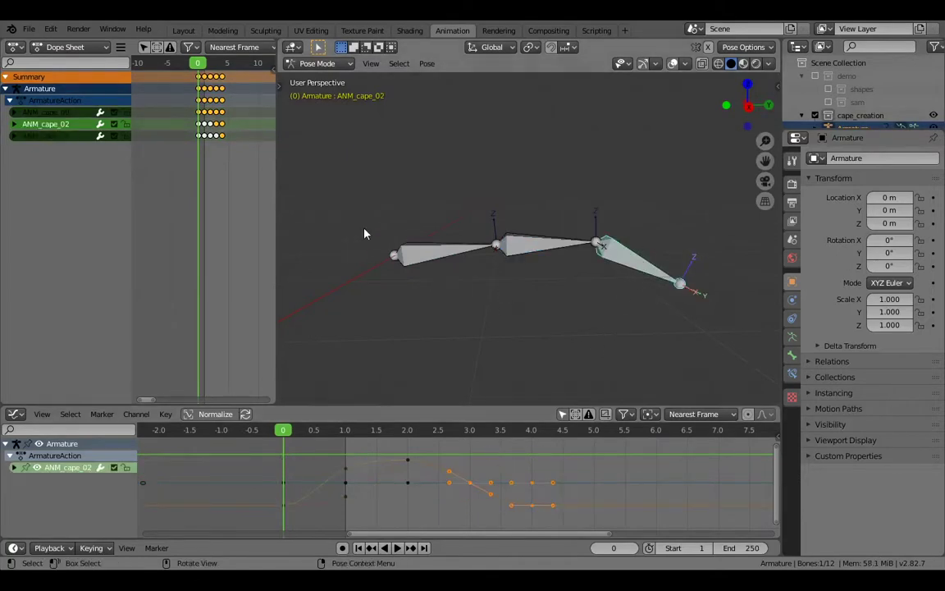
# Undo the incomplete cycling, select all keyframes of the three ANM bones and add a Cycles modifier to their curves
pyautogui.press('a')
pyautogui.press('Right')
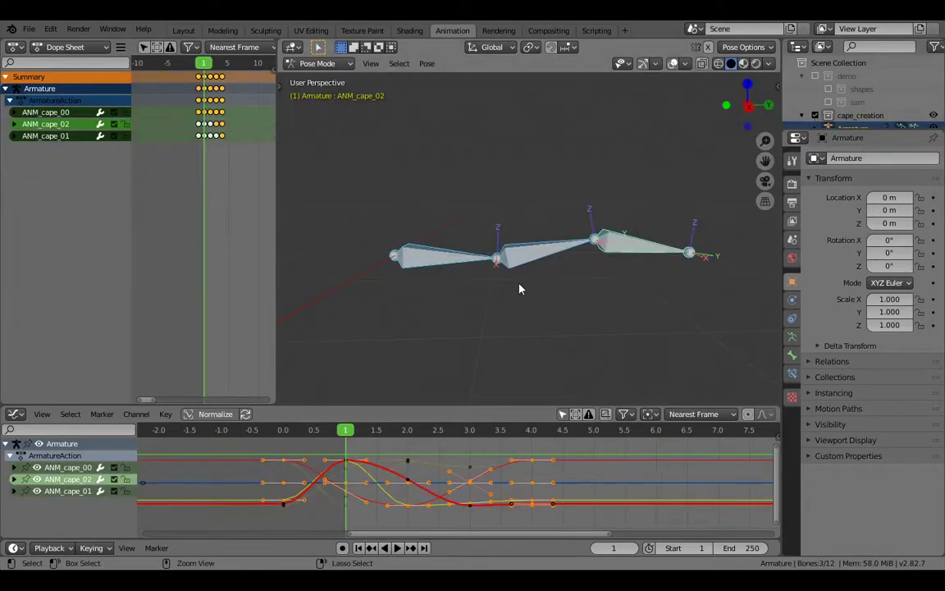
pyautogui.hotkey('ctrl', 'z')
pyautogui.click(444, 261)
pyautogui.keyDown('shift'); pyautogui.click(546, 253); pyautogui.keyUp('shift')
pyautogui.keyDown('shift'); pyautogui.click(642, 250); pyautogui.keyUp('shift')
pyautogui.press('a')
pyautogui.hotkey('ctrl', 'shift', 'm')
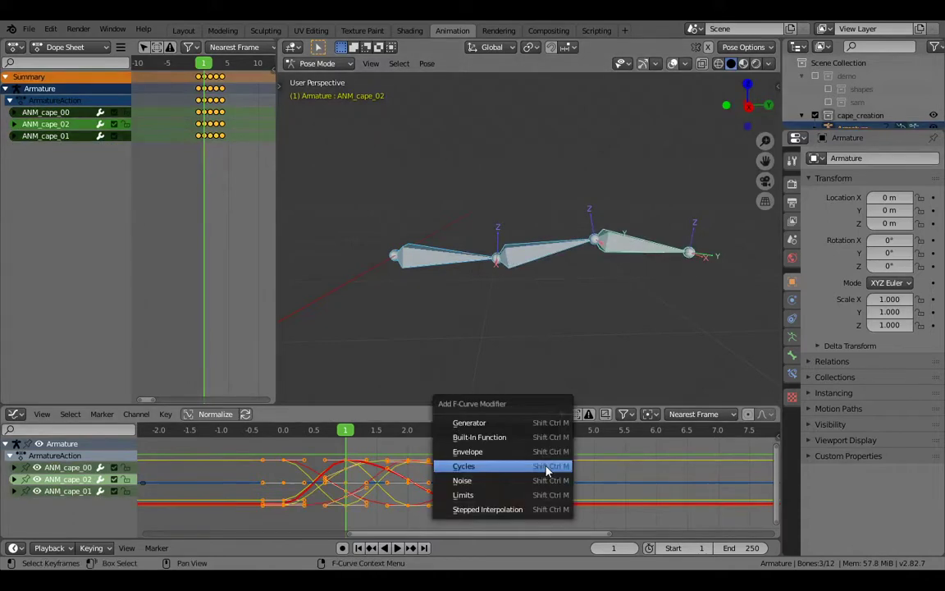
pyautogui.click(492, 466)
# Play the cycling ANM bone wave and view it in right orthographic view
pyautogui.press('space')
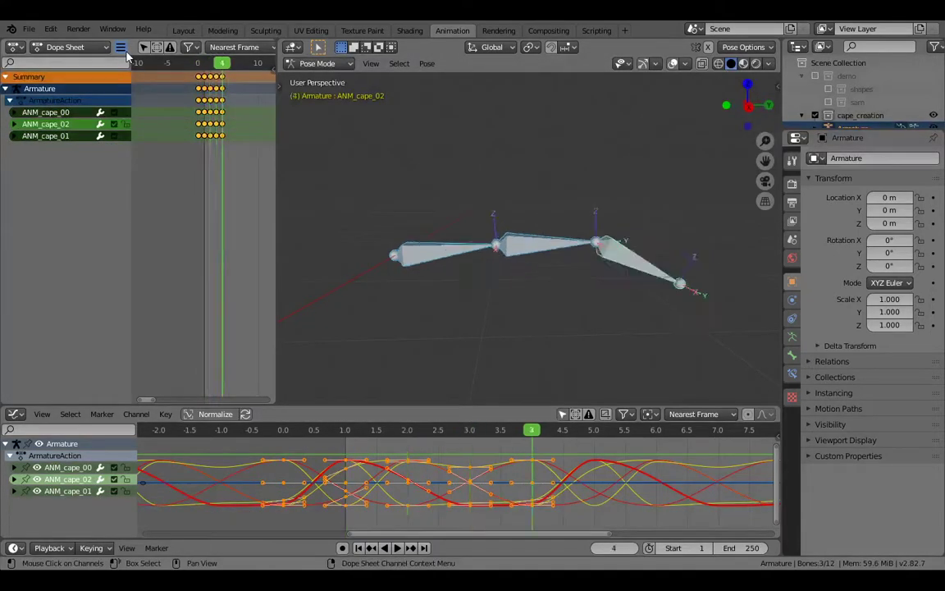
pyautogui.press('KP_3')
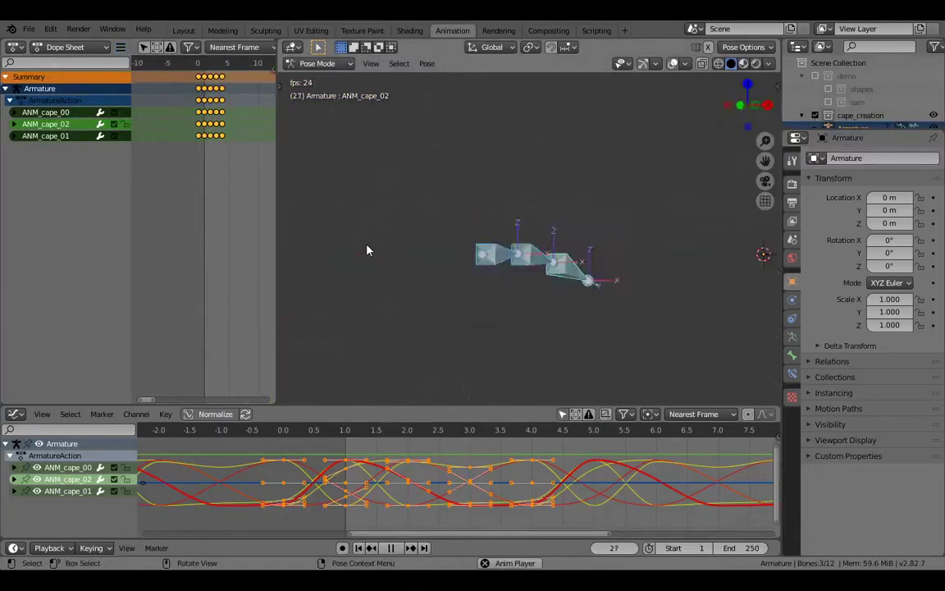
pyautogui.press('space')
# Scale all ANM keyframes outward from frame 0 so the last keys land on frame 8, and play the slower wave
pyautogui.click(196, 64)
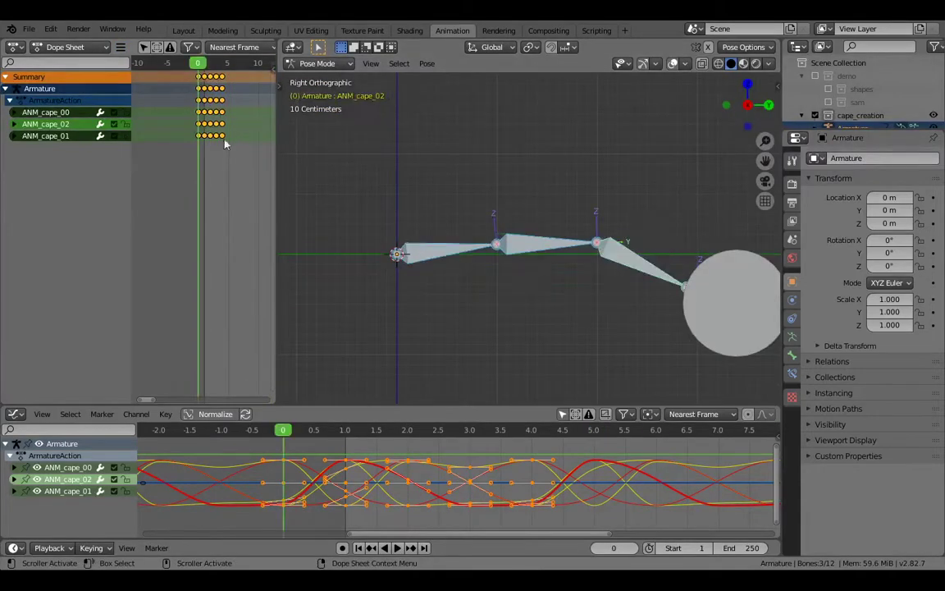
pyautogui.press('s')
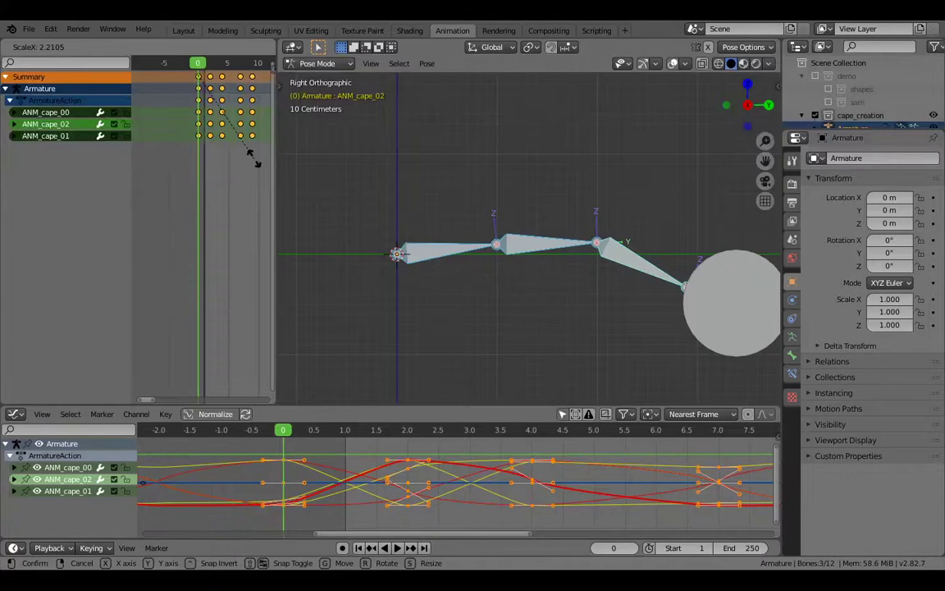
pyautogui.click(256, 158)
pyautogui.press('space')
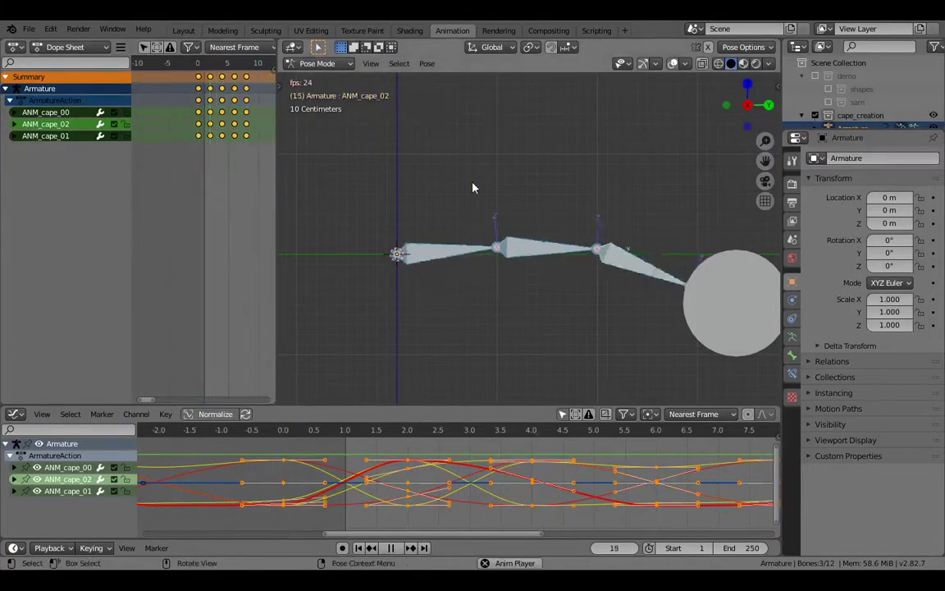
pyautogui.press('space')
pyautogui.moveTo(496, 209); pyautogui.dragTo(521, 243, button='middle')
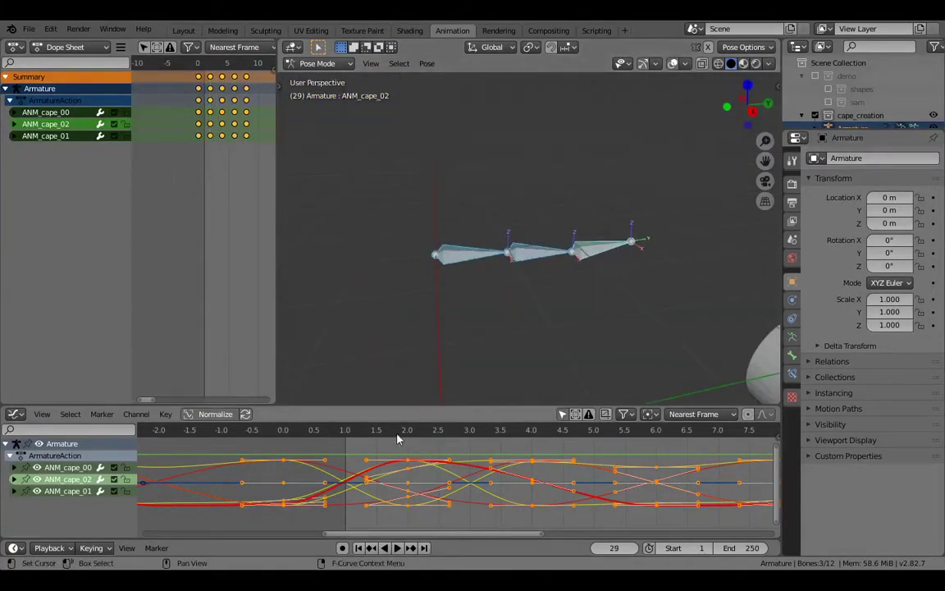
# Return to frame 1, reveal all hidden bones in Pose Mode and review the ANM chain beside the other chains
pyautogui.hotkey('shift', 'Left')
pyautogui.hotkey('ctrl', 'Tab')
pyautogui.moveTo(447, 288); pyautogui.dragTo(455, 262, button='middle')
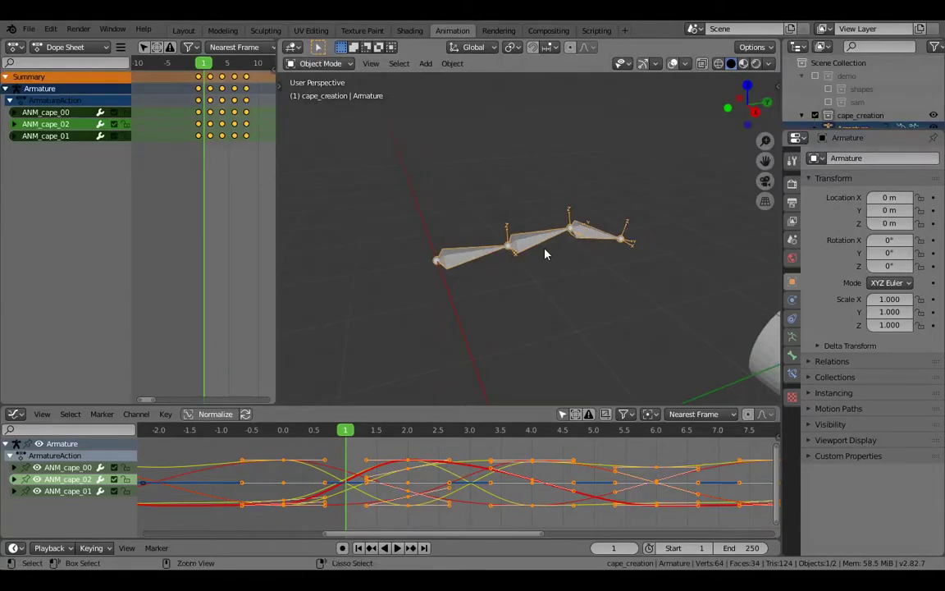
pyautogui.hotkey('ctrl', 'Tab')
pyautogui.hotkey('alt', 'h')
pyautogui.click(527, 251)
pyautogui.click(450, 249)
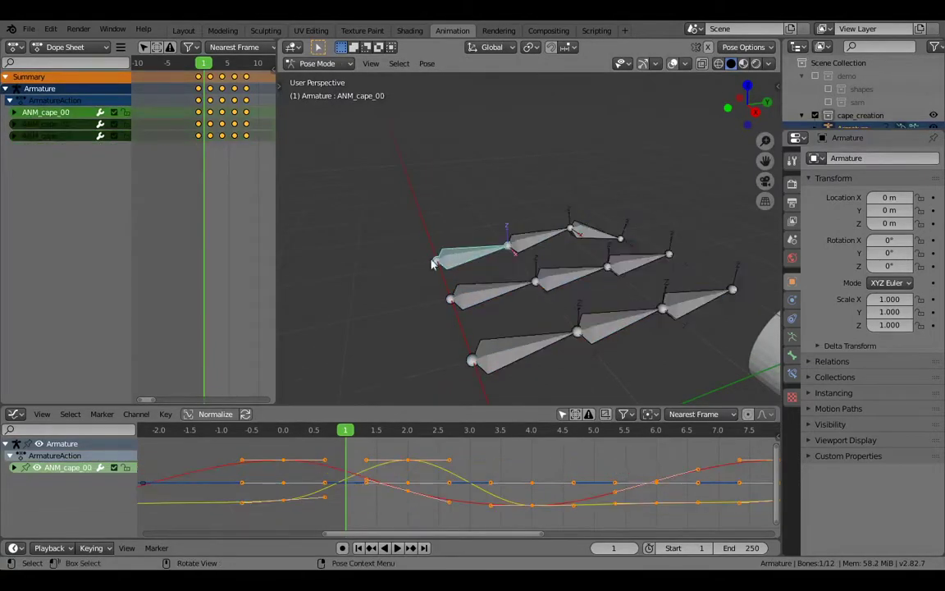
pyautogui.click(572, 236)
pyautogui.click(584, 233)
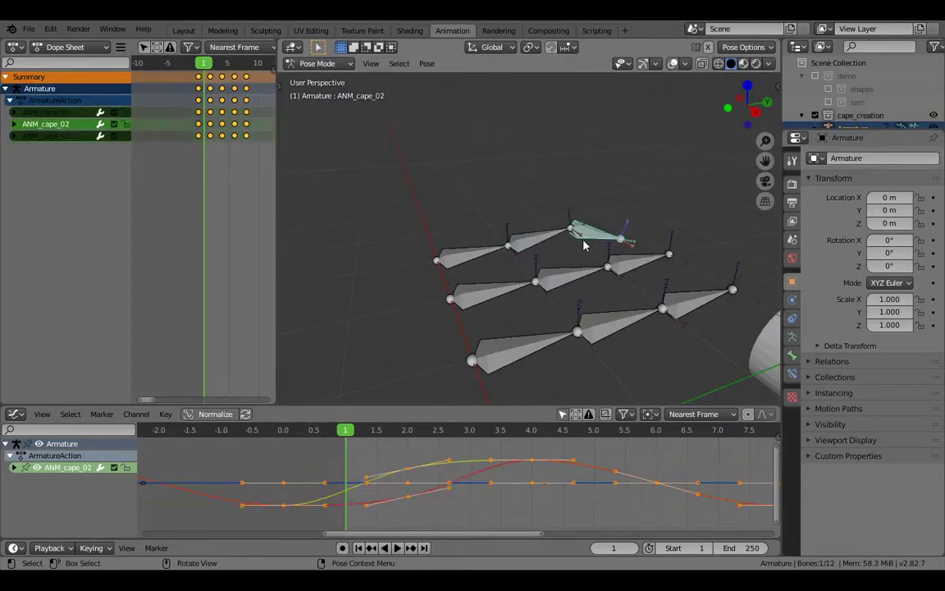
pyautogui.moveTo(438, 285); pyautogui.dragTo(473, 279, button='middle')
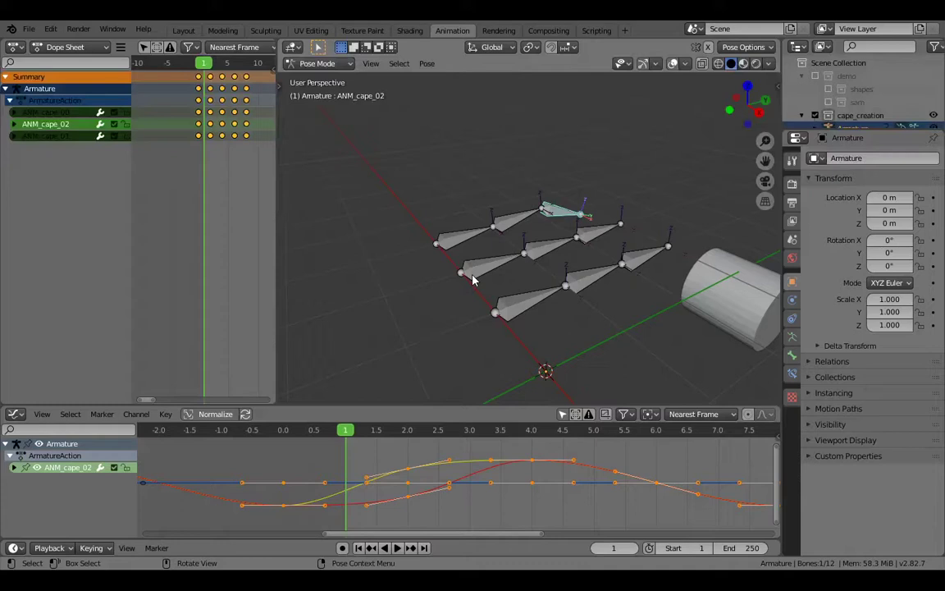
# Delete the cylinder object and put the armature back into Pose Mode
pyautogui.hotkey('ctrl', 'Tab')
pyautogui.click(722, 271)
pyautogui.press('x')
pyautogui.click(653, 279)
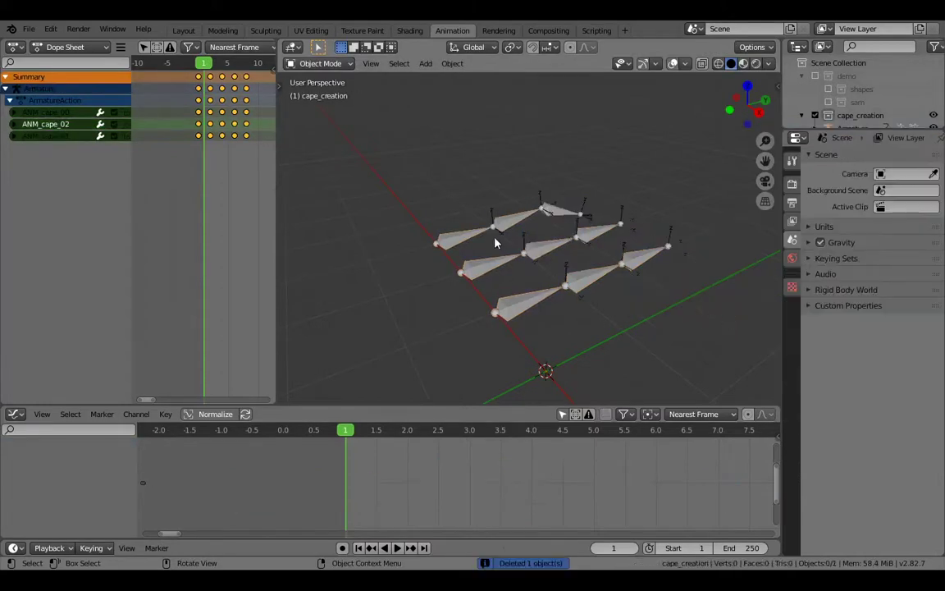
pyautogui.click(478, 237)
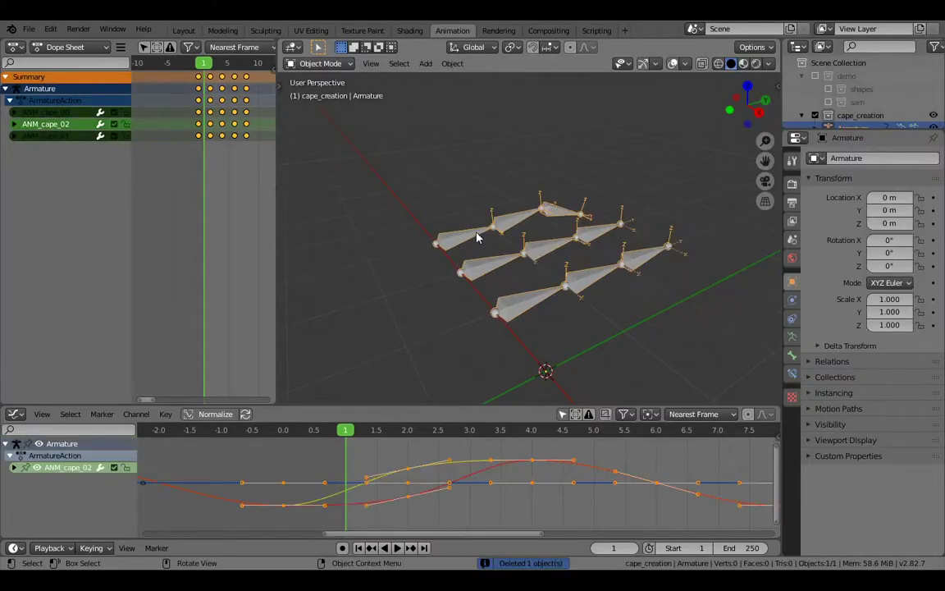
pyautogui.hotkey('ctrl', 'Tab')
# Review the root bones of the CTRL, ANM and TGT chains by selecting each one
pyautogui.click(504, 264)
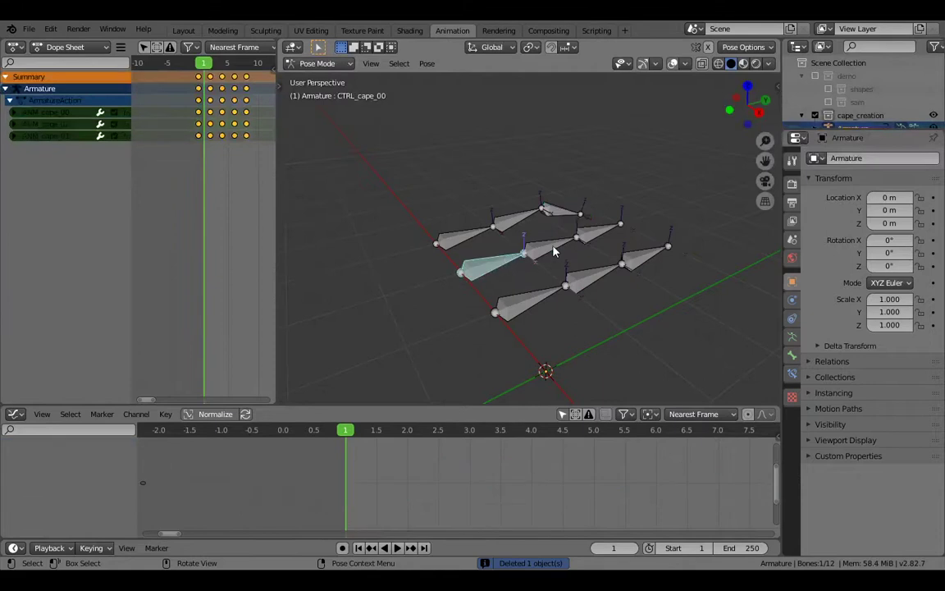
pyautogui.click(476, 233)
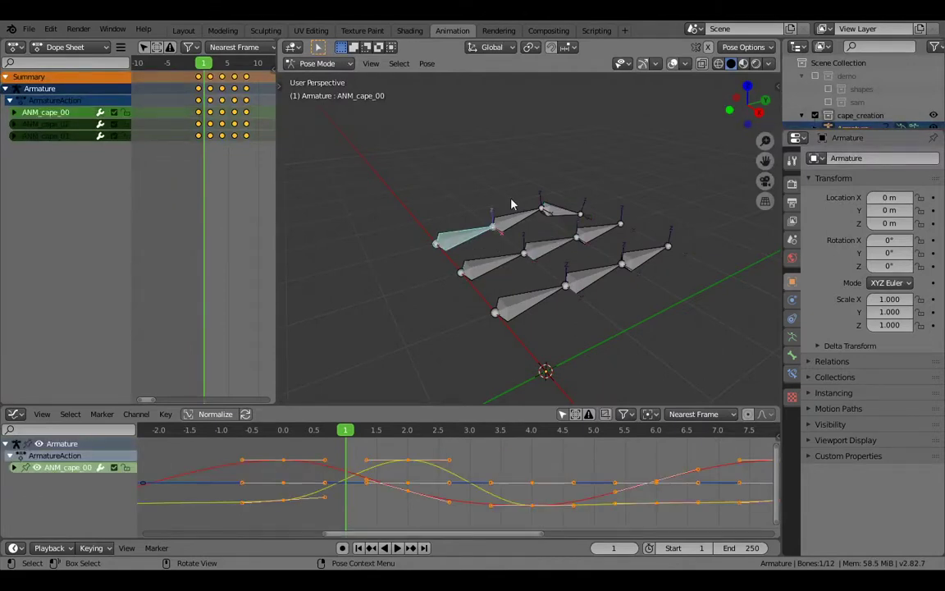
pyautogui.click(523, 304)
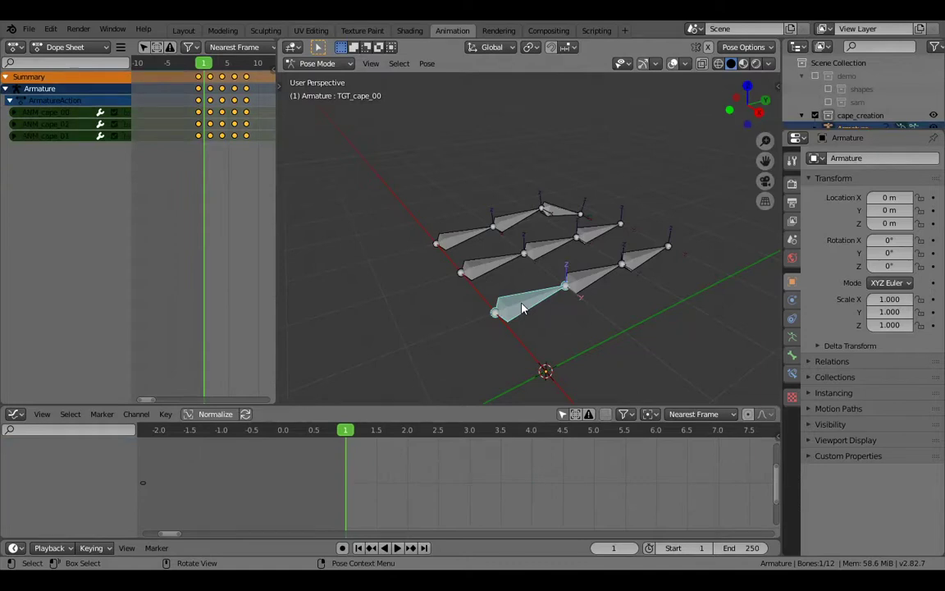
pyautogui.click(478, 241)
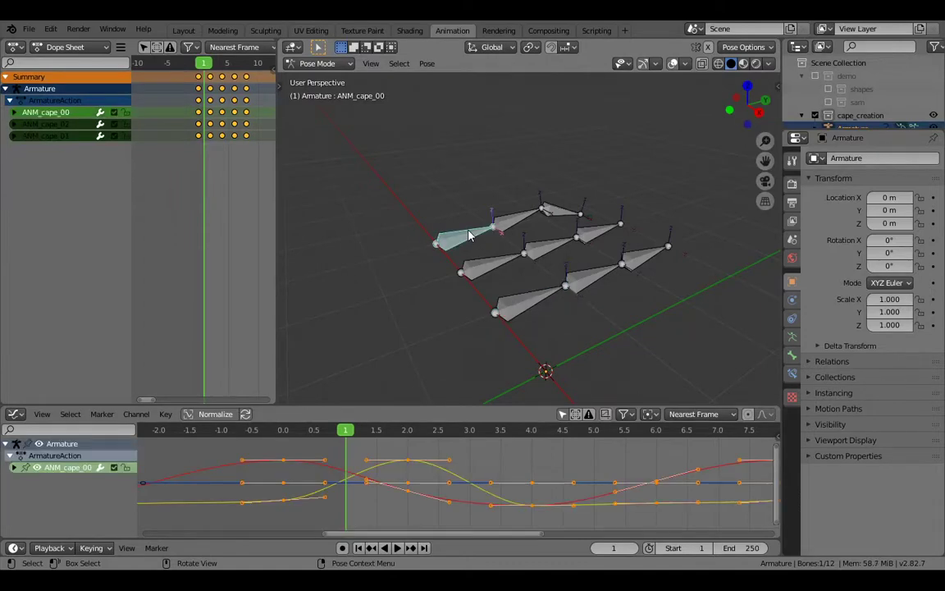
pyautogui.click(492, 264)
pyautogui.click(529, 300)
pyautogui.moveTo(559, 311)
pyautogui.mouseDown(button='middle')
pyautogui.moveTo(591, 320)
pyautogui.moveTo(572, 318)
pyautogui.mouseUp(button='middle')
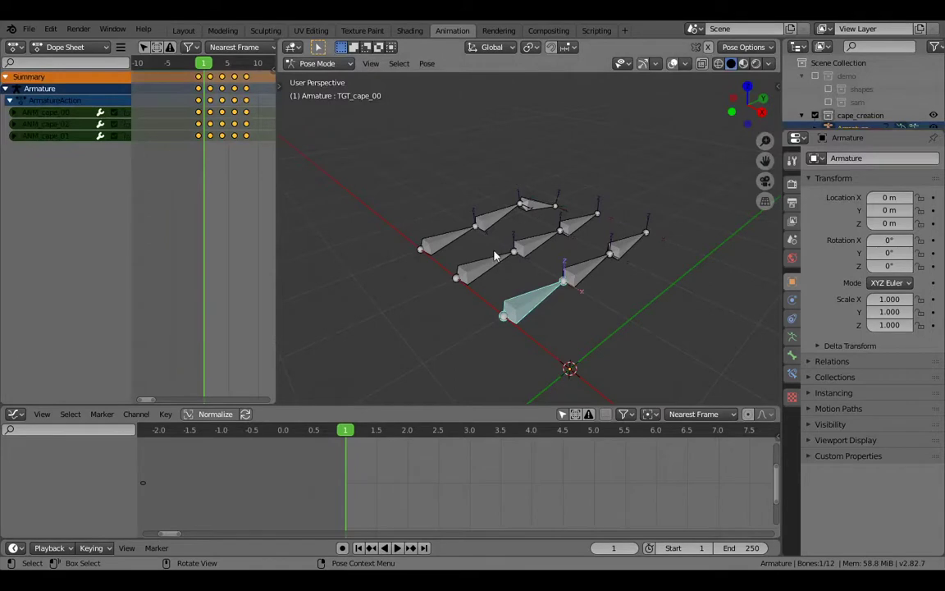
# Add a constraint to TGT_cape_00 that targets CTRL_cape_00
pyautogui.click(468, 287)
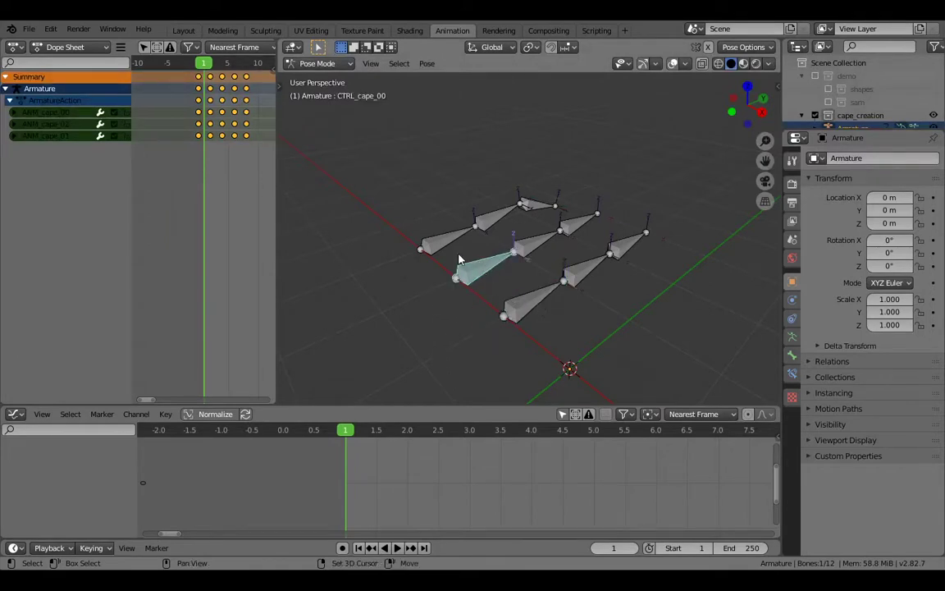
pyautogui.keyDown('shift'); pyautogui.click(539, 317); pyautogui.keyUp('shift')
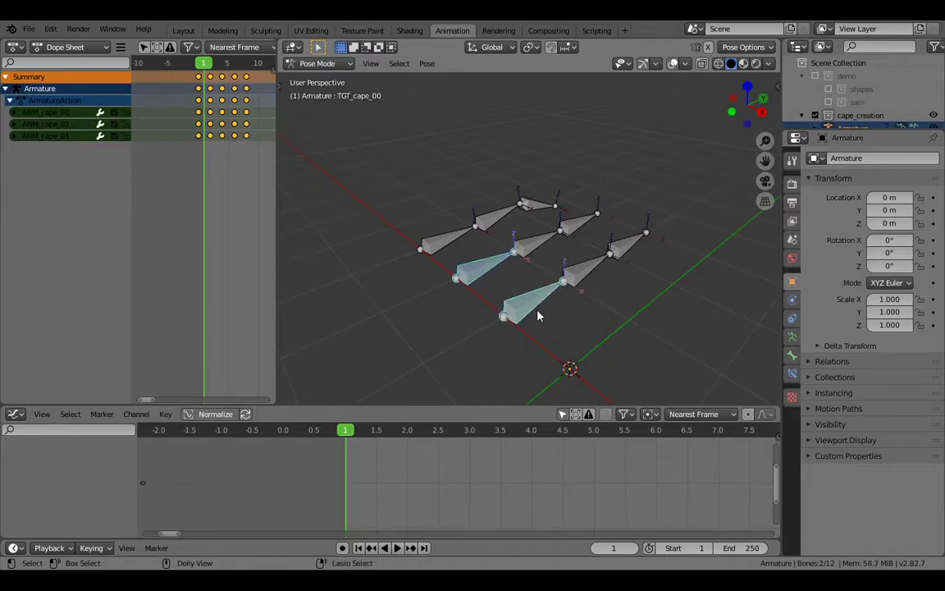
pyautogui.hotkey('ctrl', 'shift', 'c')
pyautogui.click(538, 313)
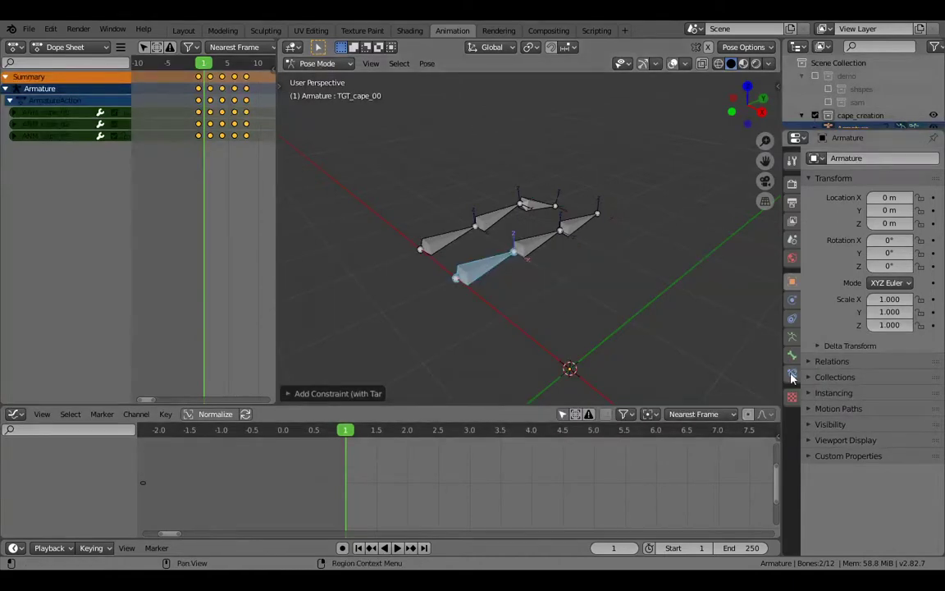
# Switch to the Layout workspace and put the armature back into Pose Mode
pyautogui.click(792, 377)
pyautogui.click(198, 31)
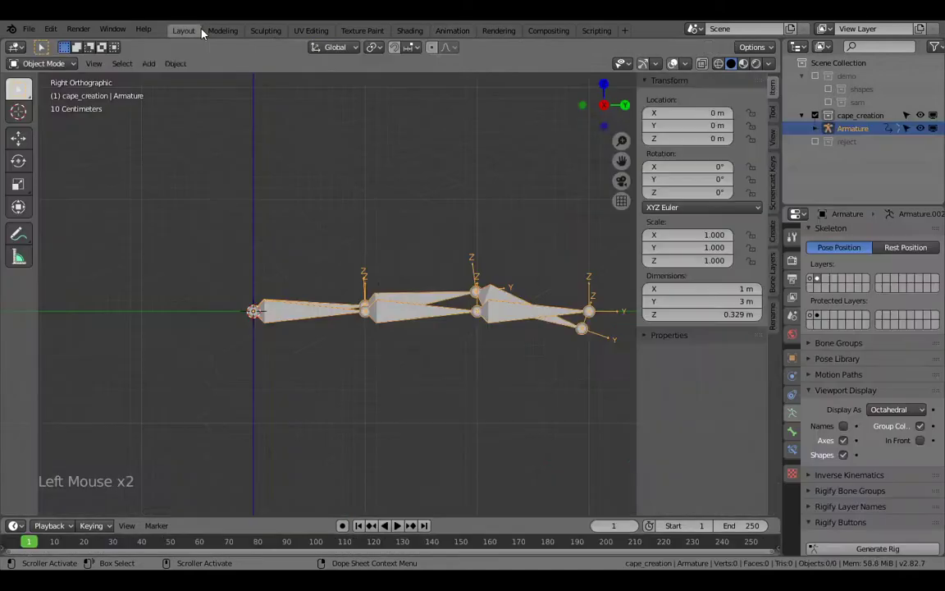
pyautogui.moveTo(382, 281); pyautogui.dragTo(347, 335, button='middle')
pyautogui.hotkey('ctrl', 'Tab')
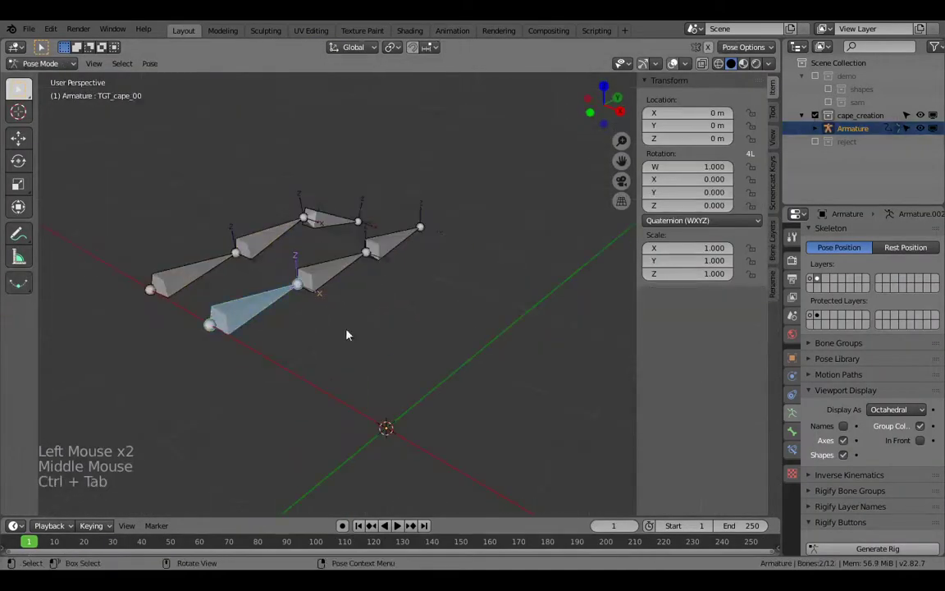
# Select TGT_cape_00 together with its overlapping CTRL bone and display the bone constraints of TGT_cape_00
pyautogui.click(346, 335)
pyautogui.click(236, 316)
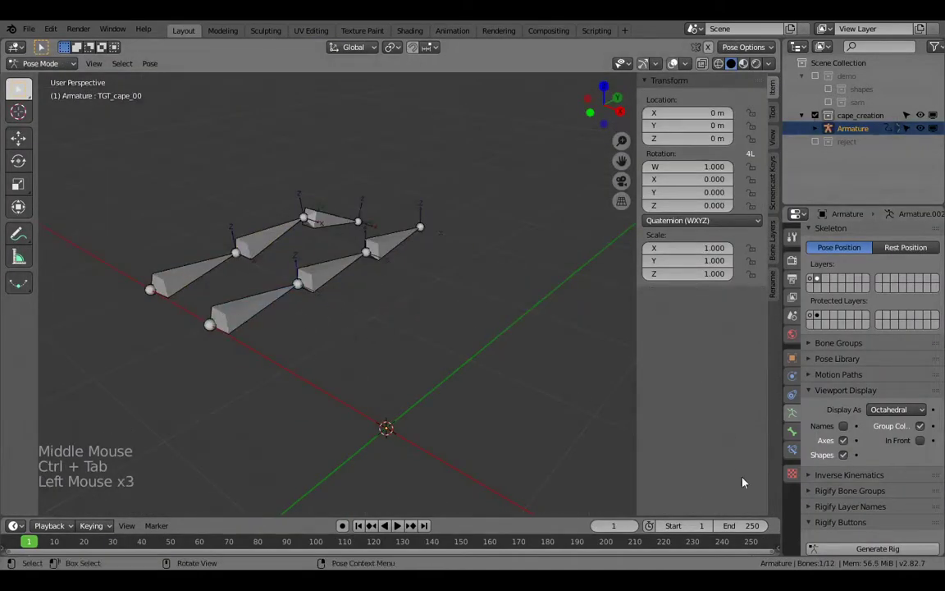
pyautogui.click(255, 258)
pyautogui.click(249, 266)
pyautogui.keyDown('shift'); pyautogui.moveTo(249, 265); pyautogui.dragTo(358, 295, button='middle'); pyautogui.keyUp('shift')
pyautogui.click(359, 296)
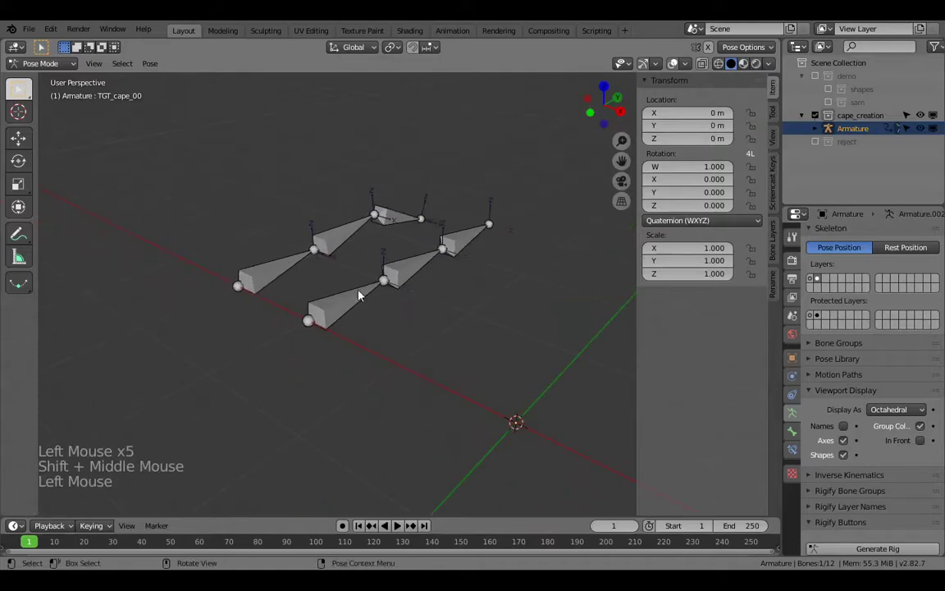
pyautogui.click(317, 320)
pyautogui.moveTo(285, 302); pyautogui.dragTo(371, 373)
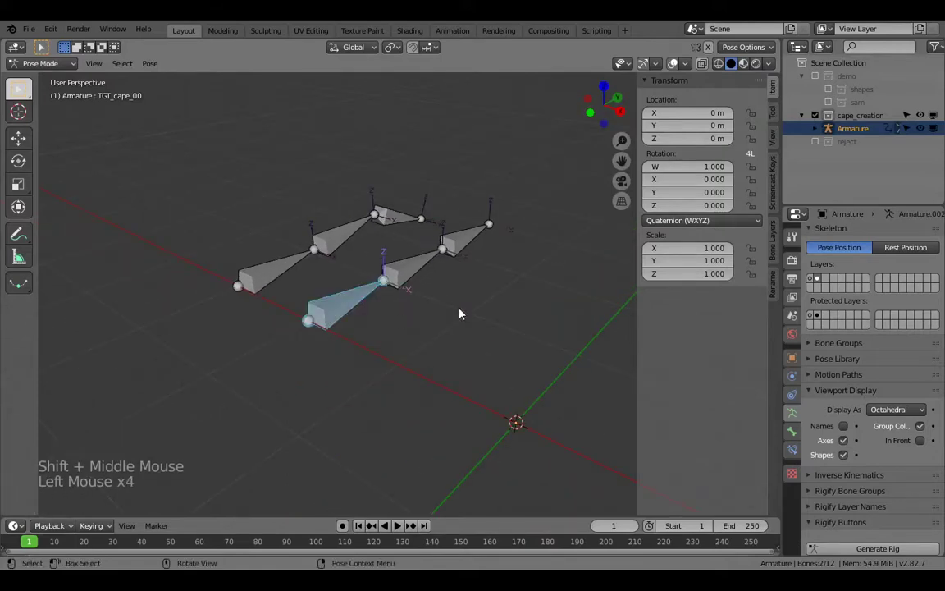
pyautogui.click(793, 448)
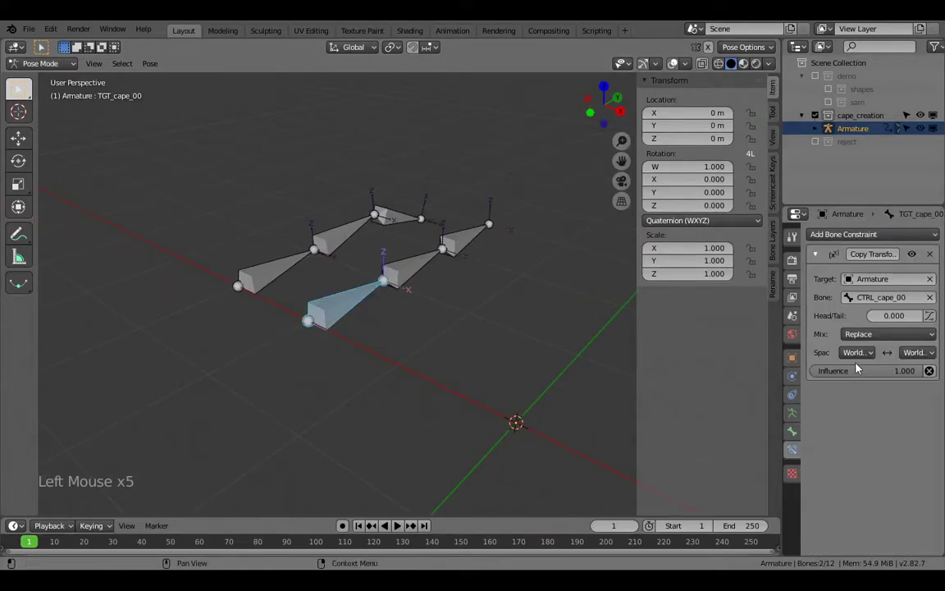
# Switch to the Animation workspace, go to frame 0 and display the armature data settings
pyautogui.click(462, 31)
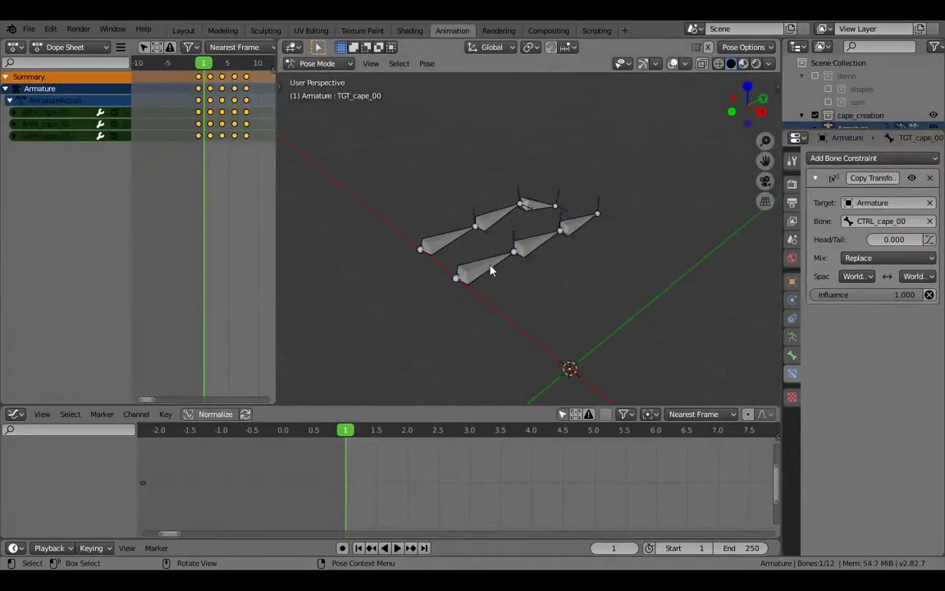
pyautogui.click(199, 64)
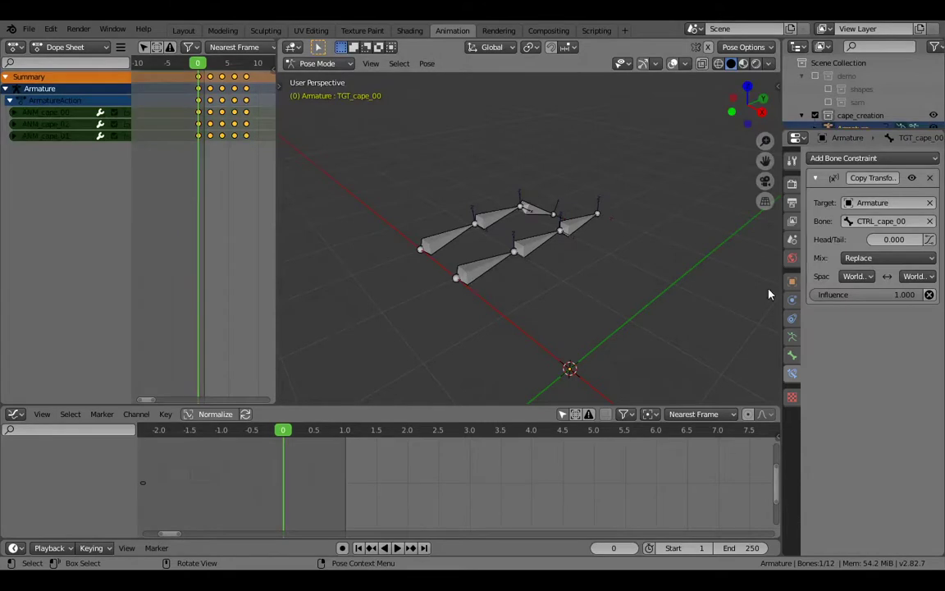
pyautogui.click(792, 336)
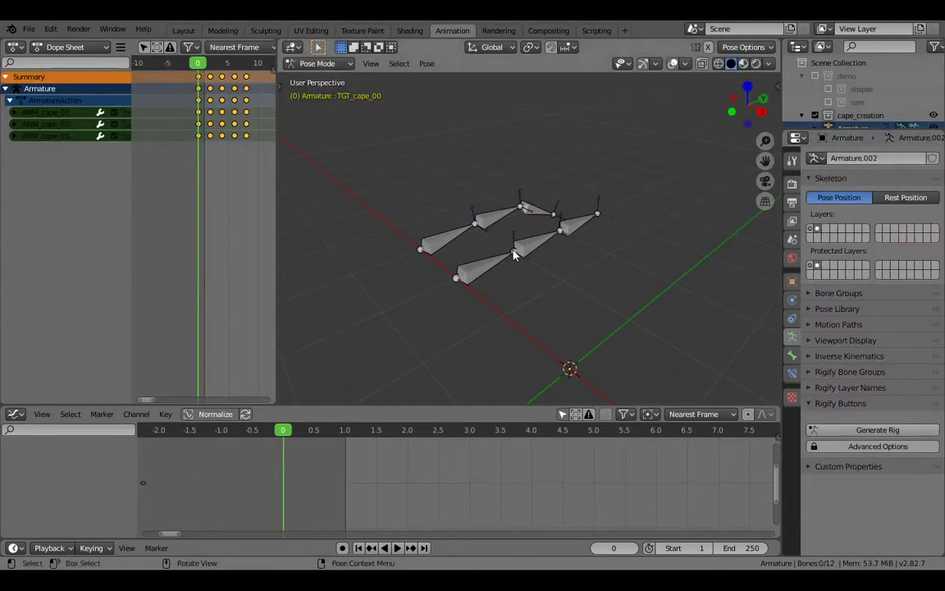
# Return to the Layout workspace, switch to wireframe shading and try moving TGT_cape_00
pyautogui.click(177, 31)
pyautogui.click(343, 306)
pyautogui.click(344, 307)
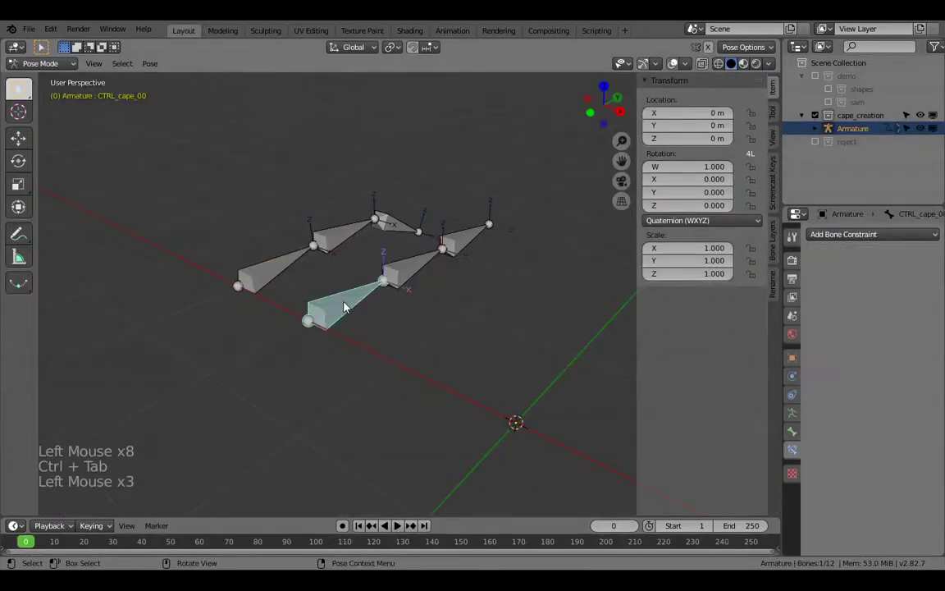
pyautogui.press('z')
pyautogui.press('g')
pyautogui.click(344, 297)
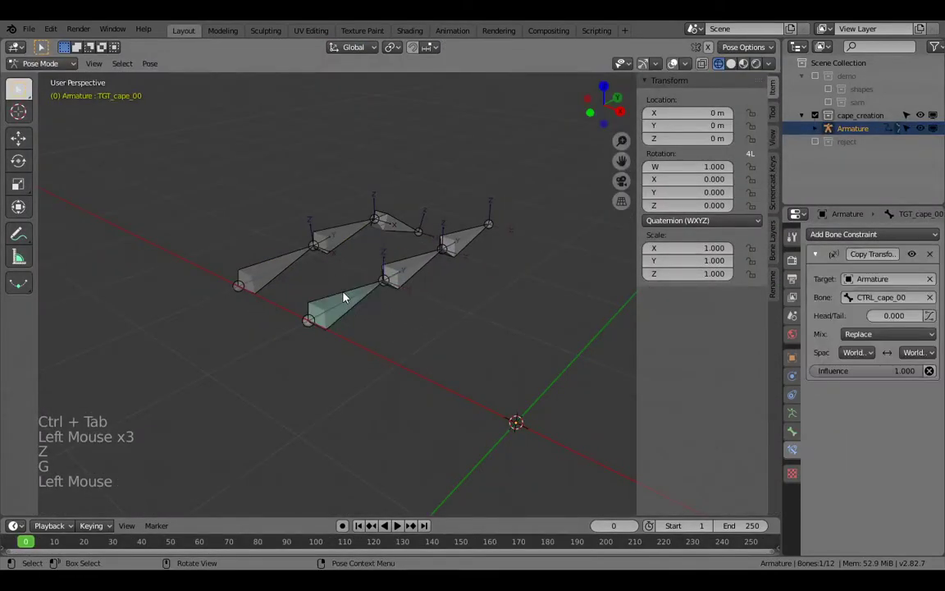
pyautogui.press('g')
pyautogui.rightClick(375, 363)
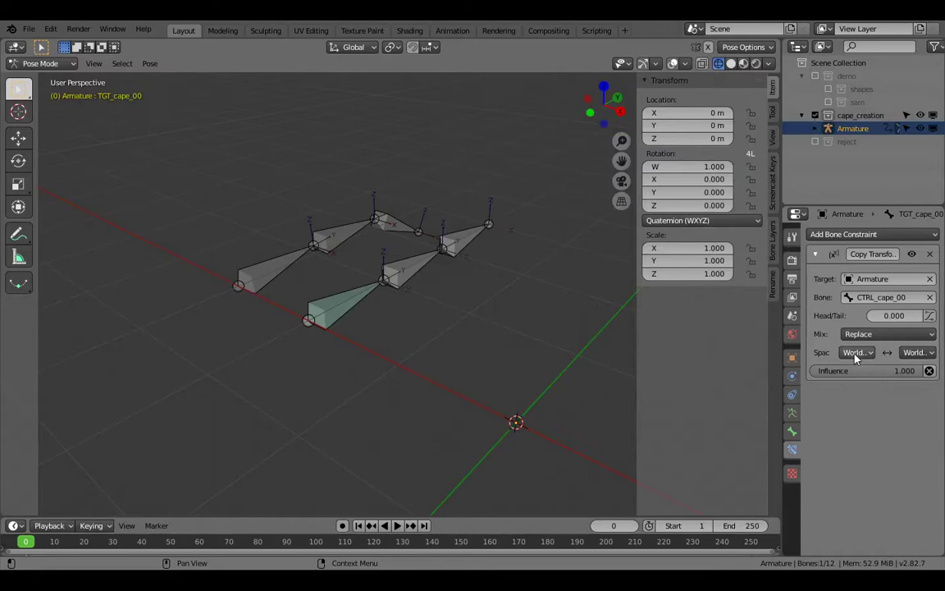
# Set the target and owner spaces of TGT_cape_00's Copy Transforms constraint to Local Space and restore solid shading
pyautogui.click(855, 352)
pyautogui.click(827, 412)
pyautogui.click(915, 352)
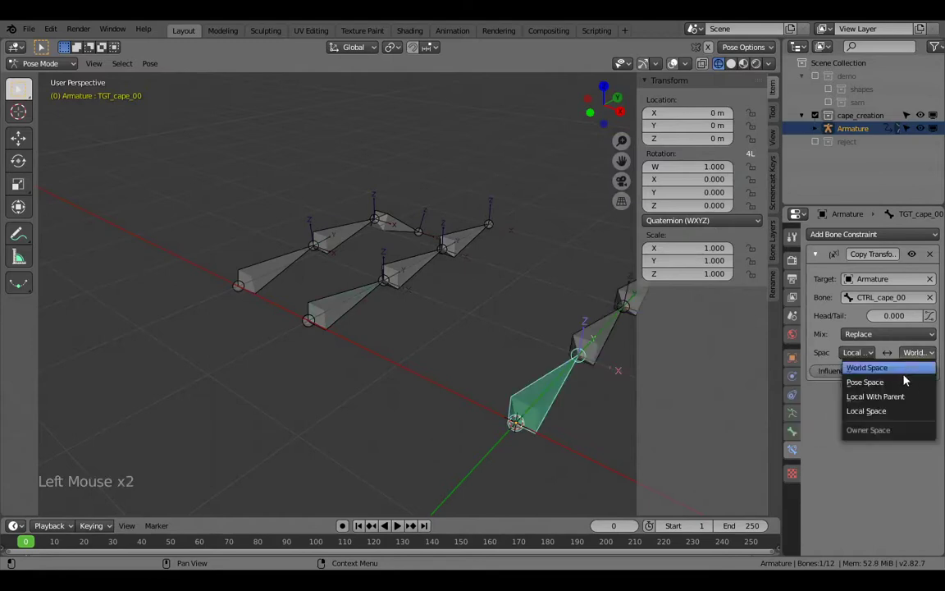
pyautogui.click(880, 418)
pyautogui.keyDown('shift'); pyautogui.moveTo(514, 385); pyautogui.dragTo(525, 345, button='middle'); pyautogui.keyUp('shift')
pyautogui.press('z')
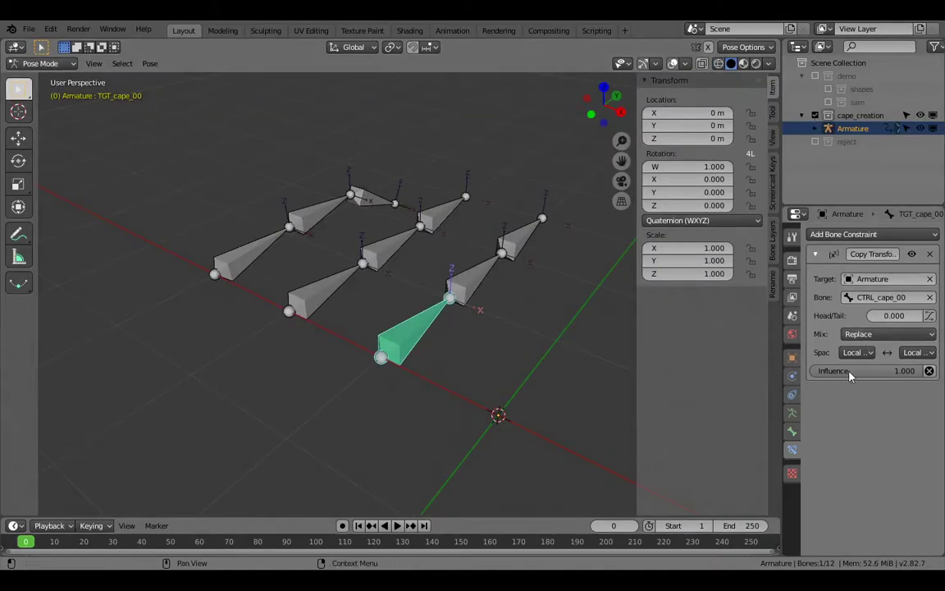
# Add a Copy Rotation constraint to TGT_cape_00 that targets ANM_cape_00
pyautogui.click(816, 234)
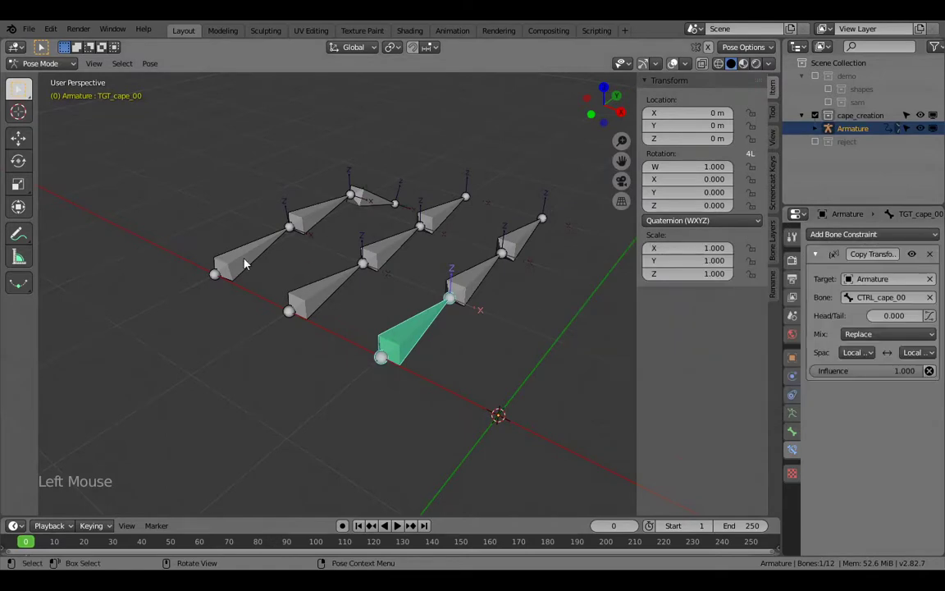
pyautogui.click(244, 263)
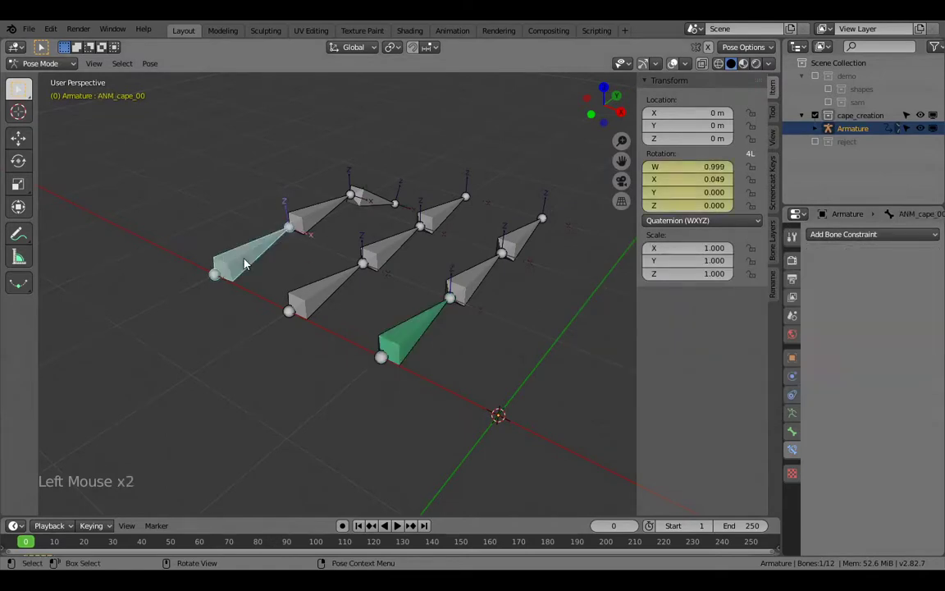
pyautogui.keyDown('shift'); pyautogui.click(399, 351); pyautogui.keyUp('shift')
pyautogui.hotkey('ctrl', 'shift', 'c')
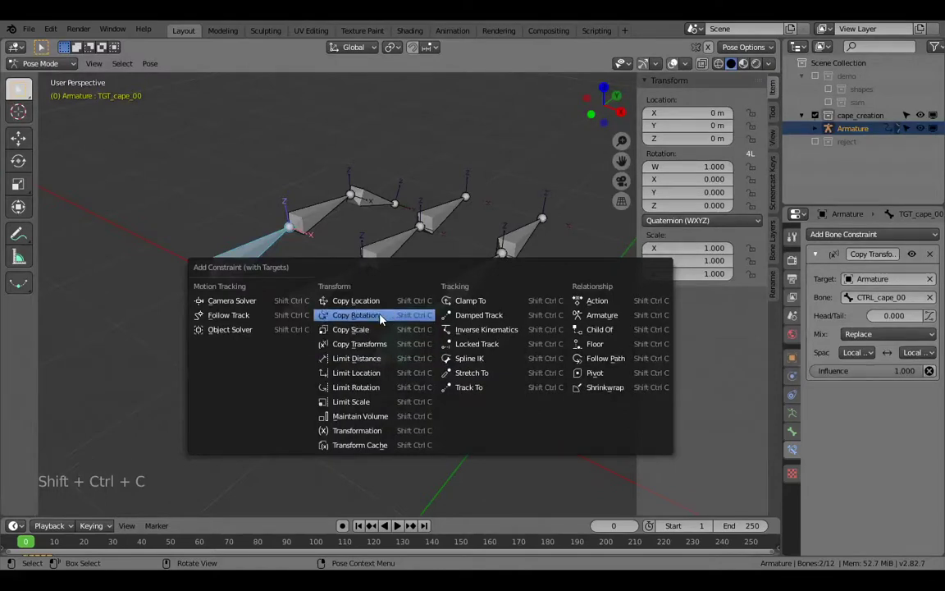
pyautogui.click(380, 319)
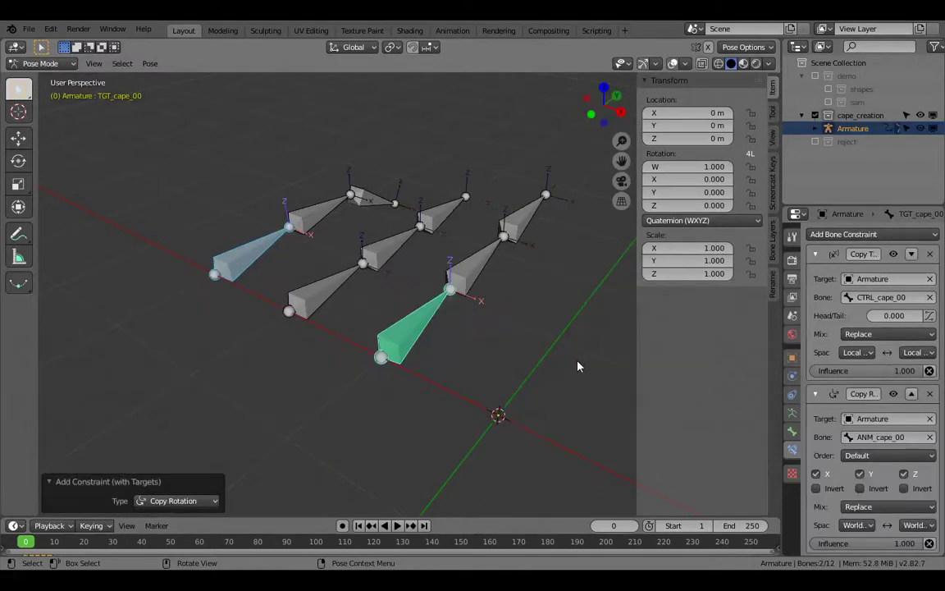
# Set TGT_cape_00's Copy Rotation to the X axis only, mix Add, with target and owner both in Local Space
pyautogui.click(878, 506)
pyautogui.click(872, 478)
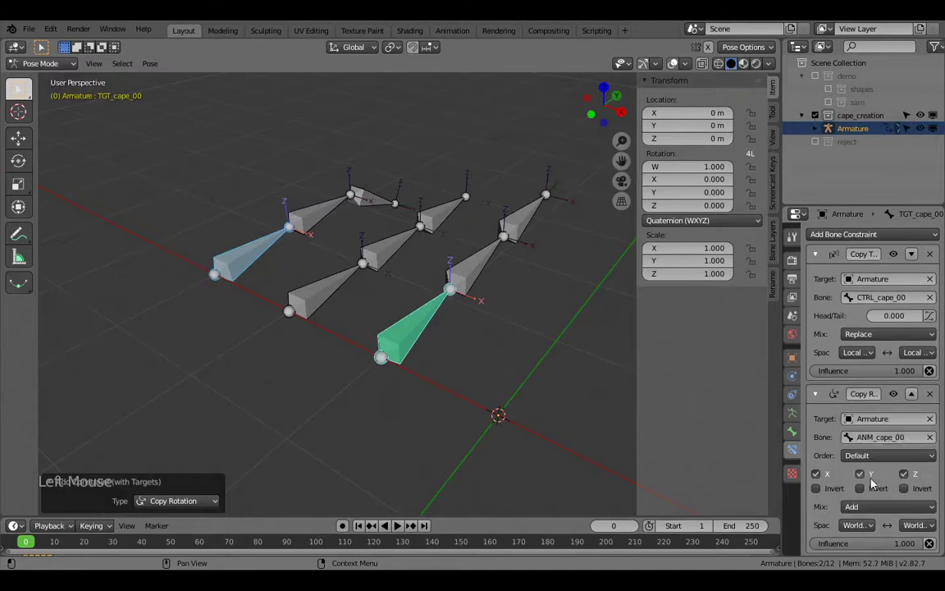
pyautogui.click(861, 525)
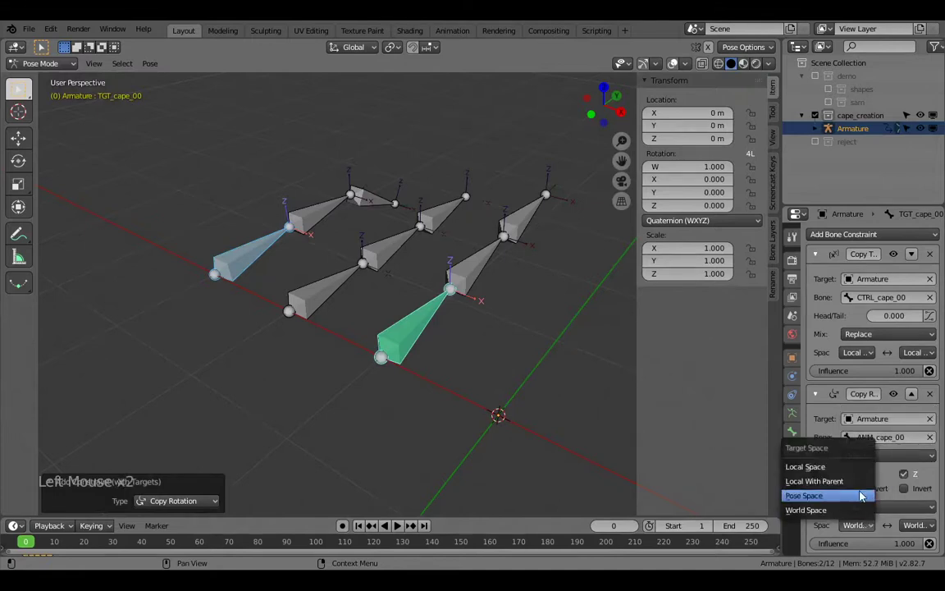
pyautogui.click(806, 466)
pyautogui.click(914, 525)
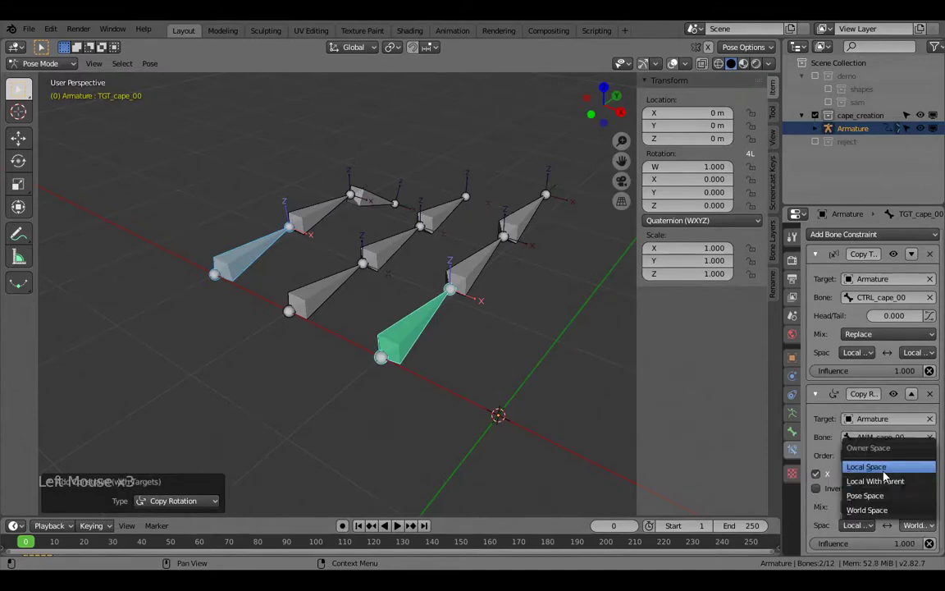
pyautogui.click(883, 469)
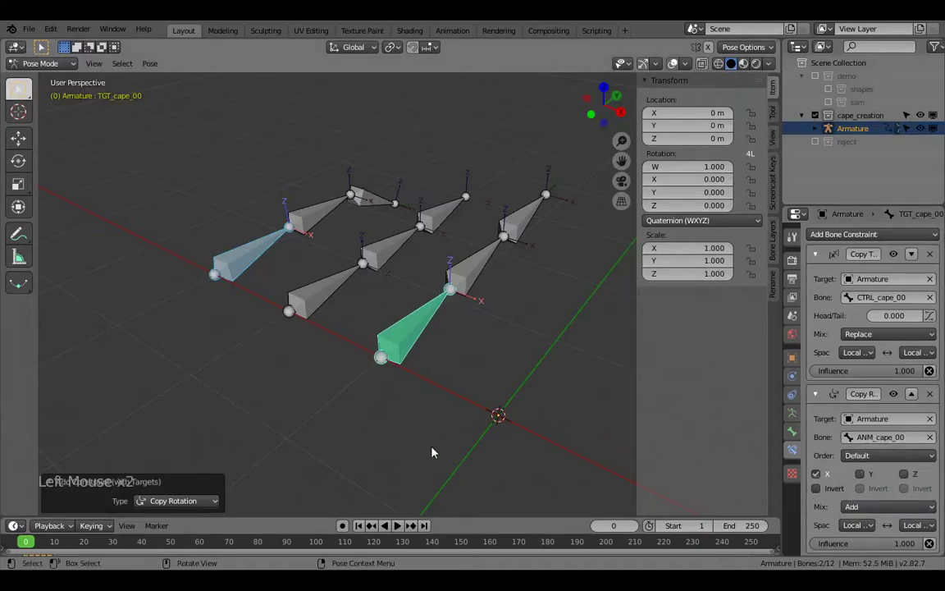
# Step forward to frame 5 and compare the motion of the TGT chain with the ANM chain
pyautogui.press('Right')
pyautogui.press('Right')
pyautogui.press('Right')
pyautogui.press('Right')
pyautogui.press('Right')
pyautogui.press('Right')
pyautogui.press('Right')
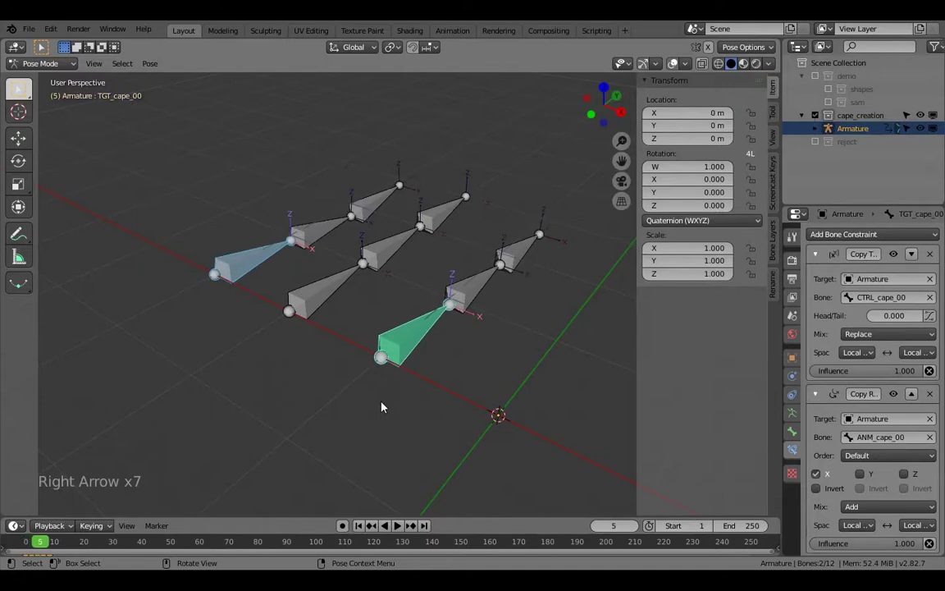
pyautogui.moveTo(431, 390); pyautogui.dragTo(383, 345, button='middle')
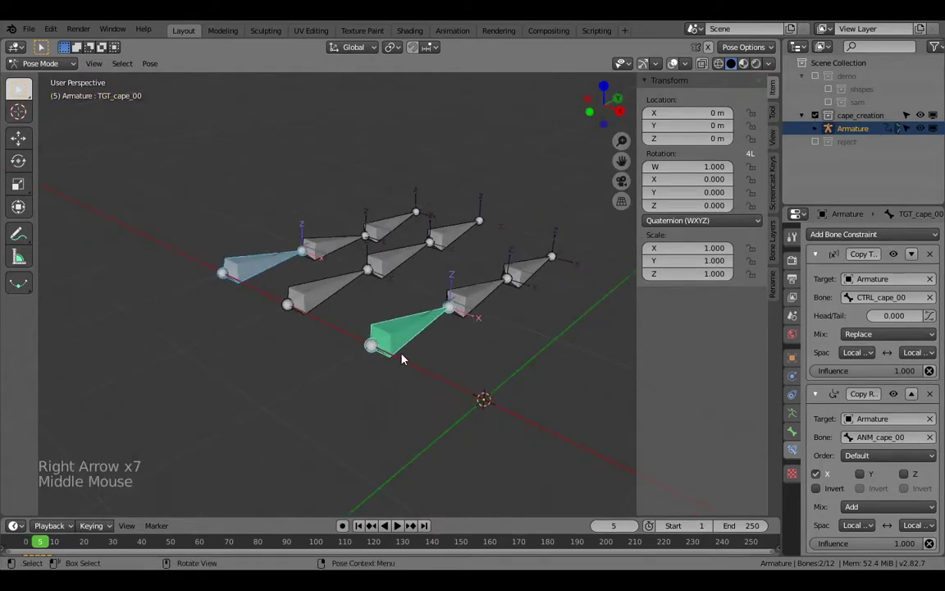
# Widen the Properties editor and select TGT_cape_00 to show its constraint settings in full
pyautogui.moveTo(784, 422); pyautogui.dragTo(707, 421)
pyautogui.click(392, 313)
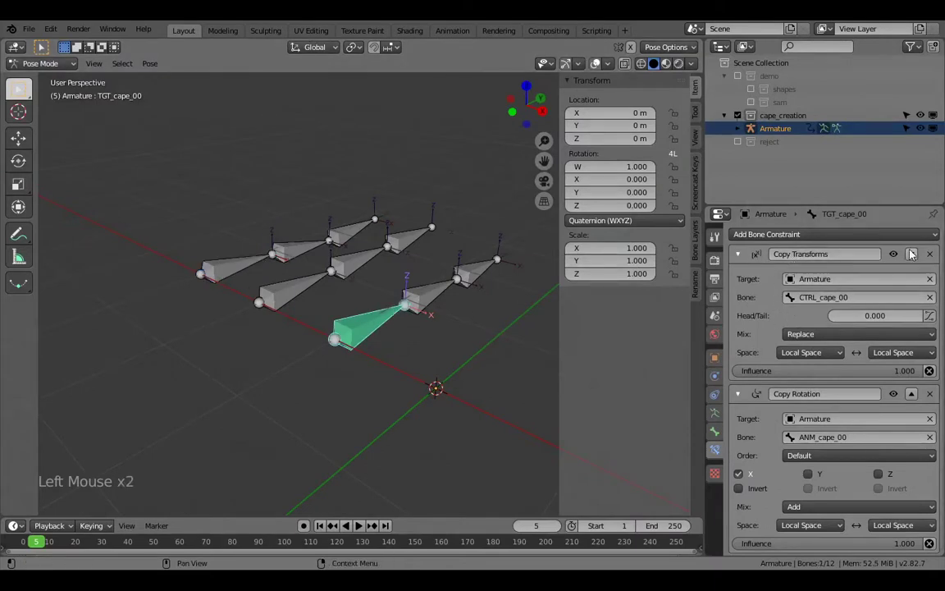
# Try rotating CTRL_cape_00 to test the TGT chain, cancel it and review TGT_cape_00's two constraints
pyautogui.click(280, 289)
pyautogui.press('r')
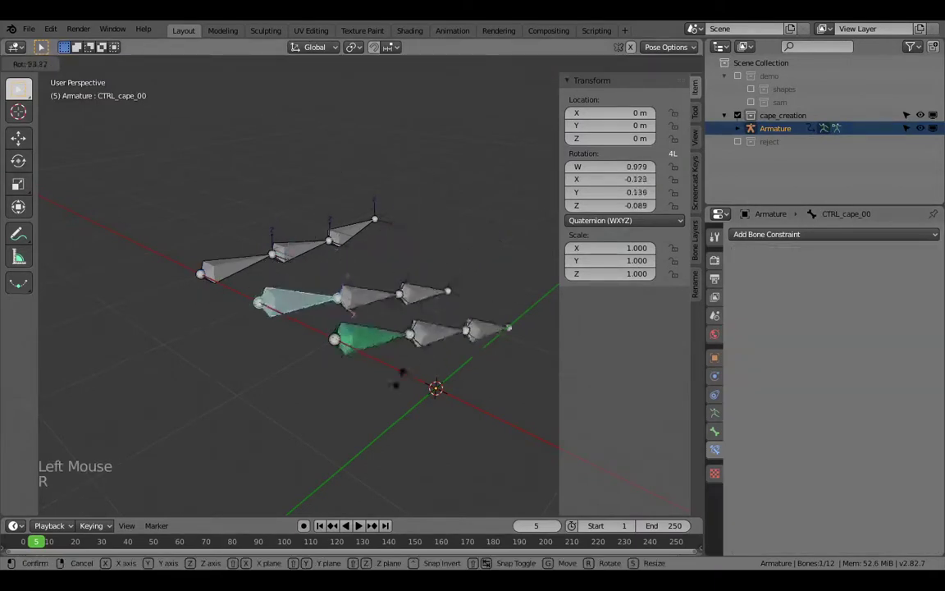
pyautogui.press('r')
pyautogui.press('Escape')
pyautogui.click(371, 329)
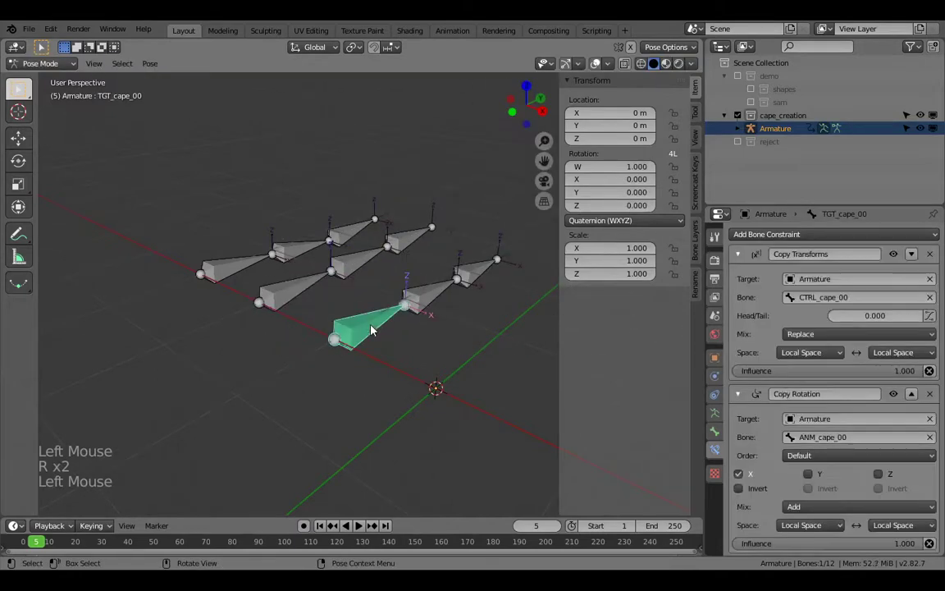
pyautogui.scroll(-1, 800, 493)
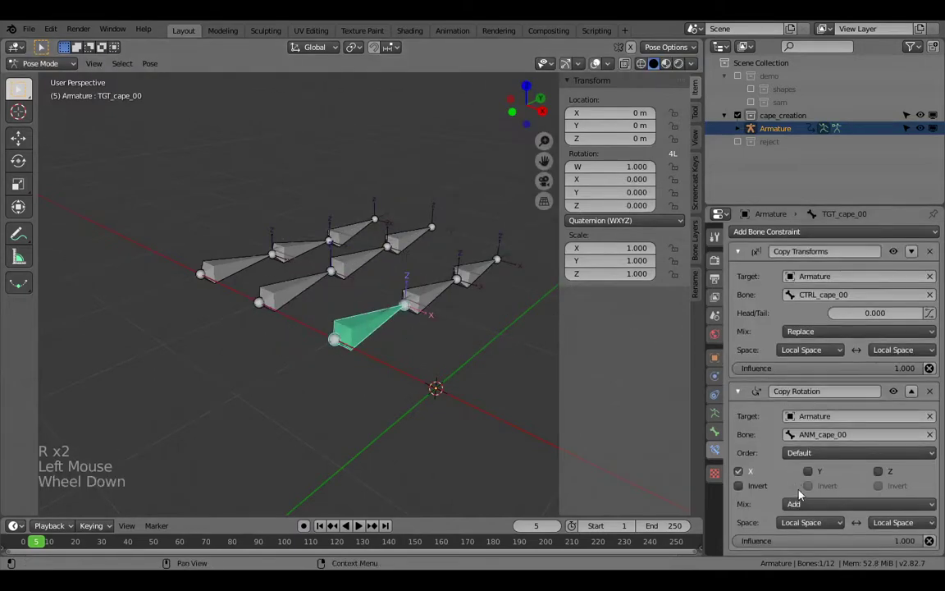
# Select ANM_cape_00 and step forward to frame 11 to check its wave against the TGT chain
pyautogui.click(216, 264)
pyautogui.press('Right')
pyautogui.press('Right')
pyautogui.press('Right')
pyautogui.press('Right')
pyautogui.press('Right')
pyautogui.press('Right')
pyautogui.press('Right')
pyautogui.press('Right')
pyautogui.press('Right')
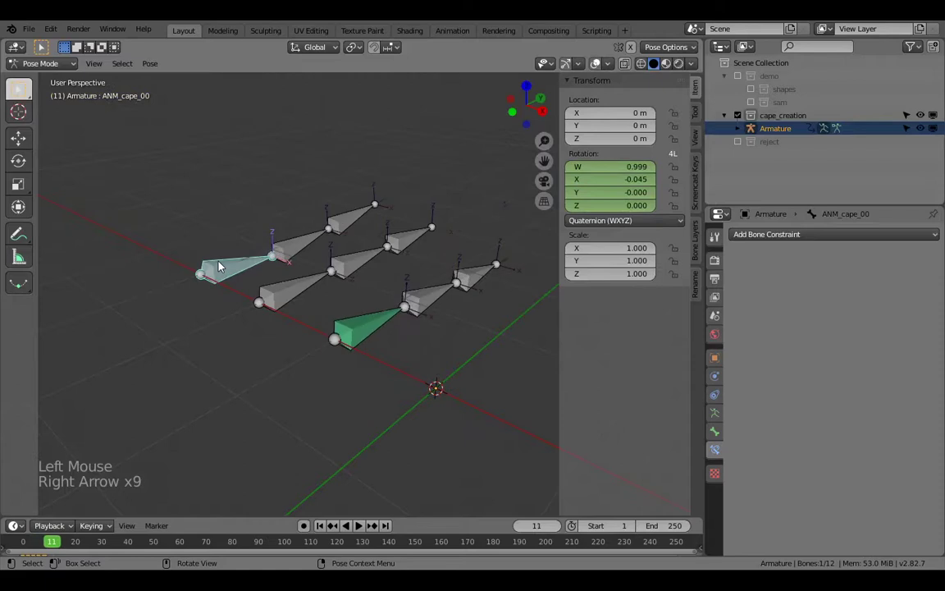
# Rotate CTRL_cape_00 by -25.8° in the view and step to frame 19 to test the combined motion
pyautogui.click(287, 289)
pyautogui.press('r')
pyautogui.click(336, 260)
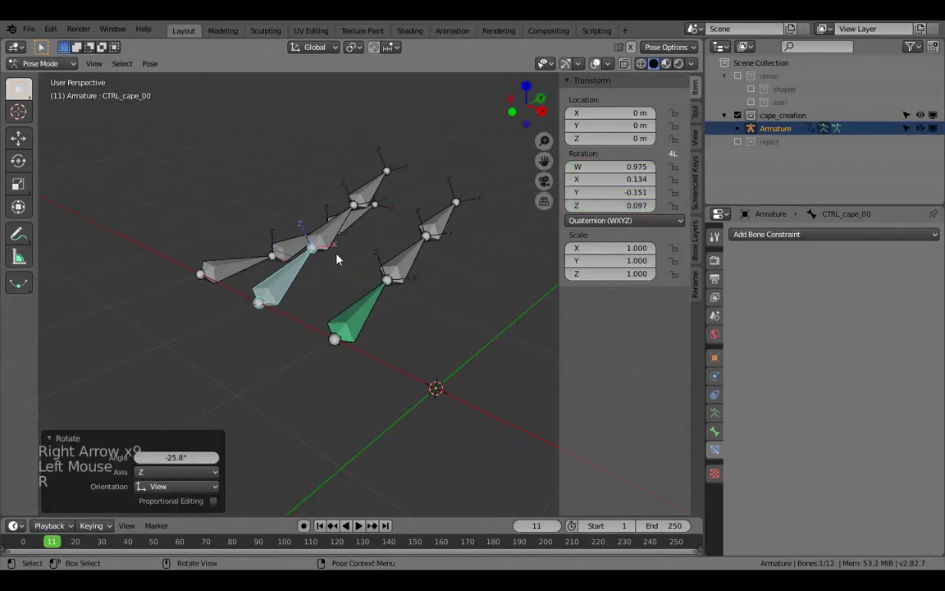
pyautogui.press('Right')
pyautogui.press('Right')
pyautogui.press('Right')
pyautogui.press('Right')
pyautogui.press('Right')
pyautogui.press('Right')
pyautogui.press('Right')
pyautogui.press('Right')
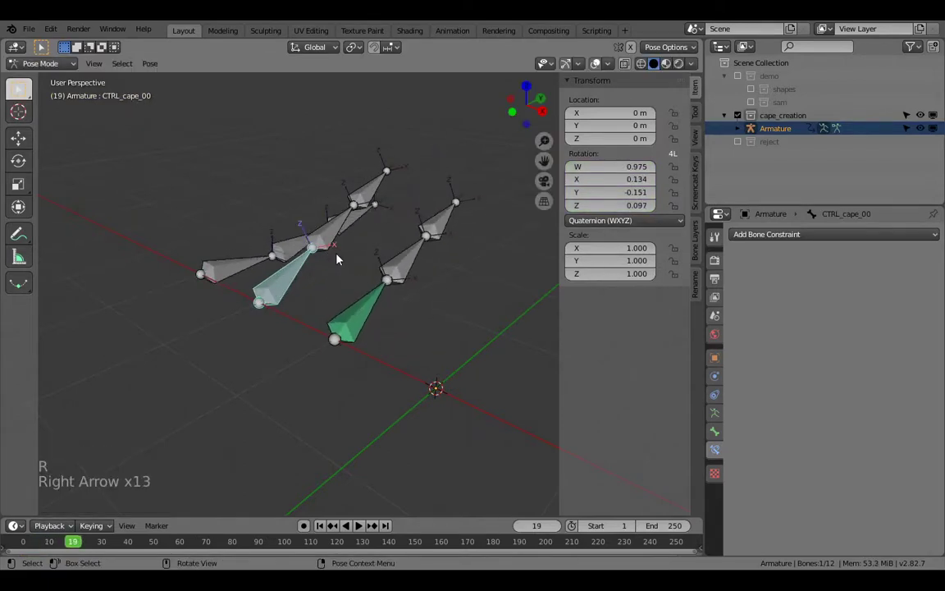
# Rotate CTRL_cape_00 further upward and step to frame 23 to test the combined motion again
pyautogui.press('r')
pyautogui.click(316, 262)
pyautogui.press('Right')
pyautogui.press('Right')
pyautogui.press('Right')
pyautogui.press('Right')
pyautogui.press('Right')
pyautogui.press('Right')
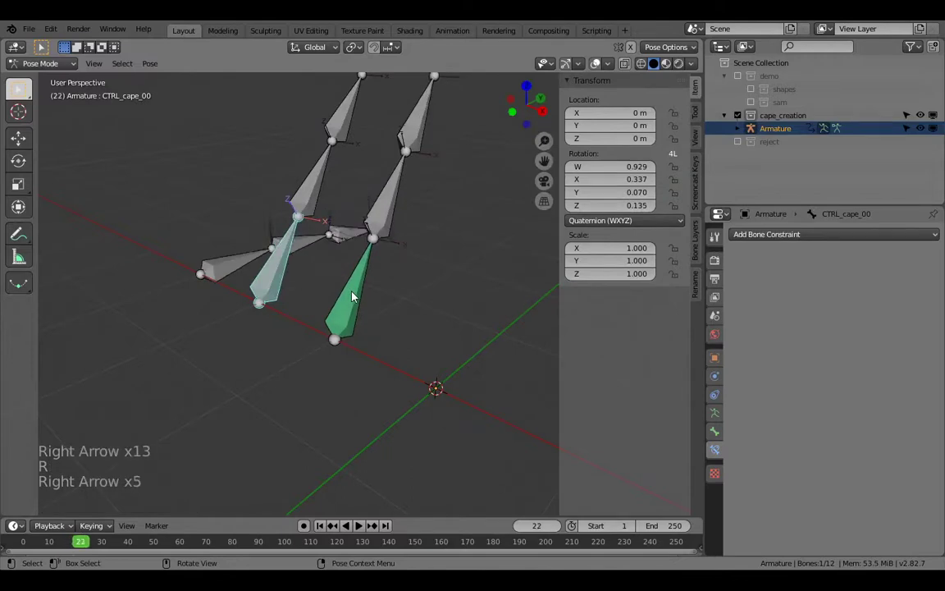
# Clear the rotation and location of all visible bones and deselect them
pyautogui.press('a')
pyautogui.hotkey('alt', 'r')
pyautogui.hotkey('alt', 'g')
pyautogui.click(317, 285)
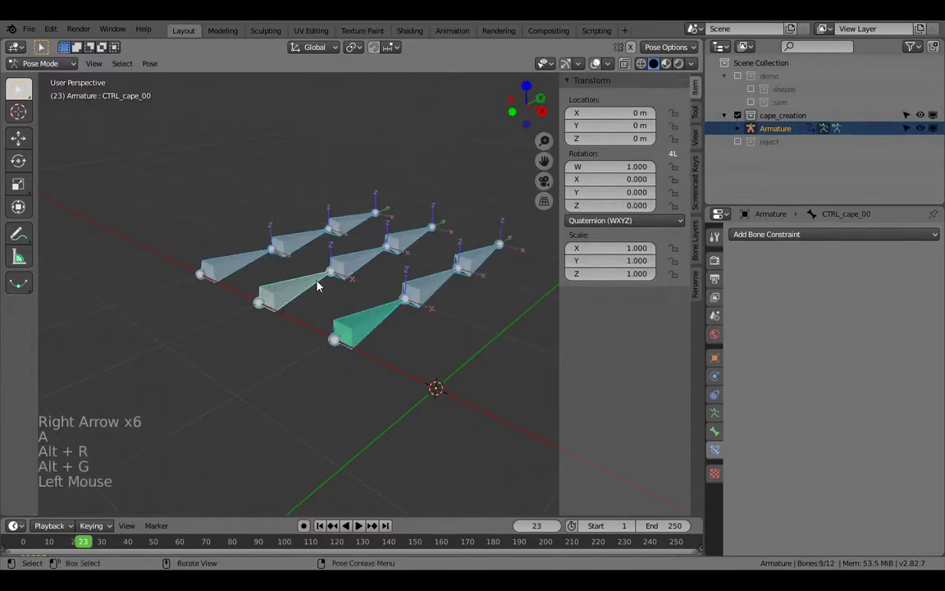
pyautogui.click(405, 335)
# Add a Copy Transforms constraint to TGT_cape_01 targeting CTRL_cape_01
pyautogui.click(384, 320)
pyautogui.click(361, 258)
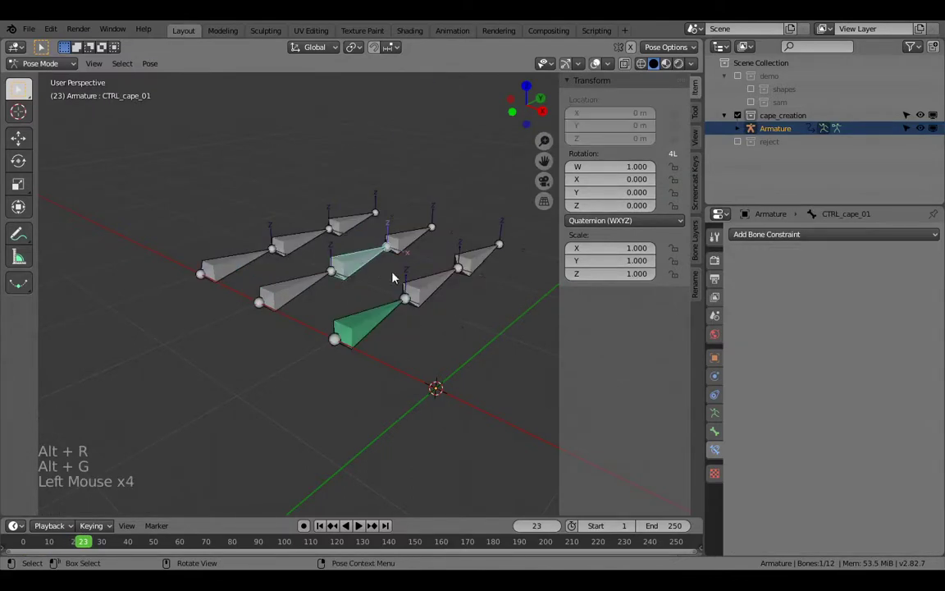
pyautogui.keyDown('shift'); pyautogui.click(440, 291); pyautogui.keyUp('shift')
pyautogui.hotkey('ctrl', 'shift', 'c')
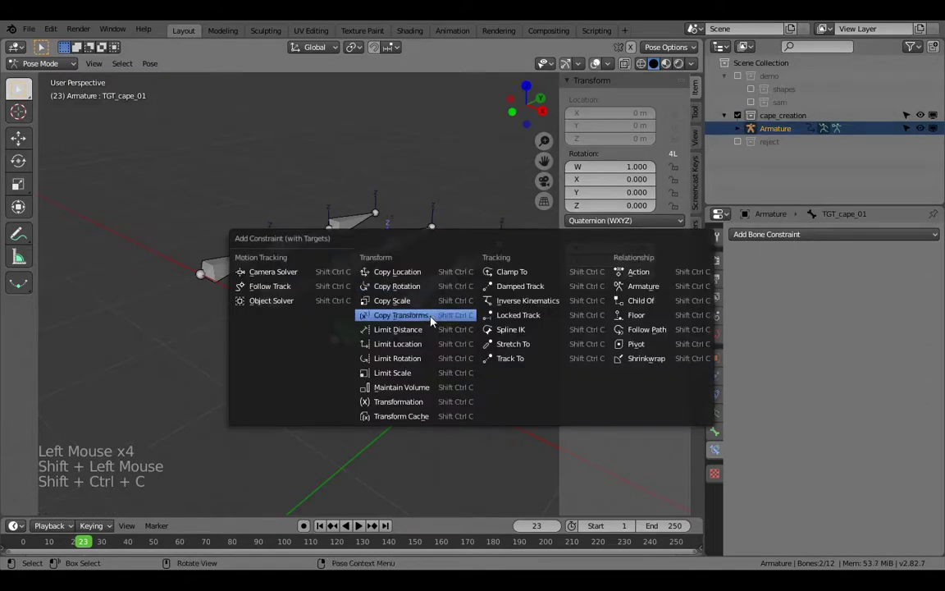
pyautogui.click(400, 315)
# Add a Copy Transforms constraint to TGT_cape_02 targeting CTRL_cape_02
pyautogui.click(408, 242)
pyautogui.keyDown('shift'); pyautogui.click(487, 268); pyautogui.keyUp('shift')
pyautogui.hotkey('ctrl', 'shift', 'c')
pyautogui.click(488, 265)
# Set both spaces of TGT_cape_01's Copy Transforms constraint to Local Space, keeping the mix at Replace
pyautogui.click(462, 266)
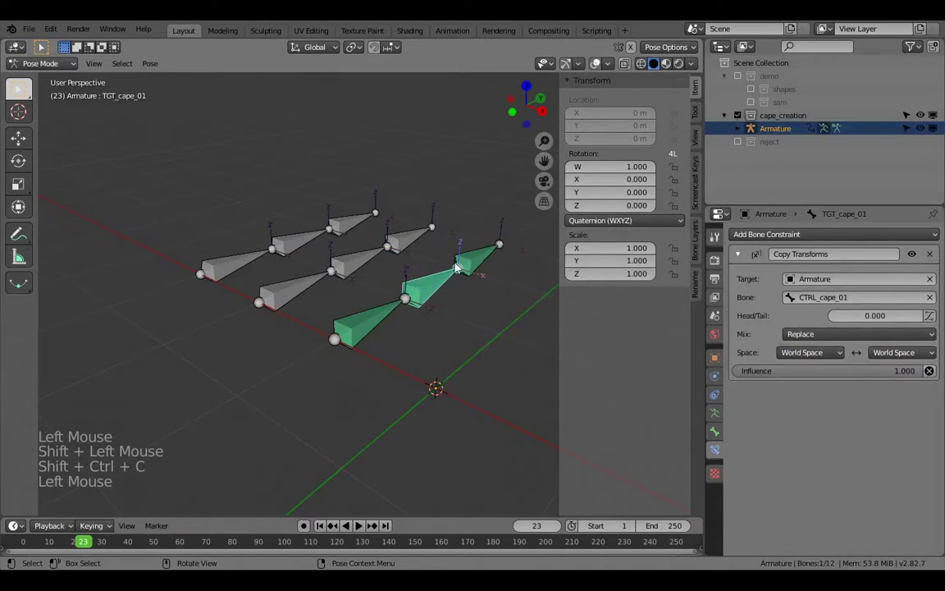
pyautogui.click(832, 333)
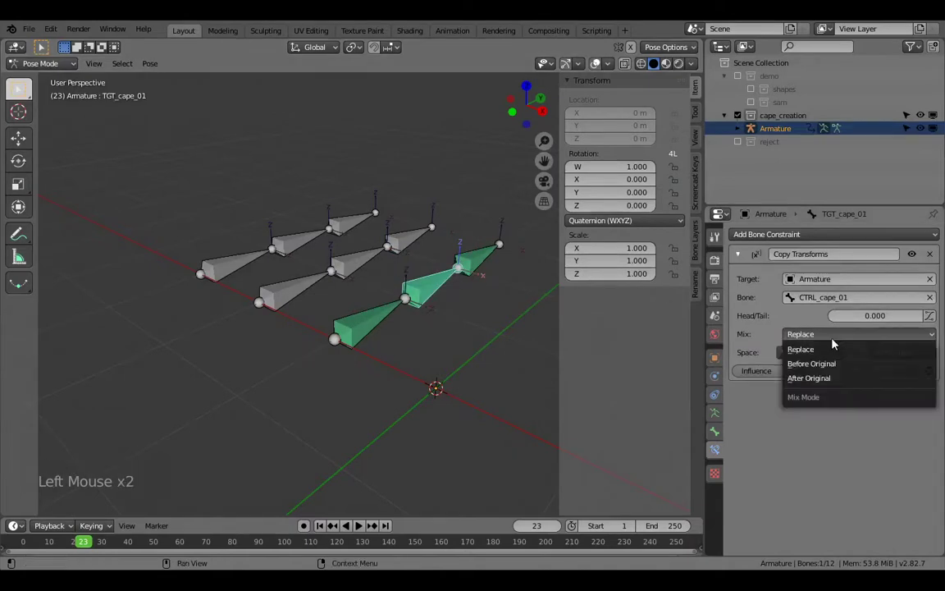
pyautogui.click(357, 320)
pyautogui.click(431, 286)
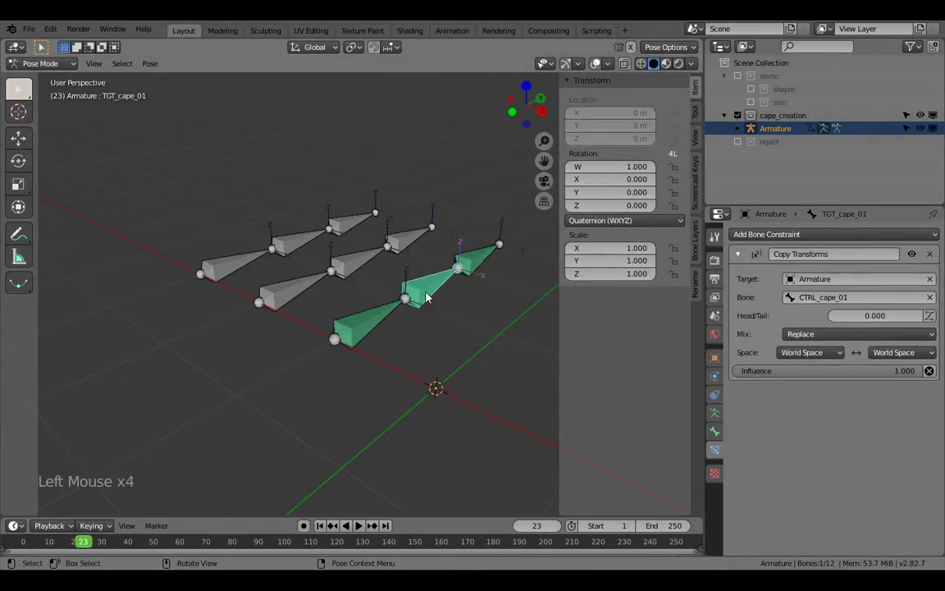
pyautogui.click(808, 352)
pyautogui.click(801, 410)
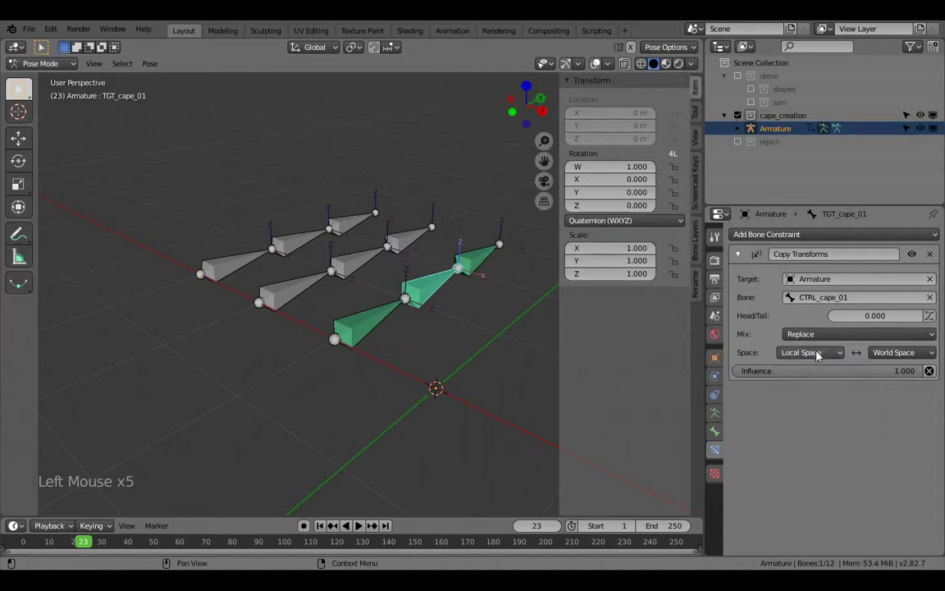
pyautogui.click(900, 352)
pyautogui.click(895, 410)
# Set both spaces of TGT_cape_02's Copy Transforms constraint to Local Space
pyautogui.click(480, 261)
pyautogui.click(808, 352)
pyautogui.click(801, 410)
pyautogui.click(901, 352)
pyautogui.click(894, 411)
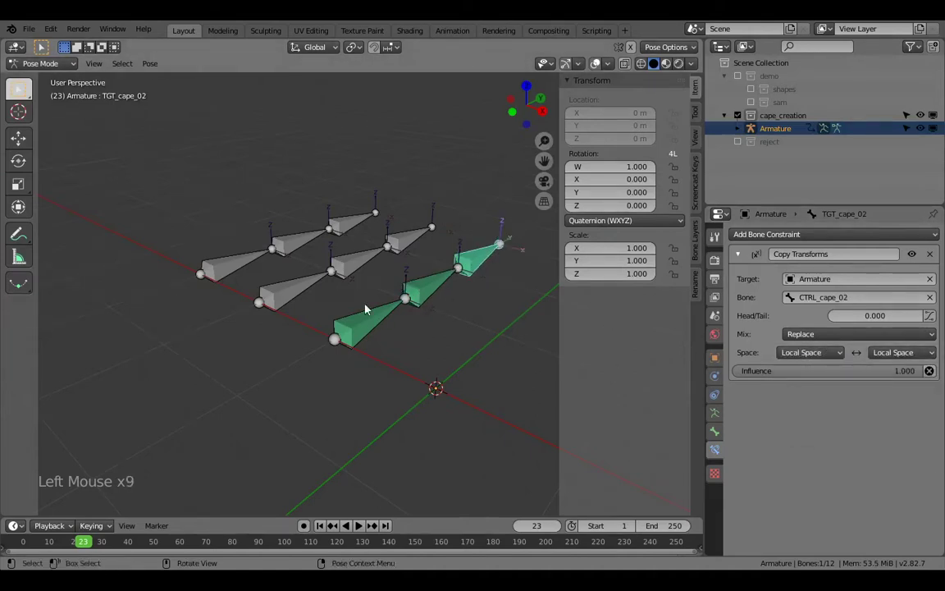
# Add a Copy Rotation constraint to TGT_cape_01 targeting ANM_cape_01
pyautogui.click(345, 325)
pyautogui.click(433, 294)
pyautogui.click(425, 288)
pyautogui.click(285, 245)
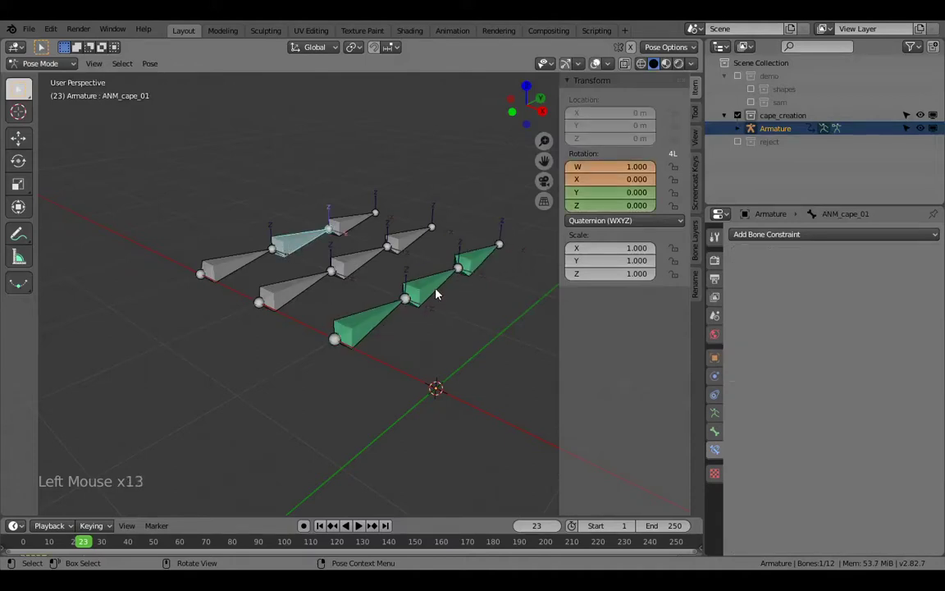
pyautogui.keyDown('shift'); pyautogui.click(435, 294); pyautogui.keyUp('shift')
pyautogui.hotkey('shift', 'ctrl', 'c')
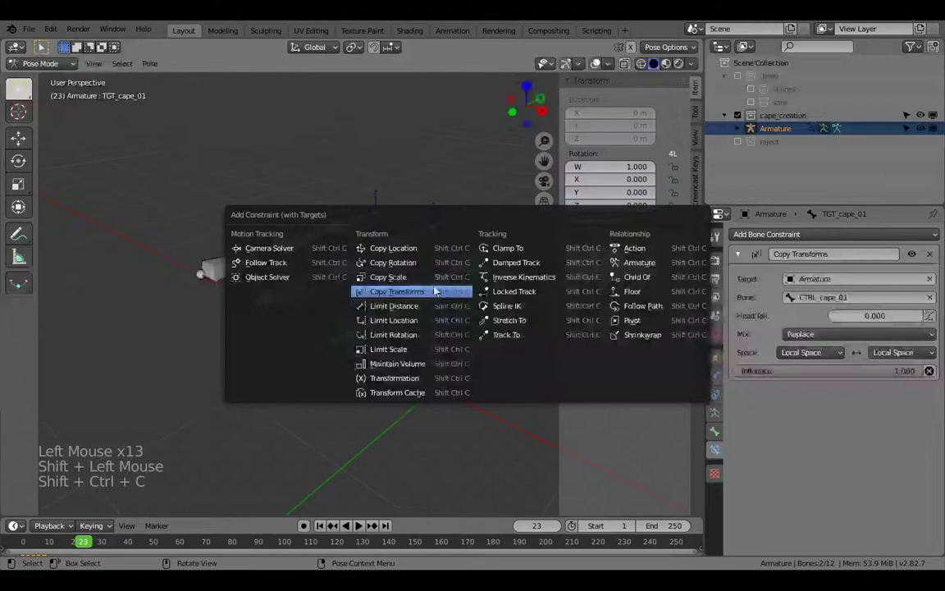
pyautogui.click(425, 264)
# Limit TGT_cape_01's Copy Rotation to the X axis, with Local Space for both spaces and the mix set to Add
pyautogui.click(820, 473)
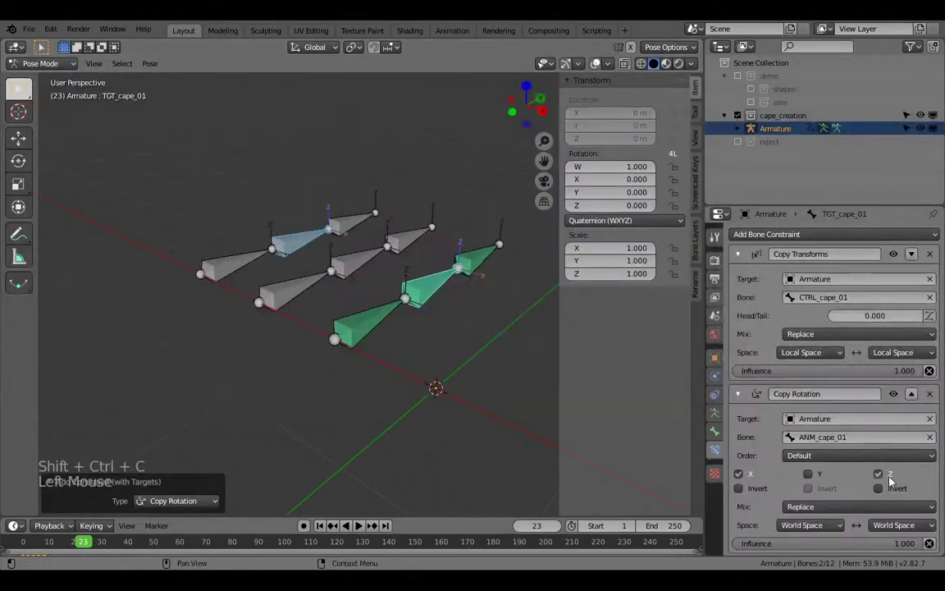
pyautogui.click(821, 523)
pyautogui.click(823, 507)
pyautogui.click(882, 524)
pyautogui.click(883, 507)
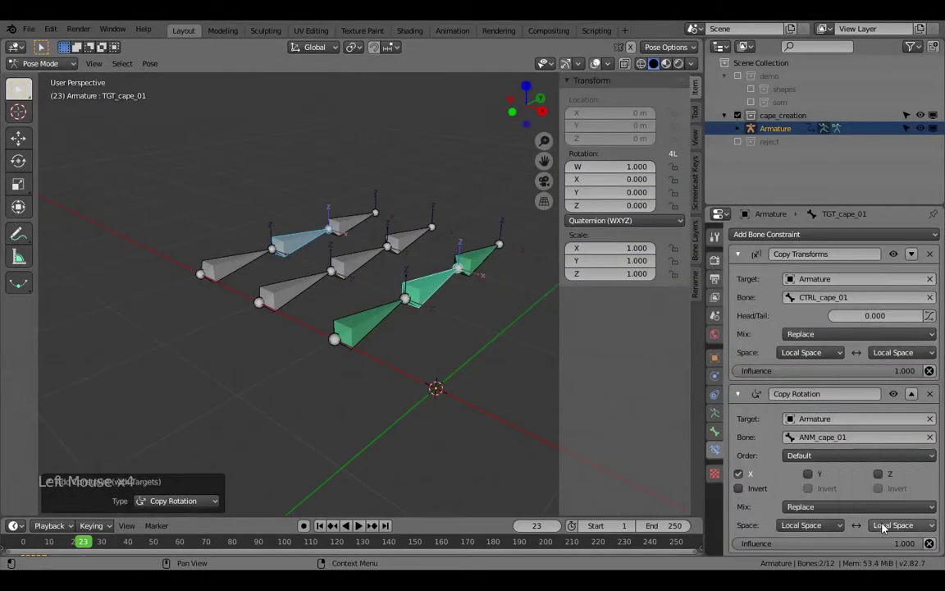
pyautogui.click(817, 507)
pyautogui.click(808, 477)
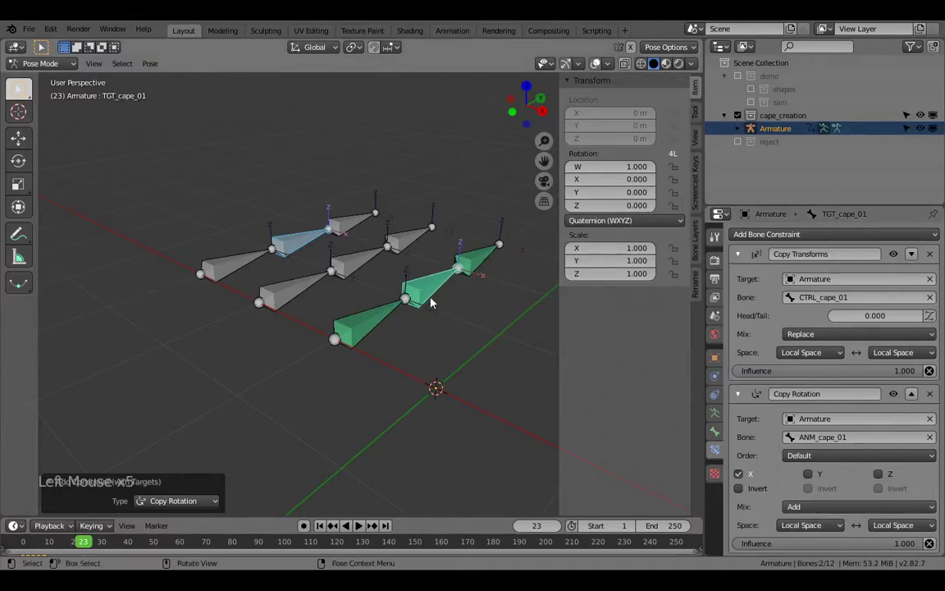
# Add a Copy Rotation constraint to TGT_cape_02 targeting ANM_cape_02
pyautogui.click(376, 321)
pyautogui.click(418, 302)
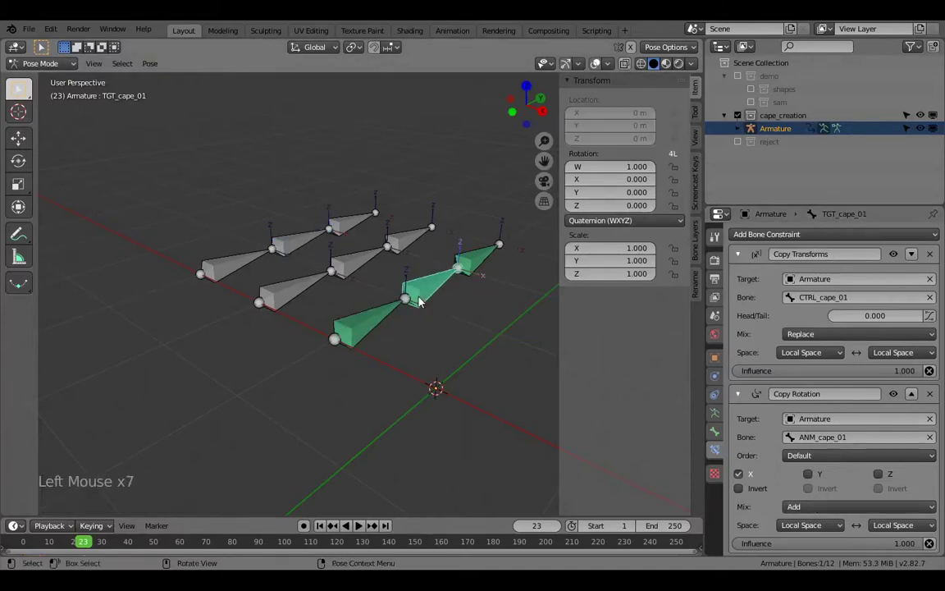
pyautogui.click(463, 268)
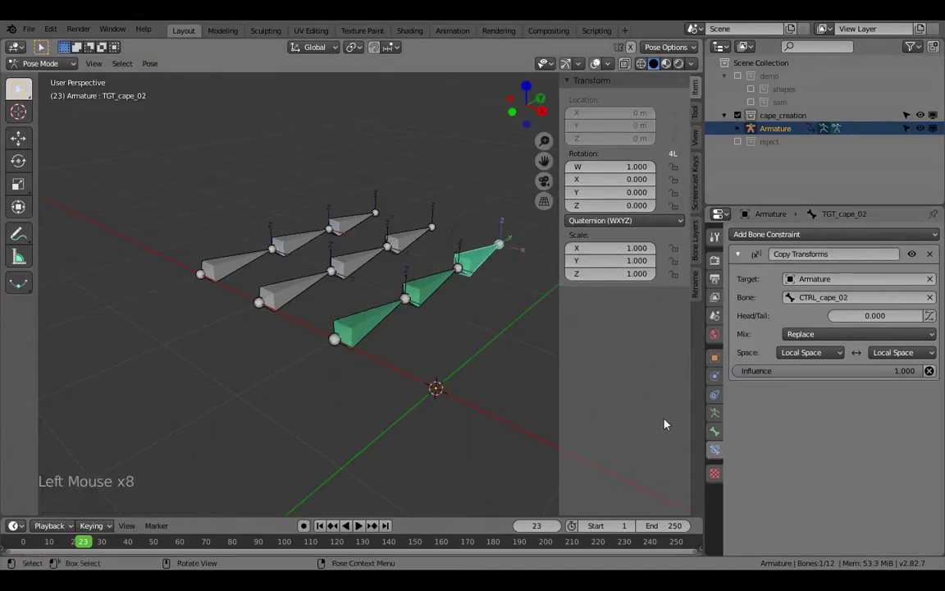
pyautogui.click(332, 223)
pyautogui.keyDown('shift'); pyautogui.click(443, 236); pyautogui.keyUp('shift')
pyautogui.hotkey('shift', 'ctrl', 'c')
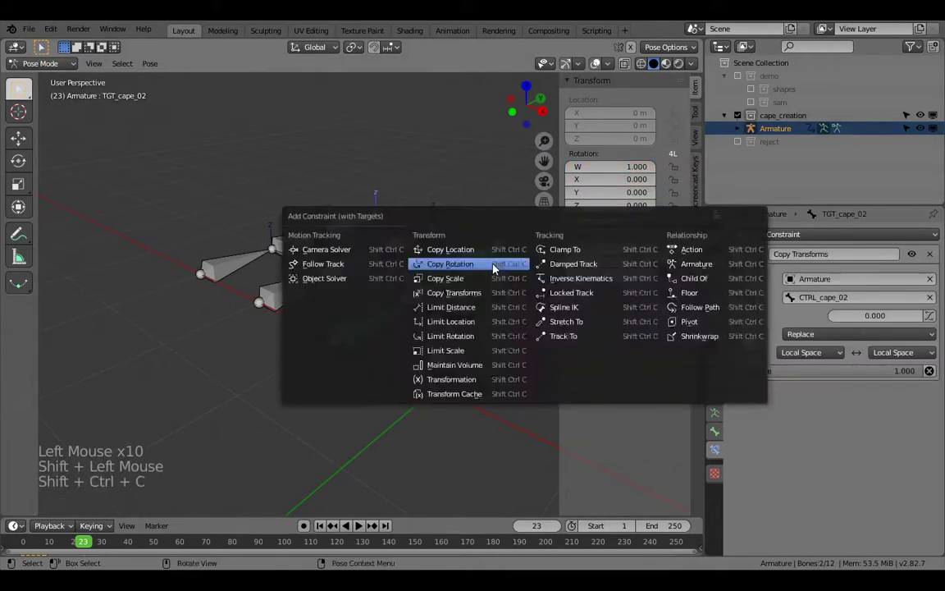
pyautogui.click(493, 265)
# Set TGT_cape_02's Copy Rotation to Local Space for both spaces, Add mix, and the X axis only
pyautogui.click(827, 525)
pyautogui.press('l')
pyautogui.click(900, 525)
pyautogui.press('l')
pyautogui.click(814, 508)
pyautogui.press('a')
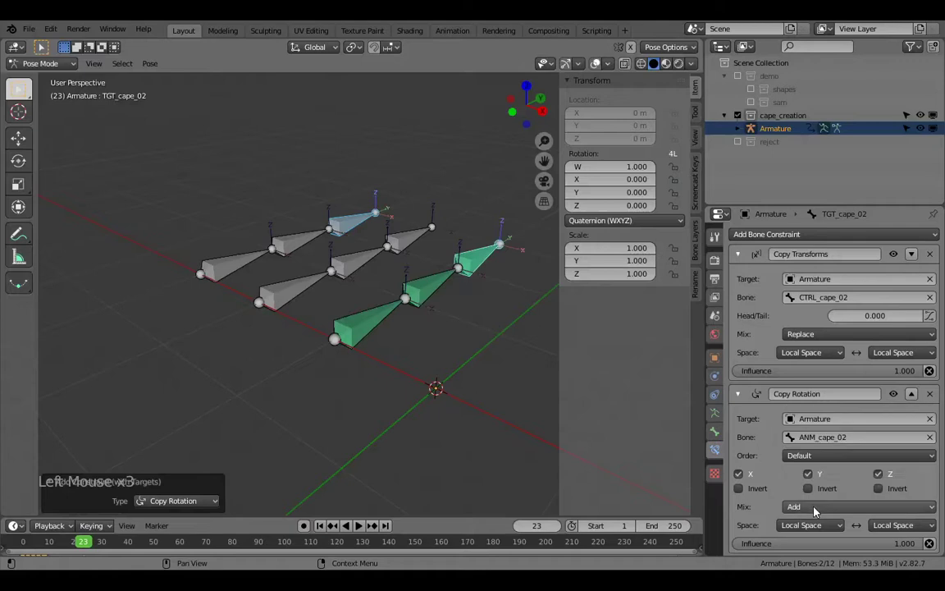
pyautogui.click(808, 474)
pyautogui.click(877, 473)
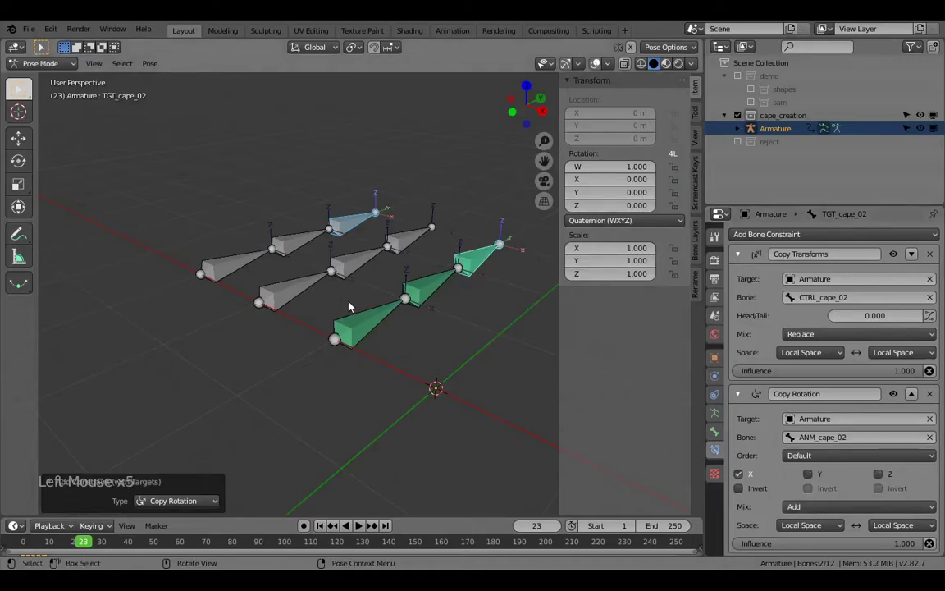
# Play the animation and freely rotate CTRL_cape_00 and CTRL_cape_01 to test the combined motion on the TGT chain
pyautogui.click(427, 297)
pyautogui.click(386, 330)
pyautogui.press('space')
pyautogui.click(299, 285)
pyautogui.press('r')
pyautogui.click(457, 229)
pyautogui.press('r')
pyautogui.press('r')
pyautogui.click(455, 288)
pyautogui.click(303, 187)
pyautogui.press('r')
pyautogui.press('r')
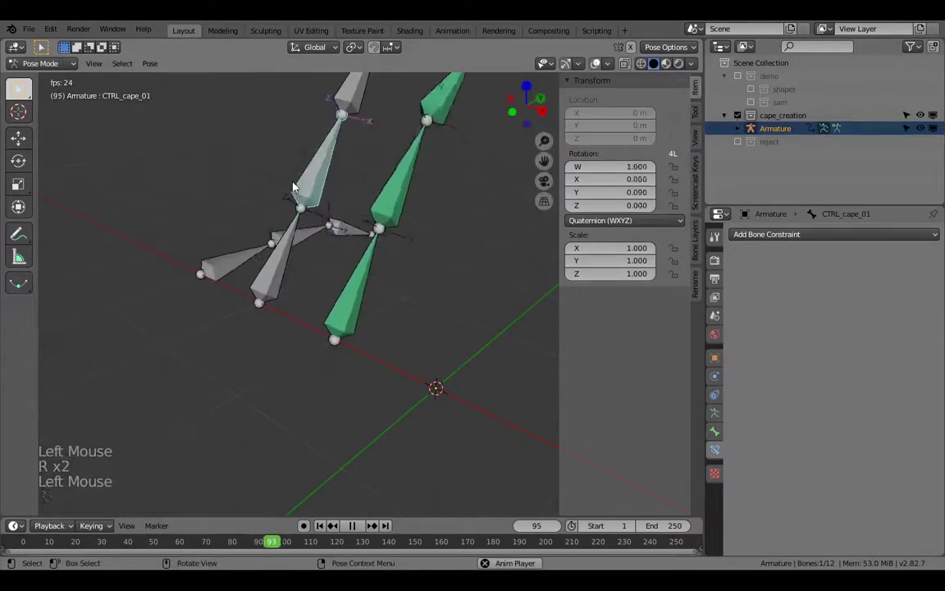
pyautogui.click(440, 352)
# Clear the rotation, location and scale of all visible bones and remain in Pose Mode
pyautogui.press('a')
pyautogui.hotkey('alt', 'r')
pyautogui.hotkey('alt', 'g')
pyautogui.hotkey('alt', 's')
pyautogui.hotkey('ctrl', 'Tab')
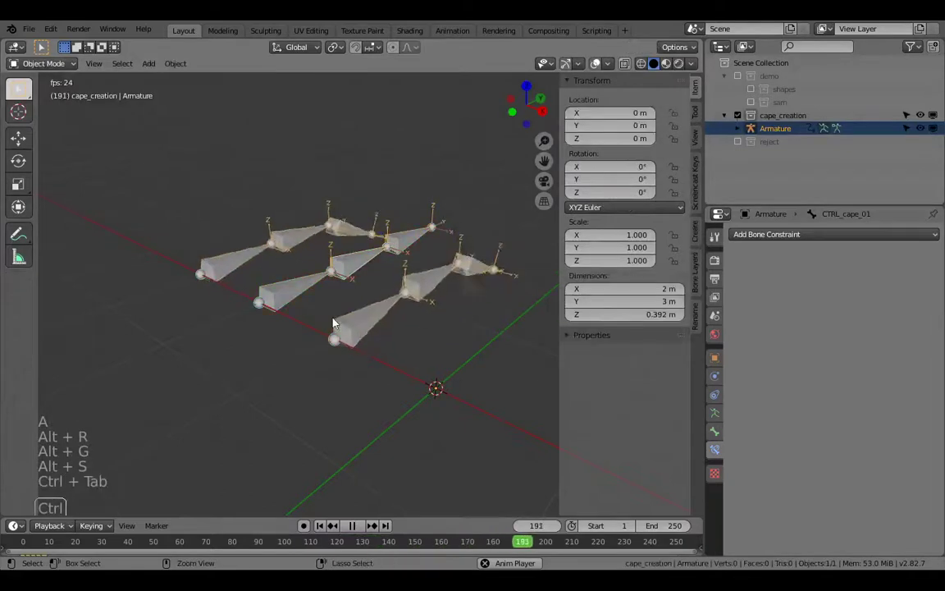
pyautogui.hotkey('ctrl', 'Tab')
# Stop playback, enter Edit Mode on the armature, reveal any hidden bones and show the armature's data properties
pyautogui.click(361, 324)
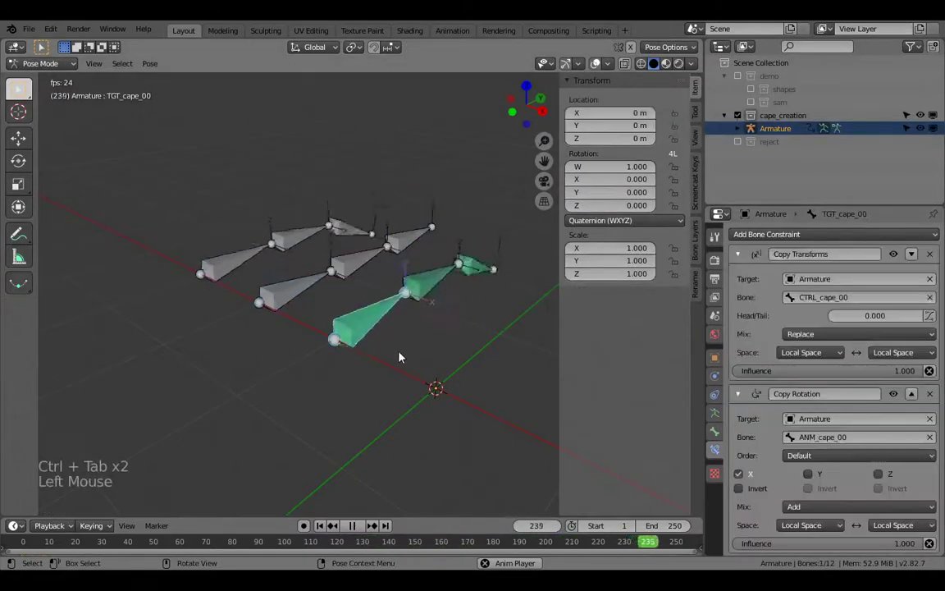
pyautogui.press('Tab')
pyautogui.press('space')
pyautogui.moveTo(384, 381); pyautogui.dragTo(399, 392, button='middle')
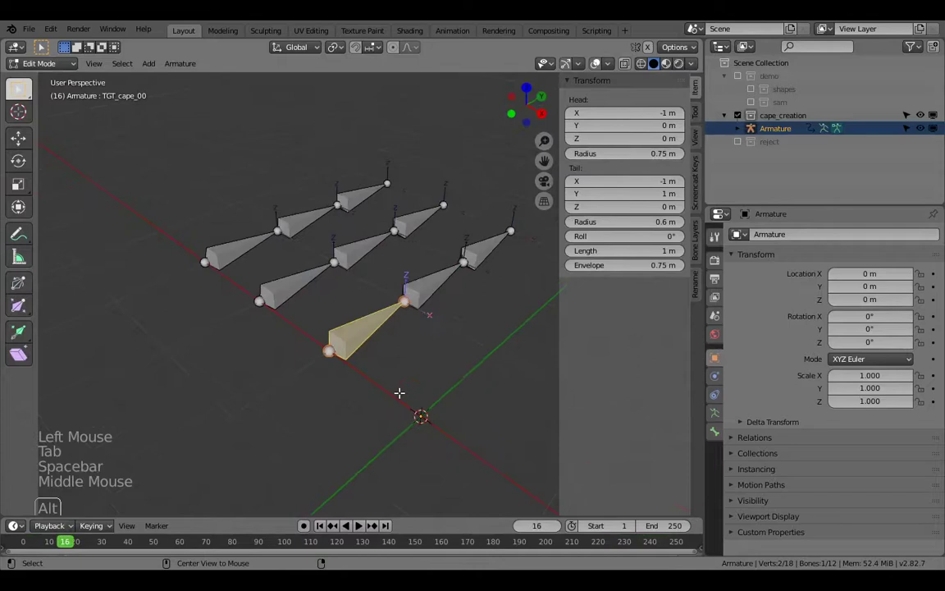
pyautogui.hotkey('alt', 'h')
pyautogui.click(715, 413)
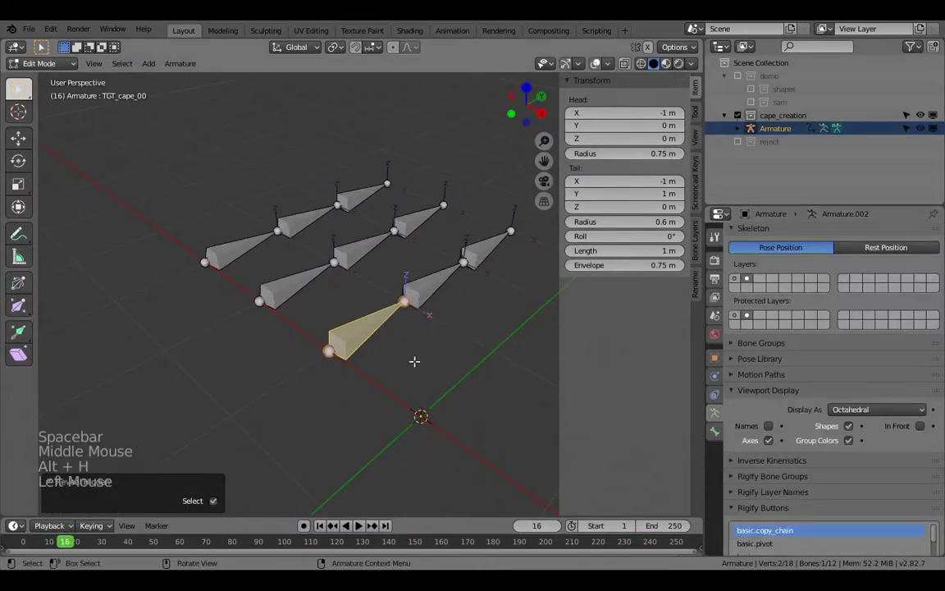
pyautogui.click(323, 293)
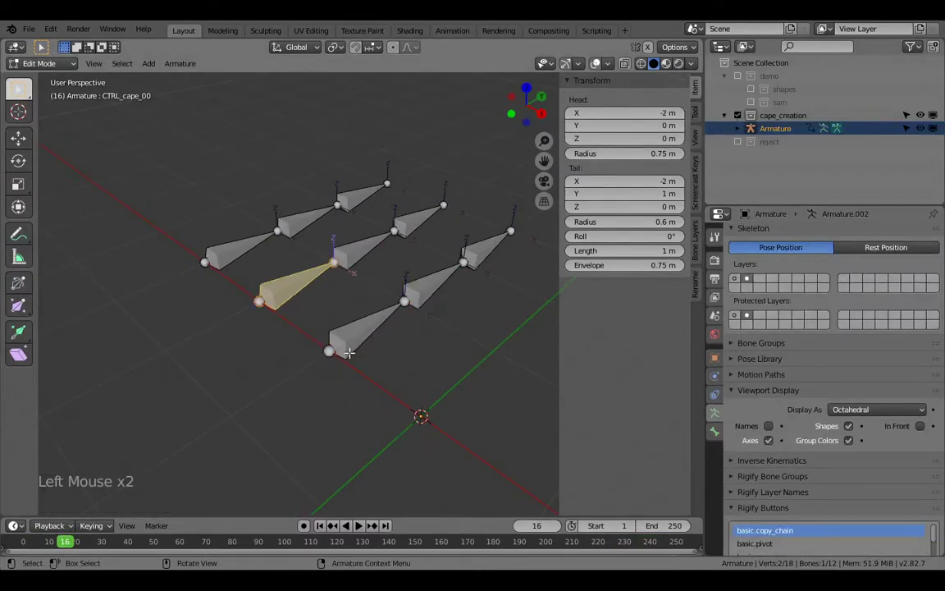
pyautogui.click(363, 324)
pyautogui.click(247, 238)
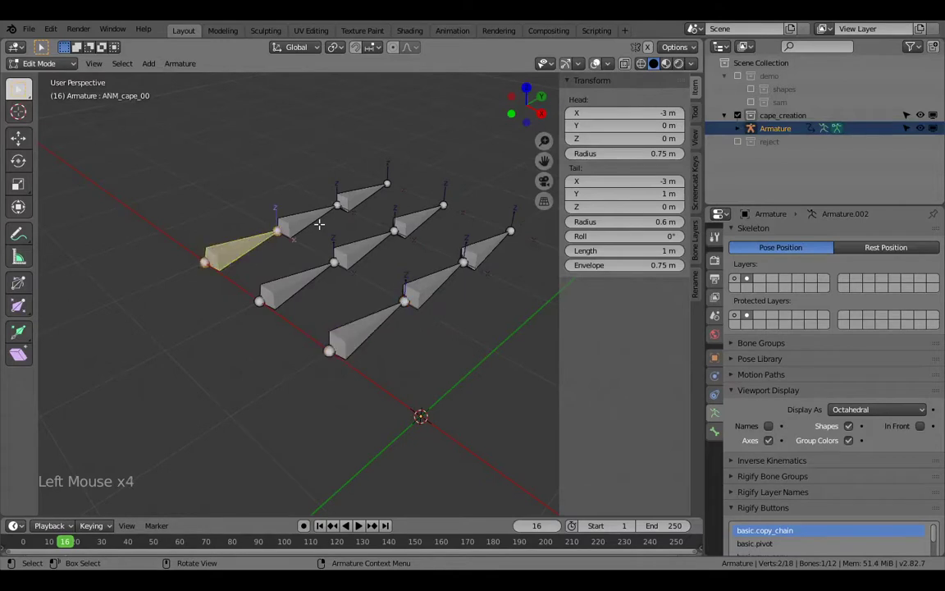
pyautogui.keyDown('shift'); pyautogui.click(305, 218); pyautogui.keyUp('shift')
pyautogui.keyDown('shift'); pyautogui.click(365, 195); pyautogui.keyUp('shift')
pyautogui.click(380, 314)
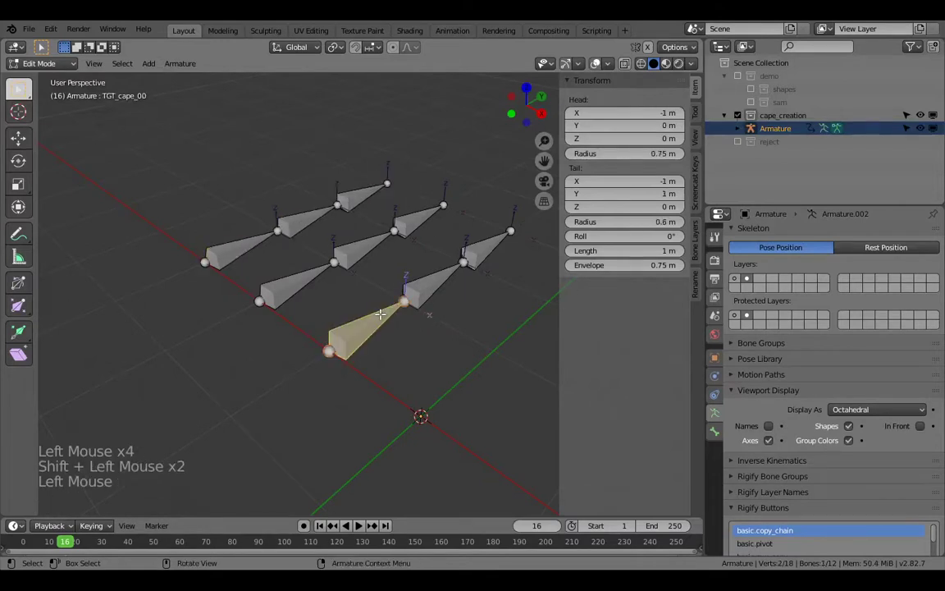
pyautogui.keyDown('shift'); pyautogui.click(422, 277); pyautogui.keyUp('shift')
# Select the three CTRL_cape bones and move them to the third bone layer
pyautogui.press('c')
pyautogui.moveTo(273, 279)
pyautogui.mouseDown()
pyautogui.moveTo(248, 266)
pyautogui.moveTo(333, 211)
pyautogui.moveTo(416, 223)
pyautogui.moveTo(338, 250)
pyautogui.mouseUp()
pyautogui.click(355, 249)
pyautogui.keyDown('shift'); pyautogui.click(297, 281); pyautogui.keyUp('shift')
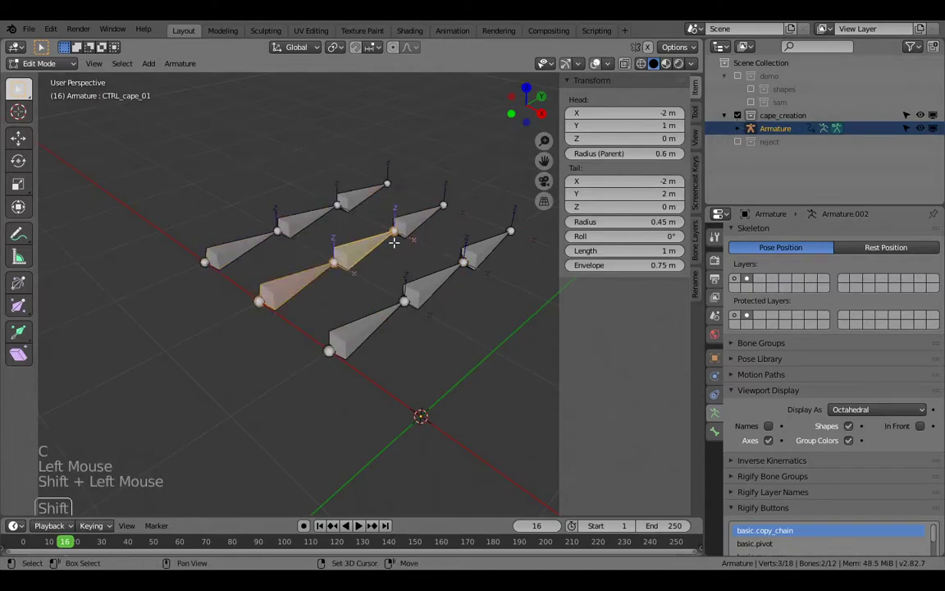
pyautogui.keyDown('shift'); pyautogui.click(417, 222); pyautogui.keyUp('shift')
pyautogui.press('m')
pyautogui.click(442, 261)
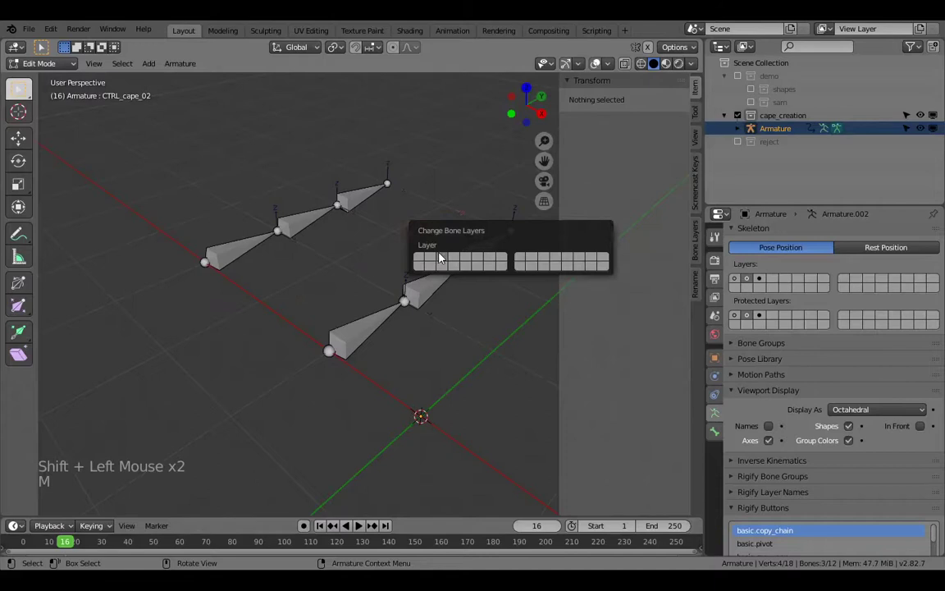
# Select the three ANM_cape bones and move them to the fourth bone layer
pyautogui.click(221, 247)
pyautogui.press('c')
pyautogui.moveTo(246, 230); pyautogui.dragTo(371, 182)
pyautogui.press('m')
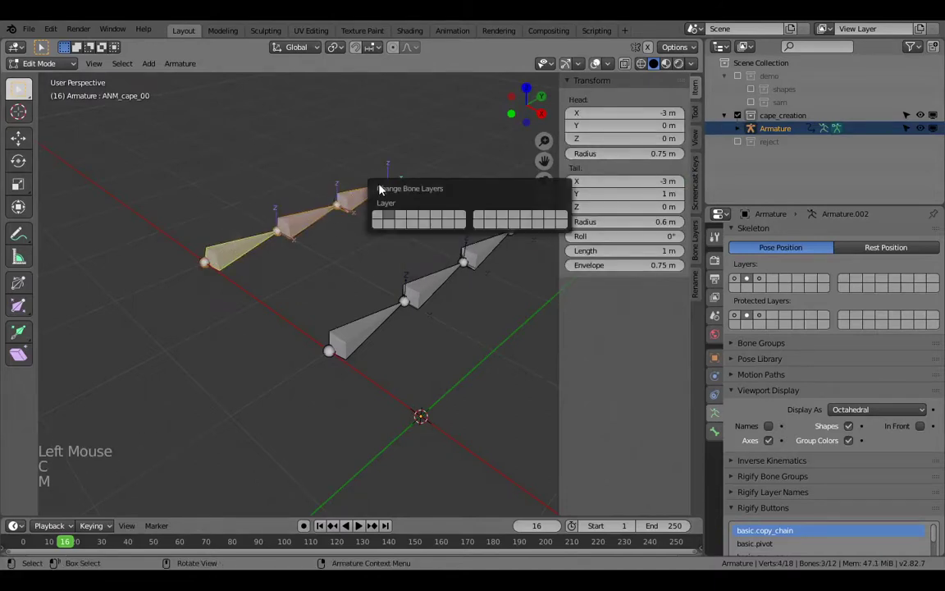
pyautogui.click(415, 216)
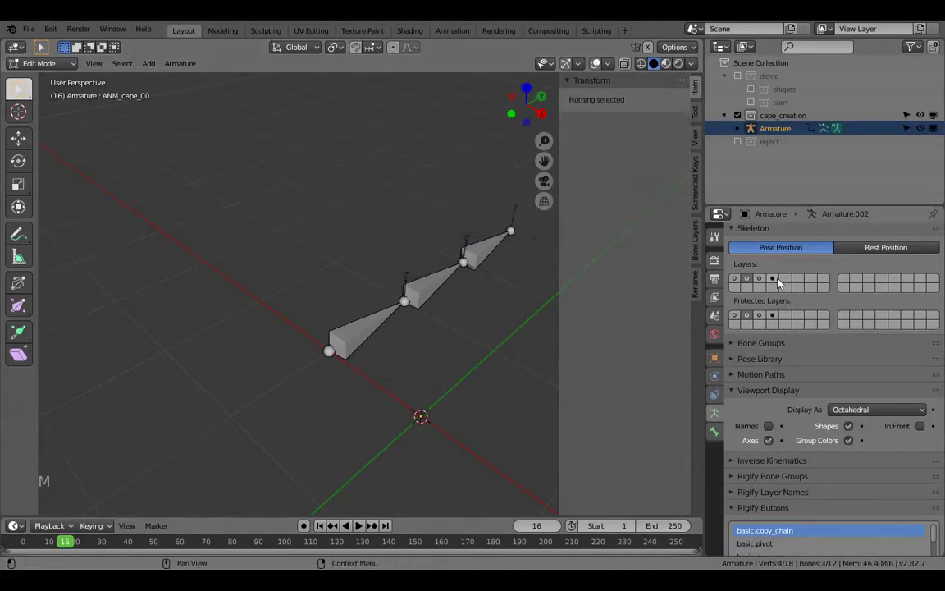
# Check the first four armature layers one at a time and make all four visible together
pyautogui.click(775, 282)
pyautogui.click(760, 282)
pyautogui.click(748, 282)
pyautogui.click(736, 283)
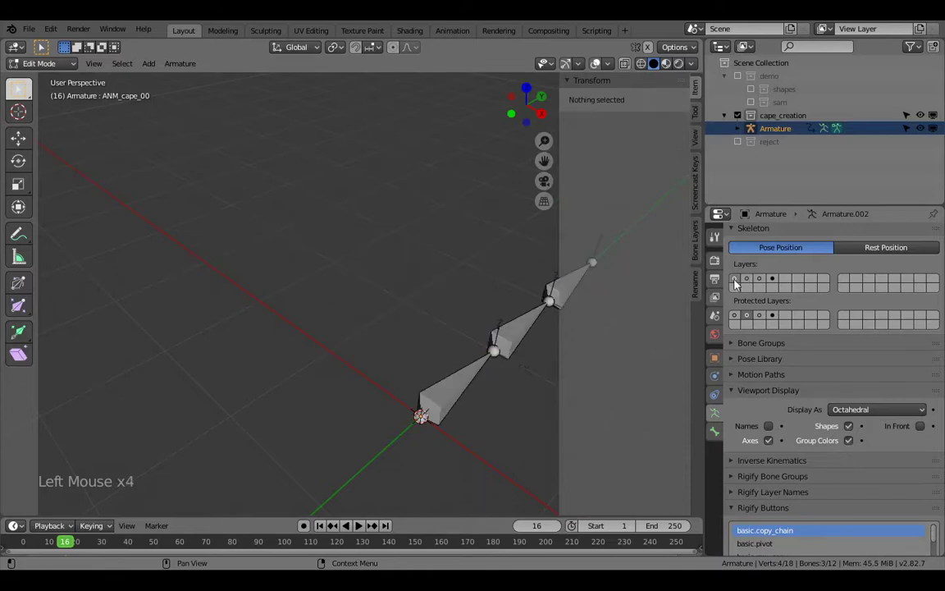
pyautogui.keyDown('shift'); pyautogui.click(773, 283); pyautogui.keyUp('shift')
pyautogui.keyDown('shift'); pyautogui.moveTo(773, 281); pyautogui.dragTo(747, 283); pyautogui.keyUp('shift')
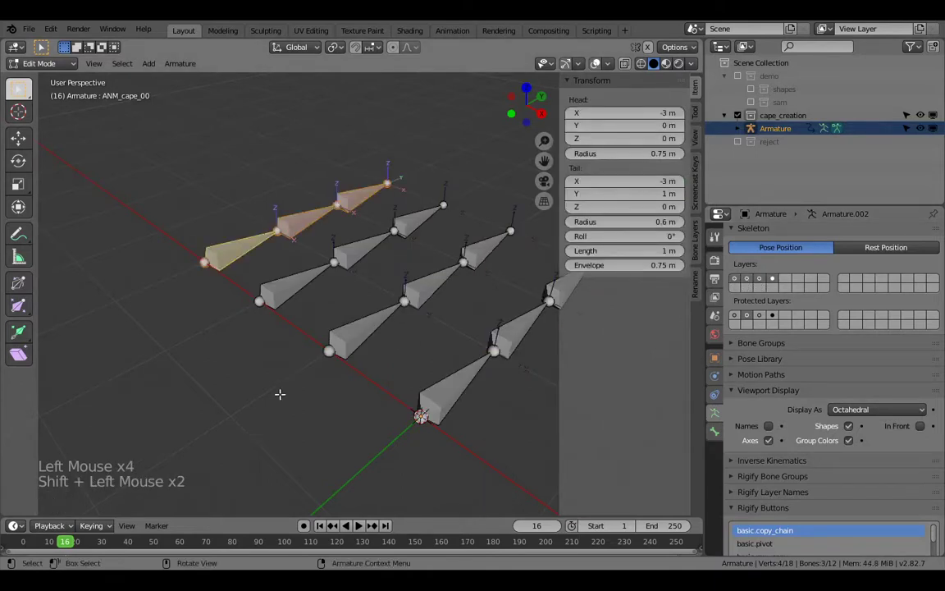
# Select the three TGT_cape bones and move them along X onto the base chain at the origin
pyautogui.press('a')
pyautogui.click(354, 335)
pyautogui.scroll(-1, 393, 327)
pyautogui.press('c')
pyautogui.moveTo(412, 322); pyautogui.dragTo(472, 244)
pyautogui.rightClick(473, 244)
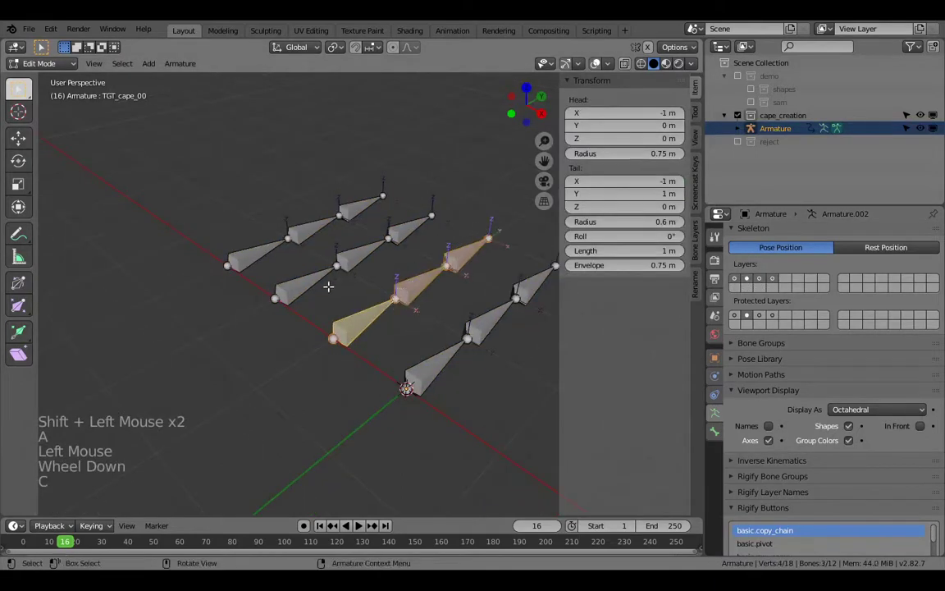
pyautogui.press('g')
pyautogui.press('x')
pyautogui.click(396, 355)
# Select the three CTRL_cape bones and move them 2 m along X onto the base chain
pyautogui.press('c')
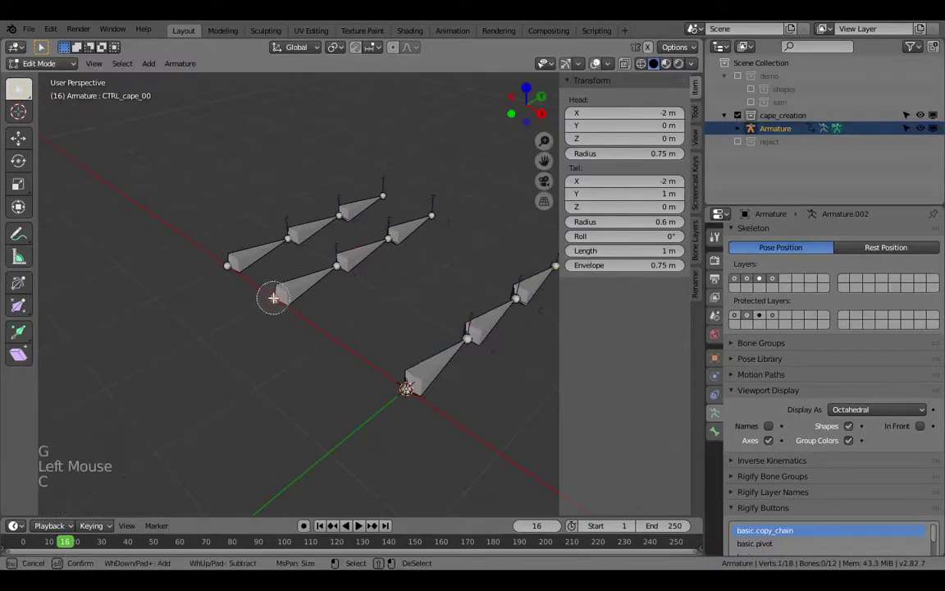
pyautogui.moveTo(268, 295); pyautogui.dragTo(436, 217)
pyautogui.press('g')
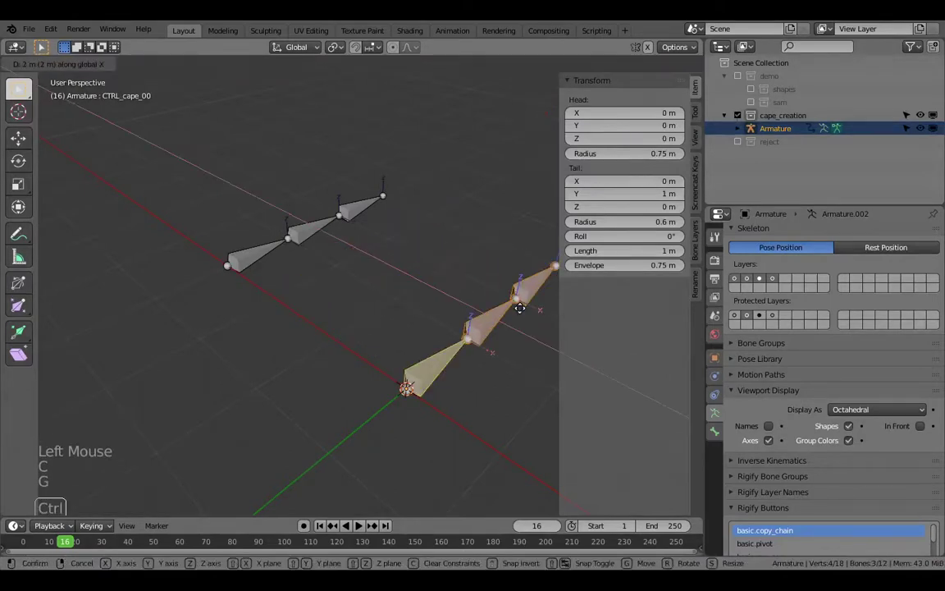
pyautogui.click(283, 270)
# Select the three ANM_cape bones and move them 3 m along X onto the base chain
pyautogui.click(235, 279)
pyautogui.press('c')
pyautogui.moveTo(235, 279); pyautogui.dragTo(359, 204)
pyautogui.press('g')
pyautogui.click(473, 402)
pyautogui.moveTo(474, 402); pyautogui.dragTo(506, 407, button='middle')
pyautogui.keyDown('shift'); pyautogui.moveTo(506, 407); pyautogui.dragTo(405, 376, button='middle'); pyautogui.keyUp('shift')
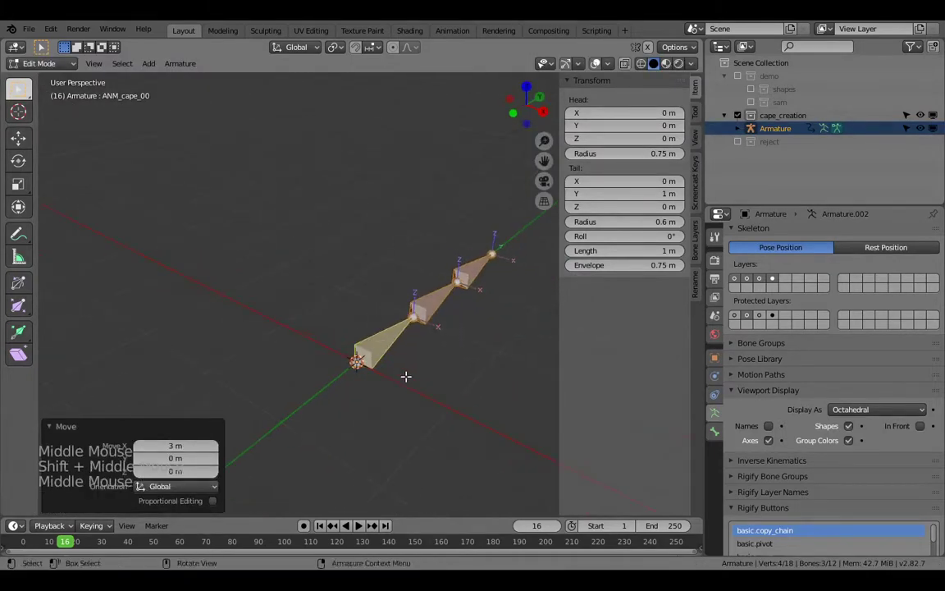
# Switch the armature to Pose Mode and select its base bone on the fourth bone layer
pyautogui.click(771, 281)
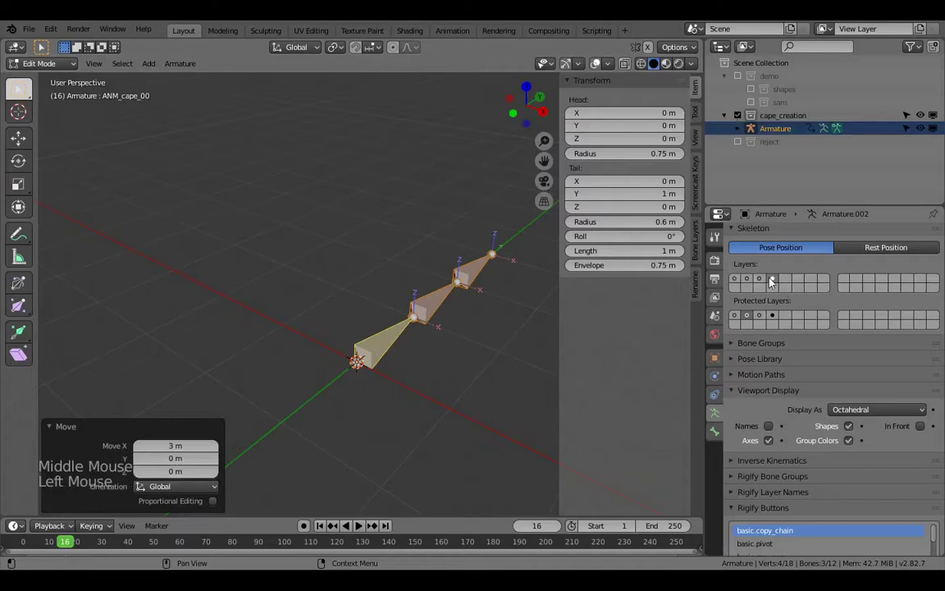
pyautogui.hotkey('ctrl', 'Tab')
pyautogui.click(465, 392)
pyautogui.click(407, 326)
pyautogui.keyDown('shift'); pyautogui.moveTo(461, 331); pyautogui.dragTo(424, 328, button='middle'); pyautogui.keyUp('shift')
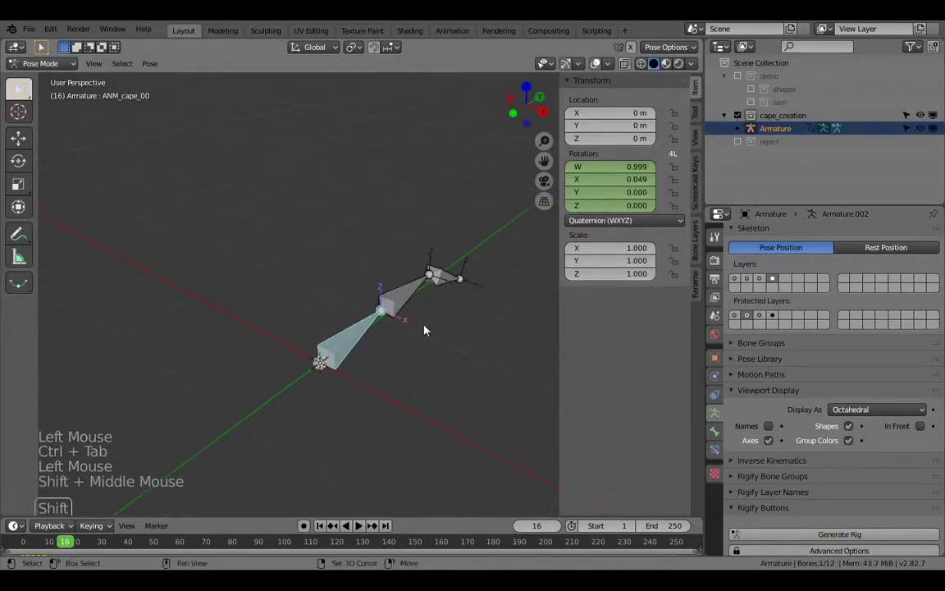
# Play the animation with only the third bone layer displayed and its base control bone selected
pyautogui.click(761, 280)
pyautogui.doubleClick(379, 328)
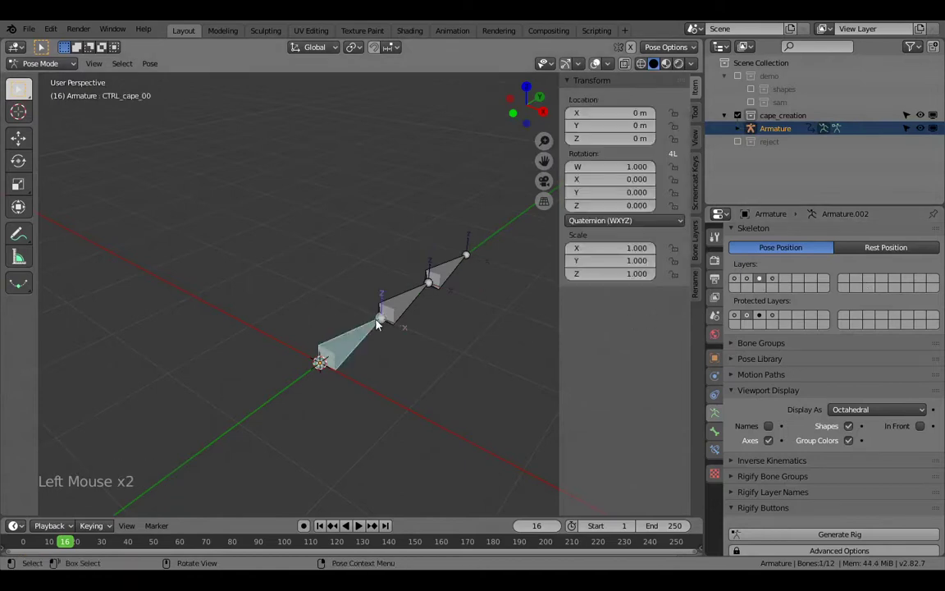
pyautogui.press('space')
pyautogui.press('g')
pyautogui.moveTo(417, 371); pyautogui.dragTo(400, 357, button='middle')
pyautogui.press('space')
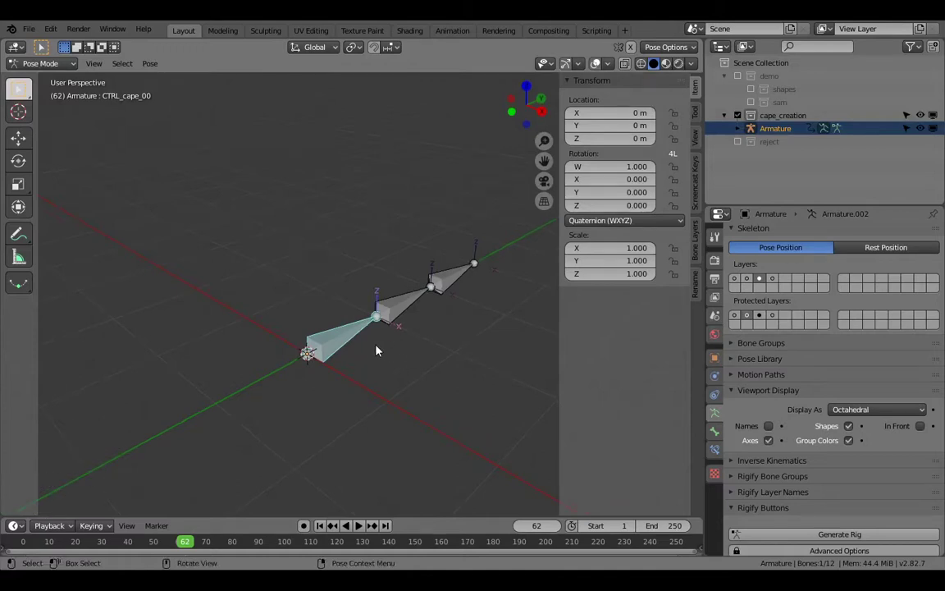
# Display all four bone layers of the armature together
pyautogui.hotkey('ctrl', 'Tab')
pyautogui.click(351, 343)
pyautogui.hotkey('ctrl', 'Tab')
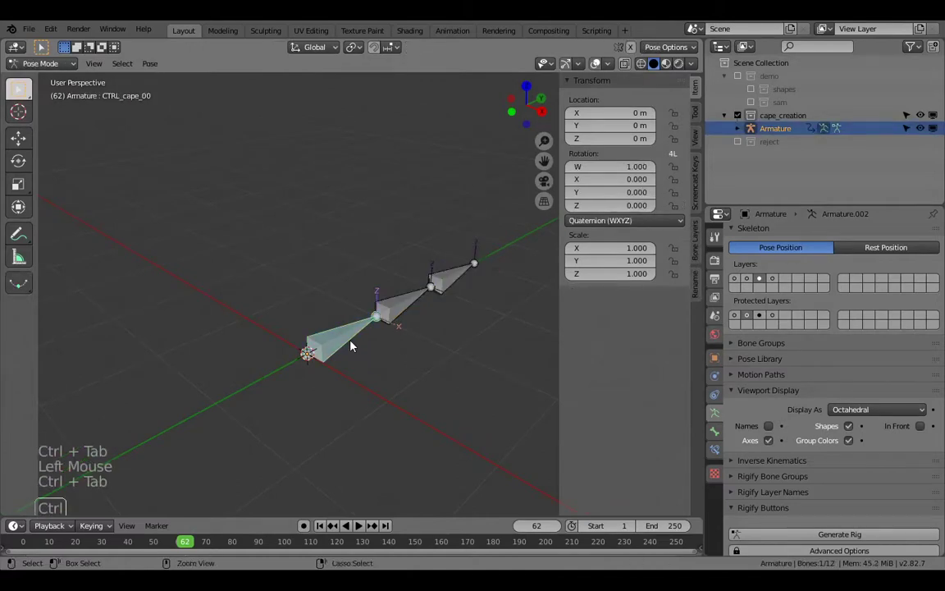
pyautogui.click(774, 281)
pyautogui.keyDown('shift'); pyautogui.click(756, 282); pyautogui.keyUp('shift')
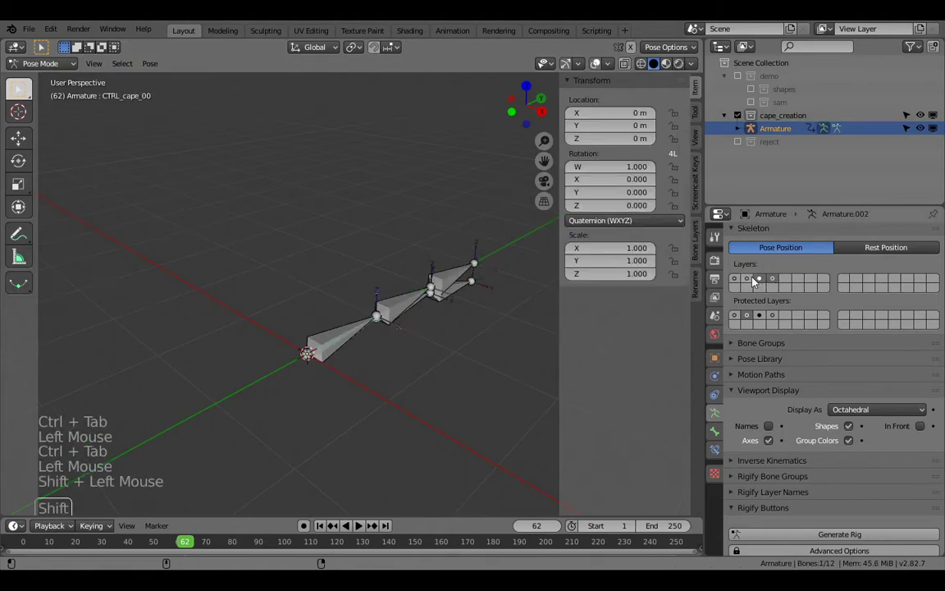
pyautogui.click(269, 313)
# Move all bones 1 m along the X axis in Edit Mode
pyautogui.press('Tab')
pyautogui.press('a')
pyautogui.moveTo(361, 338); pyautogui.dragTo(455, 382, button='middle')
pyautogui.press('g')
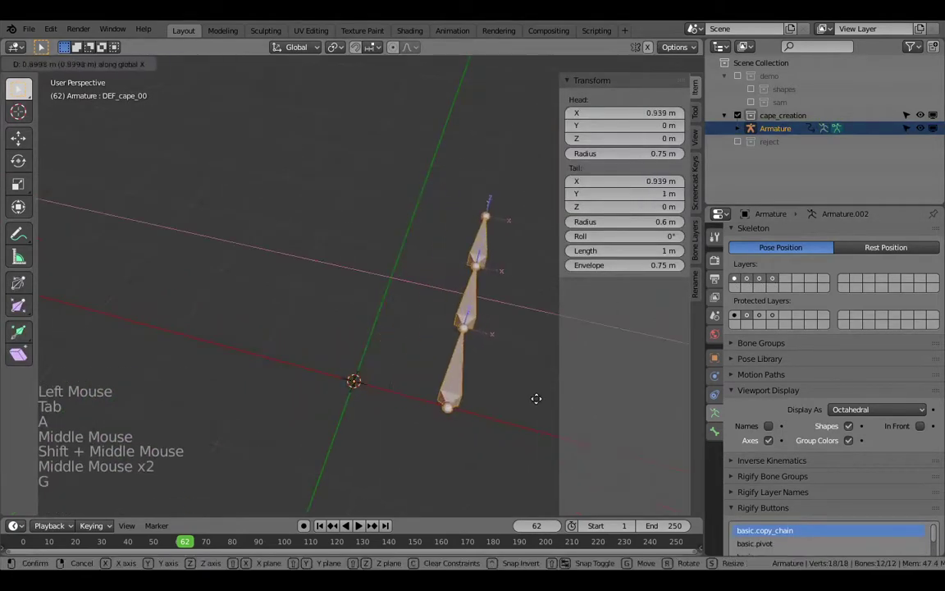
pyautogui.keyDown('ctrl'); pyautogui.click(538, 399); pyautogui.keyUp('ctrl')
pyautogui.keyDown('shift'); pyautogui.moveTo(537, 399); pyautogui.dragTo(494, 365, button='middle'); pyautogui.keyUp('shift')
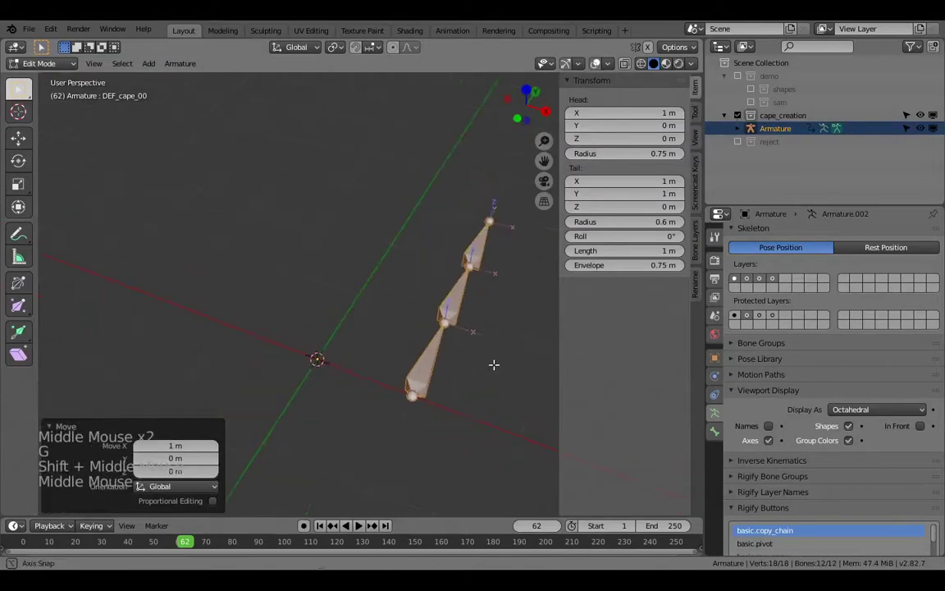
# Duplicate the bone chain twice, offsetting each copy by -1 m along X, and return to Pose Mode
pyautogui.hotkey('shift', 'd')
pyautogui.keyDown('ctrl'); pyautogui.click(404, 356); pyautogui.keyUp('ctrl')
pyautogui.hotkey('shift', 'd')
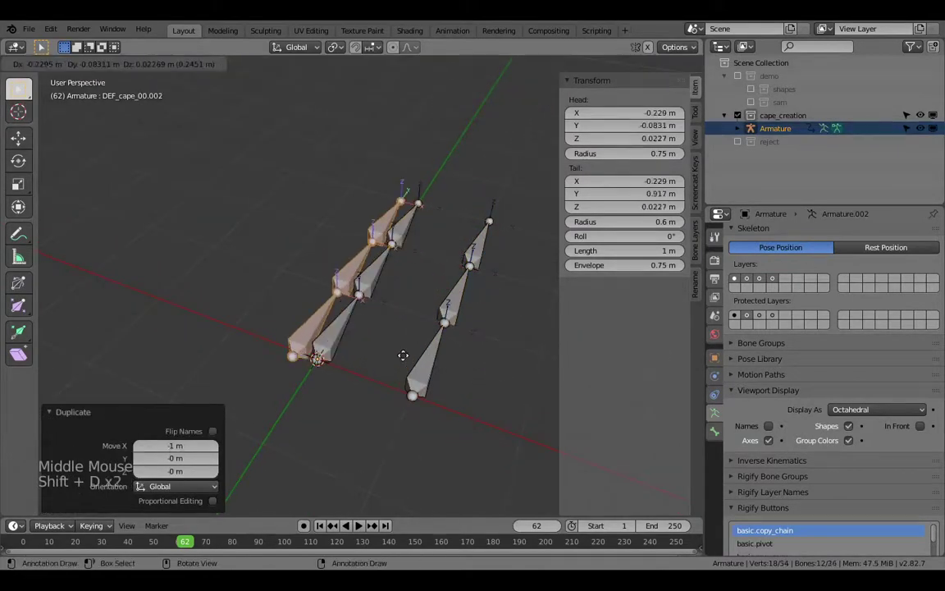
pyautogui.keyDown('ctrl'); pyautogui.click(352, 346); pyautogui.keyUp('ctrl')
pyautogui.press('Tab')
pyautogui.moveTo(372, 295); pyautogui.dragTo(548, 278, button='middle')
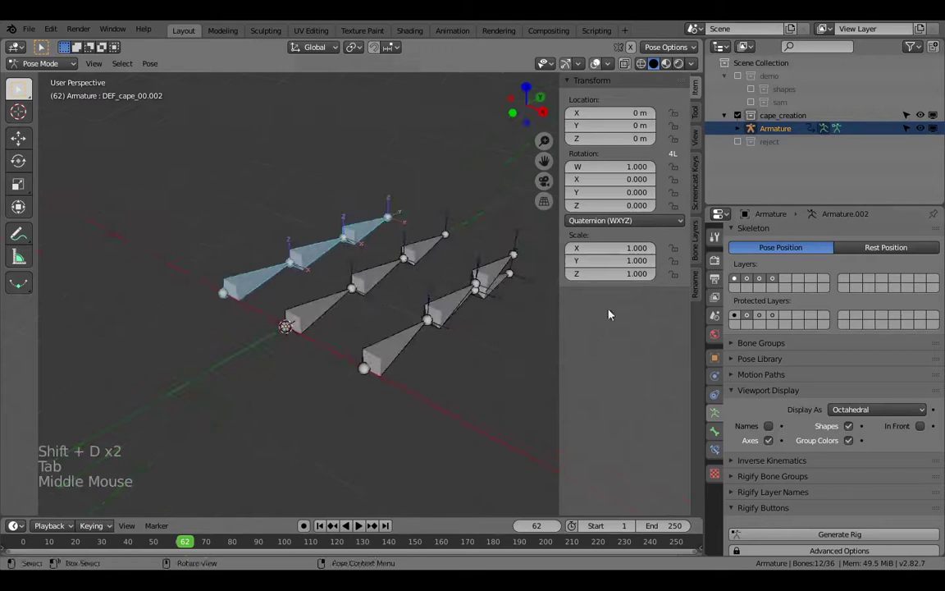
# Display only the fourth bone layer and play the animation with the original chain's base bone selected
pyautogui.click(753, 281)
pyautogui.click(746, 284)
pyautogui.click(748, 279)
pyautogui.click(759, 280)
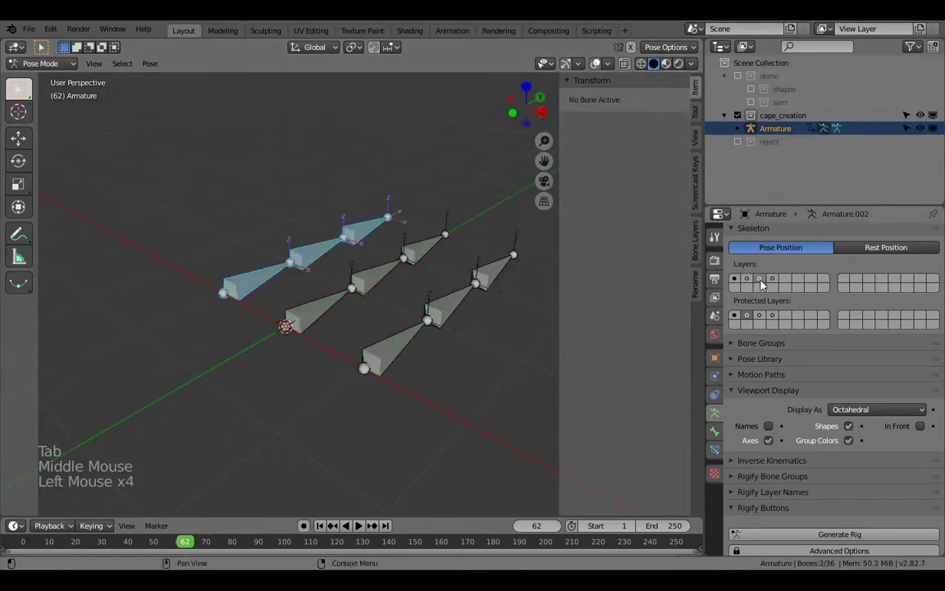
pyautogui.click(774, 283)
pyautogui.click(422, 324)
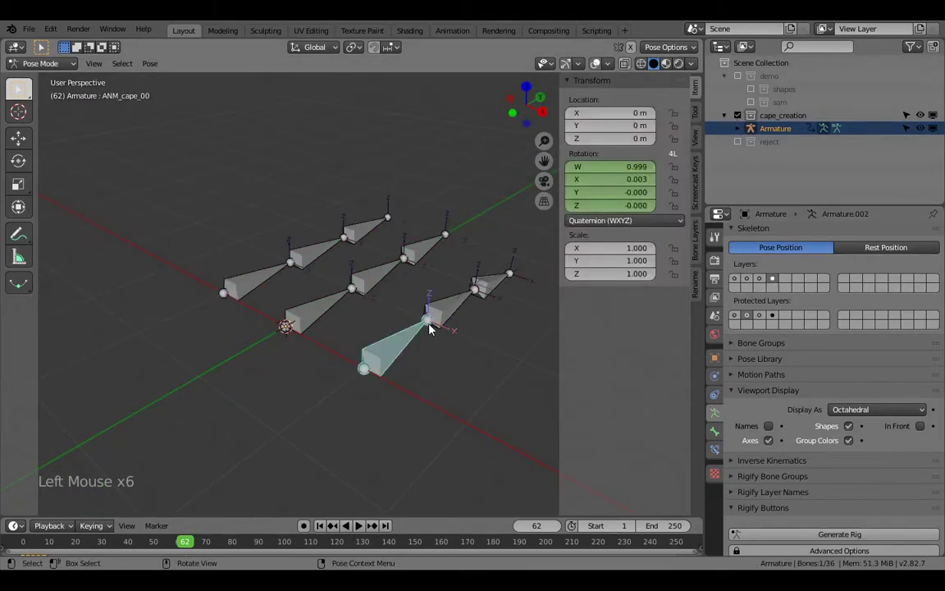
pyautogui.press('space')
pyautogui.press('space')
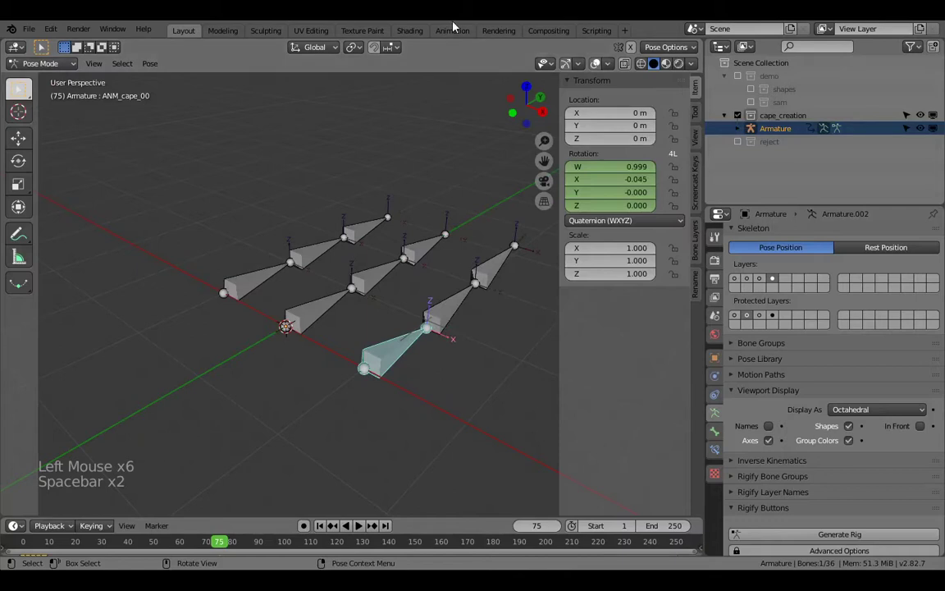
# Switch to the Animation workspace and select all six bones of the two duplicated chains
pyautogui.click(367, 316)
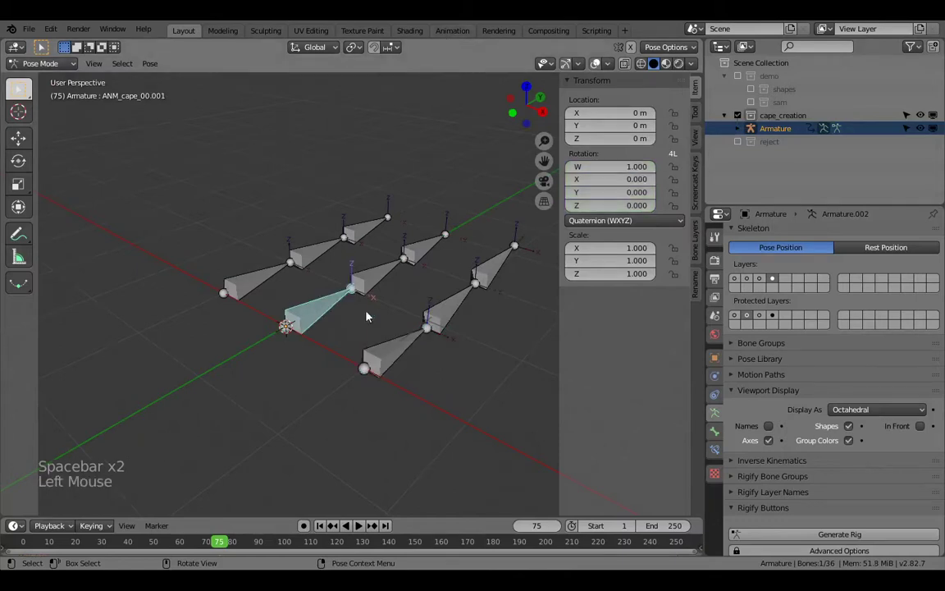
pyautogui.click(452, 30)
pyautogui.moveTo(542, 314); pyautogui.dragTo(493, 353, button='middle')
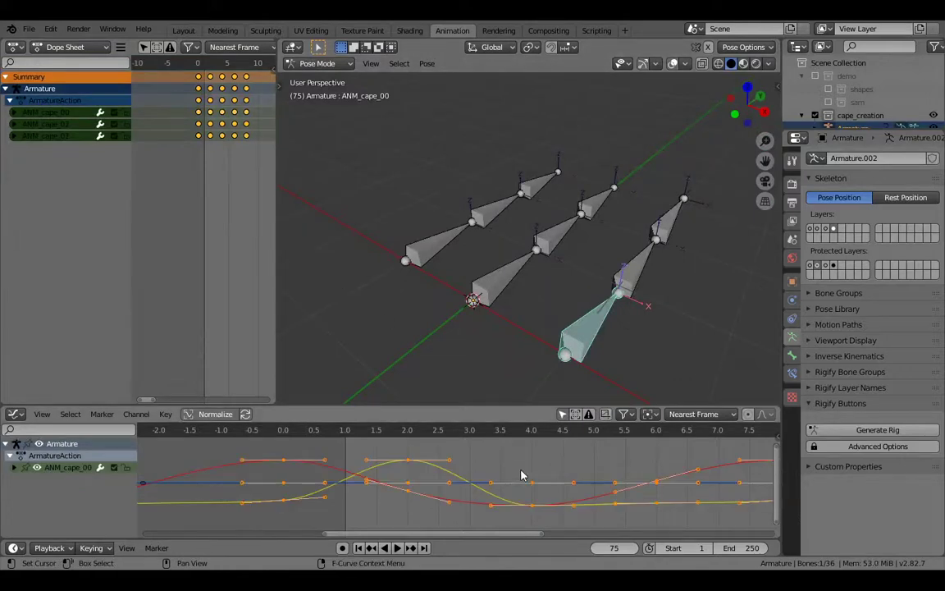
pyautogui.click(506, 281)
pyautogui.press('c')
pyautogui.moveTo(546, 243)
pyautogui.mouseDown()
pyautogui.moveTo(562, 230)
pyautogui.moveTo(510, 192)
pyautogui.moveTo(423, 258)
pyautogui.mouseUp()
pyautogui.press('Escape')
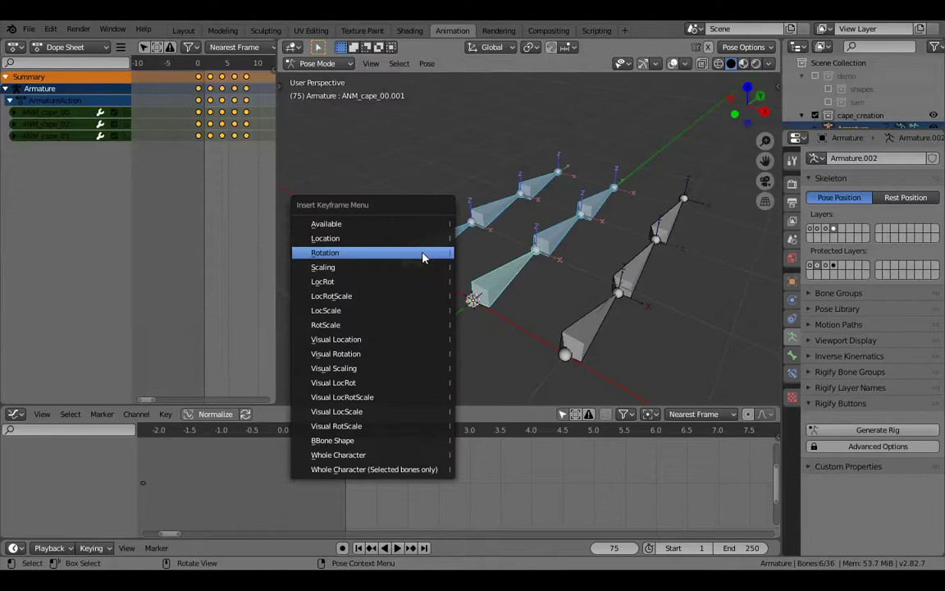
pyautogui.click(422, 256)
pyautogui.scroll(-3, 410, 458)
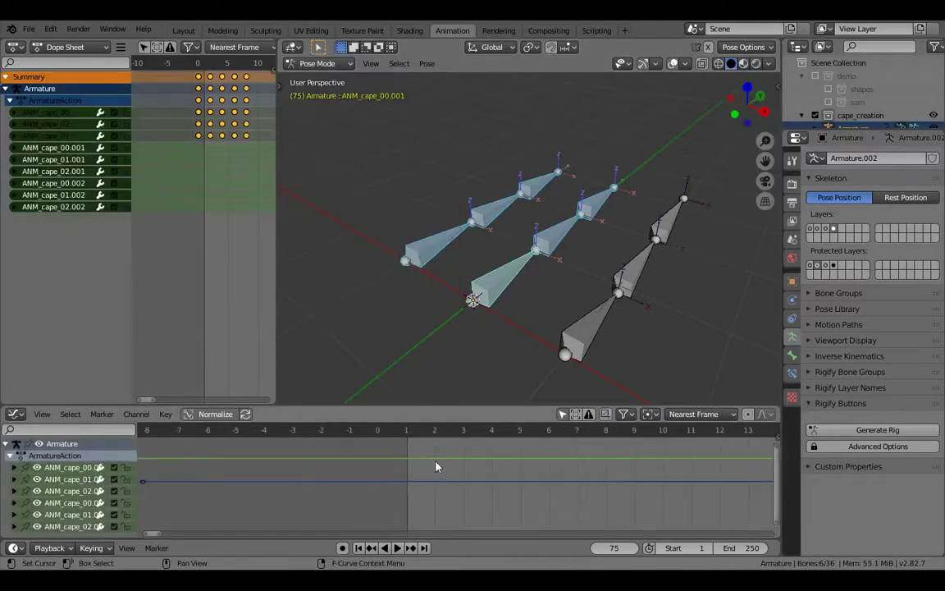
pyautogui.hotkey('ctrl', 'z')
# Insert Rotation keyframes on the six selected bones at frame 0
pyautogui.click(377, 433)
pyautogui.press('i')
pyautogui.click(516, 243)
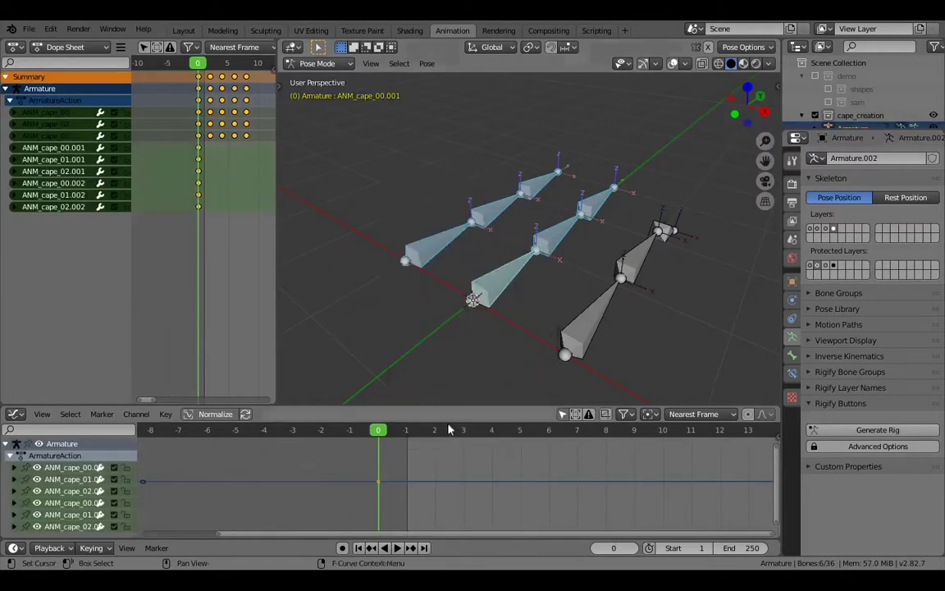
# Copy all keyframes of ANM_cape_00 and paste them onto ANM_cape_00.001 and ANM_cape_00.002
pyautogui.click(600, 326)
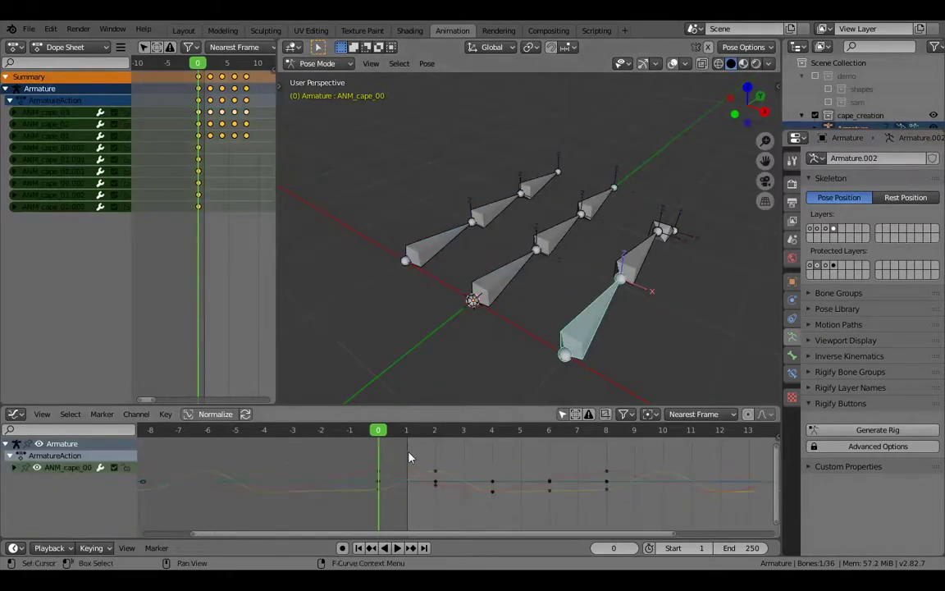
pyautogui.press('a')
pyautogui.hotkey('ctrl', 'c')
pyautogui.click(502, 279)
pyautogui.hotkey('ctrl', 'v')
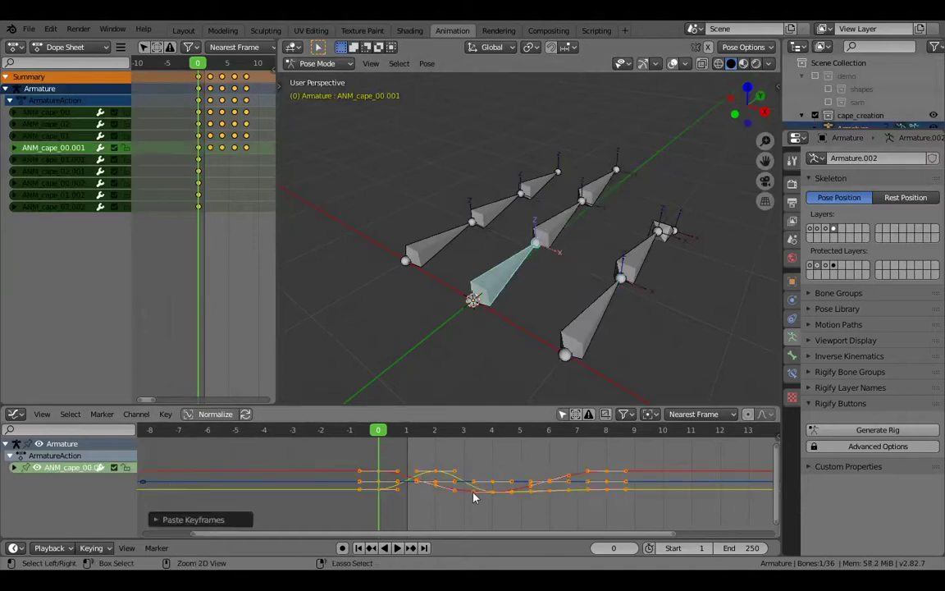
pyautogui.click(432, 243)
pyautogui.hotkey('ctrl', 'v')
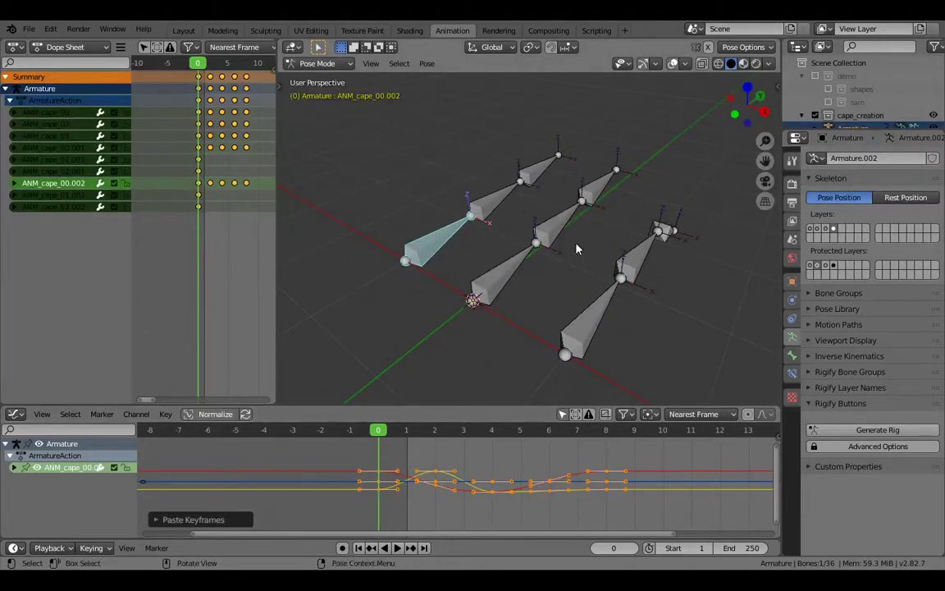
# Copy the keyframes of ANM_cape_01 and paste them onto ANM_cape_01.001 and ANM_cape_01.002
pyautogui.click(598, 305)
pyautogui.moveTo(598, 305); pyautogui.dragTo(573, 294, button='middle')
pyautogui.click(573, 259)
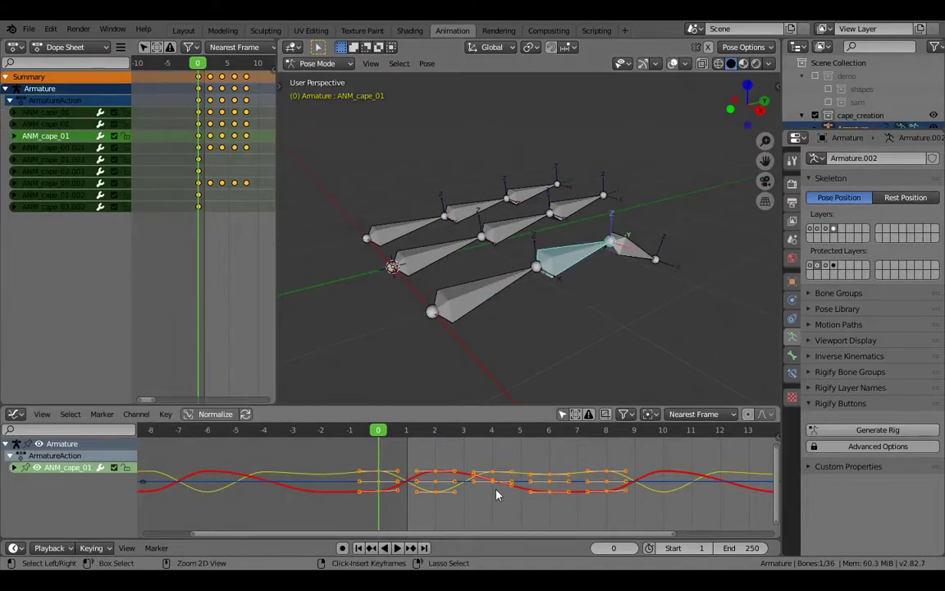
pyautogui.click(516, 228)
pyautogui.hotkey('ctrl', 'v')
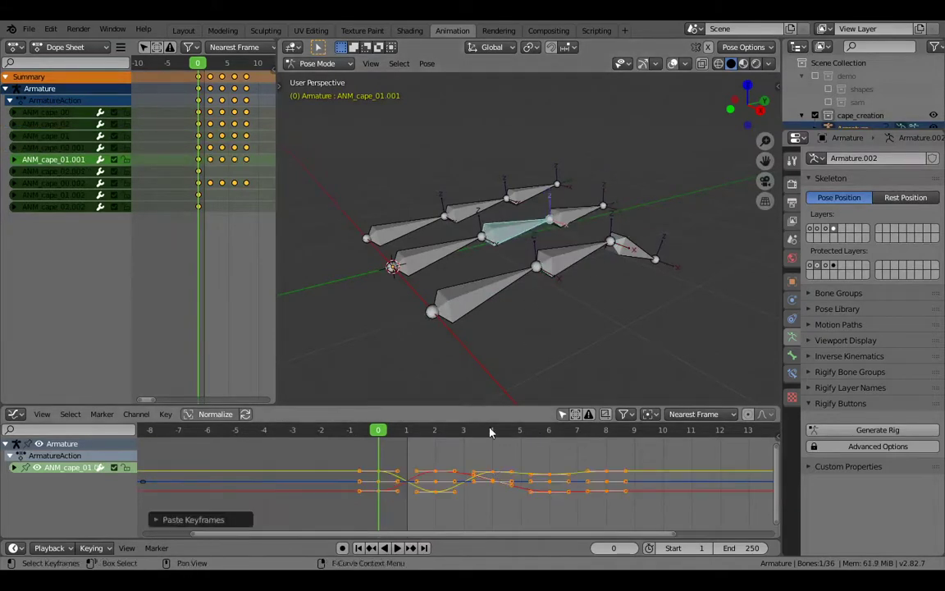
pyautogui.click(467, 210)
pyautogui.hotkey('ctrl', 'v')
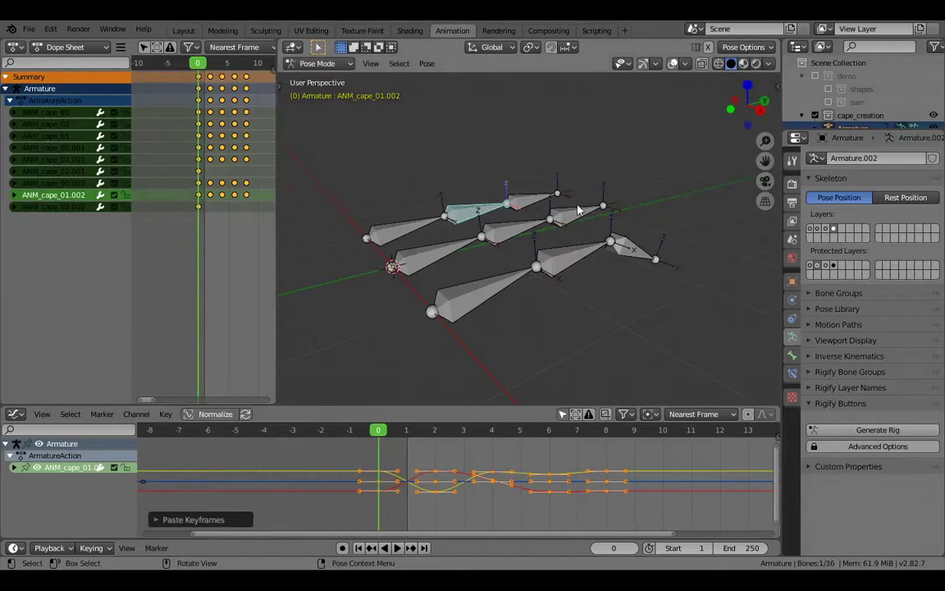
# Copy the keyframes of ANM_cape_02 and paste them onto ANM_cape_02.001 and ANM_cape_02.002
pyautogui.click(630, 250)
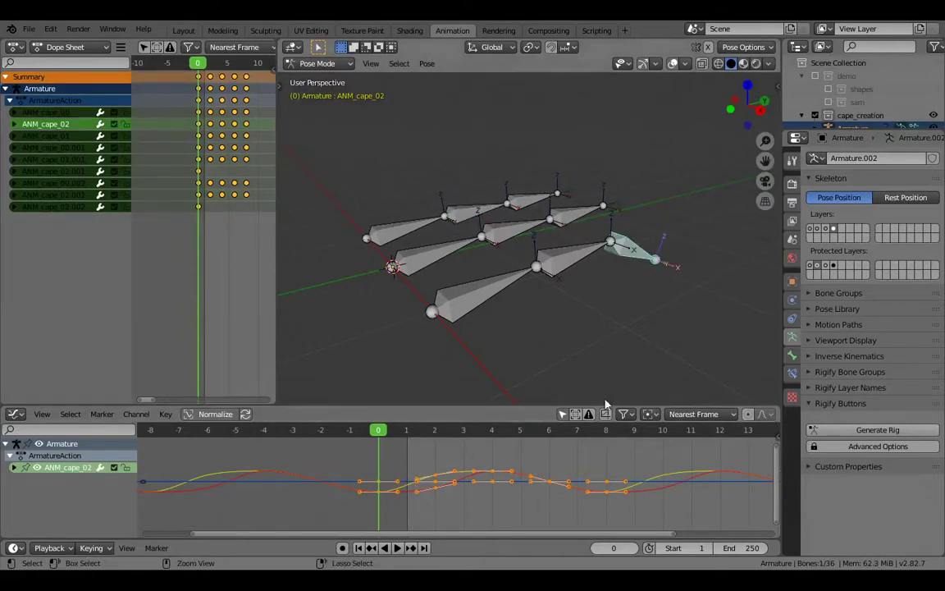
pyautogui.click(586, 218)
pyautogui.hotkey('ctrl', 'v')
pyautogui.click(535, 200)
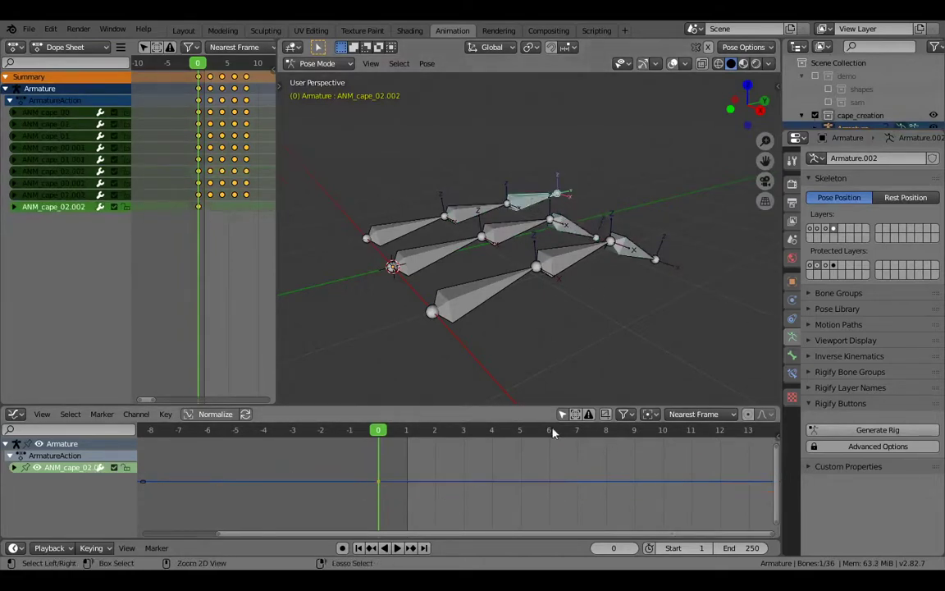
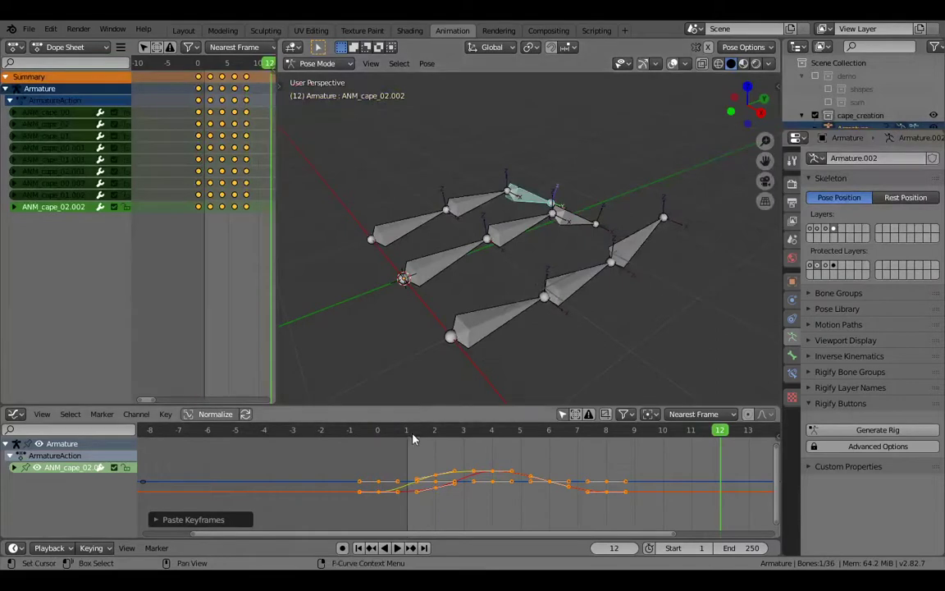
# Add a Cycles F-curve modifier to the six bones of both duplicated chains and play the animation
pyautogui.click(435, 267)
pyautogui.press('c')
pyautogui.moveTo(435, 273)
pyautogui.mouseDown()
pyautogui.moveTo(480, 209)
pyautogui.moveTo(542, 205)
pyautogui.mouseUp()
pyautogui.press('Escape')
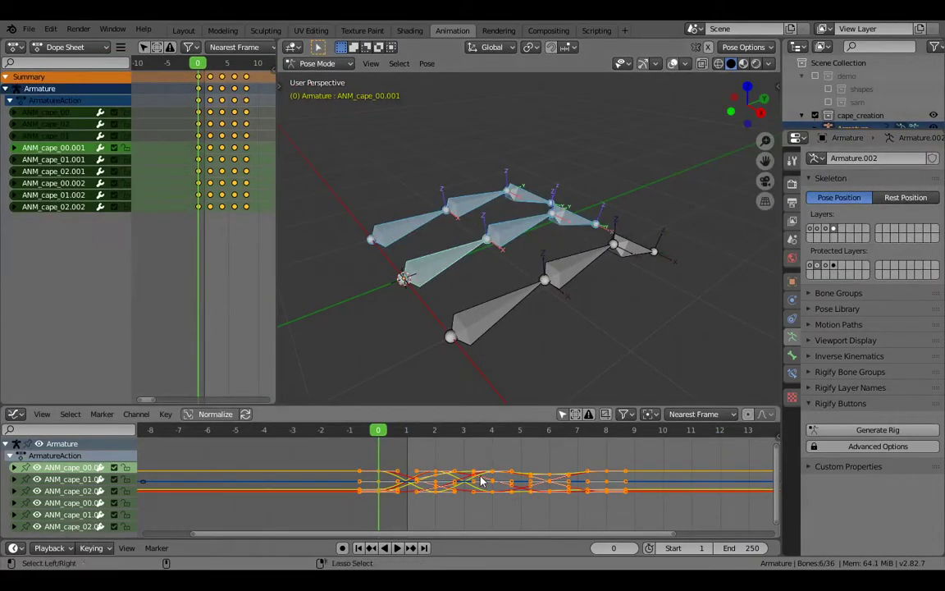
pyautogui.hotkey('ctrl', 'shift', 'm')
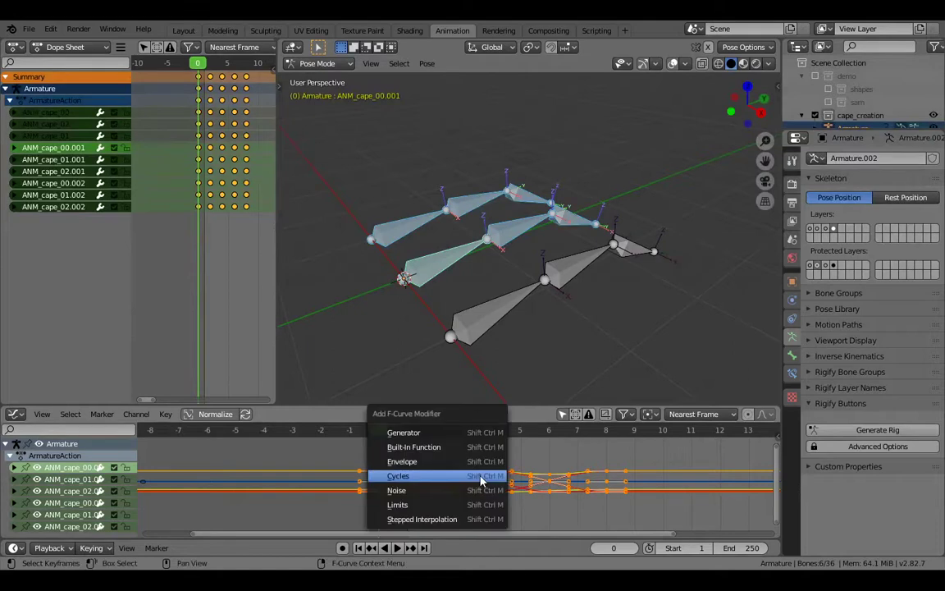
pyautogui.click(481, 479)
pyautogui.press('space')
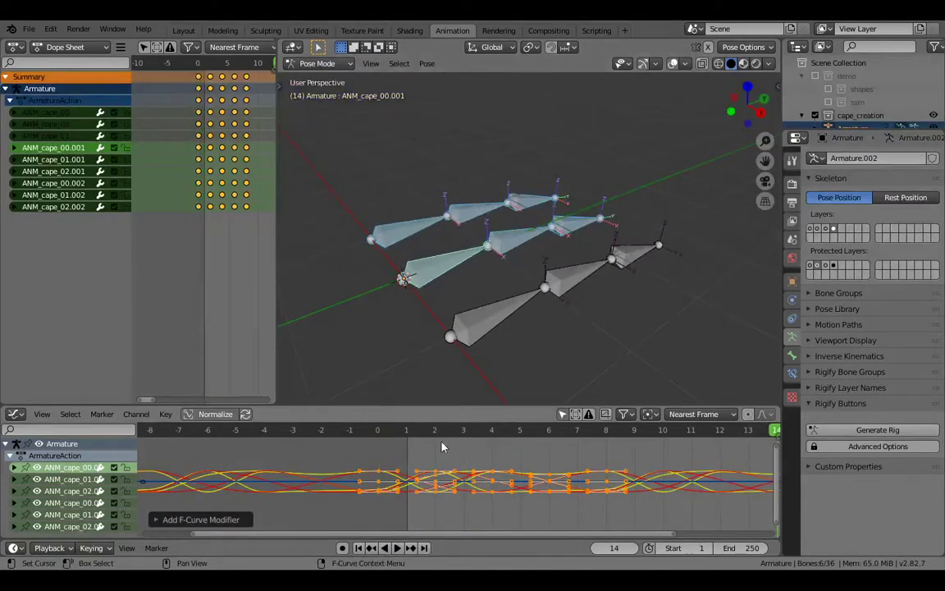
# Select the middle chain's three bones, ANM_cape_00.001, ANM_cape_01.001 and ANM_cape_02.001
pyautogui.click(459, 276)
pyautogui.keyDown('shift'); pyautogui.click(516, 239); pyautogui.keyUp('shift')
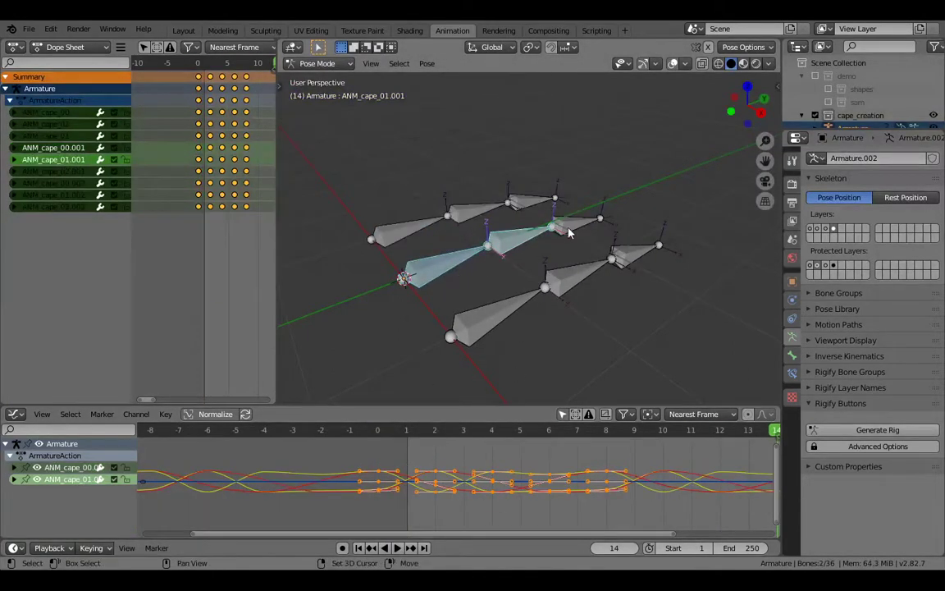
pyautogui.keyDown('shift'); pyautogui.click(566, 227); pyautogui.keyUp('shift')
pyautogui.click(190, 155)
pyautogui.press('c')
pyautogui.press('Escape')
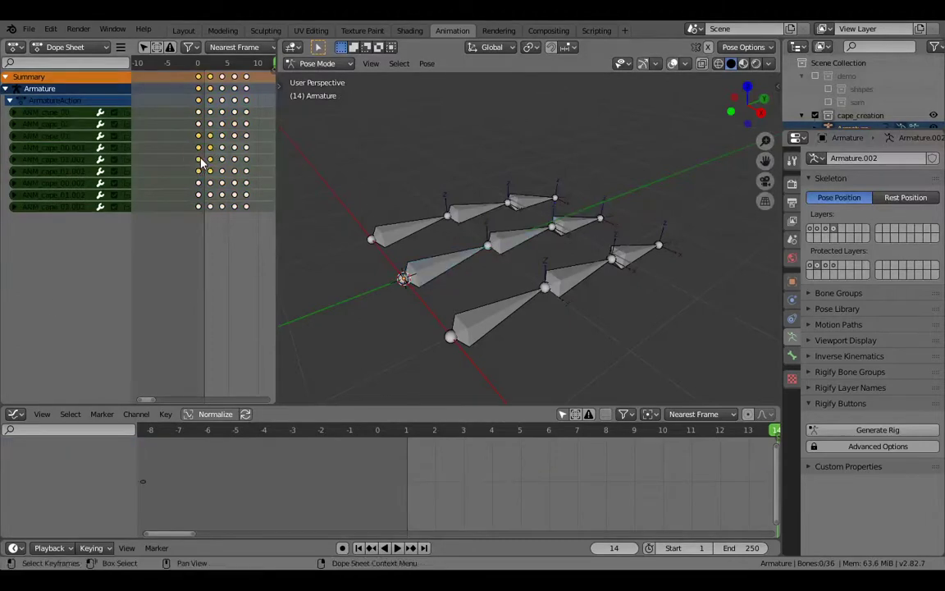
pyautogui.click(435, 262)
pyautogui.keyDown('shift'); pyautogui.click(518, 236); pyautogui.keyUp('shift')
pyautogui.keyDown('shift'); pyautogui.click(584, 224); pyautogui.keyUp('shift')
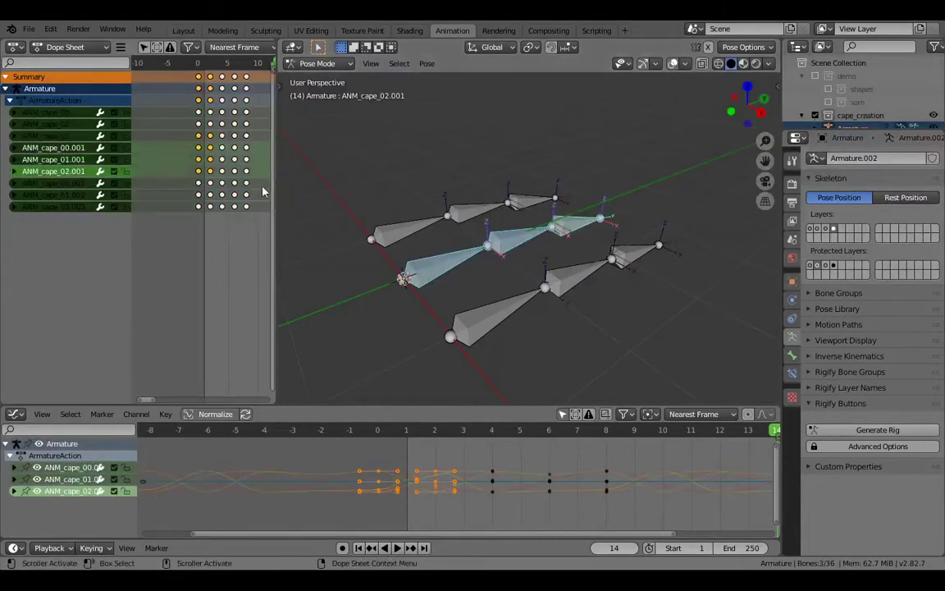
# Select all keyframes of the middle chain's three bones and shift them forward by 2 frames
pyautogui.press('c')
pyautogui.moveTo(231, 168)
pyautogui.mouseDown()
pyautogui.moveTo(215, 147)
pyautogui.moveTo(226, 140)
pyautogui.mouseUp()
pyautogui.moveTo(205, 128)
pyautogui.mouseDown(button='middle')
pyautogui.moveTo(223, 100)
pyautogui.moveTo(243, 115)
pyautogui.mouseUp(button='middle')
pyautogui.moveTo(218, 164)
pyautogui.mouseDown()
pyautogui.moveTo(211, 158)
pyautogui.moveTo(238, 158)
pyautogui.mouseUp()
pyautogui.rightClick(238, 159)
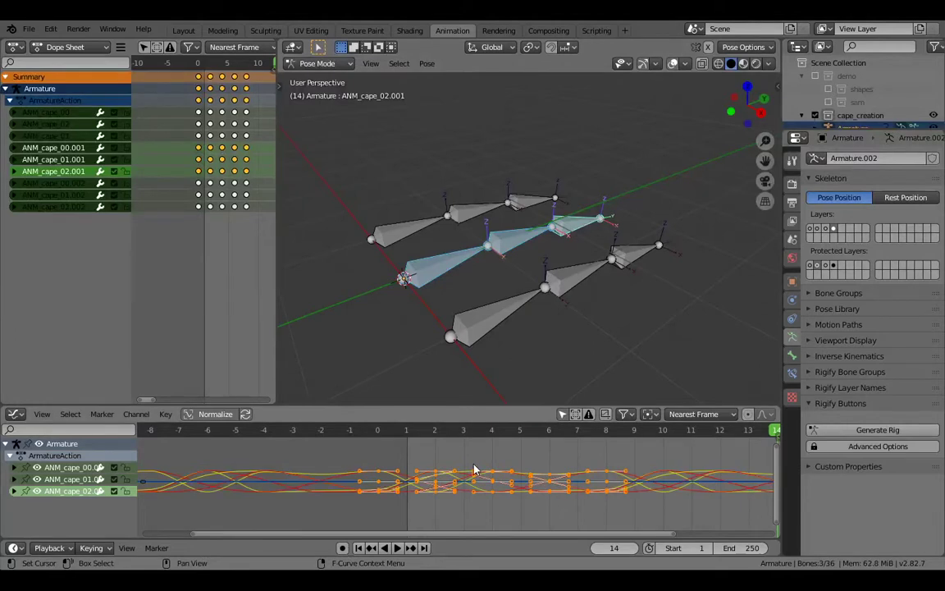
pyautogui.press('g')
pyautogui.click(530, 469)
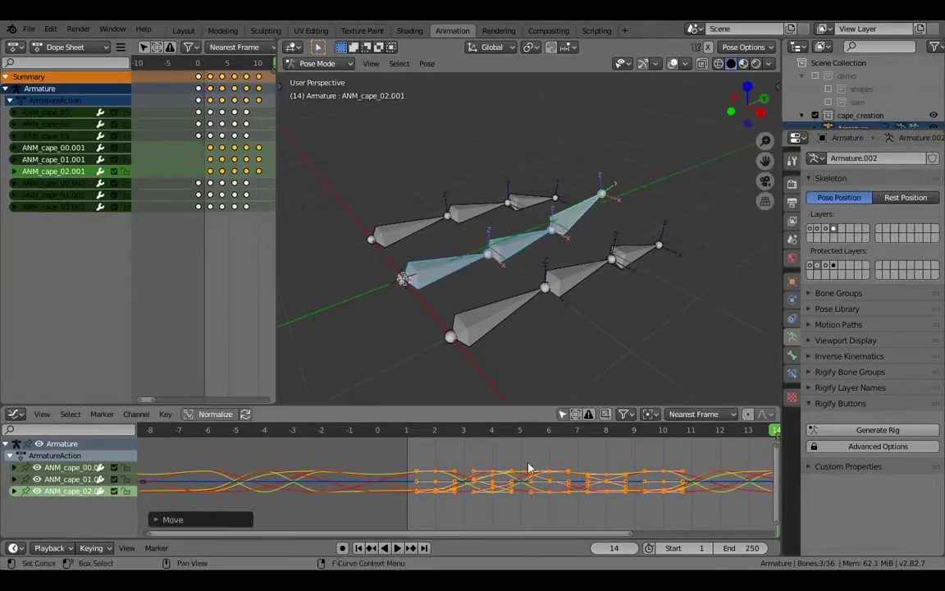
# Select the far chain's bones, ANM_cape_00.002, ANM_cape_01.002 and ANM_cape_02.002, and shift their keyframes forward by 4 frames
pyautogui.click(411, 237)
pyautogui.press('c')
pyautogui.moveTo(460, 216); pyautogui.dragTo(510, 203)
pyautogui.rightClick(512, 202)
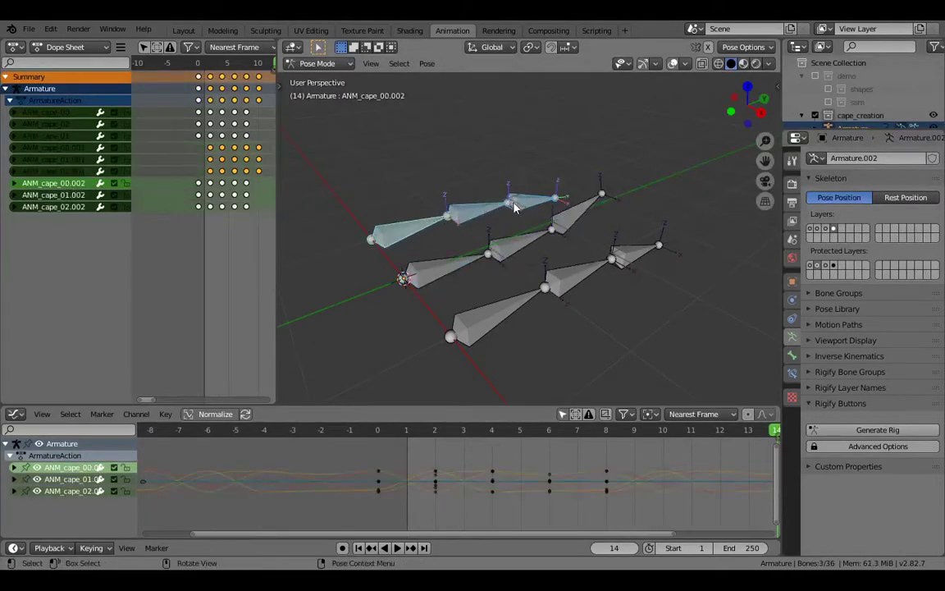
pyautogui.hotkey('alt', 'a')
pyautogui.press('c')
pyautogui.press('Escape')
pyautogui.press('g')
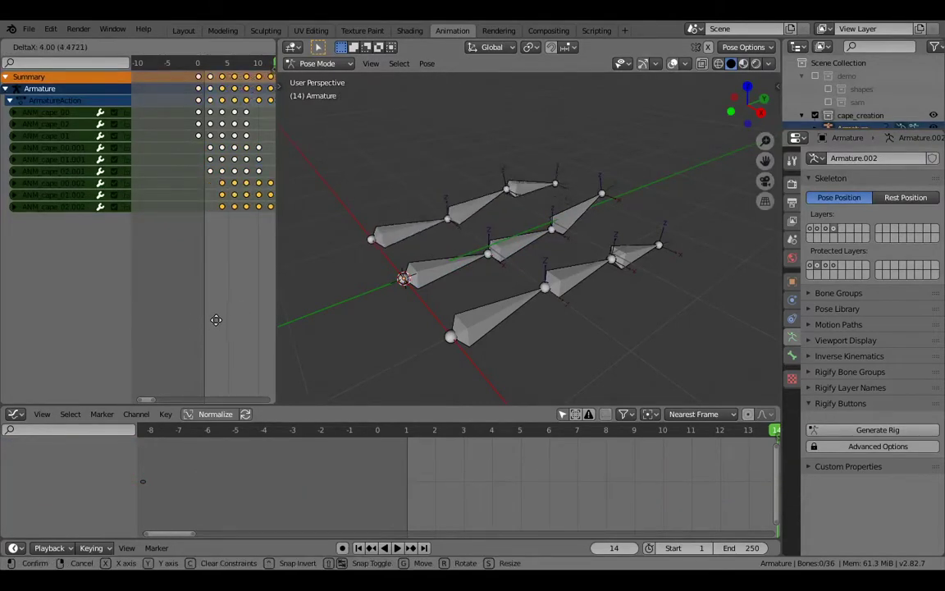
pyautogui.click(215, 320)
# Play the animation and examine the offset wave of the three bone chains from the side and in perspective
pyautogui.press('space')
pyautogui.press('space')
pyautogui.scroll(-2, 543, 331)
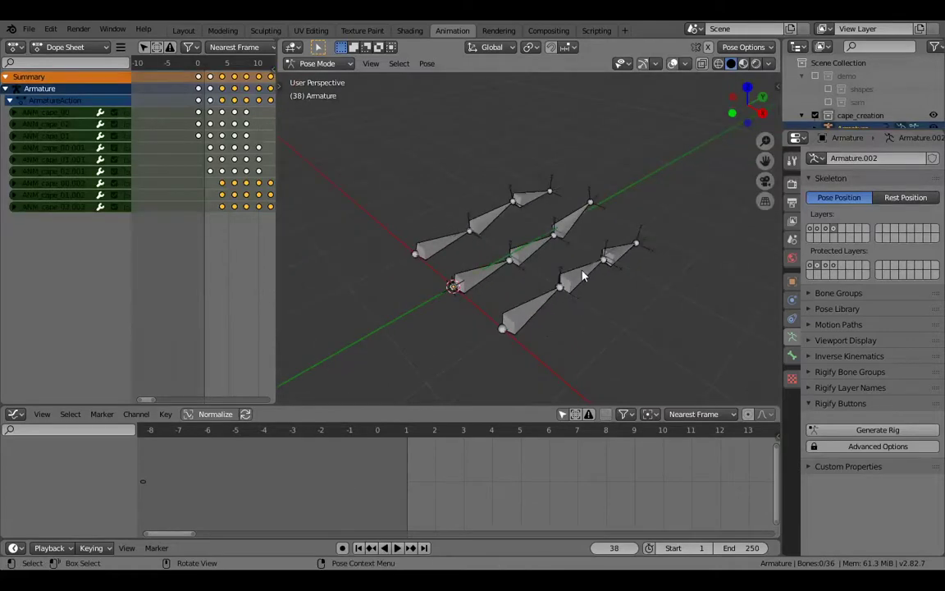
pyautogui.click(543, 306)
pyautogui.press('KP_3')
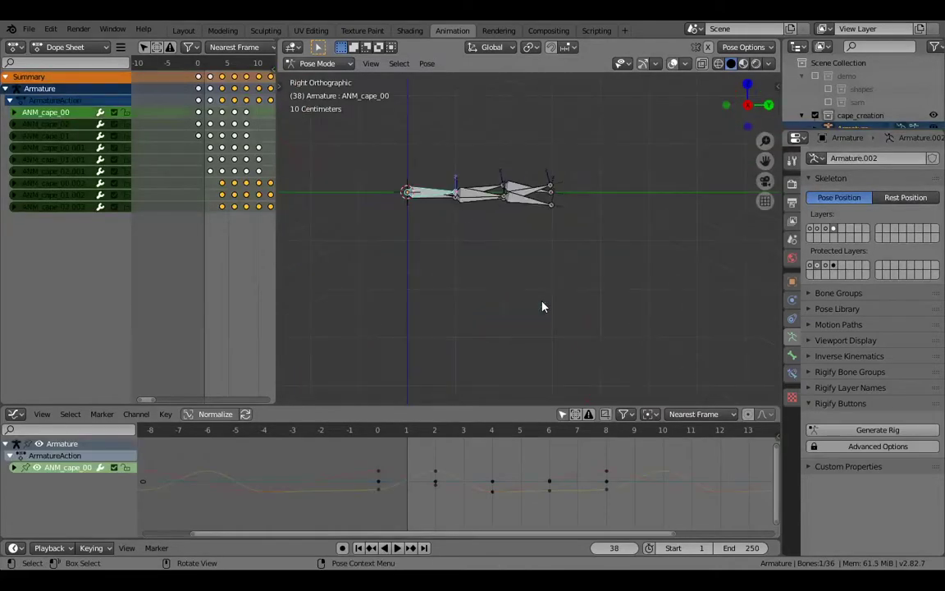
pyautogui.press('space')
pyautogui.press('space')
pyautogui.press('space')
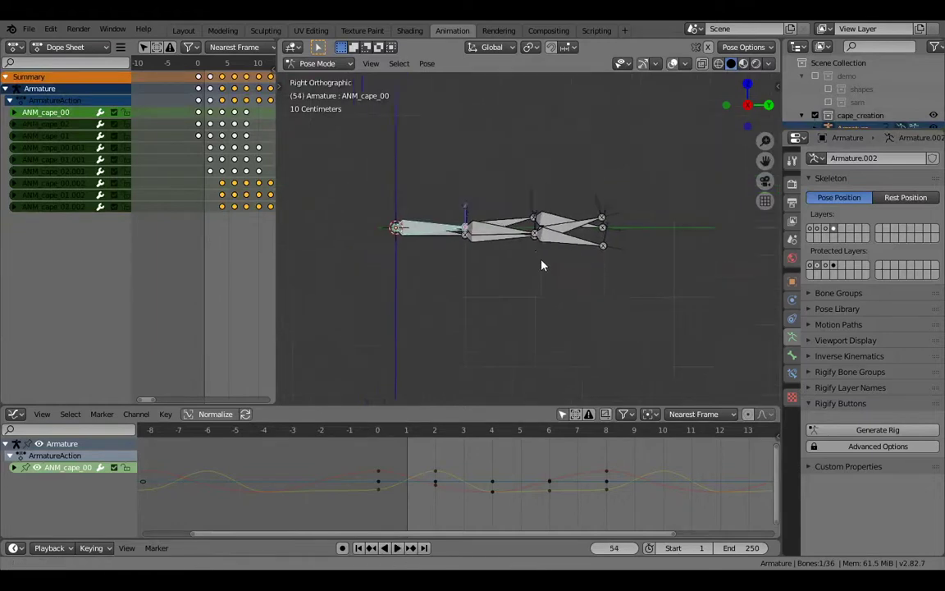
pyautogui.moveTo(563, 285); pyautogui.dragTo(568, 304, button='middle')
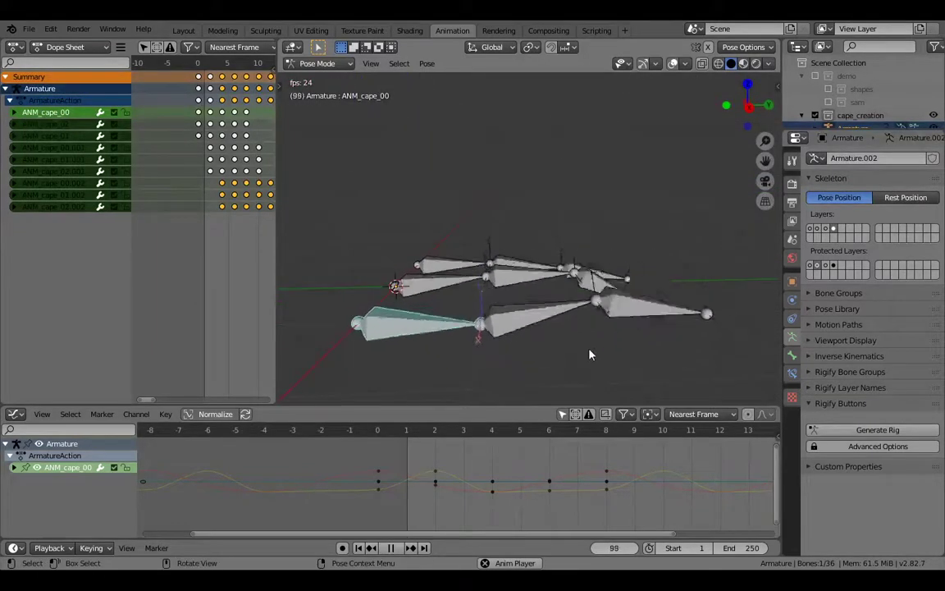
pyautogui.click(551, 331)
pyautogui.moveTo(561, 342); pyautogui.dragTo(577, 331, button='middle')
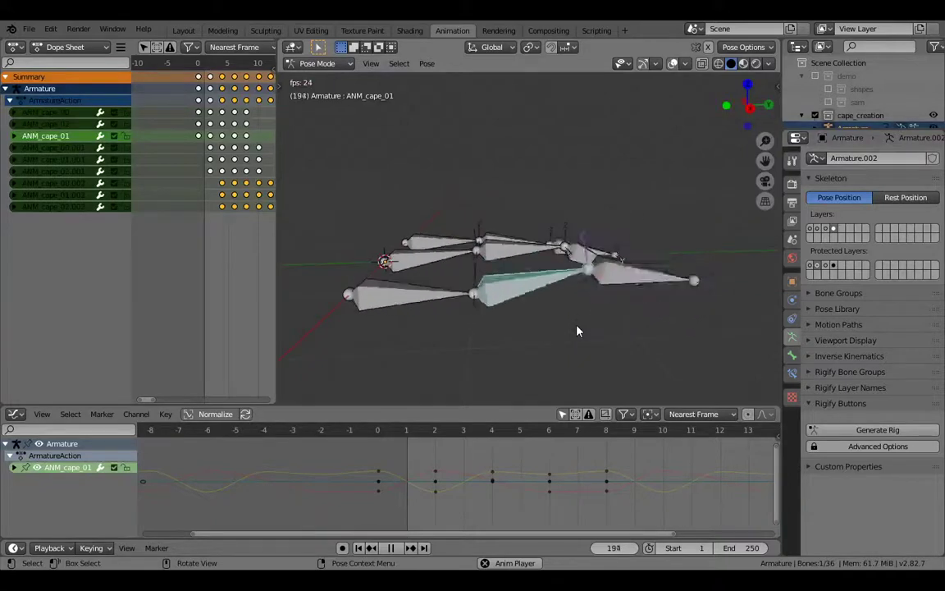
# Adjust ANM_cape_01's F-curve key at frame 6 and review the motion with ANM_cape_00 selected
pyautogui.moveTo(404, 433); pyautogui.dragTo(548, 463)
pyautogui.press('space')
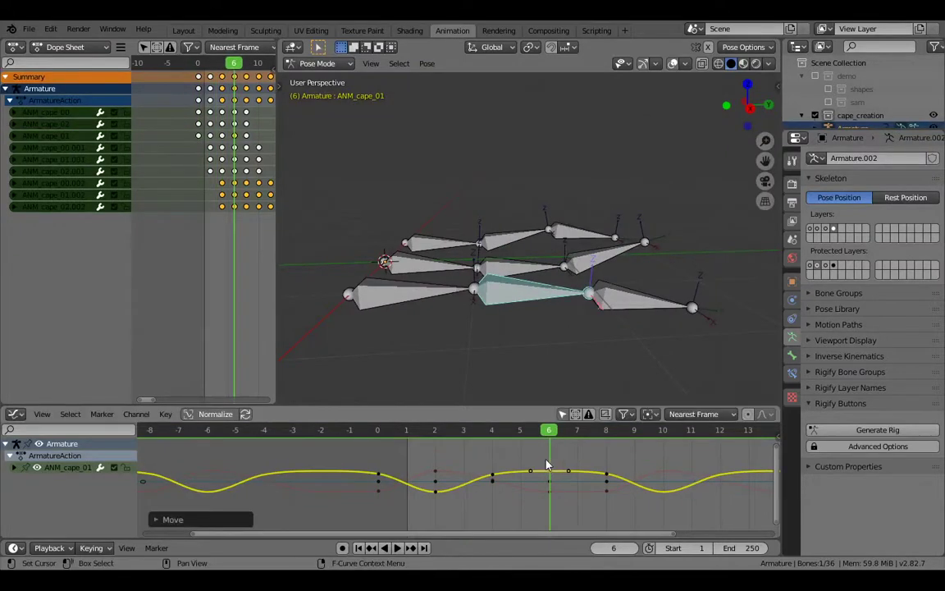
pyautogui.click(426, 306)
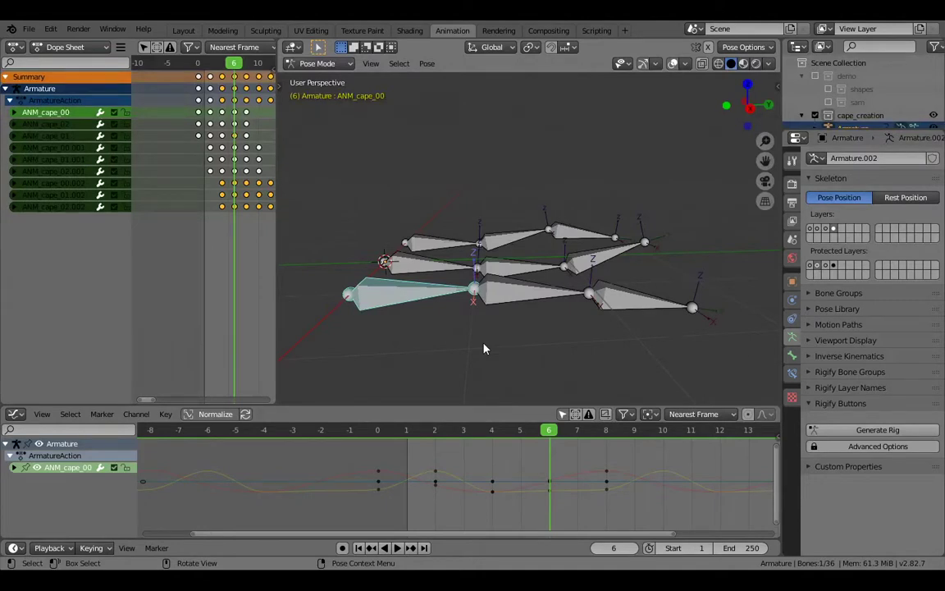
pyautogui.moveTo(407, 432); pyautogui.dragTo(499, 442)
pyautogui.press('space')
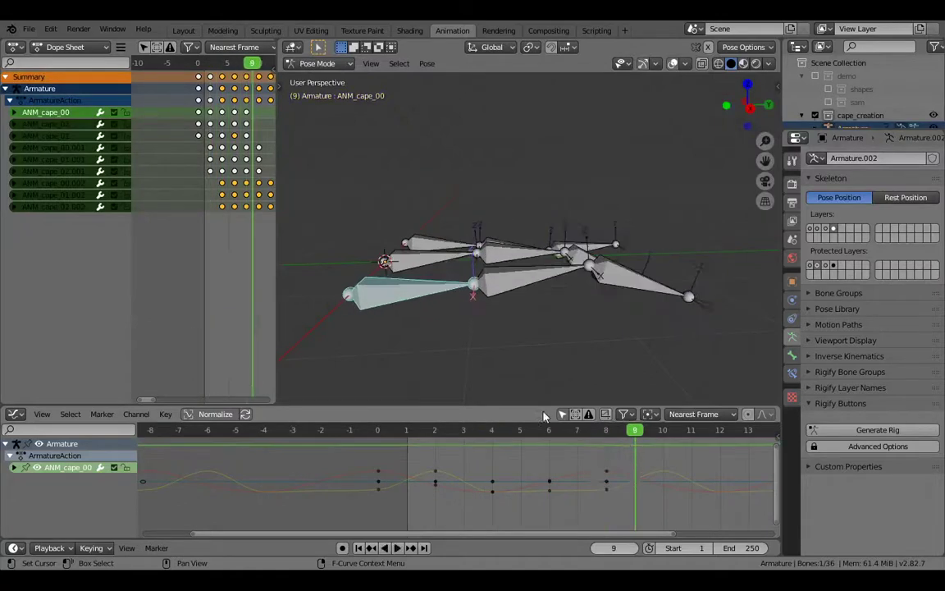
# Add a blank Grease Pencil object at frame 0 in the right orthographic view and switch it to Draw mode
pyautogui.click(198, 65)
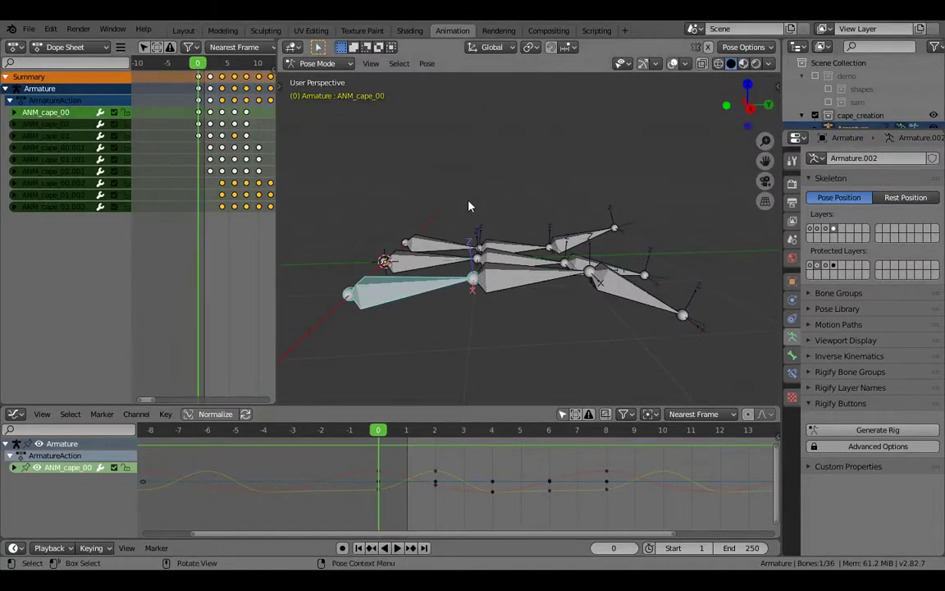
pyautogui.press('KP_3')
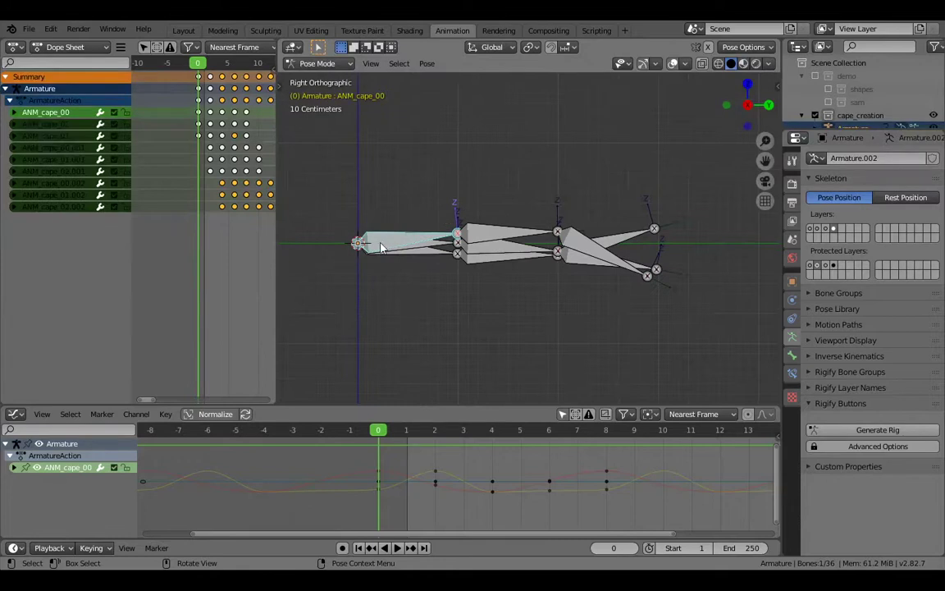
pyautogui.hotkey('ctrl', 'Tab')
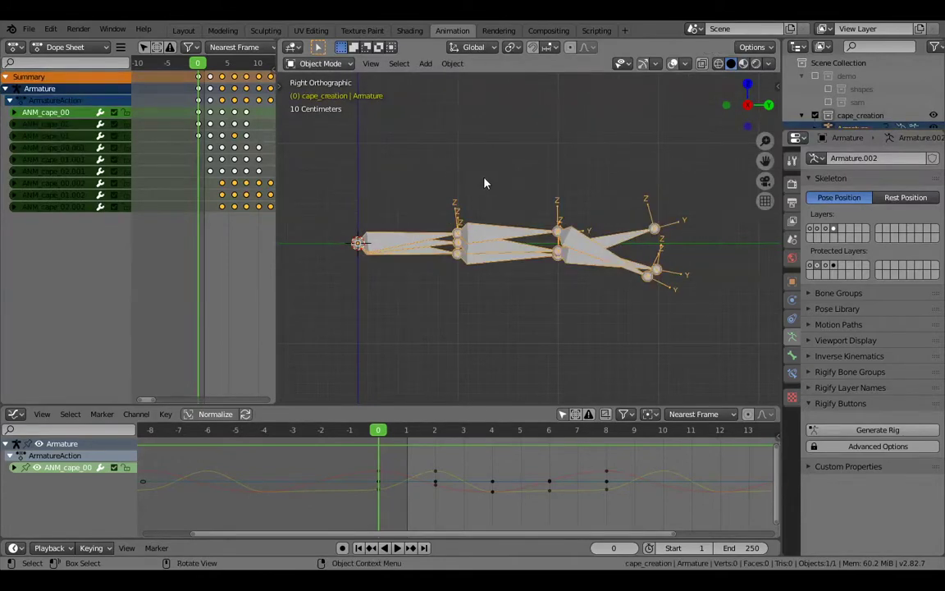
pyautogui.scroll(-1, 506, 185)
pyautogui.hotkey('shift', 'a')
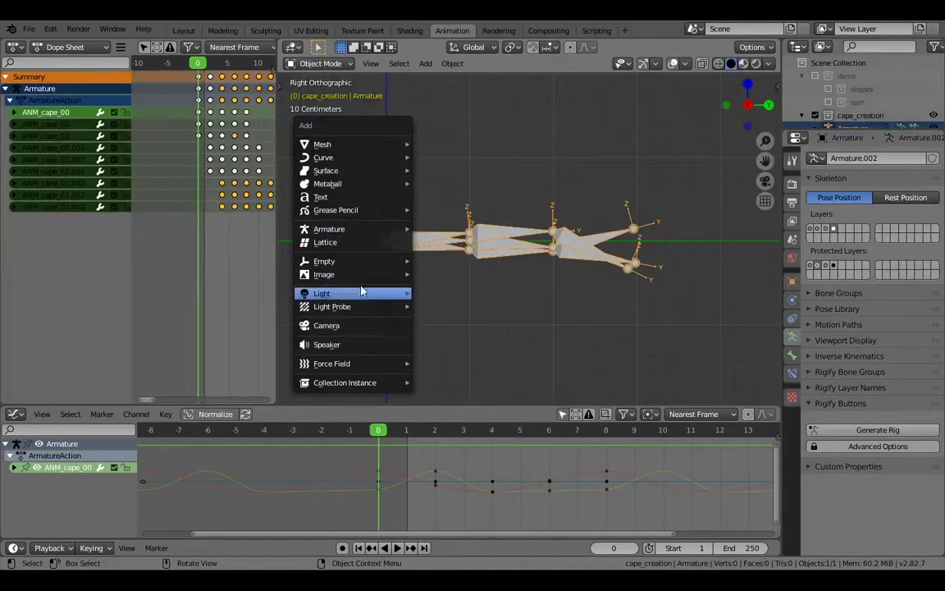
pyautogui.moveTo(352, 215)
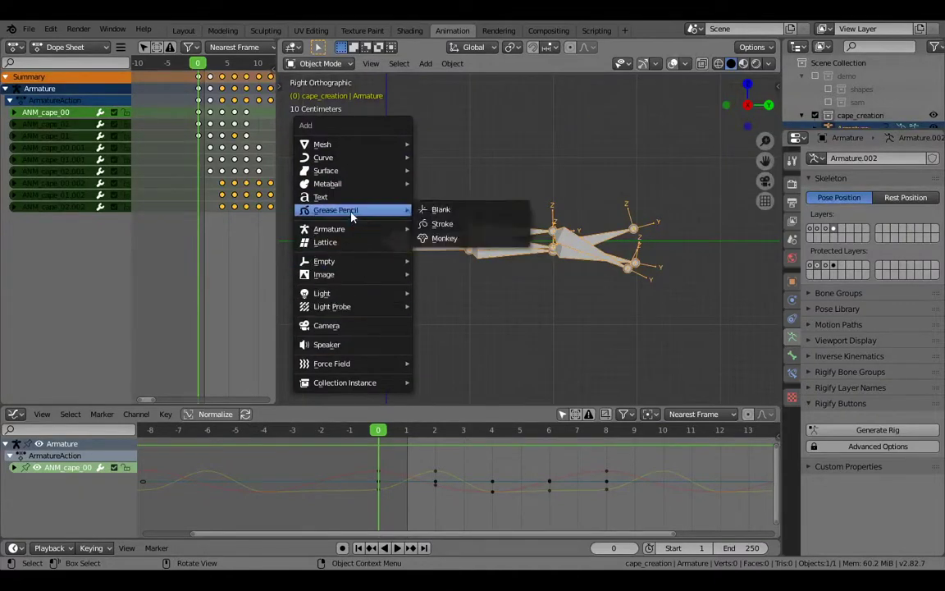
pyautogui.click(436, 210)
pyautogui.keyDown('shift'); pyautogui.moveTo(449, 188); pyautogui.dragTo(439, 252, button='middle'); pyautogui.keyUp('shift')
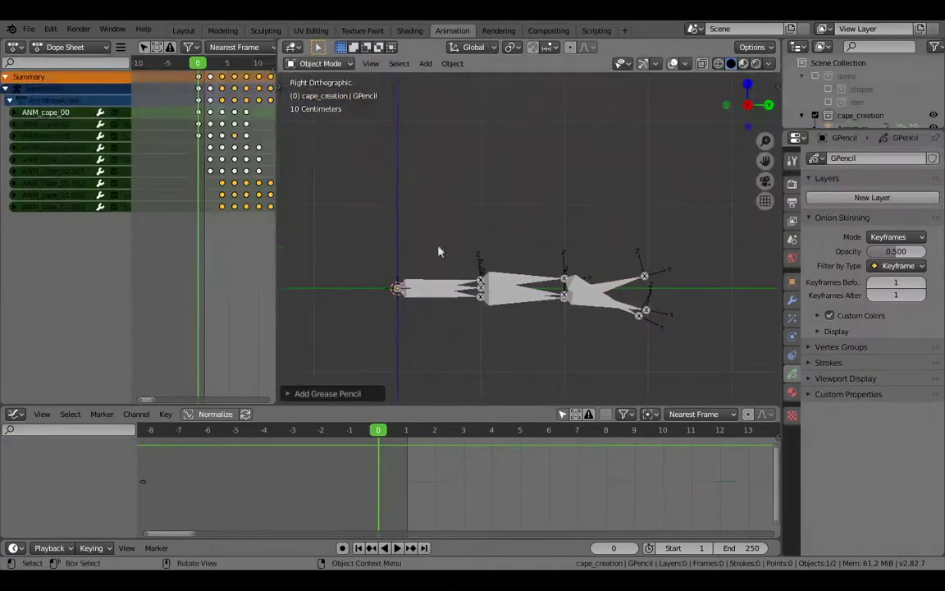
pyautogui.click(319, 63)
pyautogui.click(317, 122)
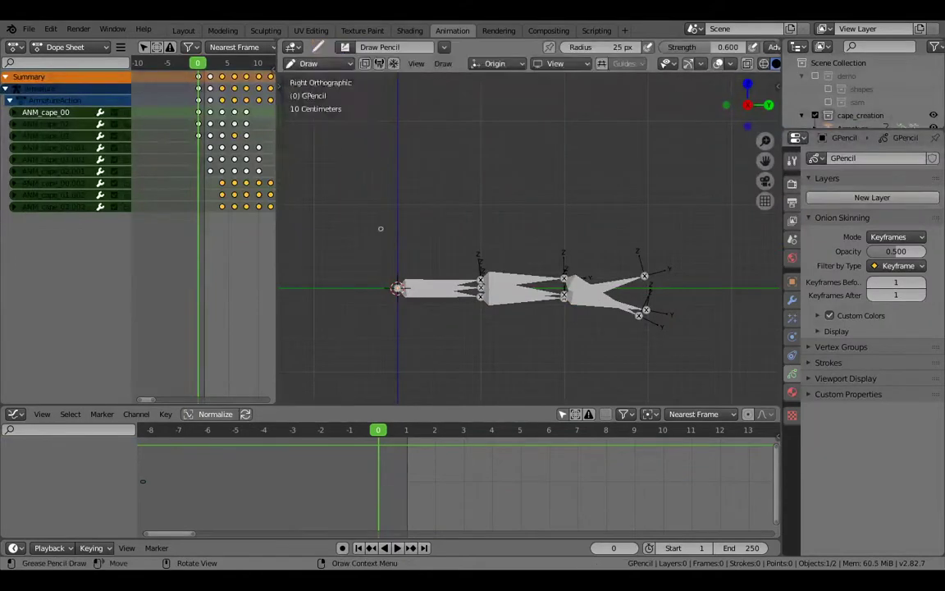
# Sketch an arched cape curve above the bones at frame 0, try a second curve above it and undo that one
pyautogui.moveTo(388, 271); pyautogui.dragTo(688, 259)
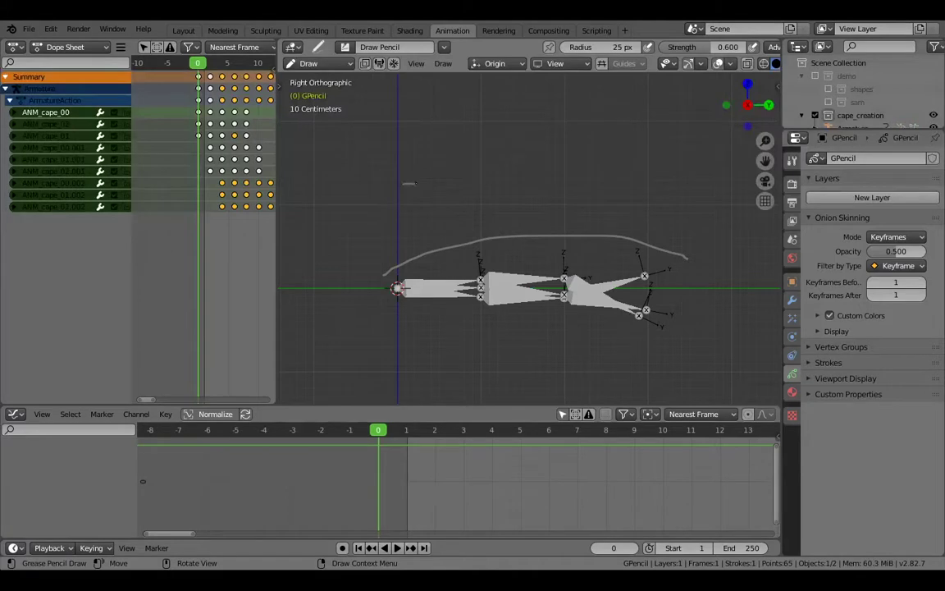
pyautogui.moveTo(602, 210); pyautogui.dragTo(660, 209)
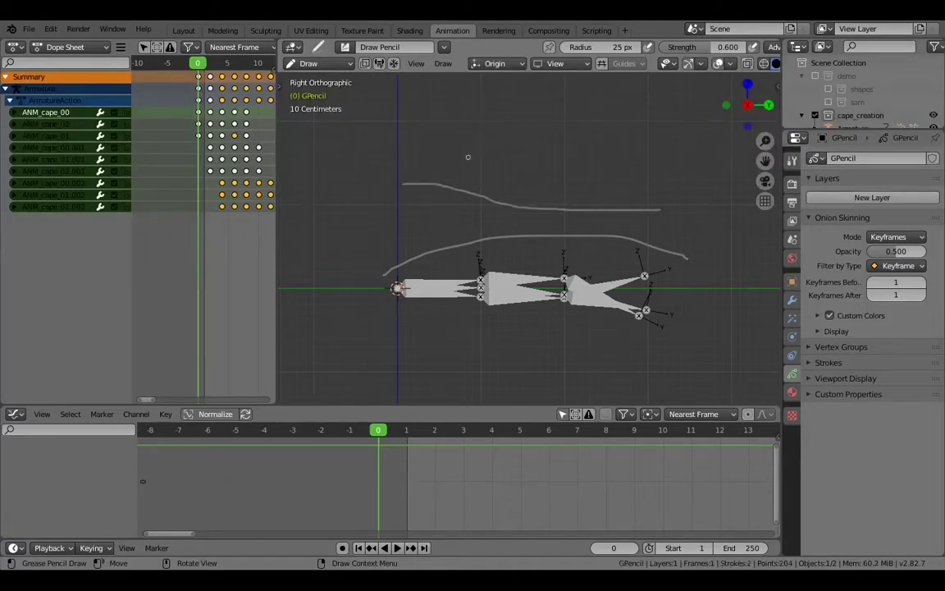
pyautogui.moveTo(467, 157); pyautogui.dragTo(488, 161, button='middle')
pyautogui.press('KP_1')
pyautogui.hotkey('ctrl', 'z')
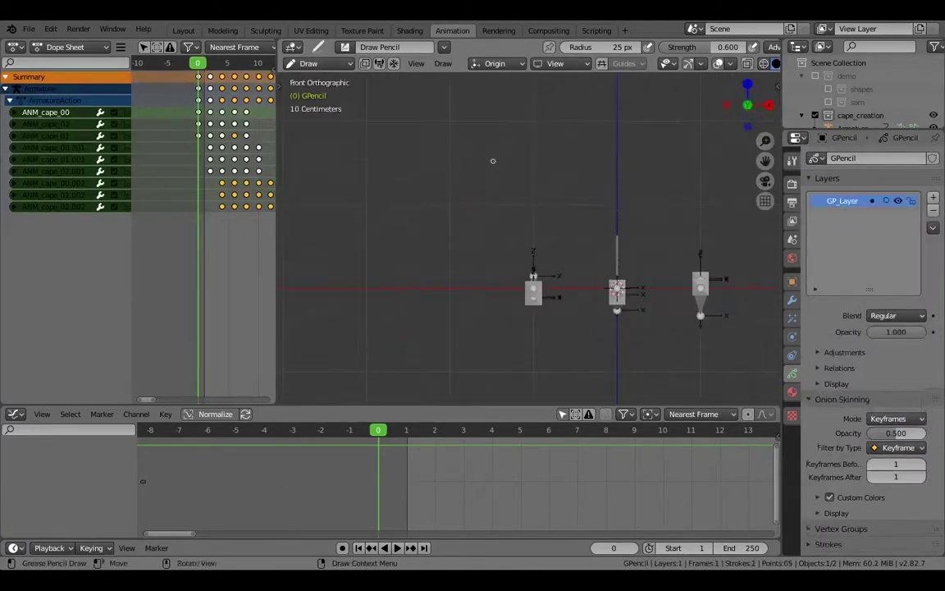
# Draw a flatter cape curve at frame 1 and flip between frames 0 and 2 to compare the drawings
pyautogui.press('KP_3')
pyautogui.keyDown('shift'); pyautogui.moveTo(633, 192); pyautogui.dragTo(454, 184, button='middle'); pyautogui.keyUp('shift')
pyautogui.scroll(-3, 508, 221)
pyautogui.keyDown('shift'); pyautogui.moveTo(536, 232); pyautogui.dragTo(585, 228, button='middle'); pyautogui.keyUp('shift')
pyautogui.press('Right')
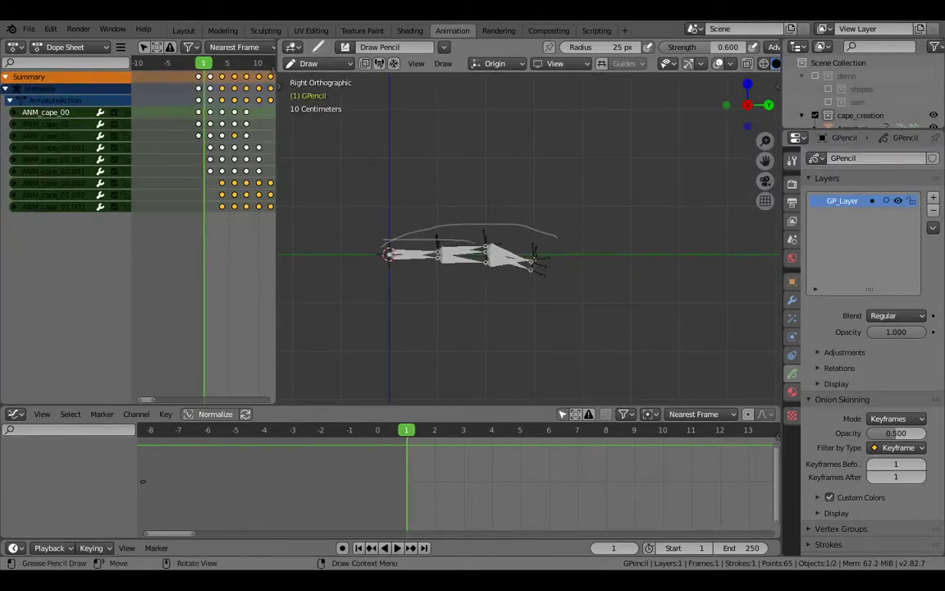
pyautogui.press('Right')
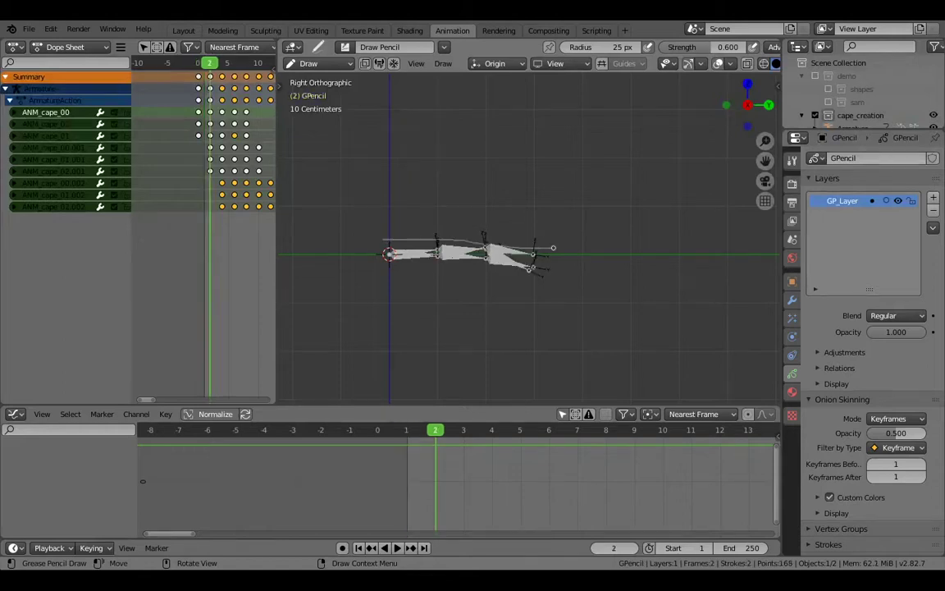
pyautogui.press('Left')
pyautogui.press('Left')
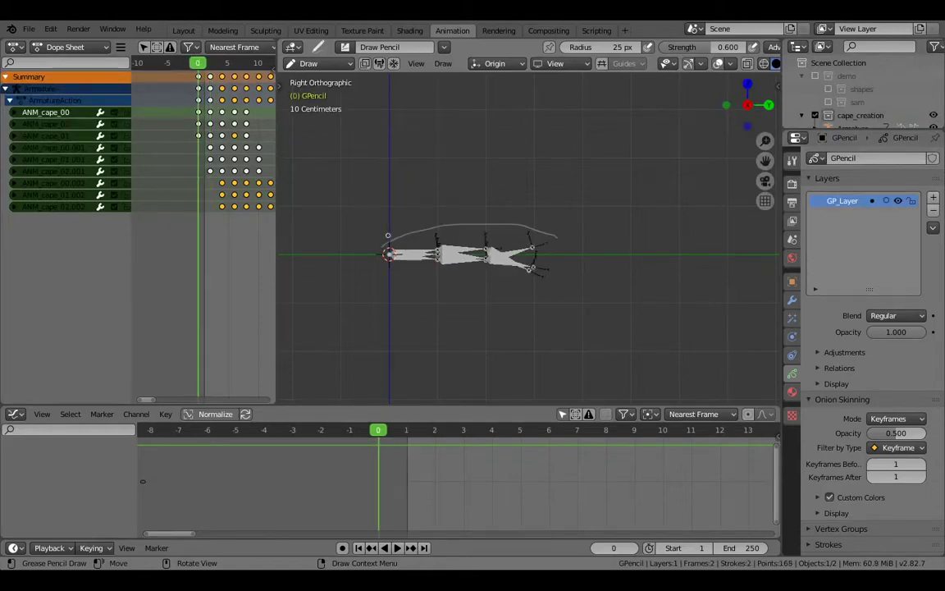
pyautogui.press('Right')
pyautogui.press('Right')
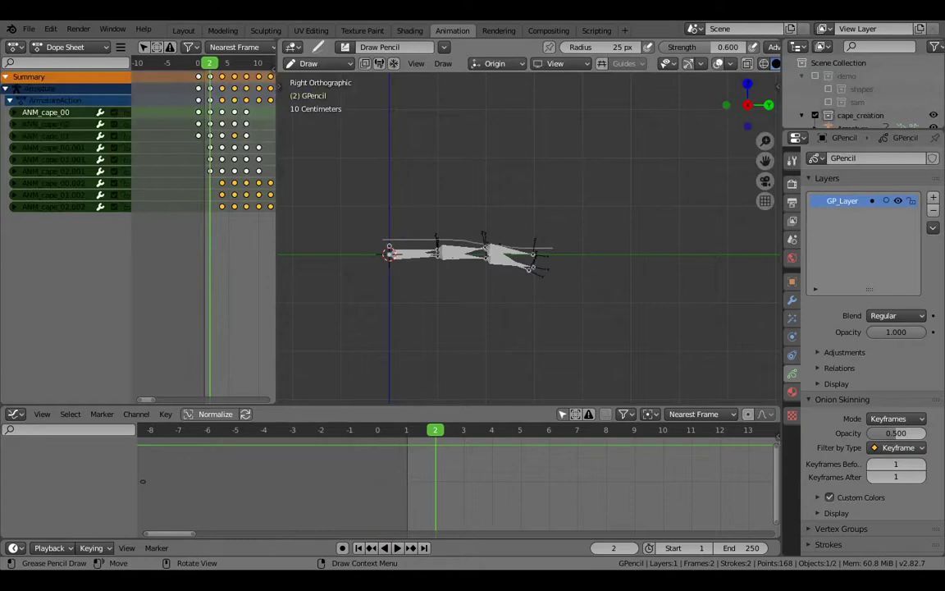
# Draw the cape curve at frame 2, undo it, and redraw it shorter with a raised tail while flipping through the frames
pyautogui.moveTo(601, 247); pyautogui.dragTo(610, 241)
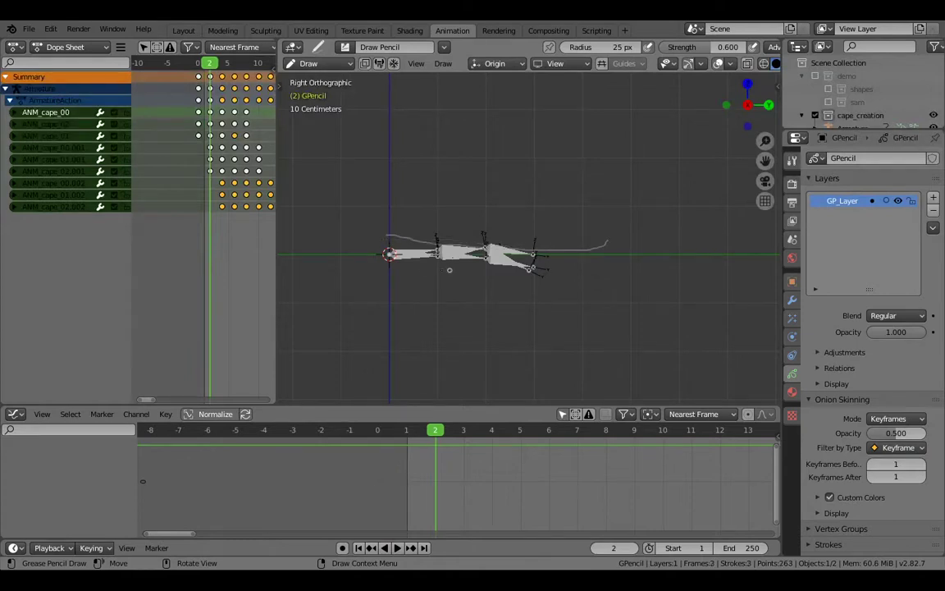
pyautogui.hotkey('ctrl', 'z')
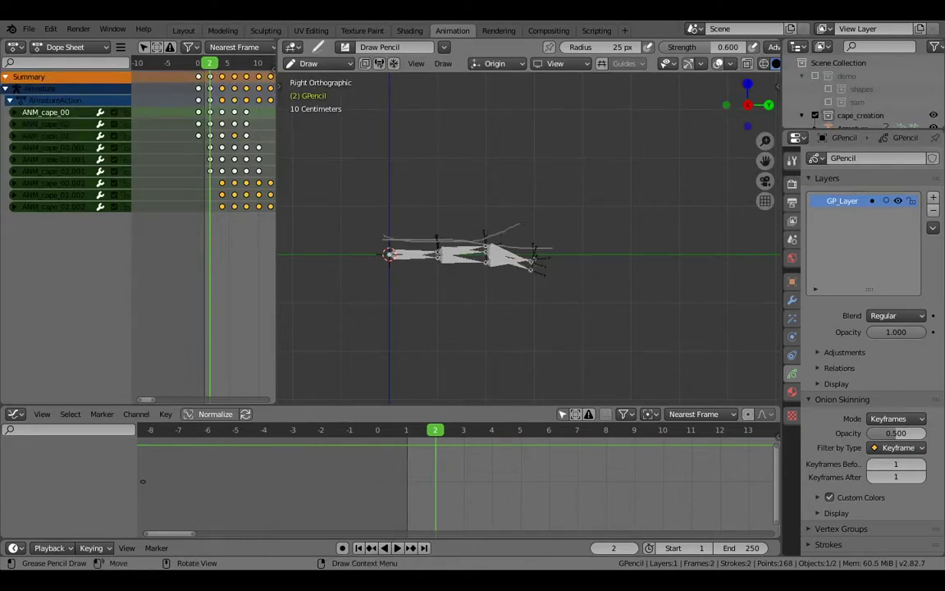
pyautogui.press('Left')
pyautogui.press('Right')
pyautogui.press('Right')
pyautogui.press('Right')
pyautogui.press('Left')
pyautogui.press('Left')
pyautogui.press('Left')
pyautogui.press('Left')
pyautogui.press('Right')
pyautogui.press('Right')
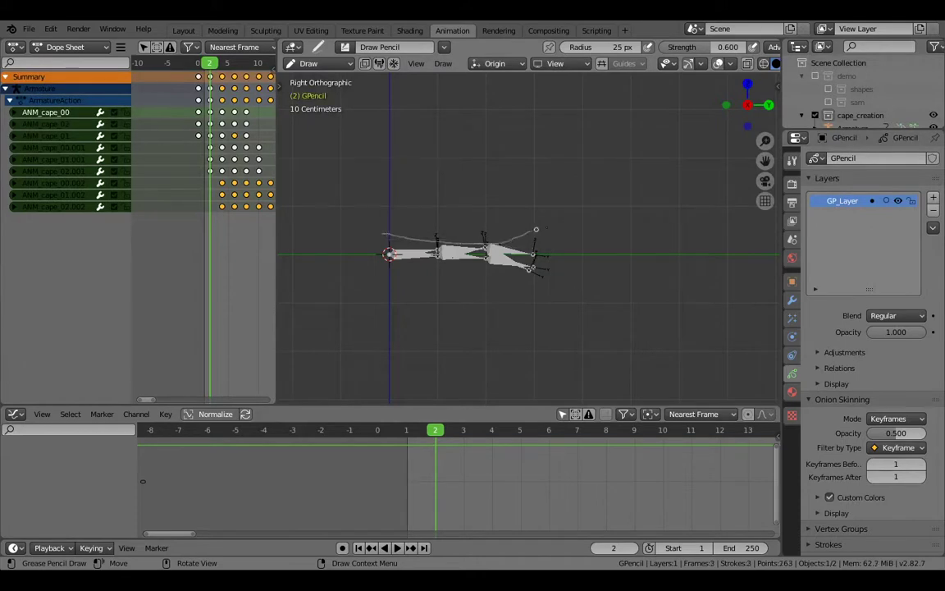
# Sketch a further cape curve with a front hump at frame 3, compare it with the earlier frames and undo it
pyautogui.press('Right')
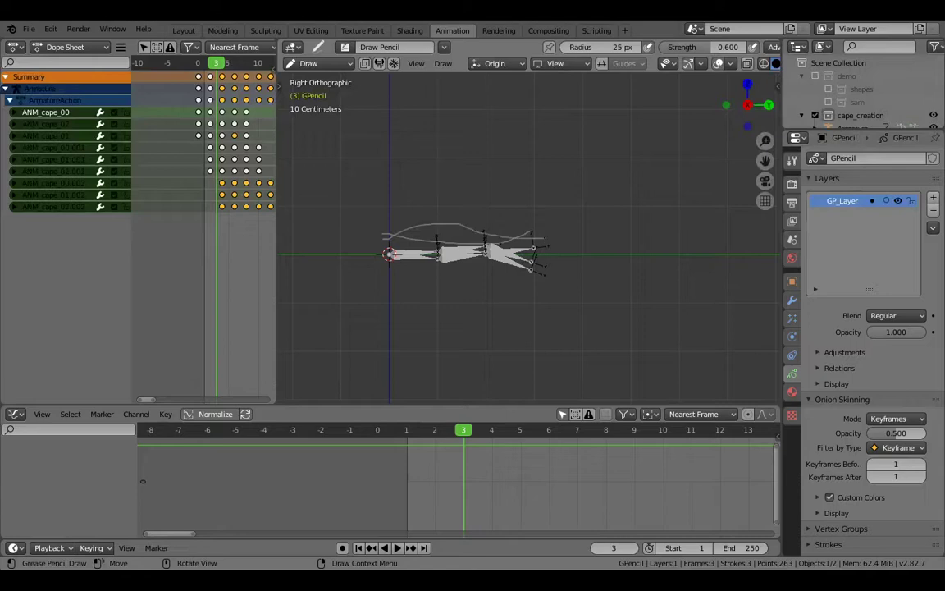
pyautogui.press('Left')
pyautogui.press('Left')
pyautogui.press('Left')
pyautogui.press('Right')
pyautogui.press('Right')
pyautogui.press('Right')
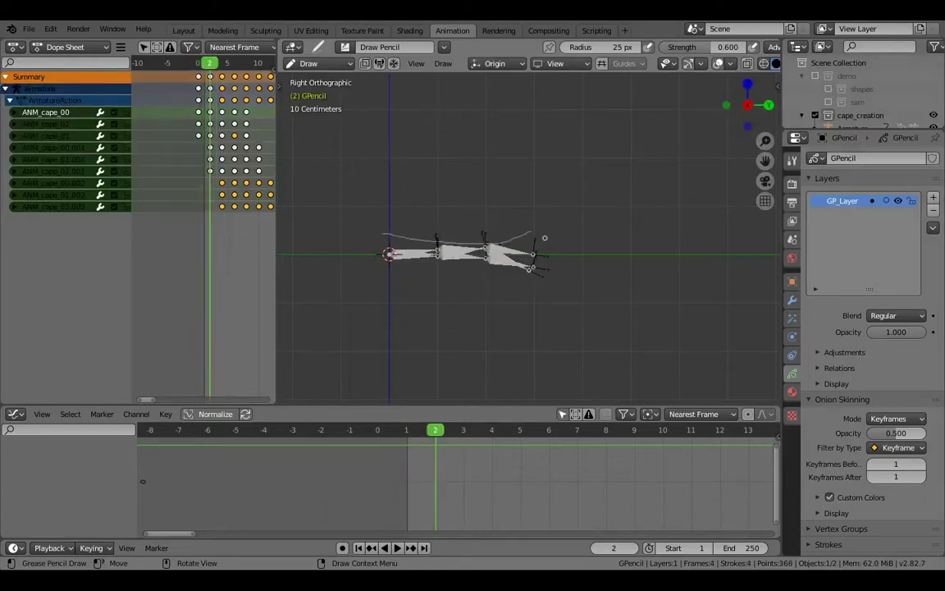
pyautogui.press('Right')
pyautogui.hotkey('ctrl', 'z')
pyautogui.hotkey('ctrl', 'z')
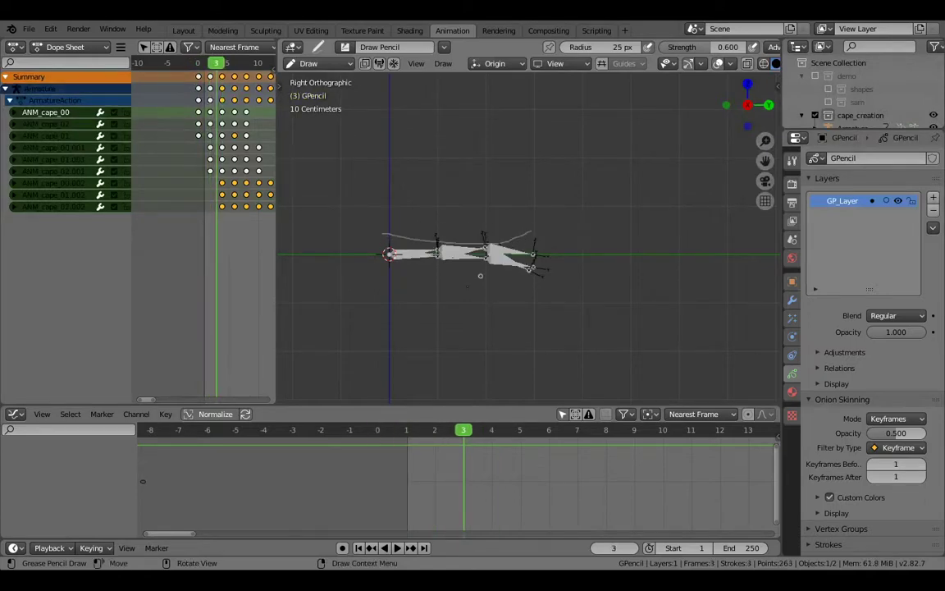
# Return to Object Mode and delete the Grease Pencil object
pyautogui.scroll(2, 481, 277)
pyautogui.click(318, 63)
pyautogui.click(318, 77)
pyautogui.press('x')
pyautogui.click(448, 205)
# Select the armature and move the playhead back to frame 1
pyautogui.moveTo(448, 206); pyautogui.dragTo(491, 232, button='middle')
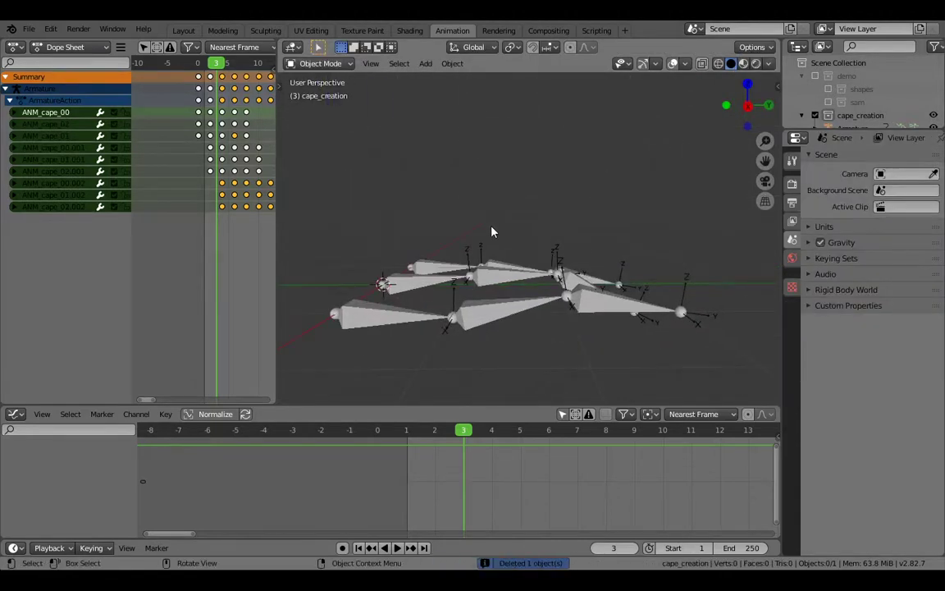
pyautogui.click(489, 316)
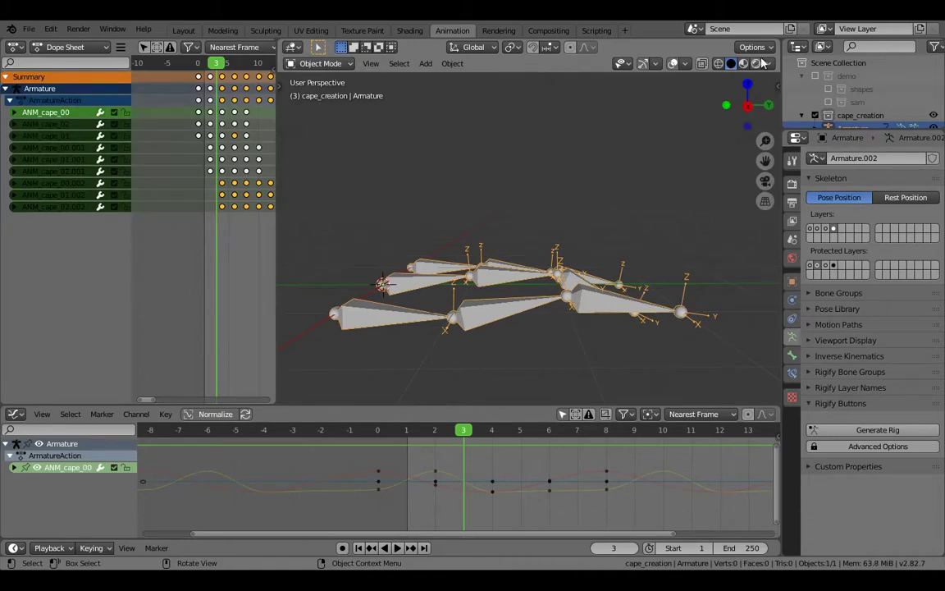
pyautogui.scroll(-2, 786, 89)
pyautogui.moveTo(542, 297); pyautogui.dragTo(650, 351, button='middle')
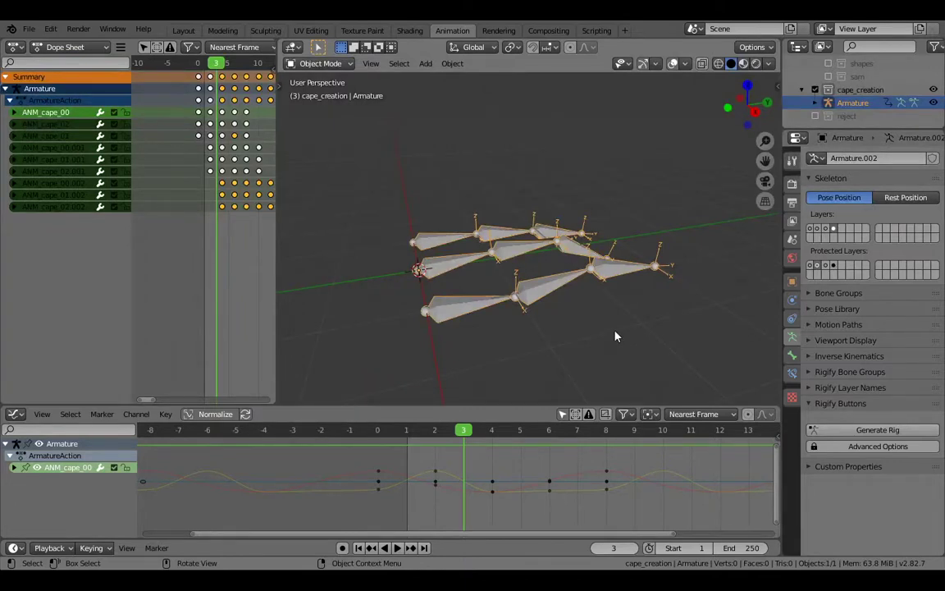
pyautogui.hotkey('shift', 'Left')
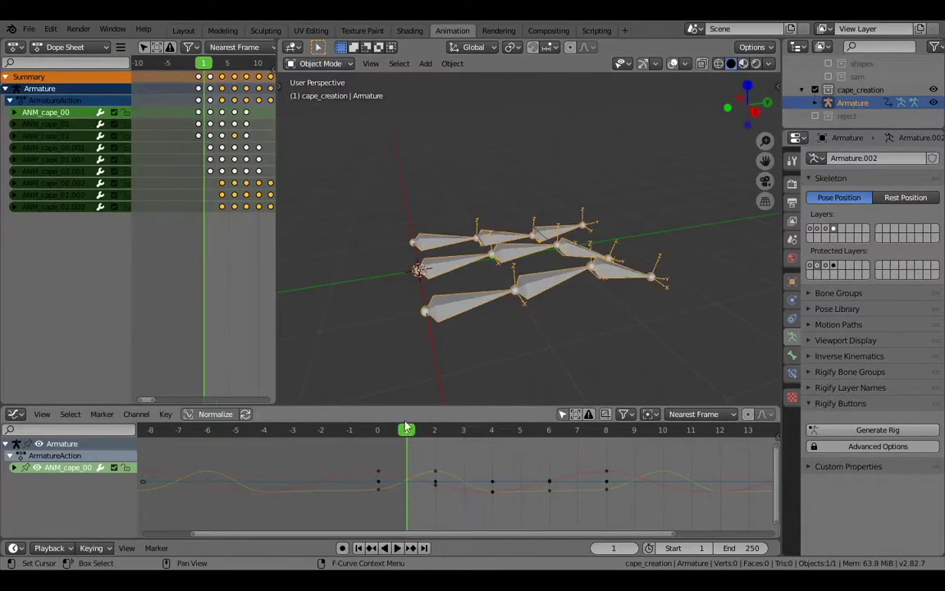
pyautogui.moveTo(452, 261); pyautogui.dragTo(547, 242, button='middle')
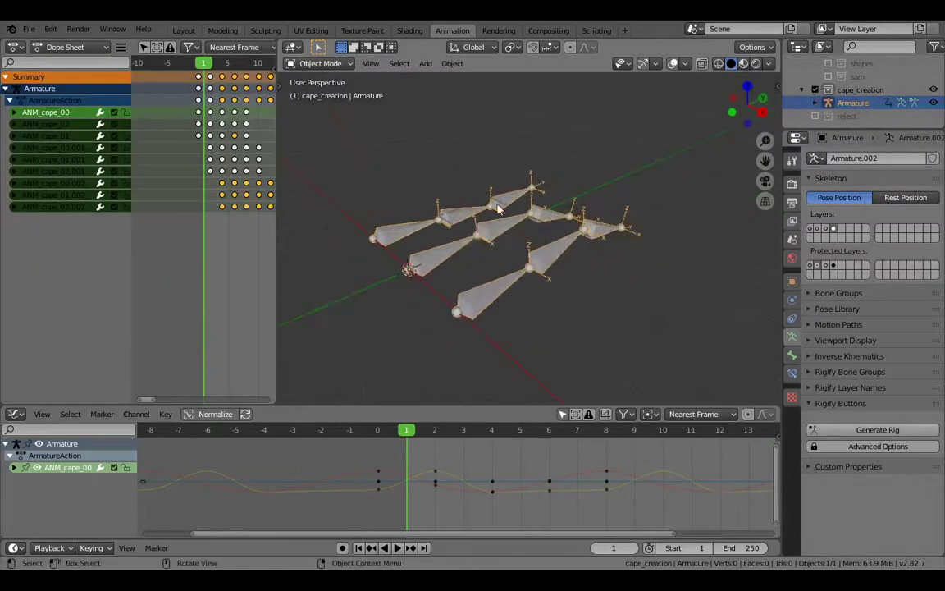
# Switch to the Layout workspace, enter Pose Mode, show only the third bone layer and select the CTRL_cape_00 control bone
pyautogui.moveTo(563, 281); pyautogui.dragTo(410, 213, button='middle')
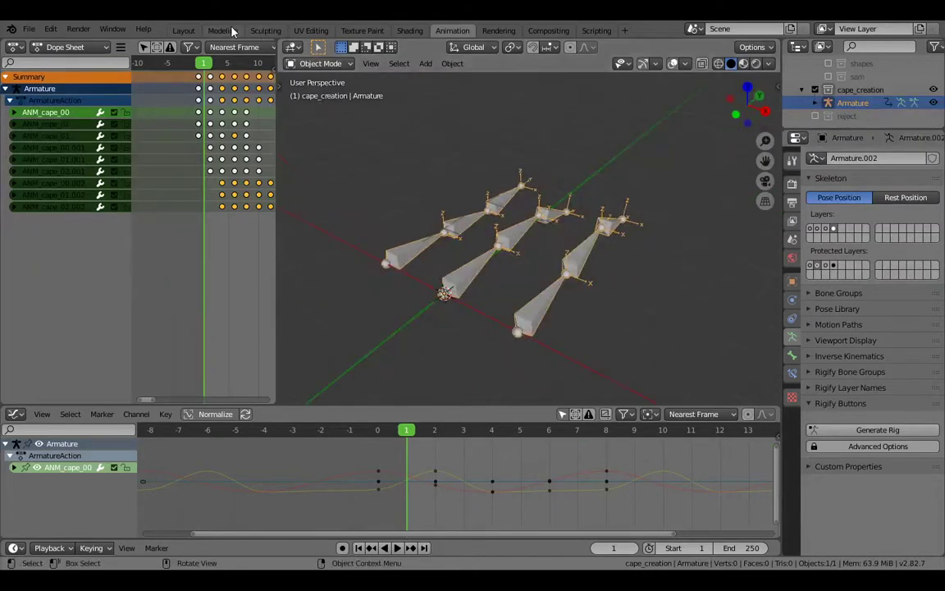
pyautogui.click(196, 30)
pyautogui.click(746, 281)
pyautogui.click(401, 344)
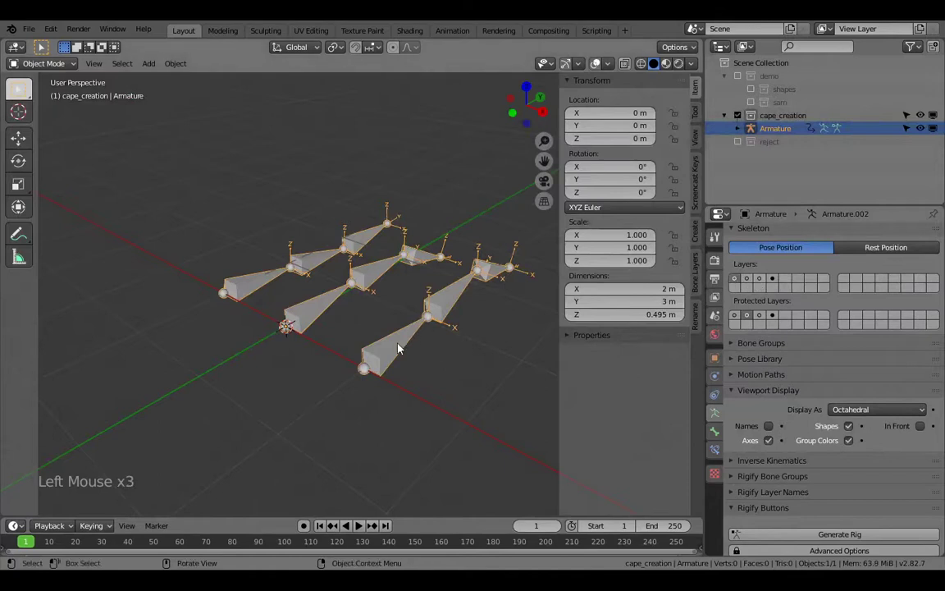
pyautogui.hotkey('ctrl', 'Tab')
pyautogui.click(773, 280)
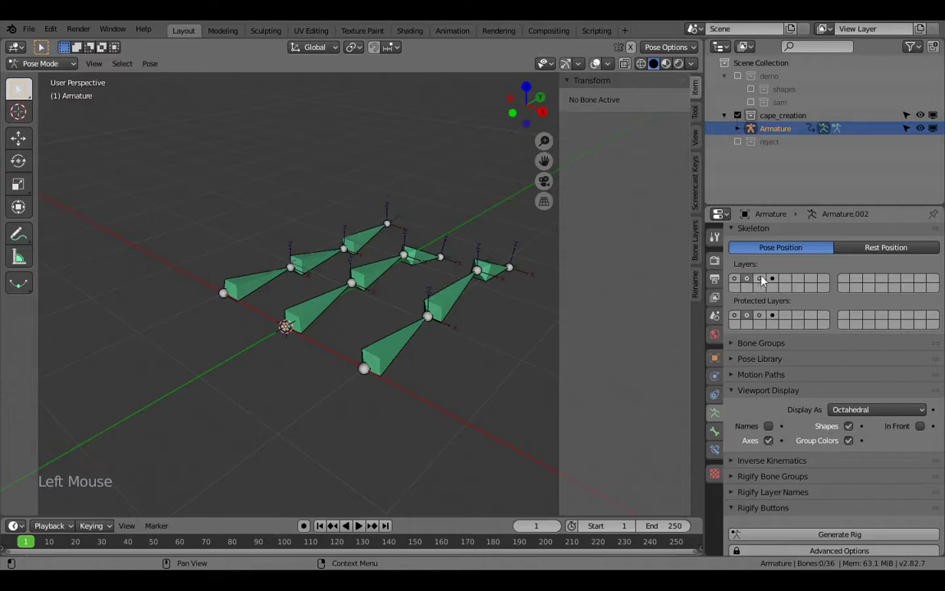
pyautogui.click(762, 280)
pyautogui.click(420, 341)
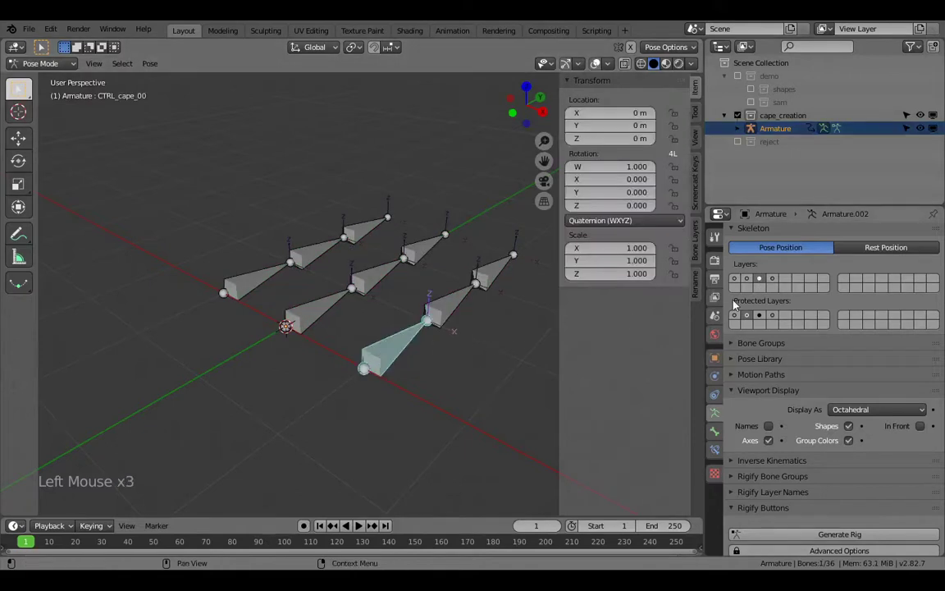
# Return to Object Mode, add a plane mesh and move its geometry 1 m along Y in Edit Mode
pyautogui.click(426, 163)
pyautogui.moveTo(43, 63); pyautogui.dragTo(43, 77)
pyautogui.scroll(-1, 276, 175)
pyautogui.keyDown('shift'); pyautogui.moveTo(276, 175); pyautogui.dragTo(302, 192, button='middle'); pyautogui.keyUp('shift')
pyautogui.hotkey('shift', 'a')
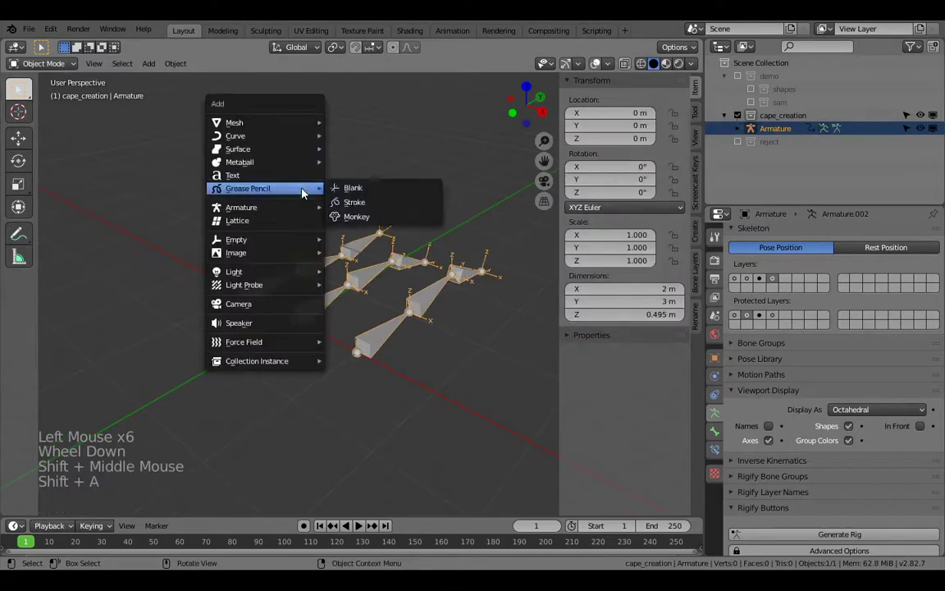
pyautogui.moveTo(279, 122)
pyautogui.click(402, 125)
pyautogui.press('Tab')
pyautogui.press('g')
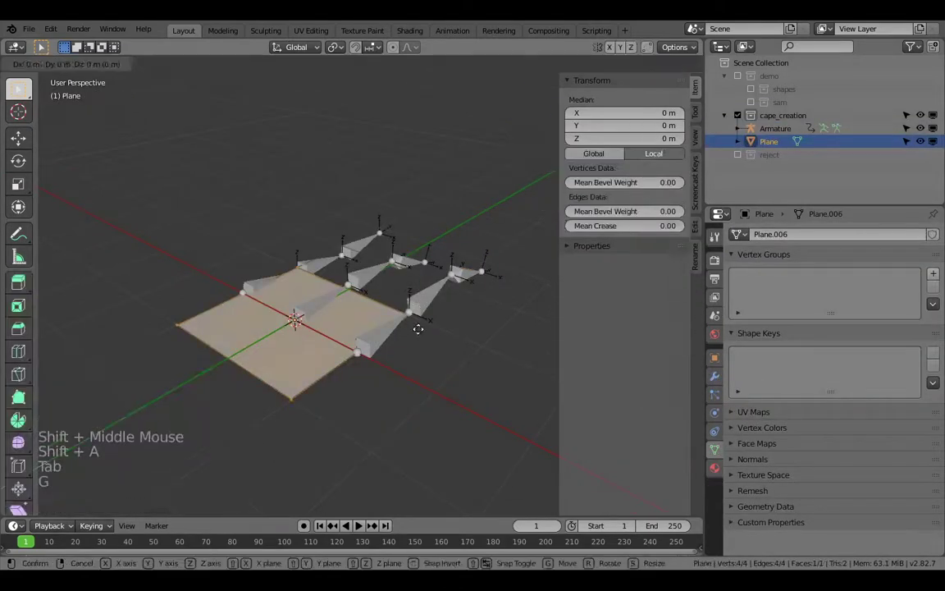
pyautogui.keyDown('ctrl'); pyautogui.click(452, 291); pyautogui.keyUp('ctrl')
# Extend the plane over the full bone chains by moving its far edge 1 m along Y
pyautogui.moveTo(451, 290); pyautogui.dragTo(423, 302, button='middle')
pyautogui.keyDown('alt'); pyautogui.click(415, 274); pyautogui.keyUp('alt')
pyautogui.press('g')
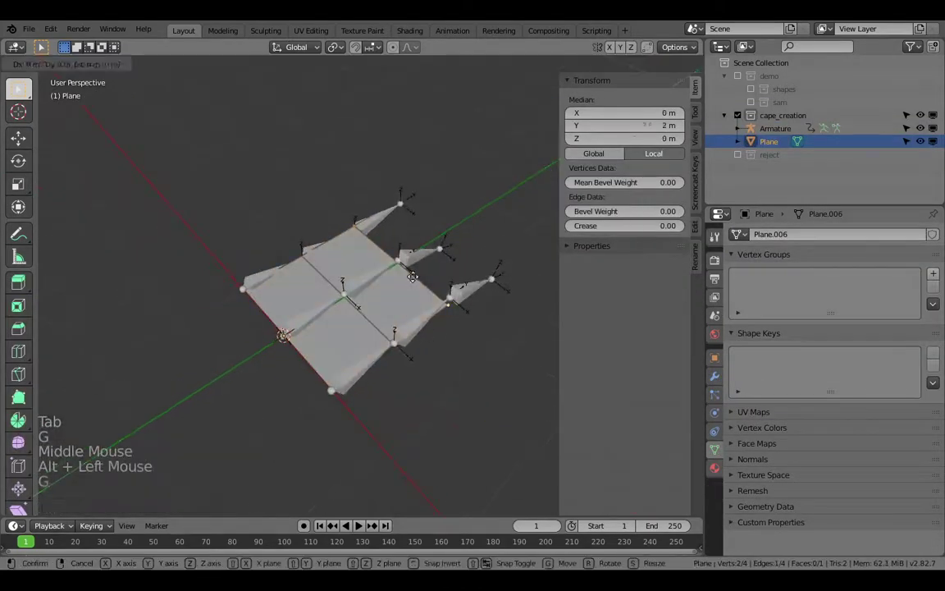
pyautogui.press('y')
pyautogui.keyDown('ctrl'); pyautogui.click(453, 245); pyautogui.keyUp('ctrl')
# Add two loop cuts across the plane's length and three across its width, and return to Object Mode
pyautogui.hotkey('ctrl', 'r')
pyautogui.scroll(1, 396, 276)
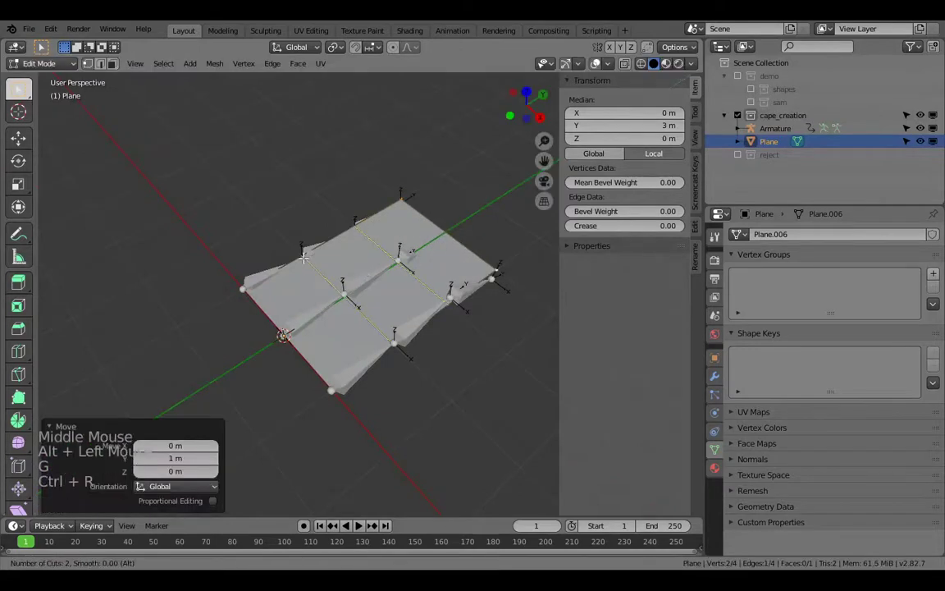
pyautogui.click(395, 277)
pyautogui.rightClick(395, 276)
pyautogui.hotkey('ctrl', 'r')
pyautogui.scroll(2, 438, 245)
pyautogui.click(439, 246)
pyautogui.rightClick(439, 246)
pyautogui.moveTo(463, 316)
pyautogui.mouseDown(button='middle')
pyautogui.moveTo(496, 299)
pyautogui.moveTo(465, 317)
pyautogui.mouseUp(button='middle')
pyautogui.press('Tab')
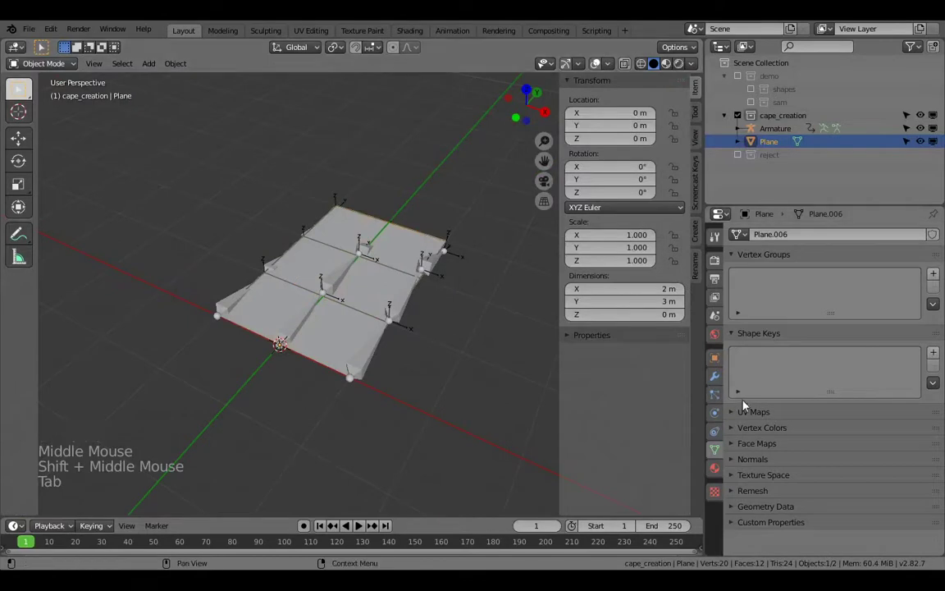
pyautogui.click(715, 376)
pyautogui.click(435, 256)
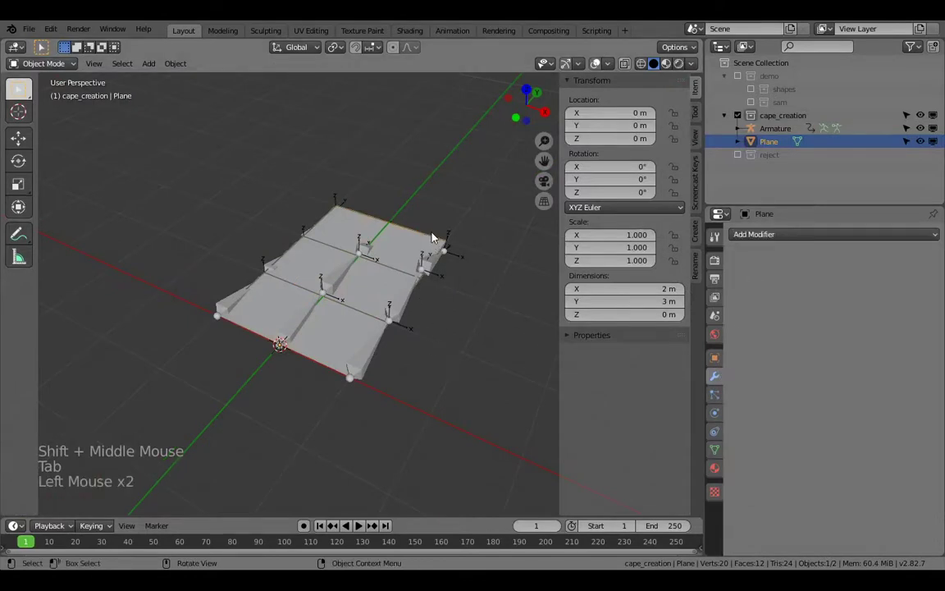
pyautogui.keyDown('shift'); pyautogui.click(433, 264); pyautogui.keyUp('shift')
pyautogui.click(433, 264)
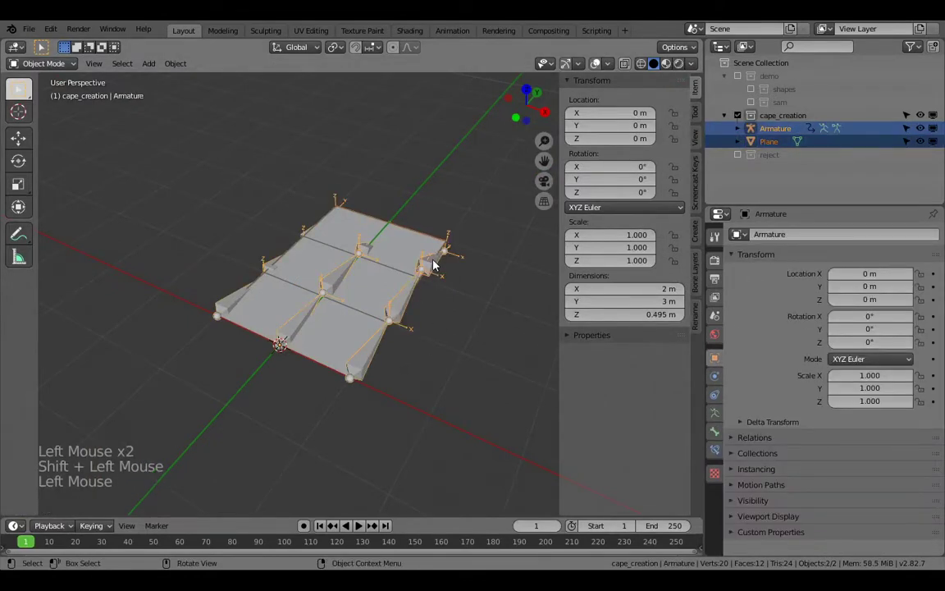
pyautogui.click(433, 264)
pyautogui.keyDown('shift'); pyautogui.click(420, 228); pyautogui.keyUp('shift')
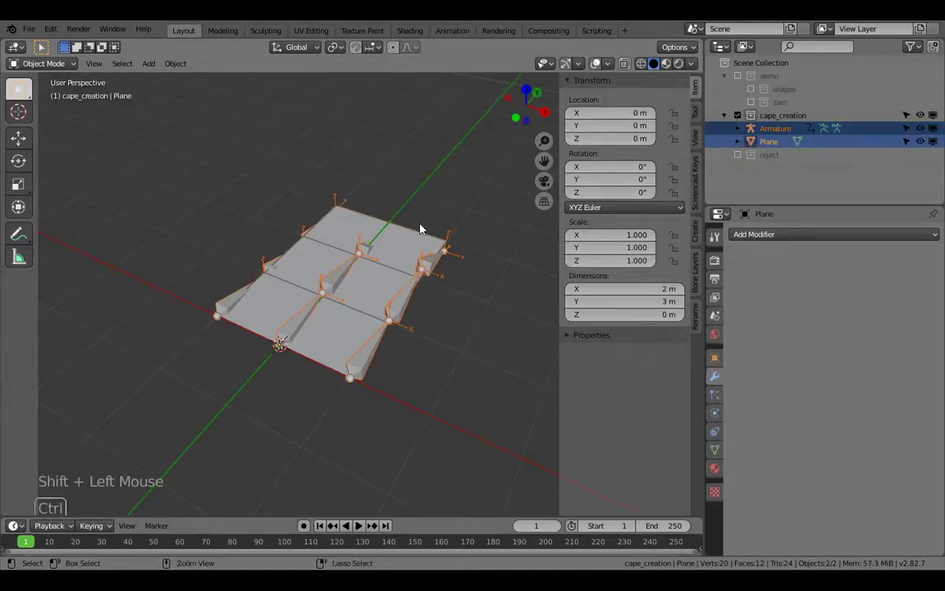
pyautogui.hotkey('ctrl', 'p')
pyautogui.press('Escape')
pyautogui.click(418, 224)
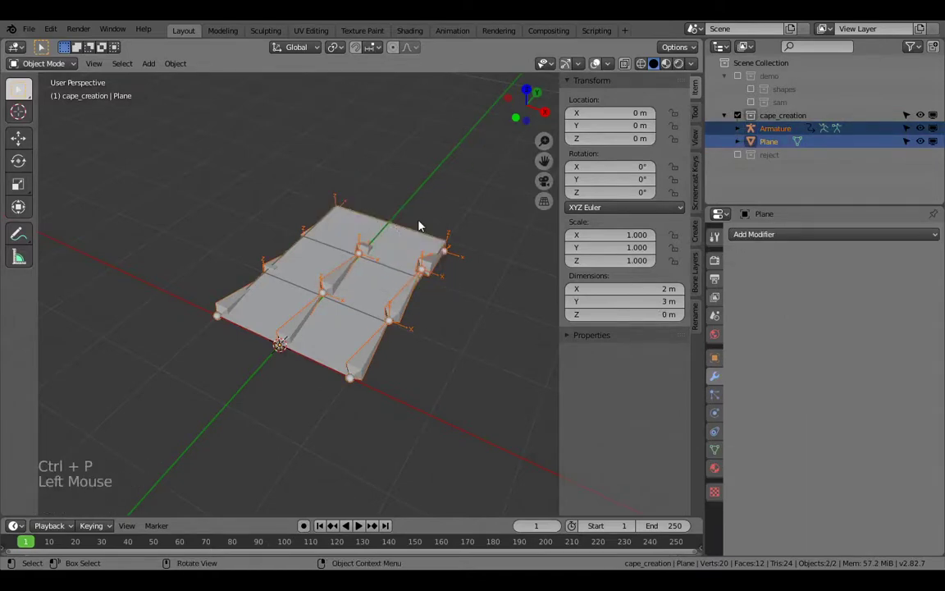
pyautogui.click(418, 223)
# Parent the plane to the armature with automatic weights in wireframe display, and reselect the plane in solid display
pyautogui.press('z')
pyautogui.click(384, 226)
pyautogui.keyDown('shift'); pyautogui.click(437, 263); pyautogui.keyUp('shift')
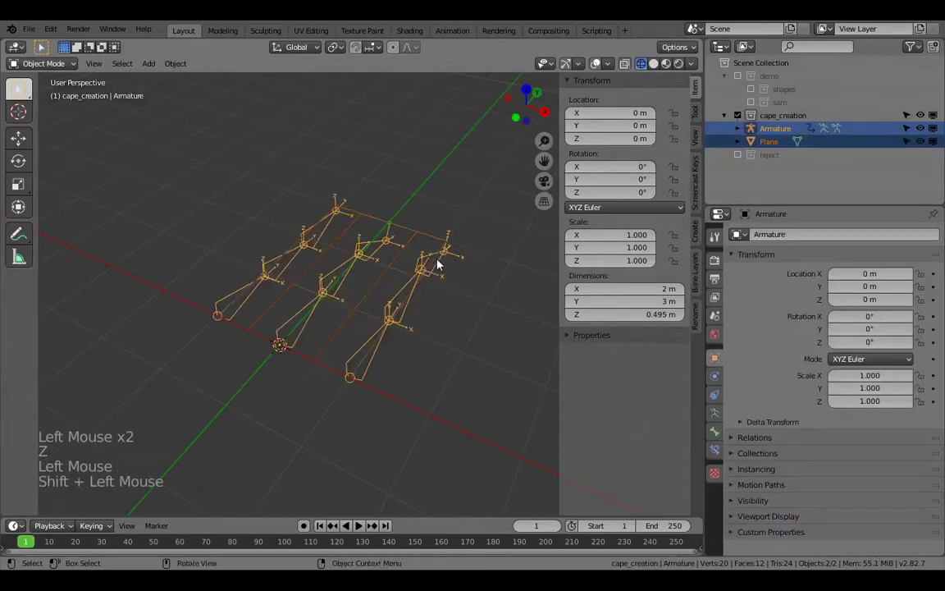
pyautogui.hotkey('ctrl', 'p')
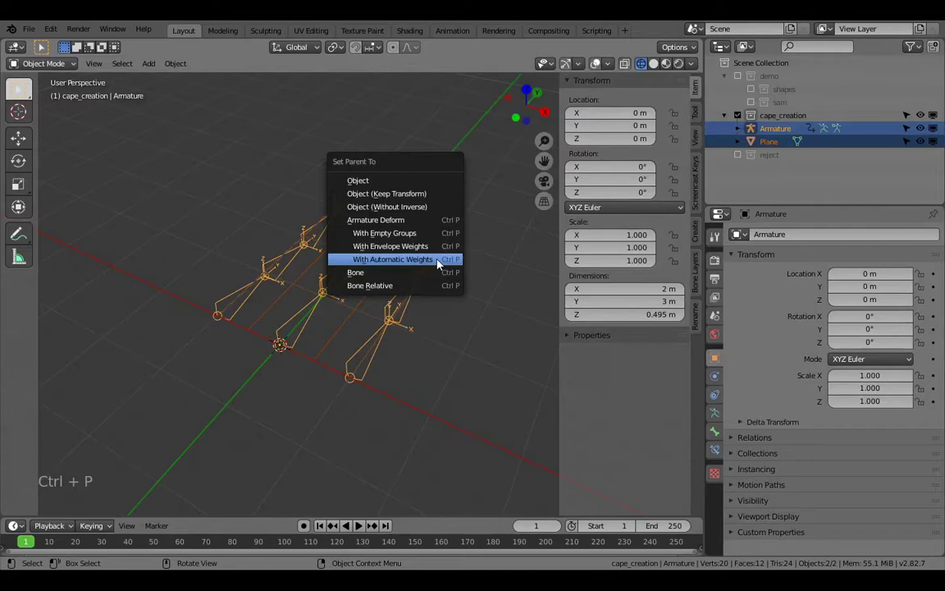
pyautogui.click(392, 259)
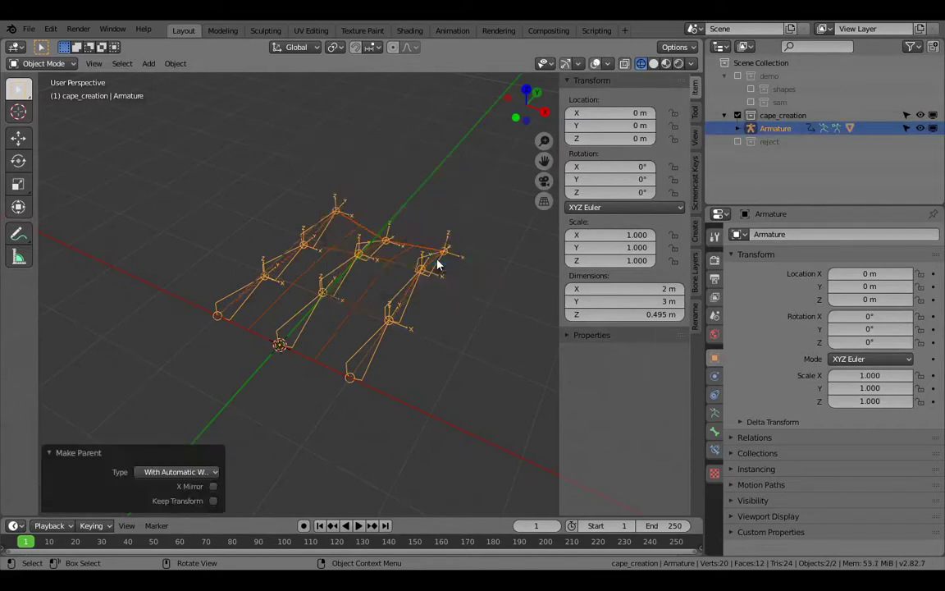
pyautogui.click(384, 332)
pyautogui.press('z')
pyautogui.moveTo(504, 297)
pyautogui.mouseDown(button='middle')
pyautogui.moveTo(439, 293)
pyautogui.moveTo(396, 351)
pyautogui.mouseUp(button='middle')
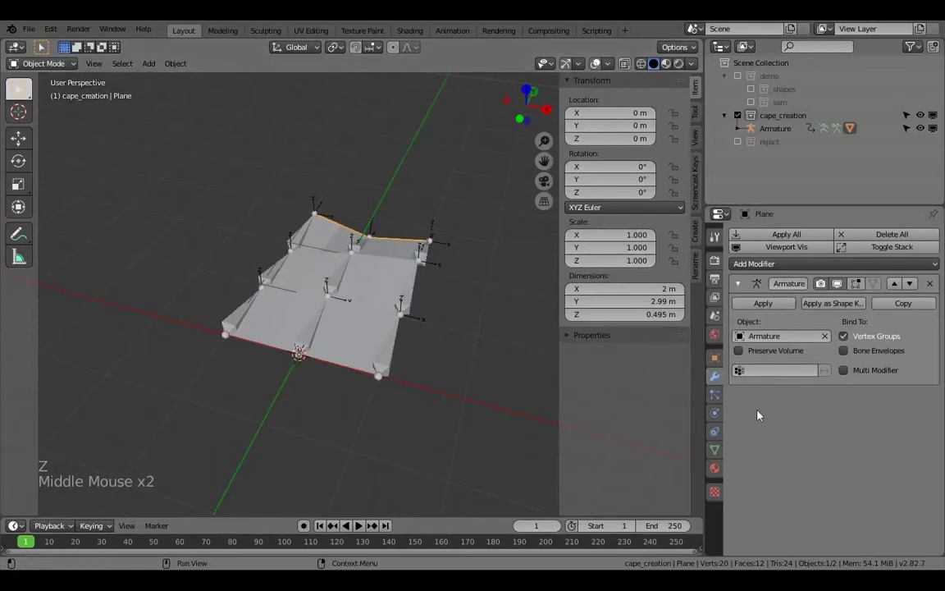
# Add a Subdivision Surface modifier to the plane and place it above the Armature modifier
pyautogui.click(742, 263)
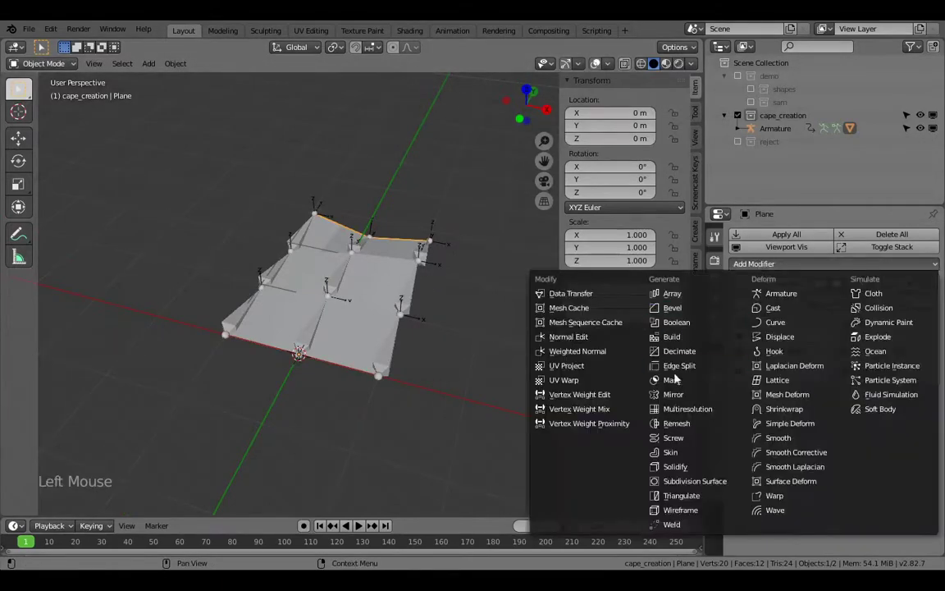
pyautogui.click(684, 481)
pyautogui.click(897, 398)
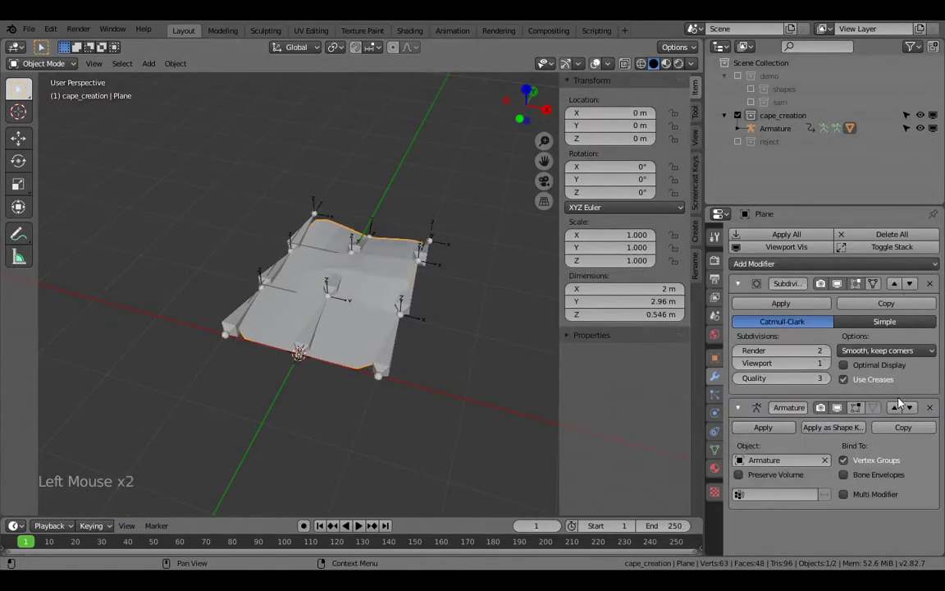
# Shade the plane smooth and set the Subdivision Surface modifier's viewport subdivisions to 2
pyautogui.rightClick(344, 237)
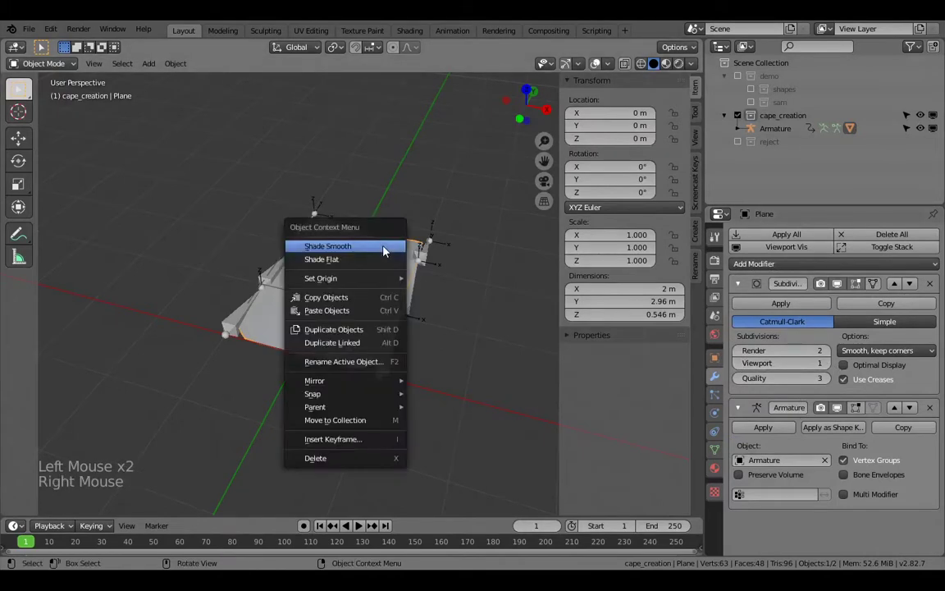
pyautogui.scroll(1, 405, 289)
pyautogui.moveTo(405, 289); pyautogui.dragTo(381, 283, button='middle')
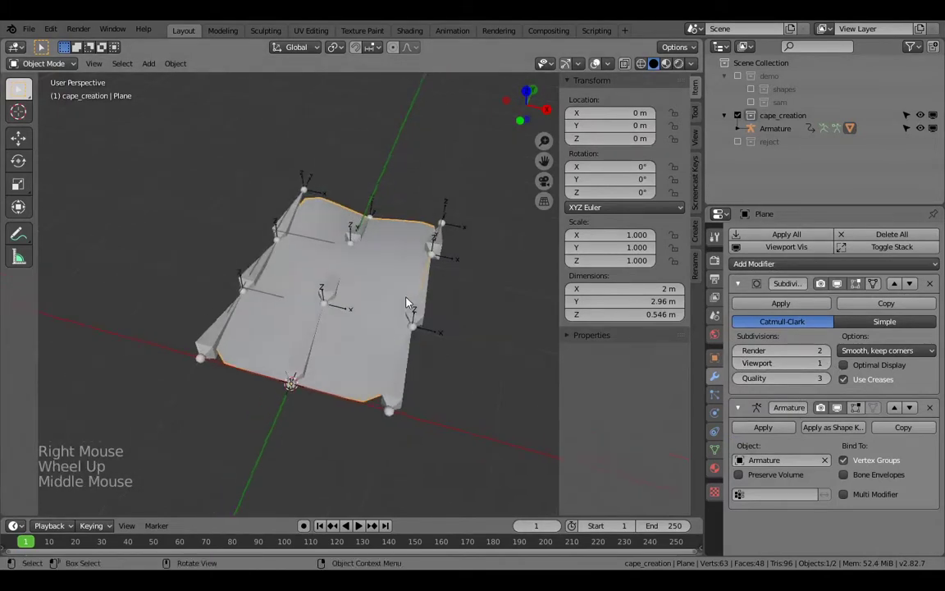
pyautogui.click(824, 363)
# Play the animation to examine how the cape mesh follows the bones, and stop it
pyautogui.moveTo(378, 319); pyautogui.dragTo(430, 310, button='middle')
pyautogui.press('space')
pyautogui.scroll(1, 398, 321)
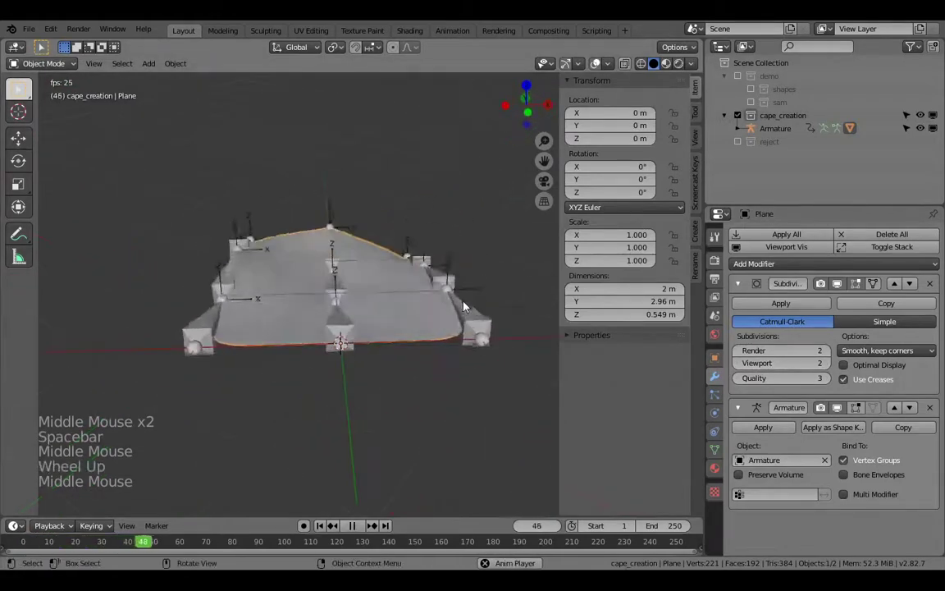
pyautogui.press('space')
pyautogui.moveTo(417, 270); pyautogui.dragTo(323, 306, button='middle')
# Select the armature, keep the third bone layer shown, enter Pose Mode and start playback
pyautogui.click(274, 359)
pyautogui.scroll(-3, 310, 369)
pyautogui.moveTo(310, 368); pyautogui.dragTo(345, 365, button='middle')
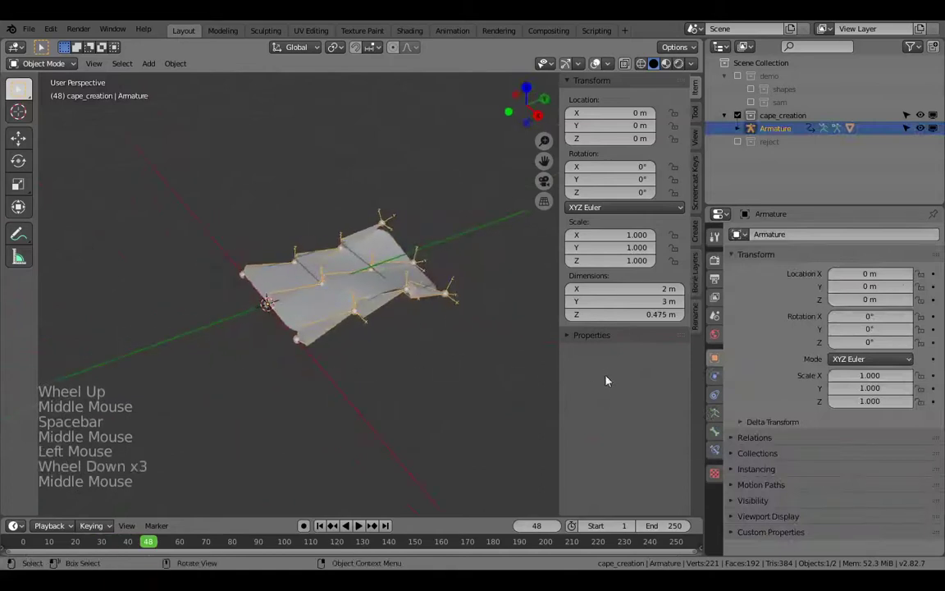
pyautogui.click(716, 396)
pyautogui.click(760, 306)
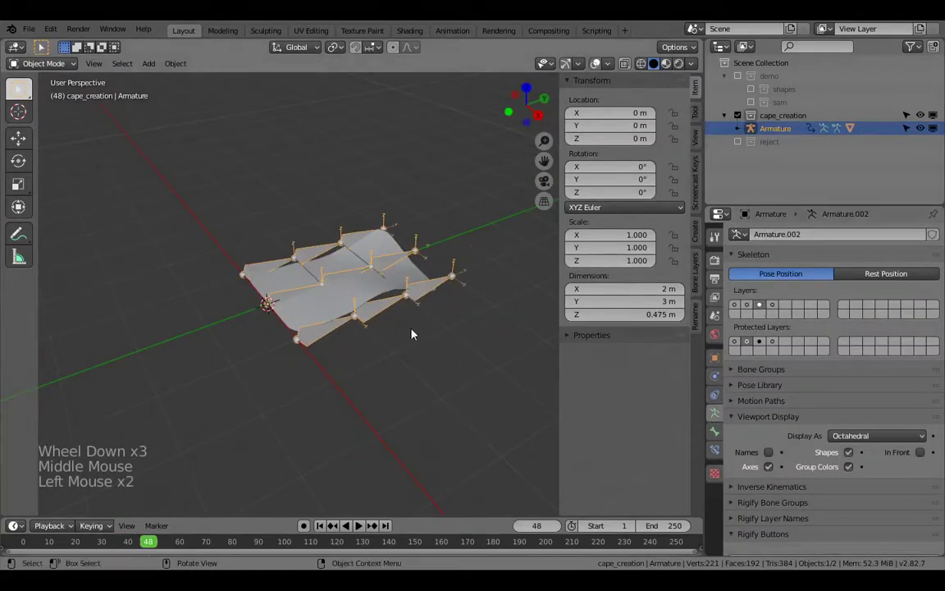
pyautogui.hotkey('ctrl', 'Tab')
pyautogui.press('space')
# Rotate the CTRL_cape_00 bone freely and move it about -0.168 m in X, -0.472 m in Y and -0.381 m in Z
pyautogui.moveTo(345, 332); pyautogui.dragTo(428, 343, button='middle')
pyautogui.scroll(1, 403, 336)
pyautogui.press('r')
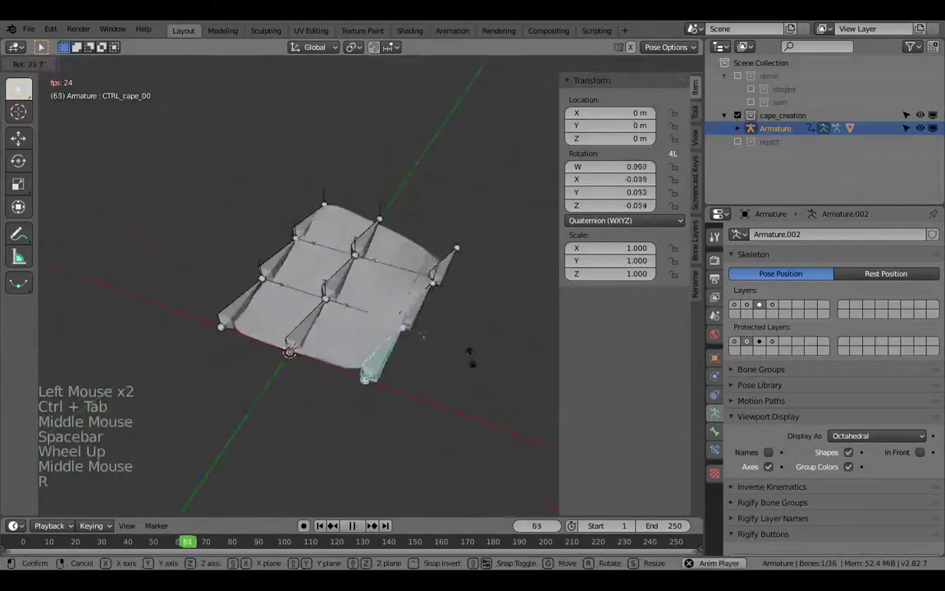
pyautogui.press('r')
pyautogui.press('g')
pyautogui.click(439, 464)
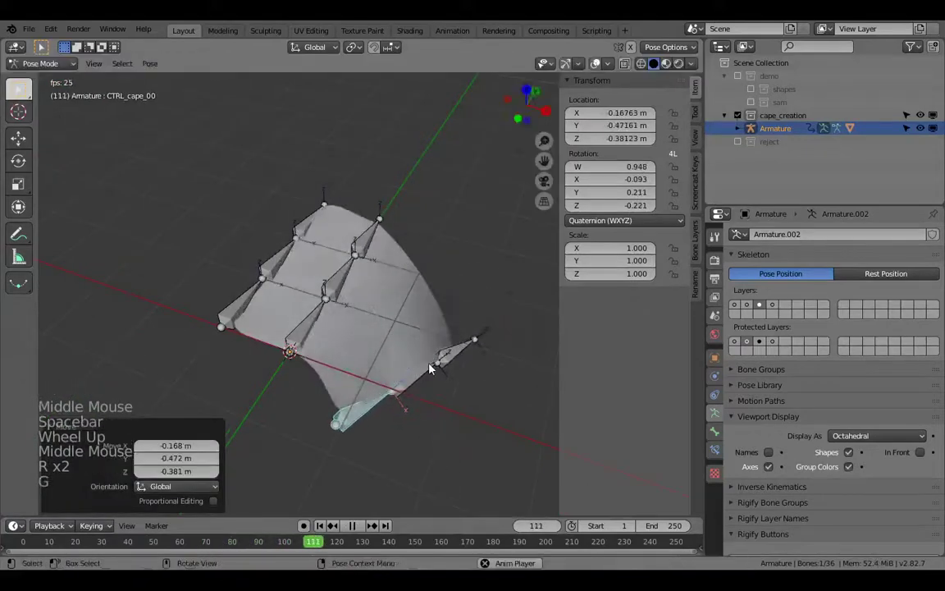
# Rotate the control bones further along the CTRL_cape_00 chain to bend that side of the cape
pyautogui.click(431, 366)
pyautogui.moveTo(494, 367); pyautogui.dragTo(498, 343, button='middle')
pyautogui.press('r')
pyautogui.click(434, 414)
pyautogui.click(422, 418)
pyautogui.press('r')
pyautogui.click(373, 422)
# Raise the opposite side chain from CTRL_cape_01.002 with trackball rotations, including one of about 39° and -7.45°
pyautogui.scroll(1, 324, 398)
pyautogui.moveTo(312, 395); pyautogui.dragTo(391, 410, button='middle')
pyautogui.click(258, 278)
pyautogui.moveTo(258, 277); pyautogui.dragTo(303, 348, button='middle')
pyautogui.press('r')
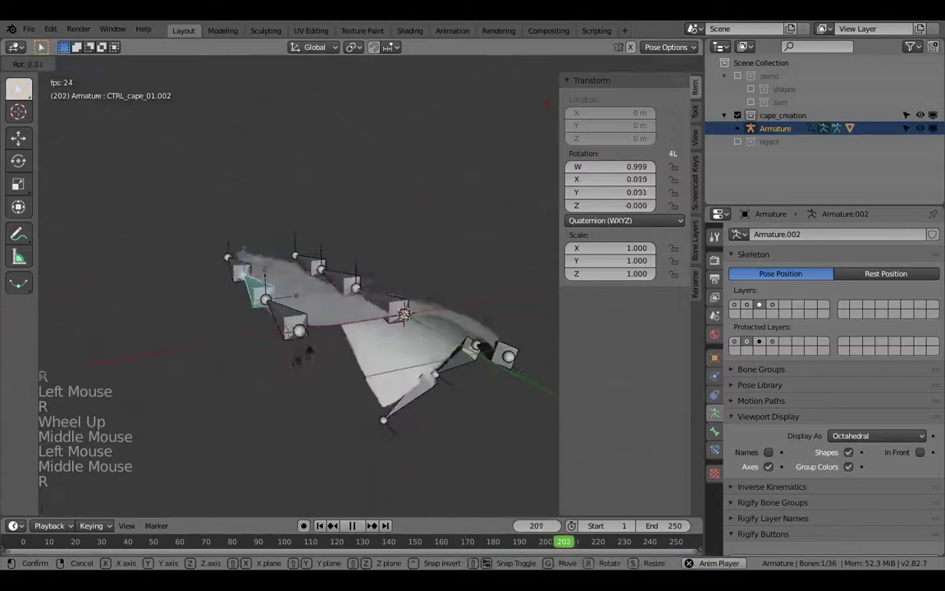
pyautogui.click(276, 383)
pyautogui.press('r')
pyautogui.press('r')
pyautogui.click(326, 294)
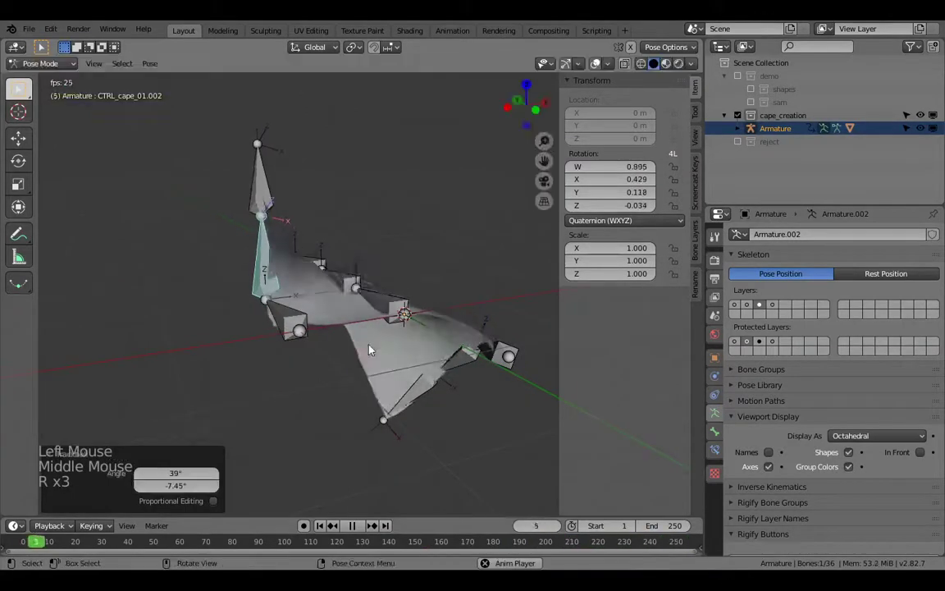
pyautogui.press('r')
pyautogui.press('r')
pyautogui.click(344, 294)
# Select the CTRL_cape_00.002 root bone, move it upward and trackball-rotate it by about 36.1° and 18.9°
pyautogui.click(297, 326)
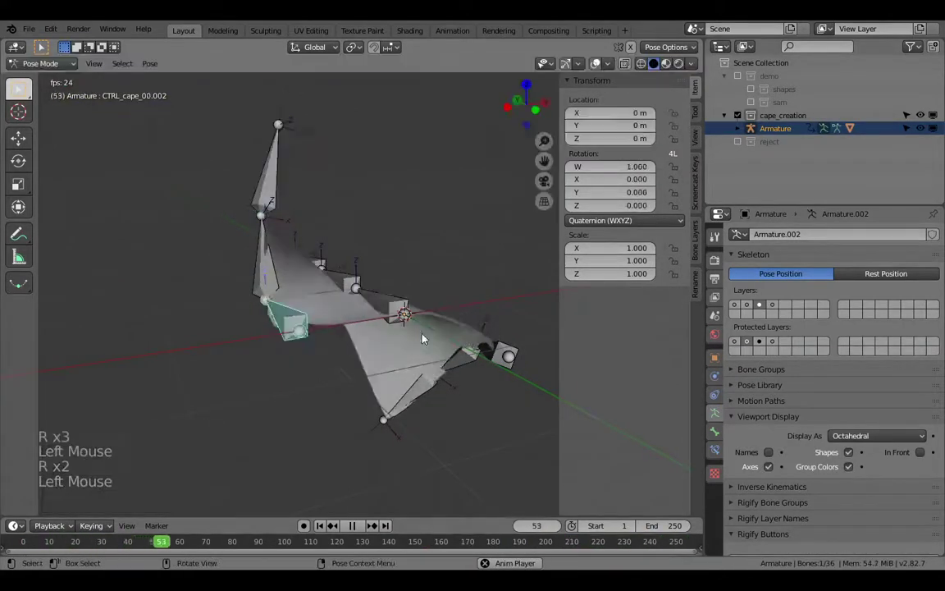
pyautogui.press('g')
pyautogui.click(393, 268)
pyautogui.press('r')
pyautogui.press('r')
pyautogui.click(435, 359)
pyautogui.moveTo(436, 359); pyautogui.dragTo(373, 379, button='middle')
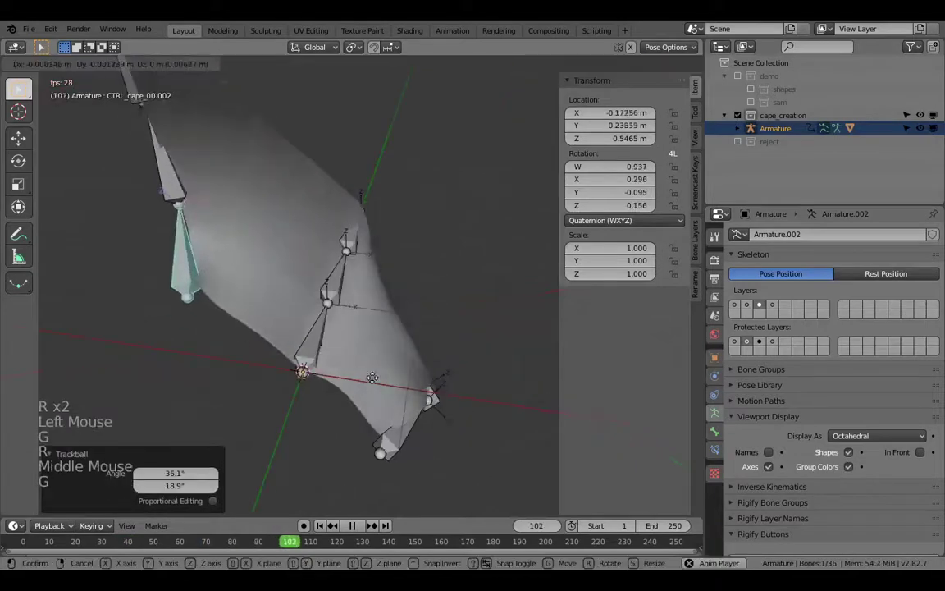
# Reposition the CTRL_cape_00.002 bone with two moves, the last about 0.0641 m in X, -0.238 m in Y and -0.168 m in Z
pyautogui.press('g')
pyautogui.click(384, 439)
pyautogui.moveTo(384, 439); pyautogui.dragTo(268, 334, button='middle')
pyautogui.press('g')
pyautogui.click(250, 354)
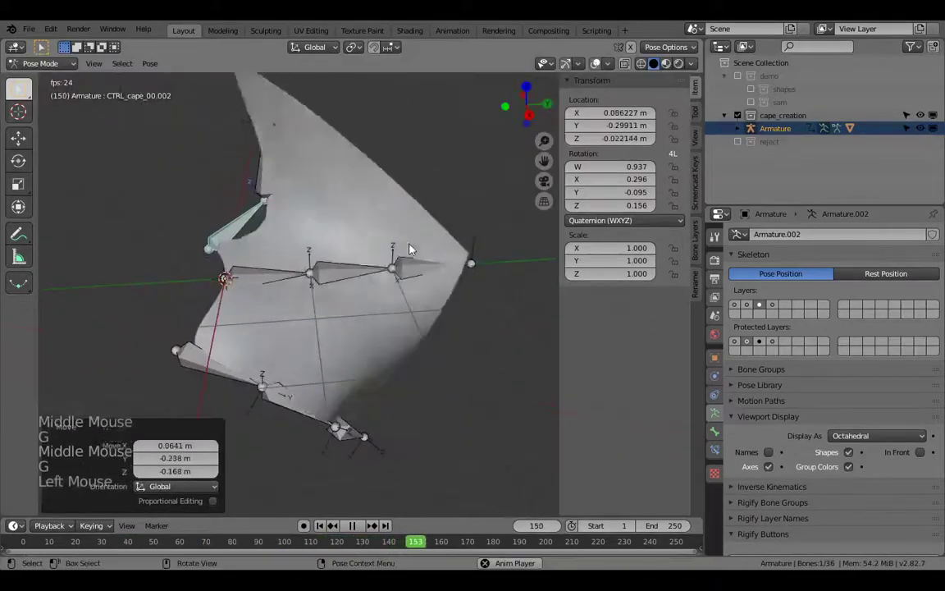
# Bend the middle chain by repositioning its tip control bone and CTRL_cape_01.001
pyautogui.moveTo(411, 249); pyautogui.dragTo(420, 227, button='middle')
pyautogui.click(455, 270)
pyautogui.press('g')
pyautogui.click(435, 337)
pyautogui.click(348, 266)
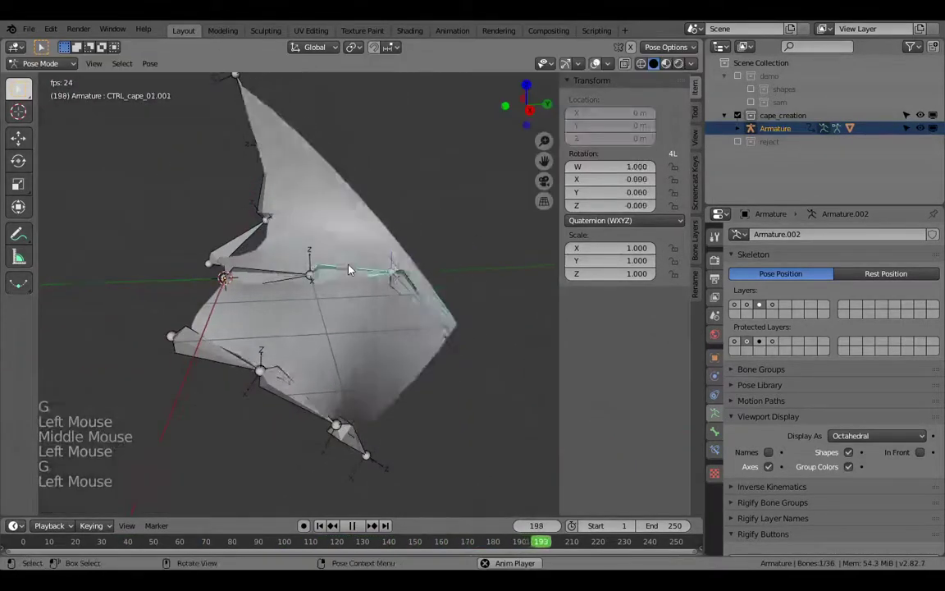
pyautogui.press('g')
pyautogui.click(352, 185)
# Show only the first bone layer, select the DEF_cape_00.001 deform bone and stop playback
pyautogui.moveTo(352, 186); pyautogui.dragTo(584, 332, button='middle')
pyautogui.scroll(-2, 456, 332)
pyautogui.click(734, 305)
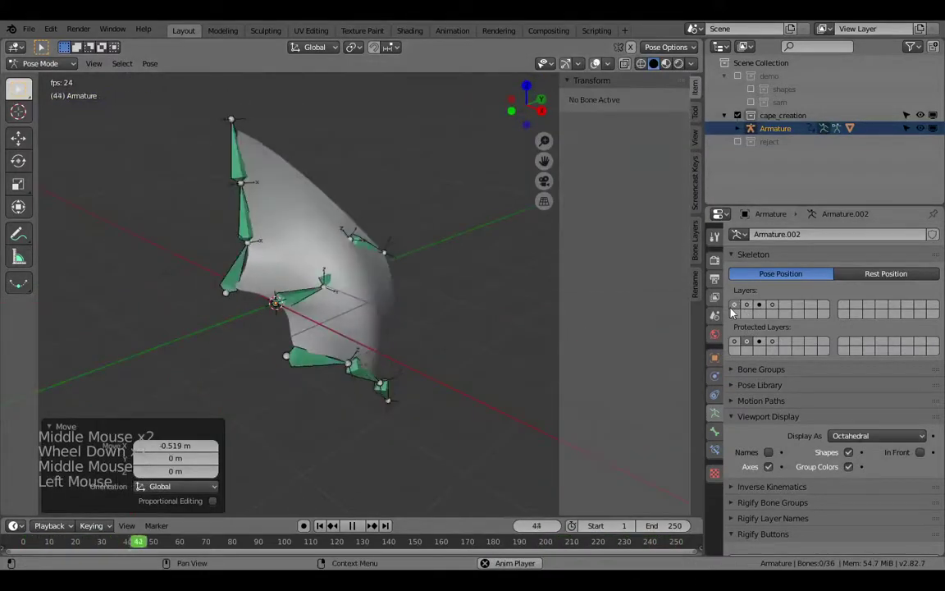
pyautogui.click(301, 298)
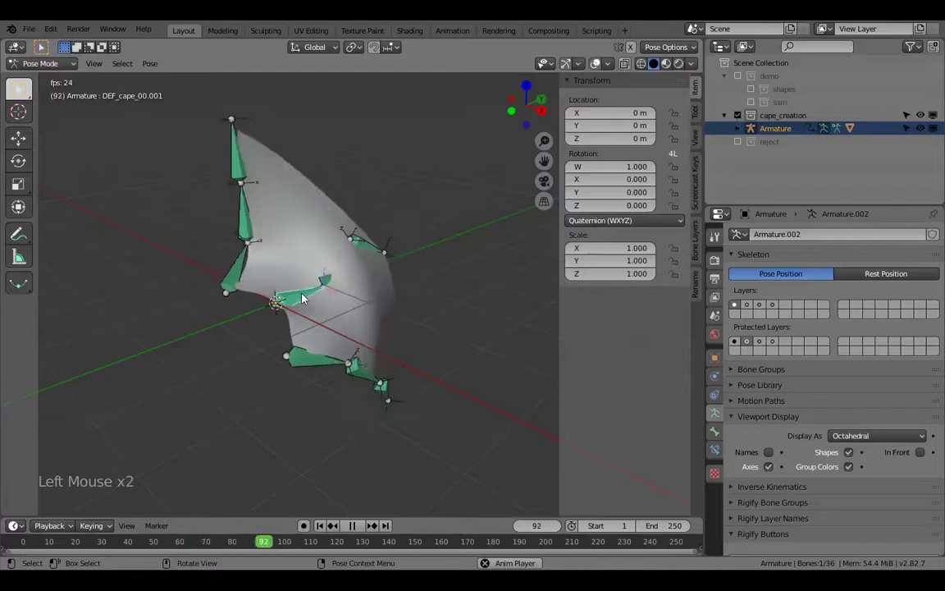
pyautogui.moveTo(342, 327); pyautogui.dragTo(283, 320, button='middle')
pyautogui.press('space')
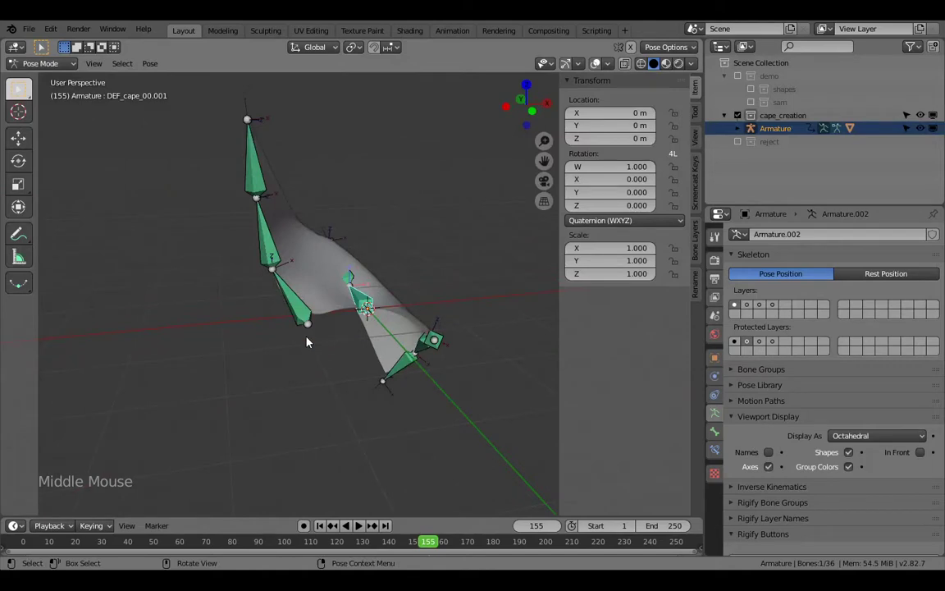
# Try to move the DEF_cape_02.001 deform bone in Pose Mode
pyautogui.moveTo(352, 250); pyautogui.dragTo(335, 384, button='middle')
pyautogui.hotkey('ctrl', 'Tab')
pyautogui.moveTo(439, 358); pyautogui.dragTo(322, 323, button='middle')
pyautogui.scroll(1, 322, 324)
pyautogui.hotkey('ctrl', 'Tab')
pyautogui.click(311, 246)
pyautogui.moveTo(312, 246); pyautogui.dragTo(465, 310, button='middle')
pyautogui.press('g')
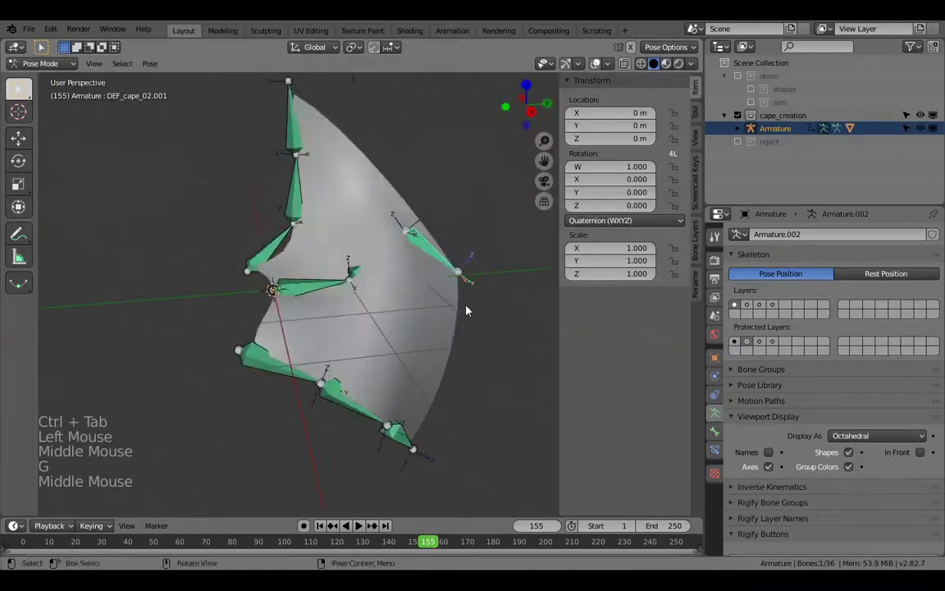
# Show the second bone layer and try to move the TGT_cape_01.001 target bone
pyautogui.click(359, 317)
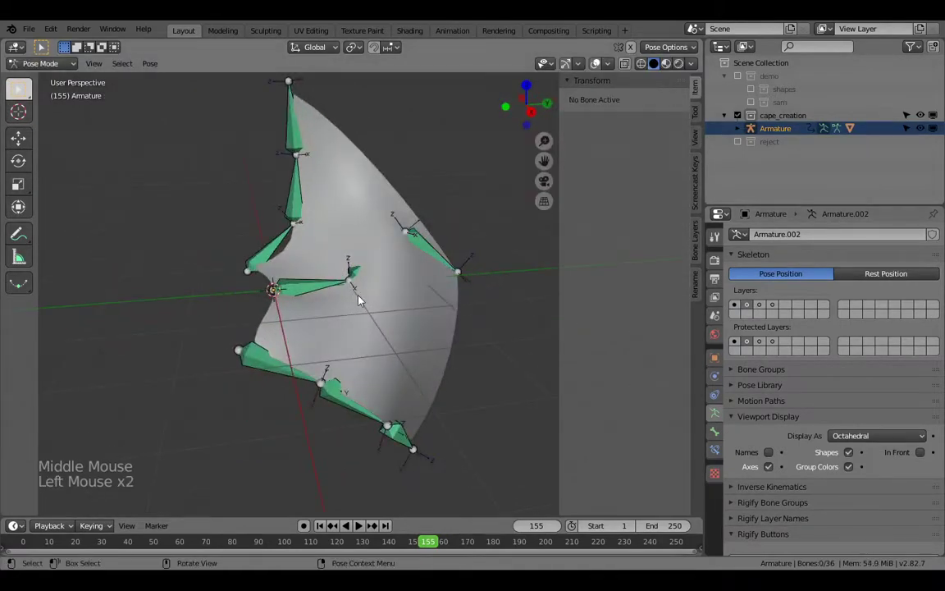
pyautogui.click(406, 232)
pyautogui.press('g')
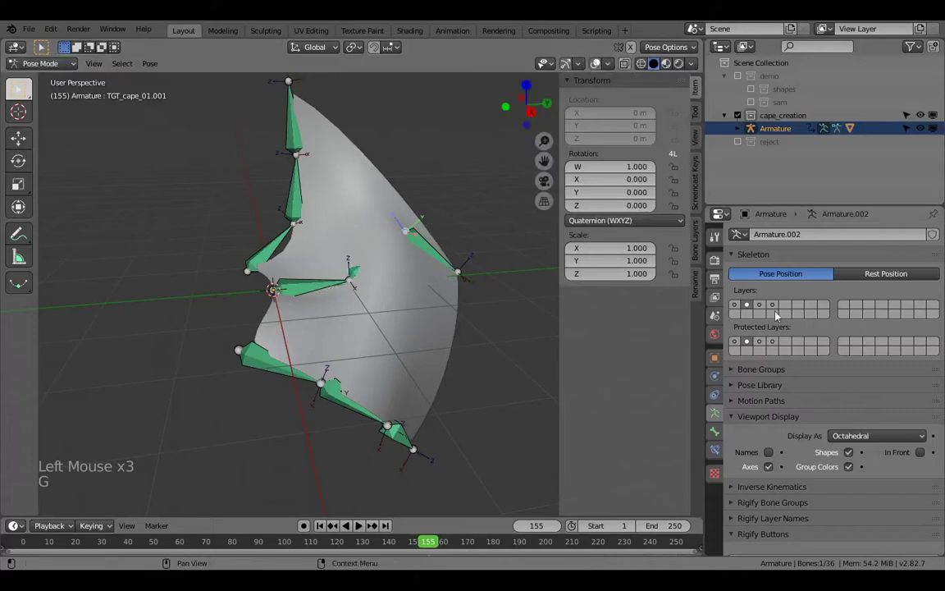
# Show only the third bone layer, then select the CTRL_cape_01.001 control bone and trackball-rotate it
pyautogui.click(760, 306)
pyautogui.click(362, 264)
pyautogui.moveTo(363, 264); pyautogui.dragTo(461, 303, button='middle')
pyautogui.press('g')
pyautogui.press('r')
pyautogui.press('r')
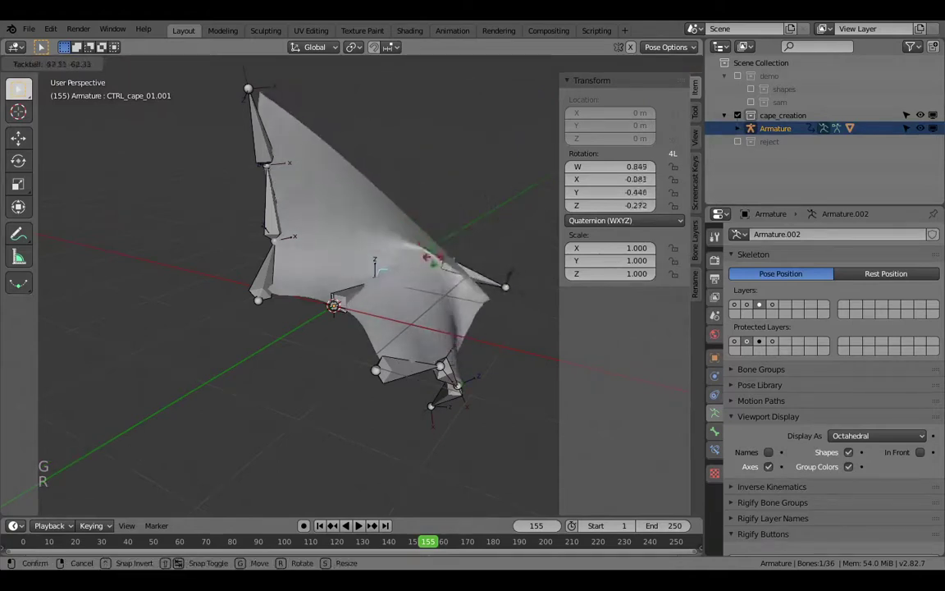
pyautogui.click(390, 230)
# Play the animation, leave Pose Mode and examine the cape's motion from several angles before stopping playback
pyautogui.press('space')
pyautogui.moveTo(389, 230); pyautogui.dragTo(324, 281, button='middle')
pyautogui.hotkey('ctrl', 'Tab')
pyautogui.press('space')
pyautogui.moveTo(354, 318); pyautogui.dragTo(407, 283, button='middle')
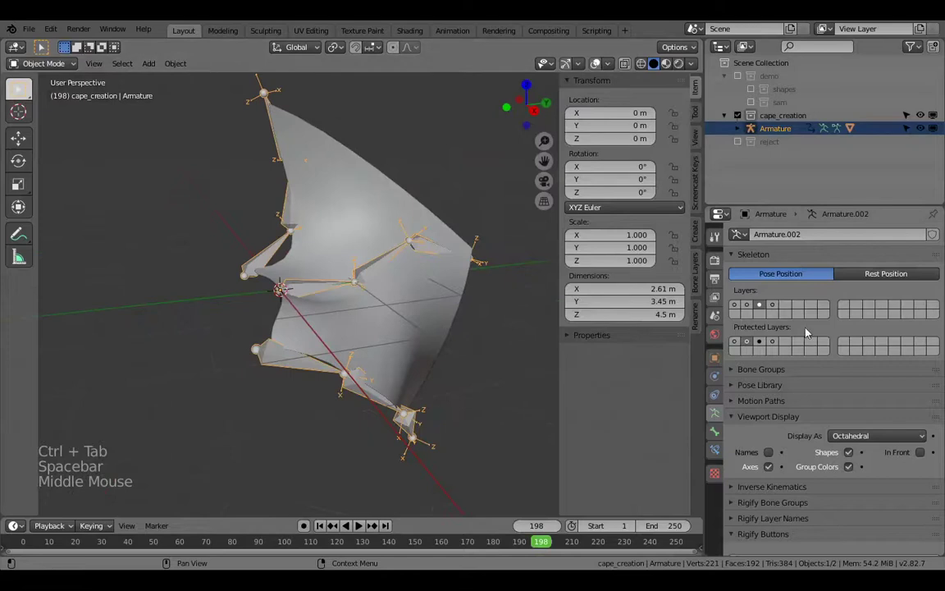
# Show only the fourth bone layer and select the ANM_cape_00 animation bone in Pose Mode
pyautogui.click(771, 304)
pyautogui.moveTo(365, 326); pyautogui.dragTo(414, 350, button='middle')
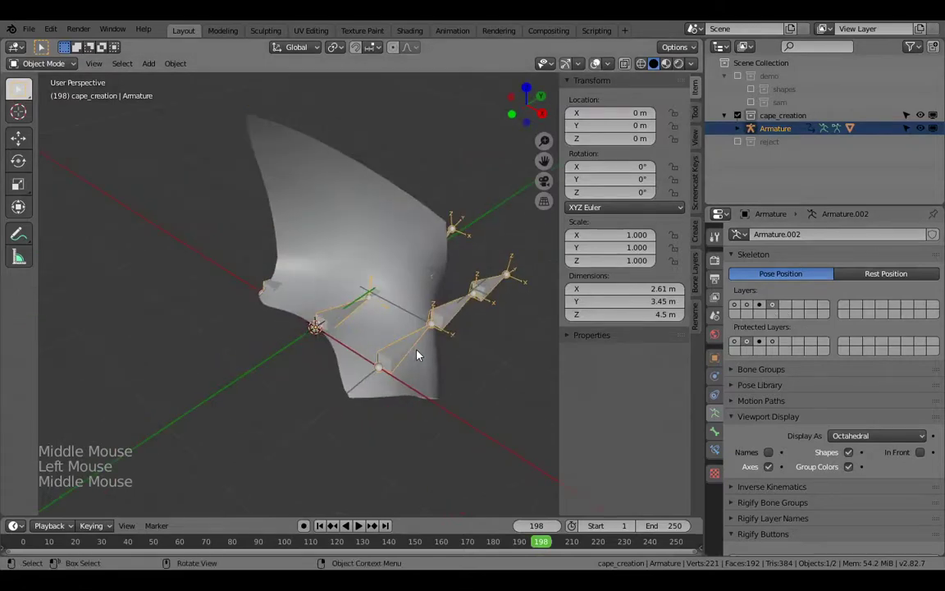
pyautogui.hotkey('ctrl', 'Tab')
pyautogui.click(417, 354)
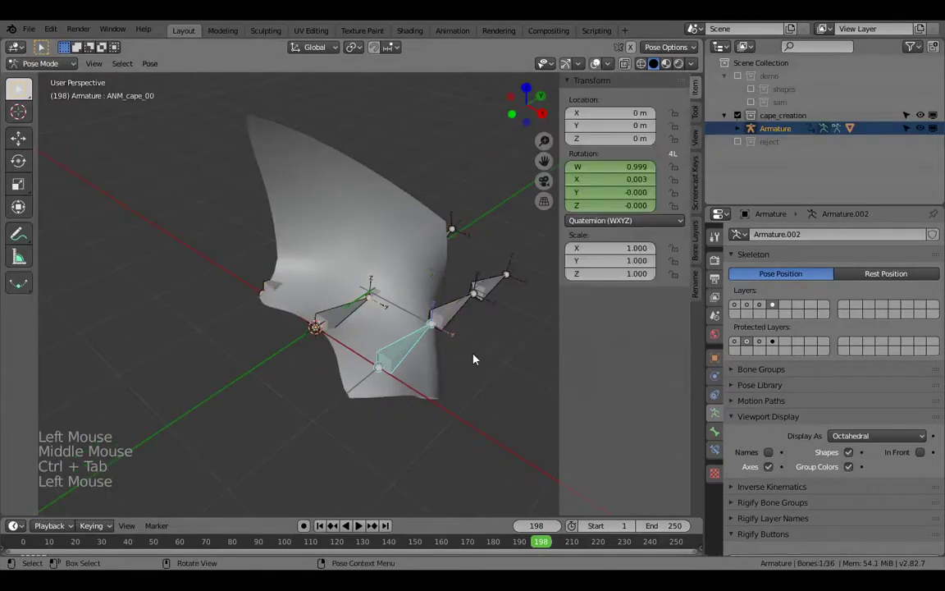
# Show only the second bone layer and select the TGT_cape_00.001 target bone
pyautogui.click(755, 306)
pyautogui.click(748, 306)
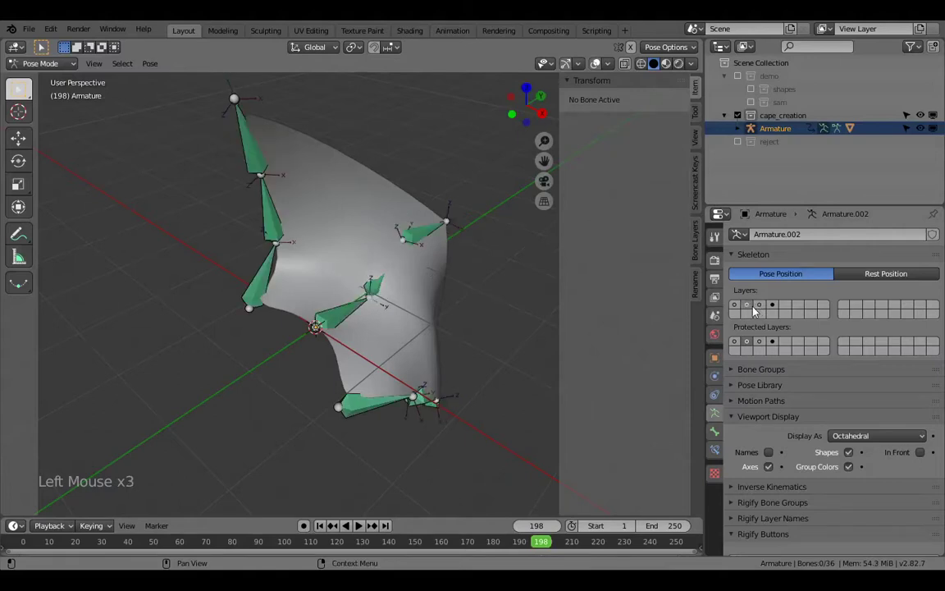
pyautogui.click(344, 319)
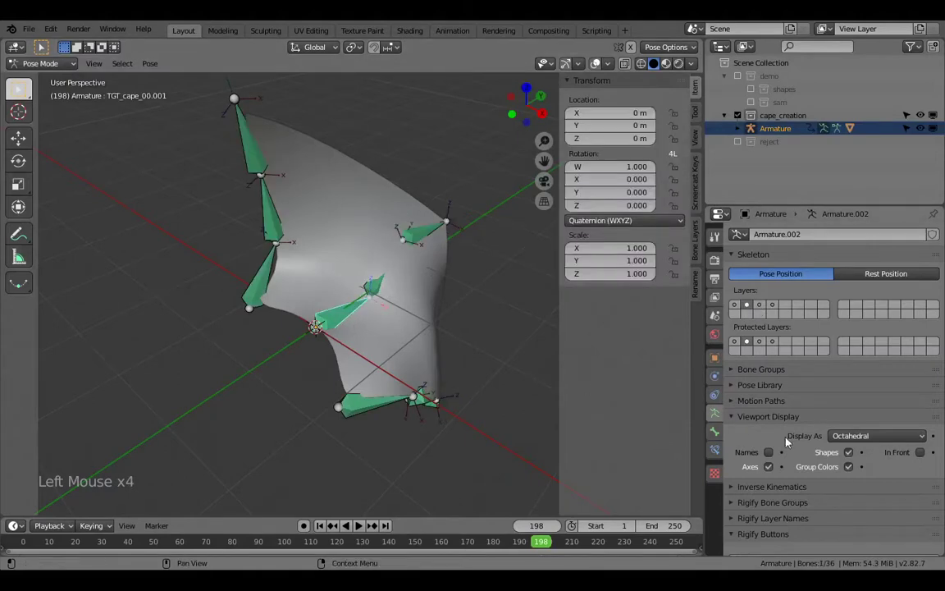
# Play the animation with the fourth layer's animation bones shown, return to the second layer and stop playback
pyautogui.click(771, 305)
pyautogui.press('space')
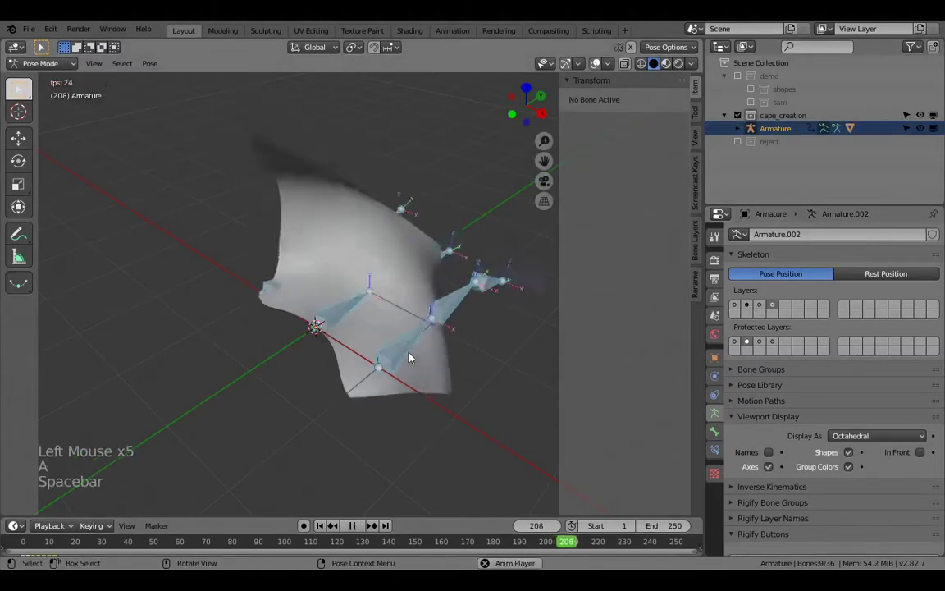
pyautogui.click(746, 305)
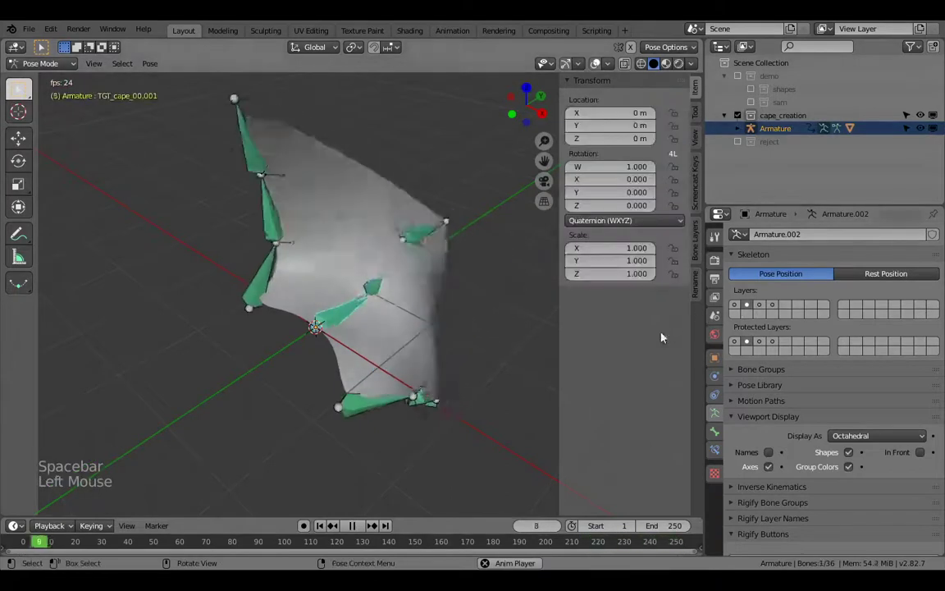
pyautogui.press('space')
# Open TGT_cape_00.001's bone constraints and test its Copy Rotation influence at 0, then restore it to 1
pyautogui.click(714, 453)
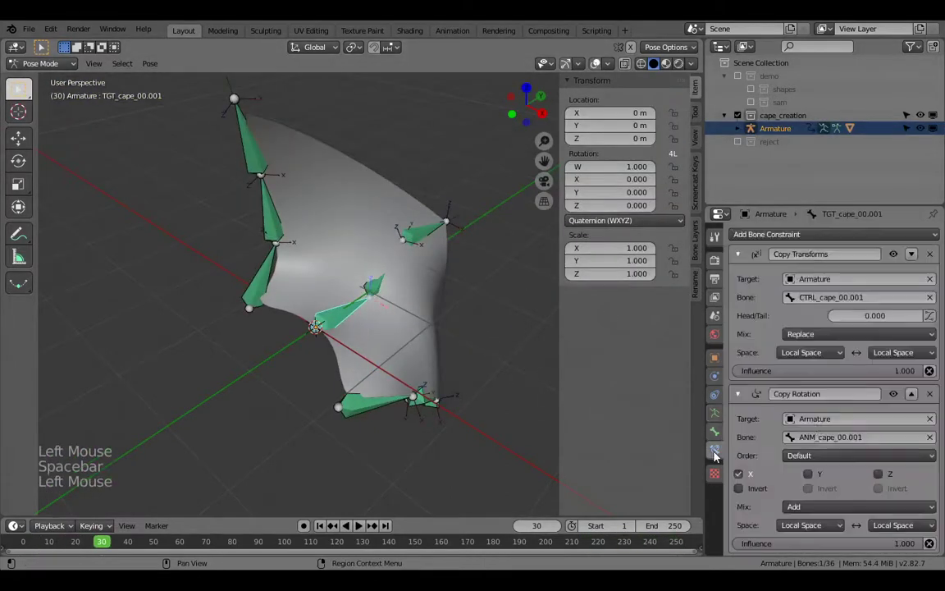
pyautogui.scroll(-2, 835, 504)
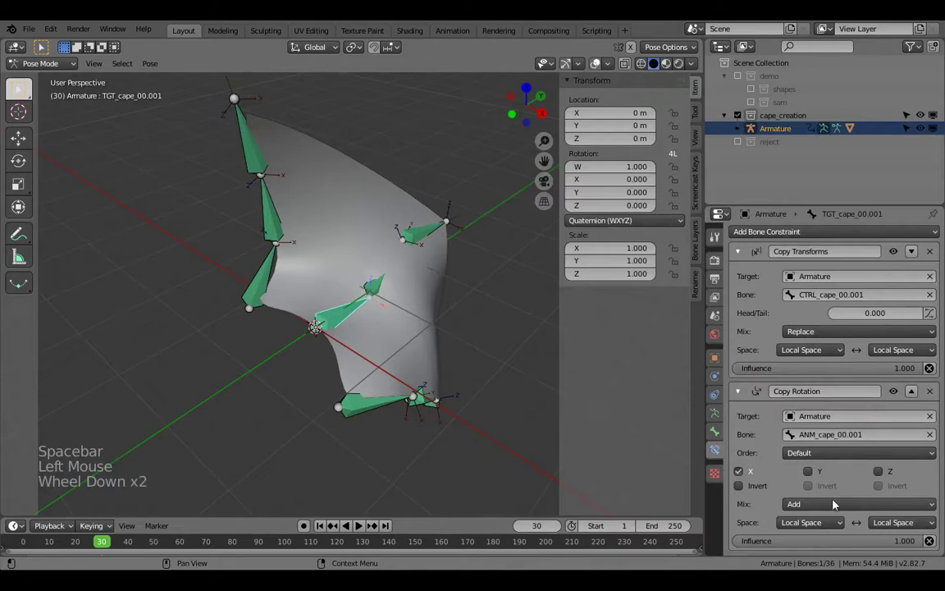
pyautogui.moveTo(811, 545); pyautogui.dragTo(732, 545)
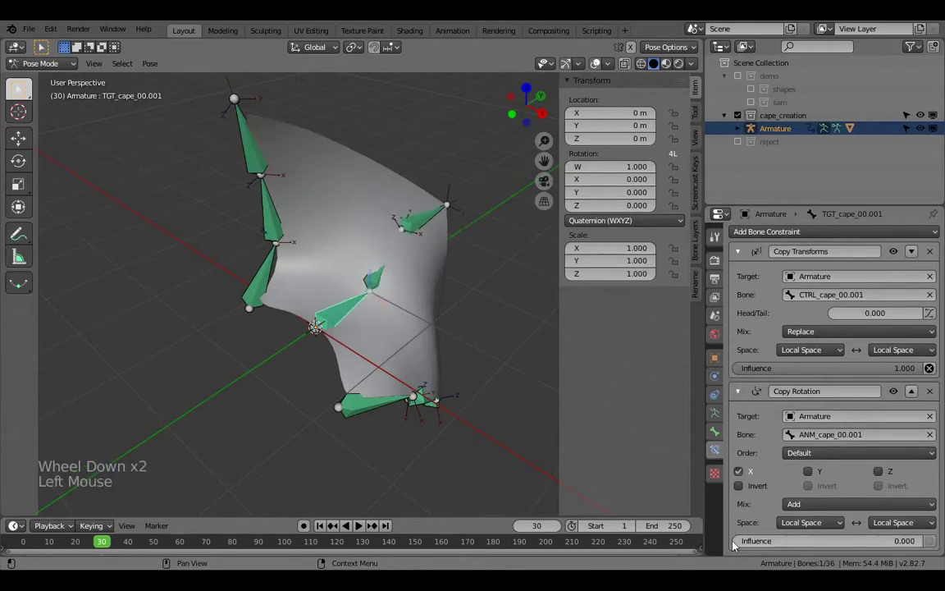
pyautogui.moveTo(838, 546); pyautogui.dragTo(935, 546)
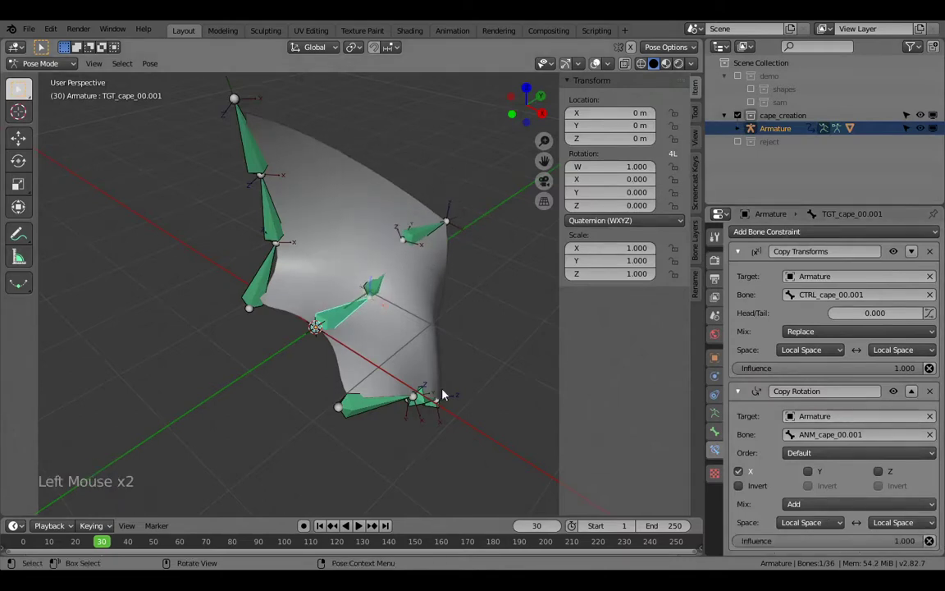
# Select all the target bones, play the animation and try changing their shared Copy Rotation influence
pyautogui.keyDown('shift'); pyautogui.click(380, 286); pyautogui.keyUp('shift')
pyautogui.press('c')
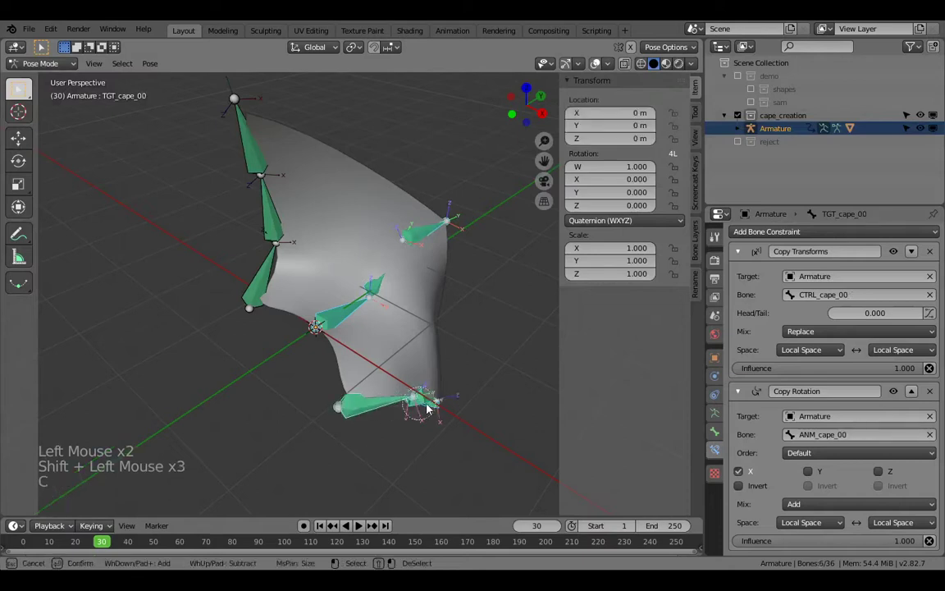
pyautogui.rightClick(261, 175)
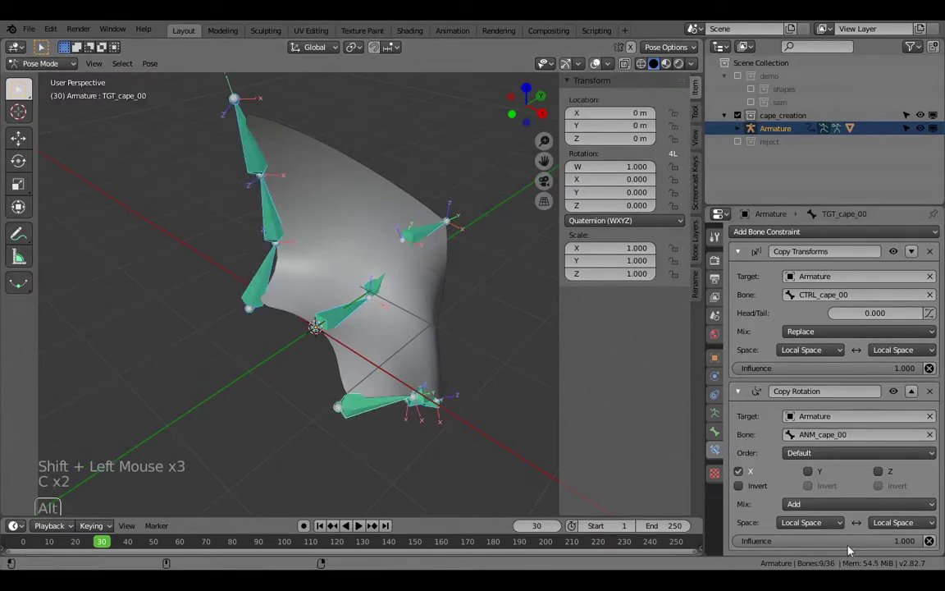
pyautogui.press('space')
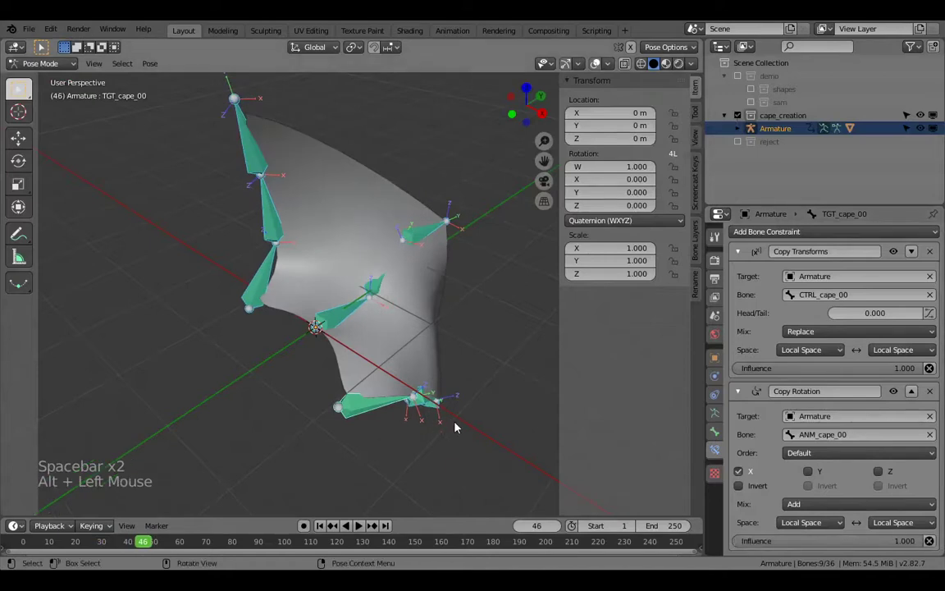
# Clear the rotation, location and scale of all the target bones
pyautogui.moveTo(408, 351); pyautogui.dragTo(353, 311, button='middle')
pyautogui.click(341, 301)
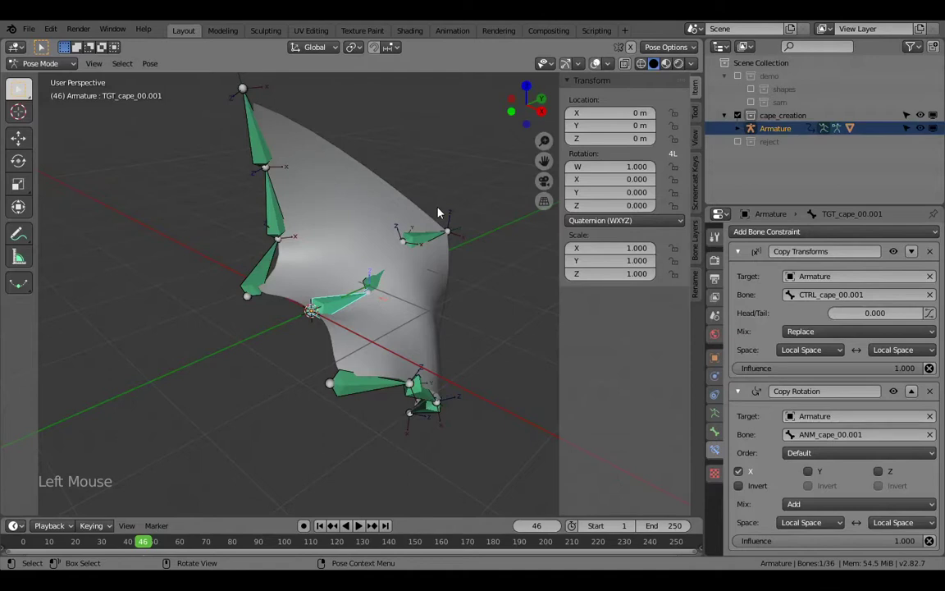
pyautogui.press('a')
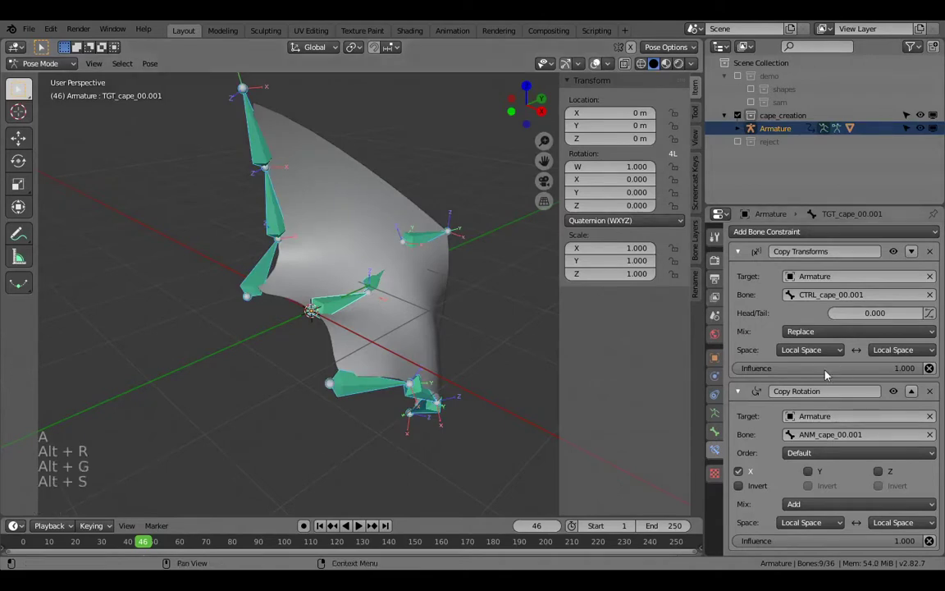
# Show the third bone layer and clear the rotation, location and scale of all its control bones
pyautogui.click(716, 414)
pyautogui.click(774, 311)
pyautogui.click(771, 304)
pyautogui.click(759, 305)
pyautogui.press('a')
pyautogui.hotkey('alt', 'r')
pyautogui.hotkey('alt', 'g')
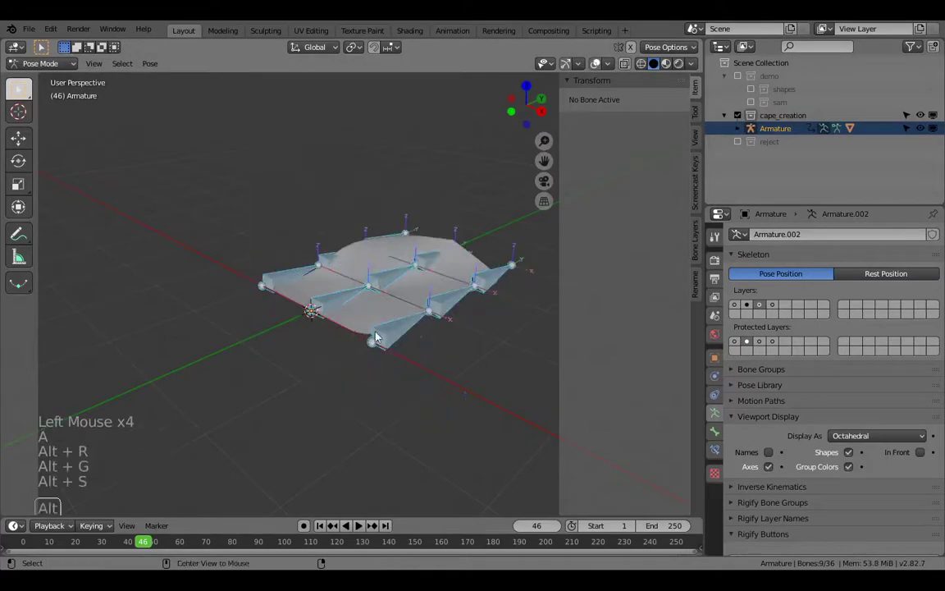
# Play the flat cape's wave animation, switch to Object Mode and examine it before stopping playback
pyautogui.press('space')
pyautogui.moveTo(391, 301); pyautogui.dragTo(400, 336, button='middle')
pyautogui.scroll(2, 443, 316)
pyautogui.hotkey('ctrl', 'Tab')
pyautogui.moveTo(500, 354); pyautogui.dragTo(403, 368, button='middle')
pyautogui.press('space')
pyautogui.scroll(-2, 443, 374)
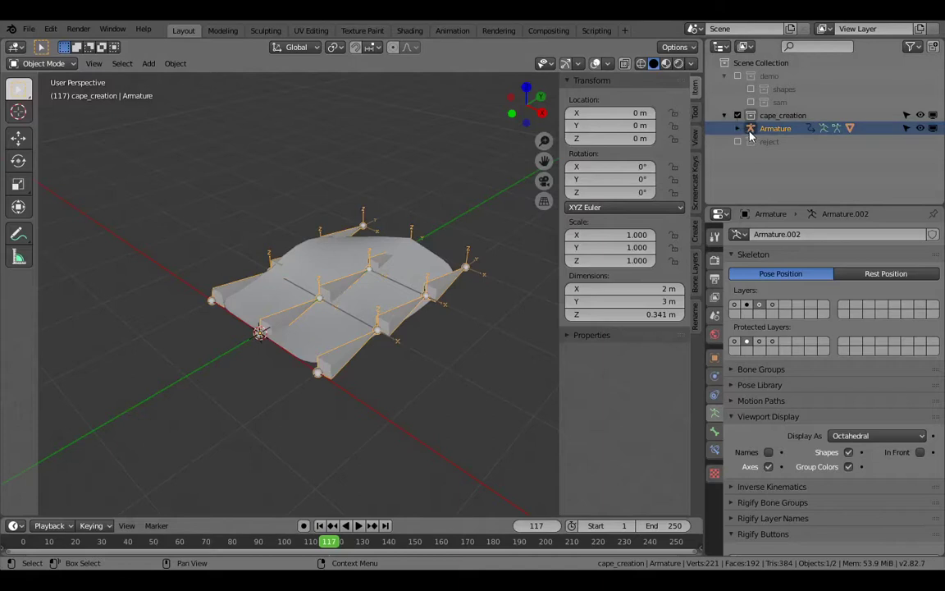
# Enable the demo collection in the scene and collapse its shapes sub-collection
pyautogui.click(738, 76)
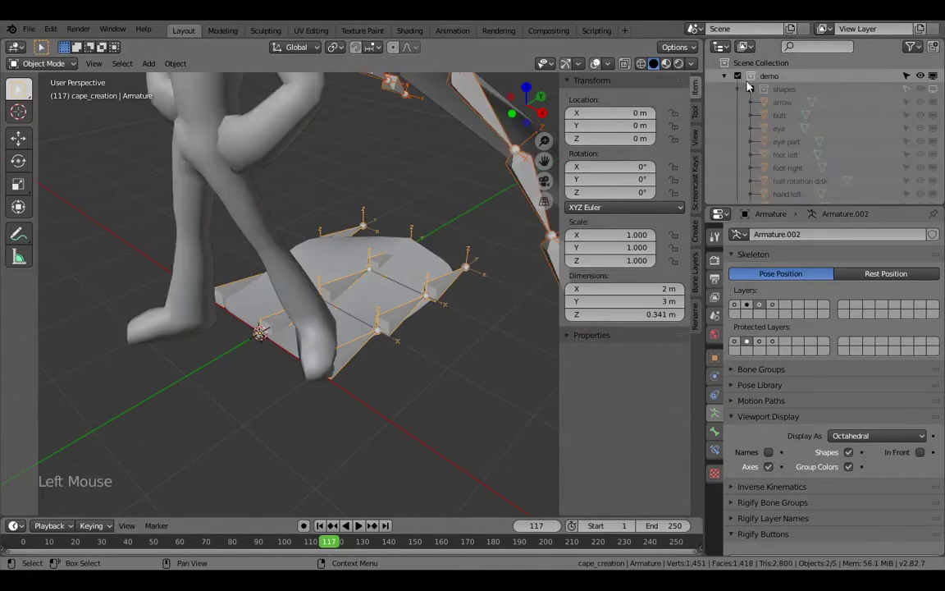
pyautogui.click(745, 92)
pyautogui.scroll(-1, 277, 281)
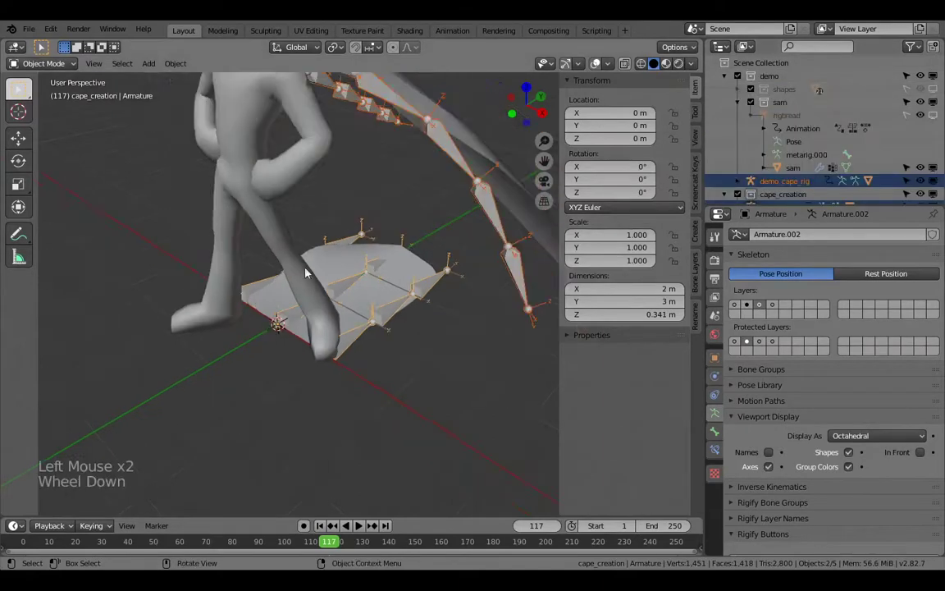
# Select the demo_cape_rig armature and exclude the cape_creation collection from the view layer
pyautogui.keyDown('shift'); pyautogui.moveTo(277, 281); pyautogui.dragTo(345, 242, button='middle'); pyautogui.keyUp('shift')
pyautogui.click(441, 212)
pyautogui.moveTo(442, 212); pyautogui.dragTo(429, 294, button='middle')
pyautogui.click(437, 244)
pyautogui.keyDown('shift'); pyautogui.moveTo(371, 267); pyautogui.dragTo(406, 310, button='middle'); pyautogui.keyUp('shift')
pyautogui.click(305, 351)
pyautogui.click(327, 317)
pyautogui.moveTo(327, 318); pyautogui.dragTo(366, 361, button='middle')
pyautogui.scroll(-4, 732, 173)
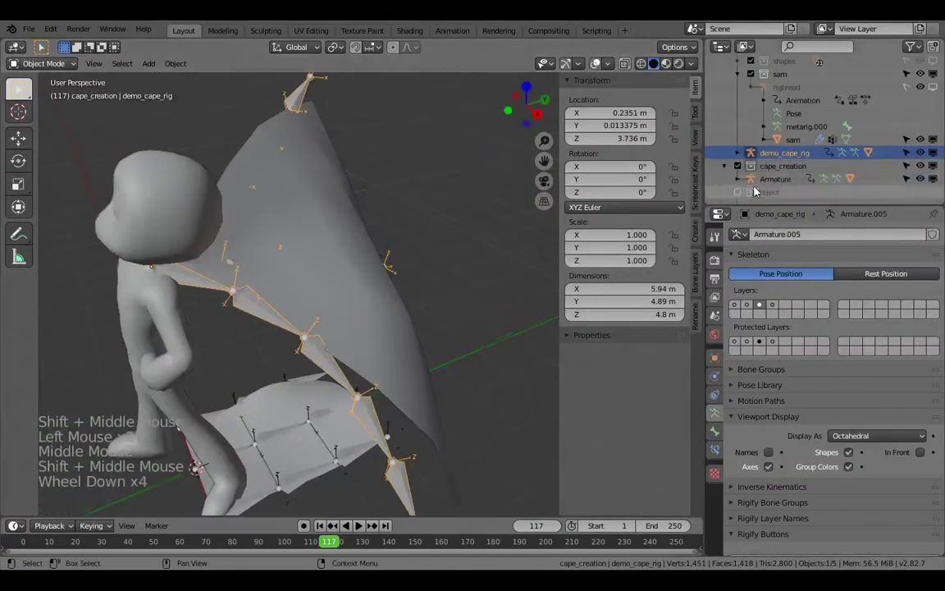
pyautogui.click(736, 167)
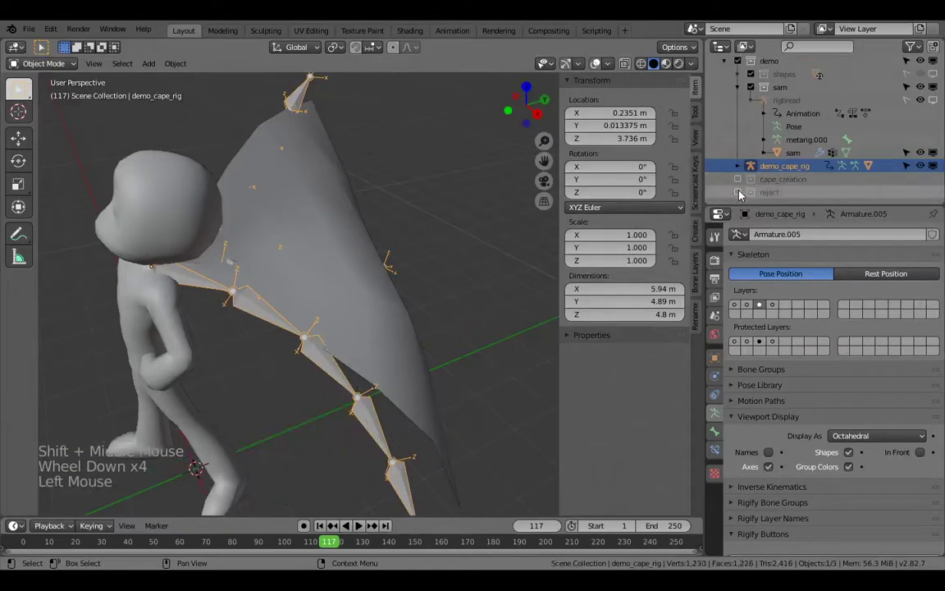
# In the Animation workspace's right side view, select all demo_cape_rig control bones in Pose Mode and clear their rotation
pyautogui.keyDown('shift'); pyautogui.moveTo(243, 283); pyautogui.dragTo(265, 273, button='middle'); pyautogui.keyUp('shift')
pyautogui.hotkey('ctrl', 'Tab')
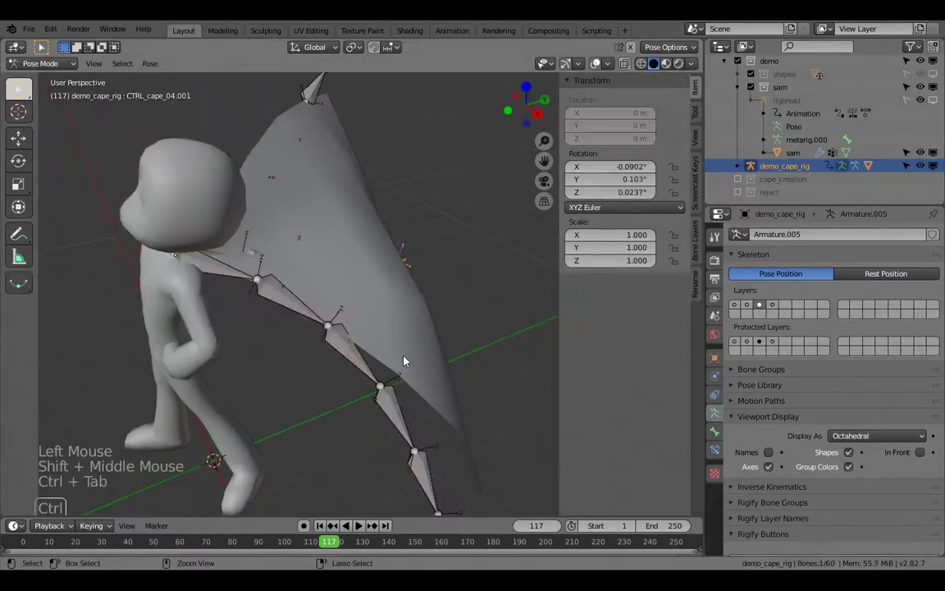
pyautogui.press('a')
pyautogui.click(452, 31)
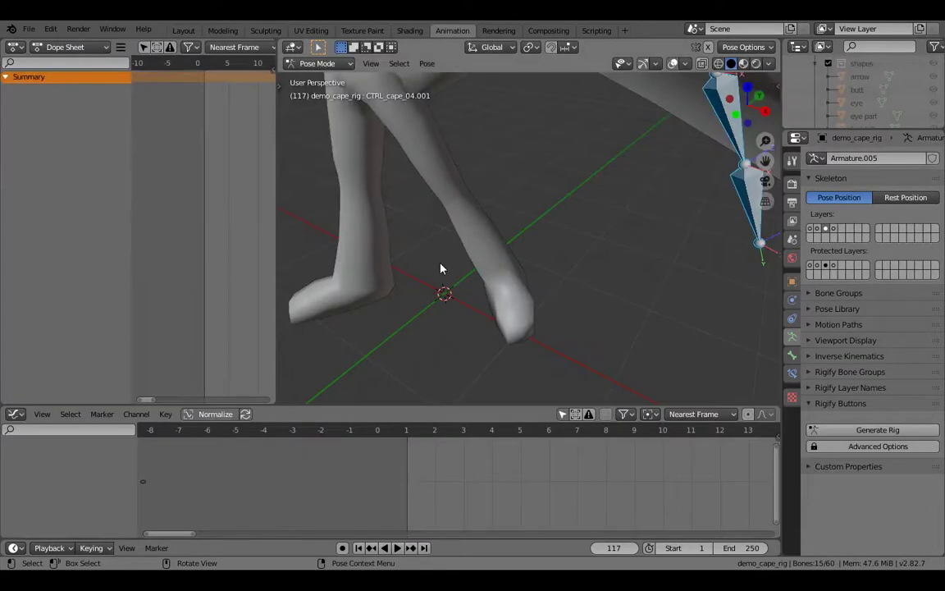
pyautogui.press('KP_3')
pyautogui.press('KP_Decimal')
pyautogui.hotkey('alt', 'r')
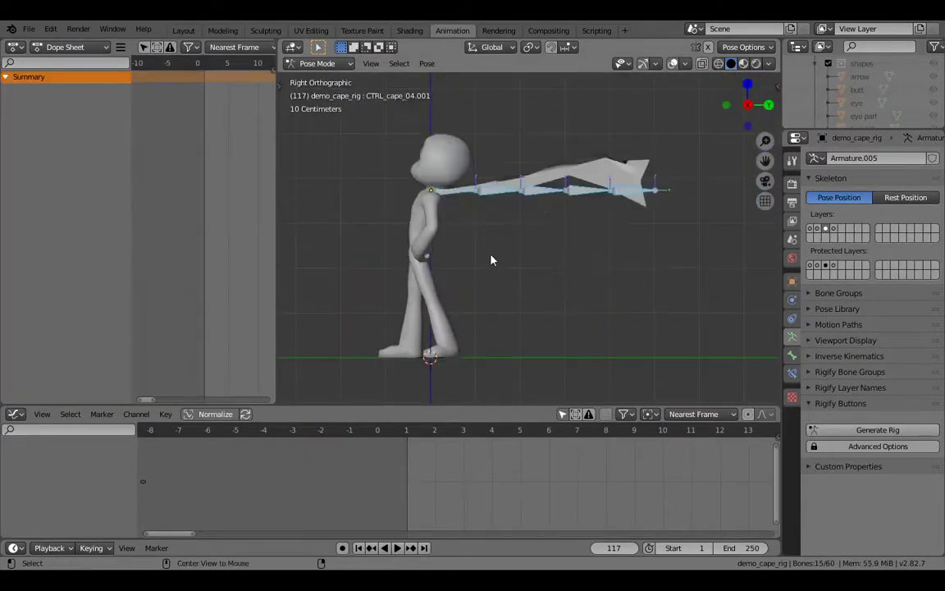
# Show only the demo rig's fourth bone layer and play its animation to examine the cape's wave
pyautogui.scroll(1, 610, 245)
pyautogui.keyDown('shift'); pyautogui.moveTo(609, 244); pyautogui.dragTo(540, 293, button='middle'); pyautogui.keyUp('shift')
pyautogui.click(833, 230)
pyautogui.press('space')
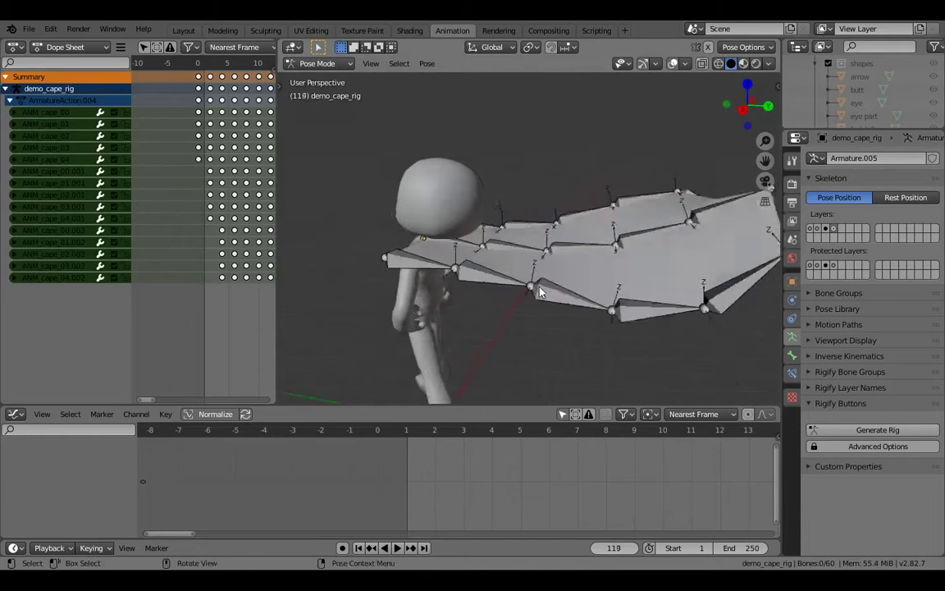
pyautogui.press('space')
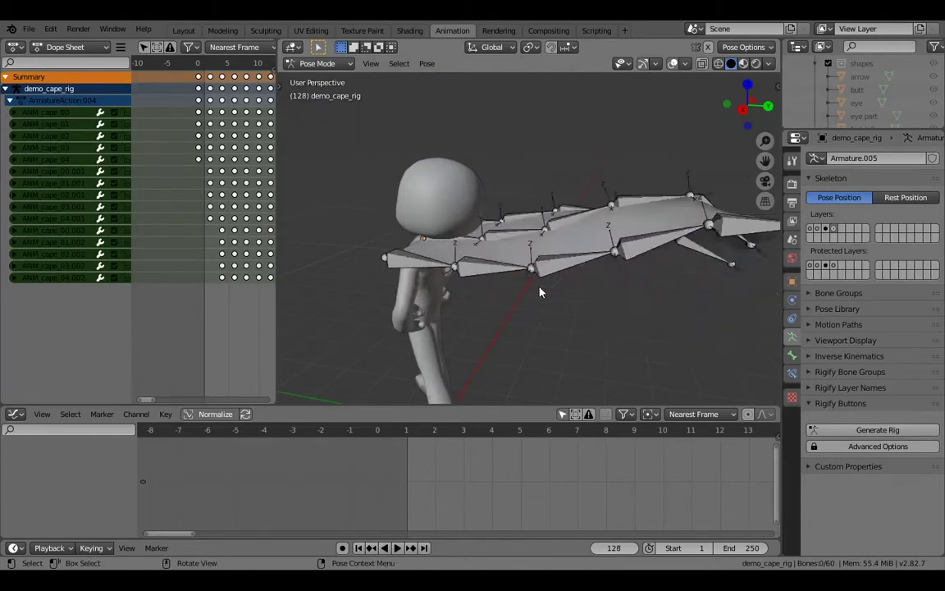
# Select the ANM_cape_00 bone in the right side view and frame its rotation curves in the Graph Editor
pyautogui.press('KP_1')
pyautogui.press('KP_3')
pyautogui.click(448, 246)
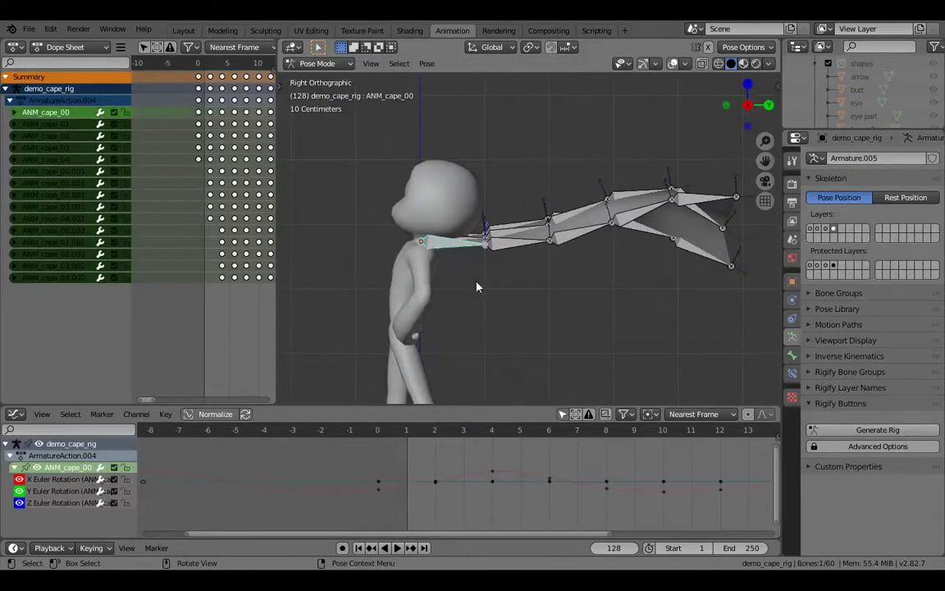
pyautogui.scroll(4, 451, 275)
pyautogui.moveTo(489, 491); pyautogui.dragTo(404, 491, button='middle')
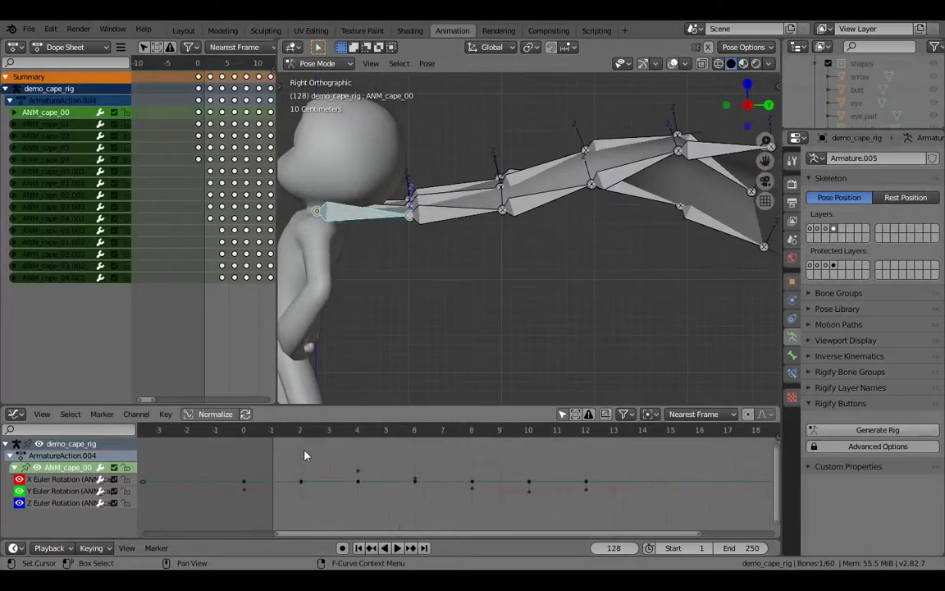
# Set the current frame to 0 and select the X Euler Rotation curve's handle near frame 2
pyautogui.click(250, 431)
pyautogui.scroll(-4, 333, 448)
pyautogui.press('a')
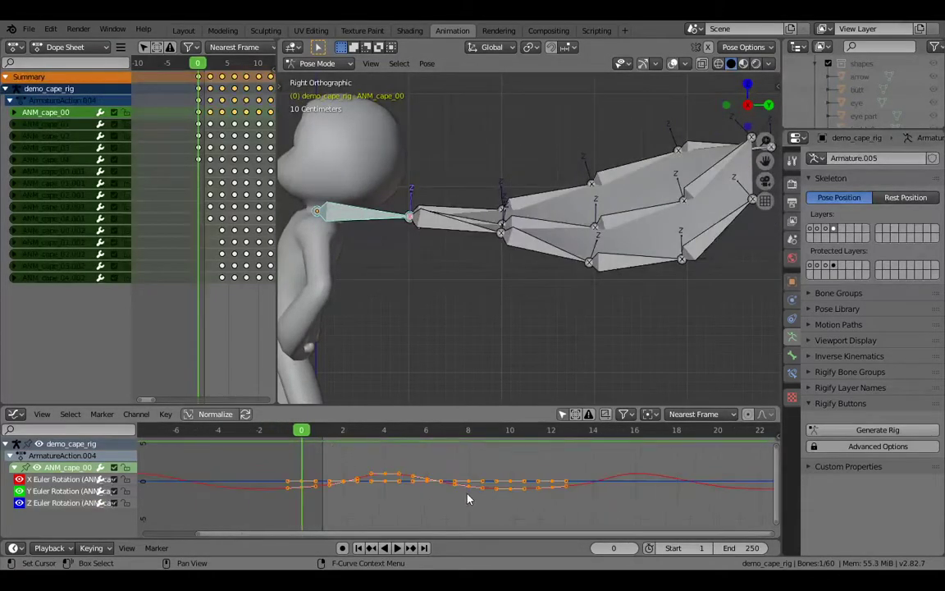
pyautogui.scroll(-3, 460, 493)
pyautogui.click(353, 485)
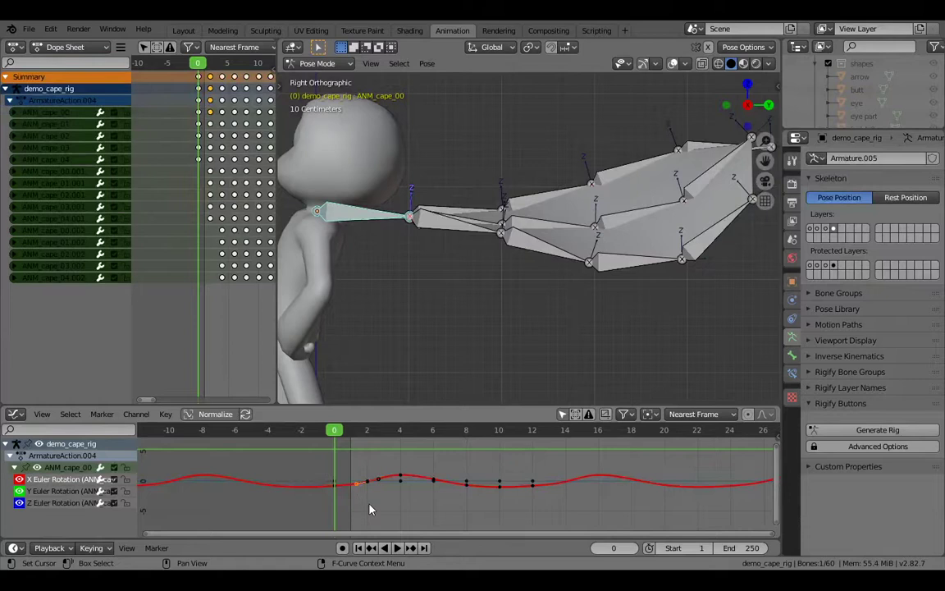
# Play the cape animation twice to compare the motion with ANM_cape_00's X Euler Rotation curve
pyautogui.press('space')
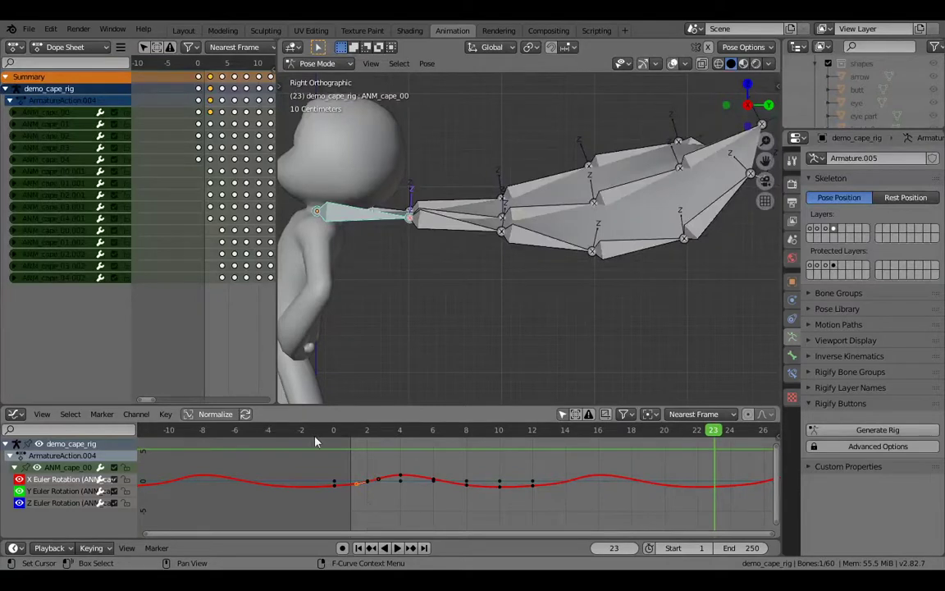
pyautogui.press('Escape')
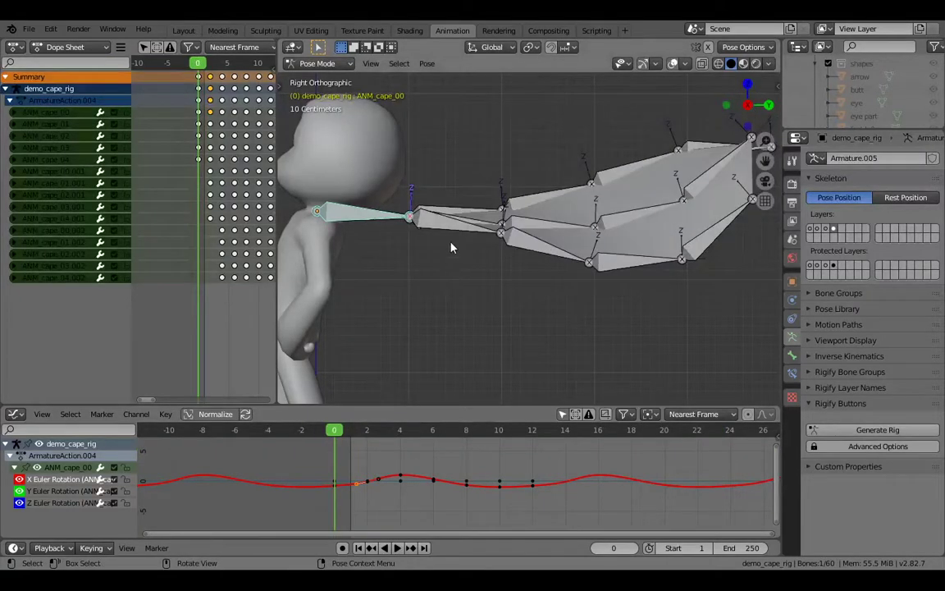
pyautogui.press('space')
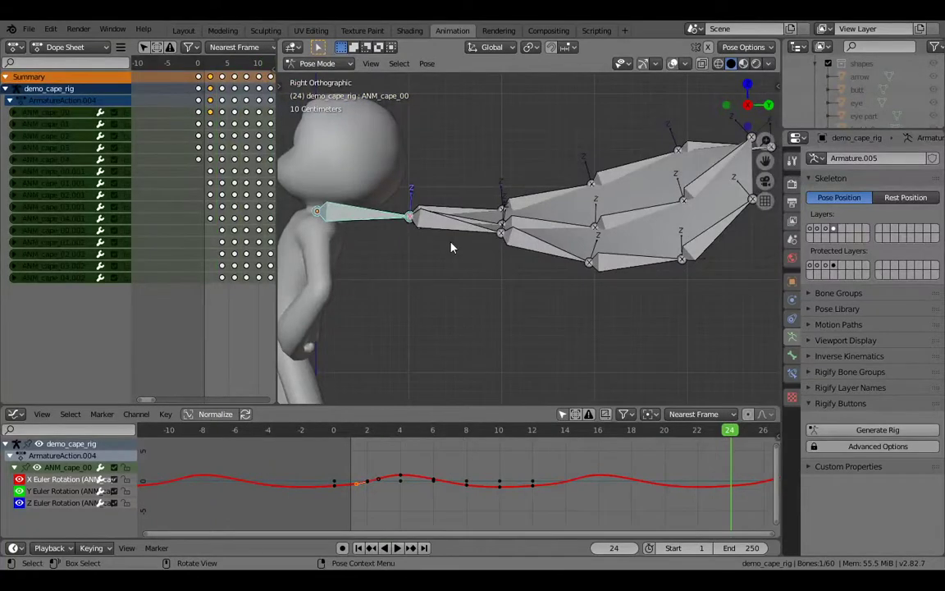
# Select the ANM_cape_01 bone, select its X Euler Rotation keyframe at frame 6, and scrub the timeline to frame 12
pyautogui.click(454, 226)
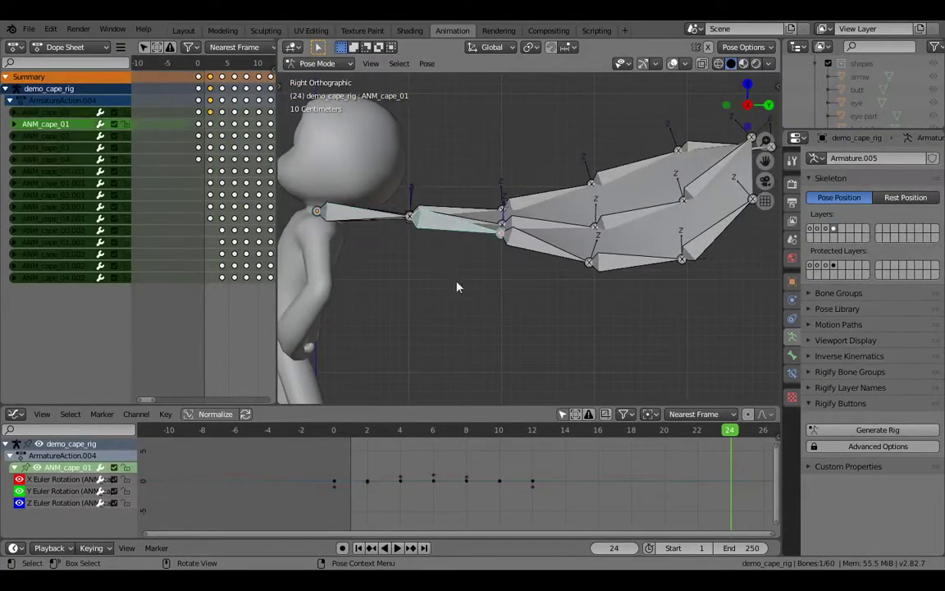
pyautogui.click(431, 476)
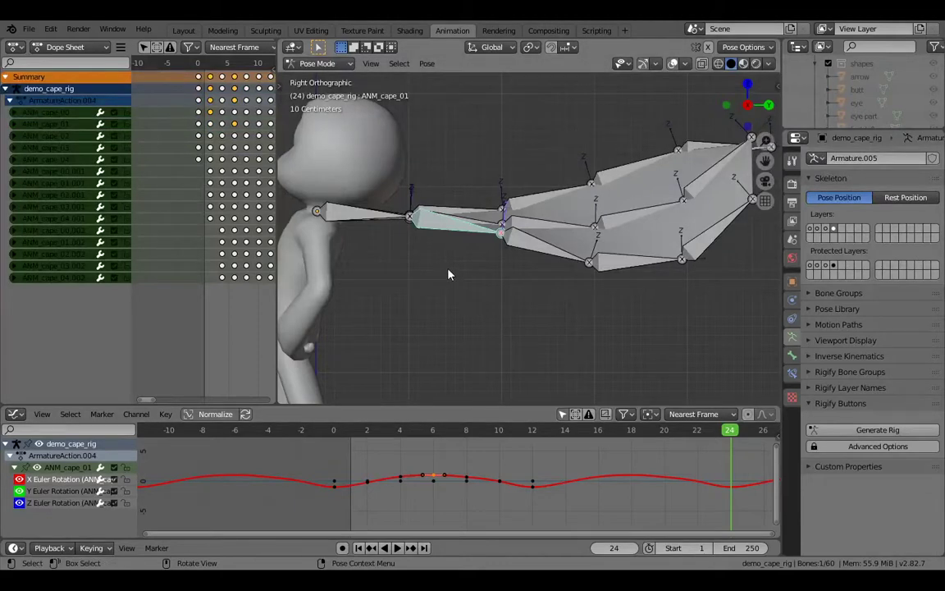
pyautogui.moveTo(332, 436); pyautogui.dragTo(532, 433)
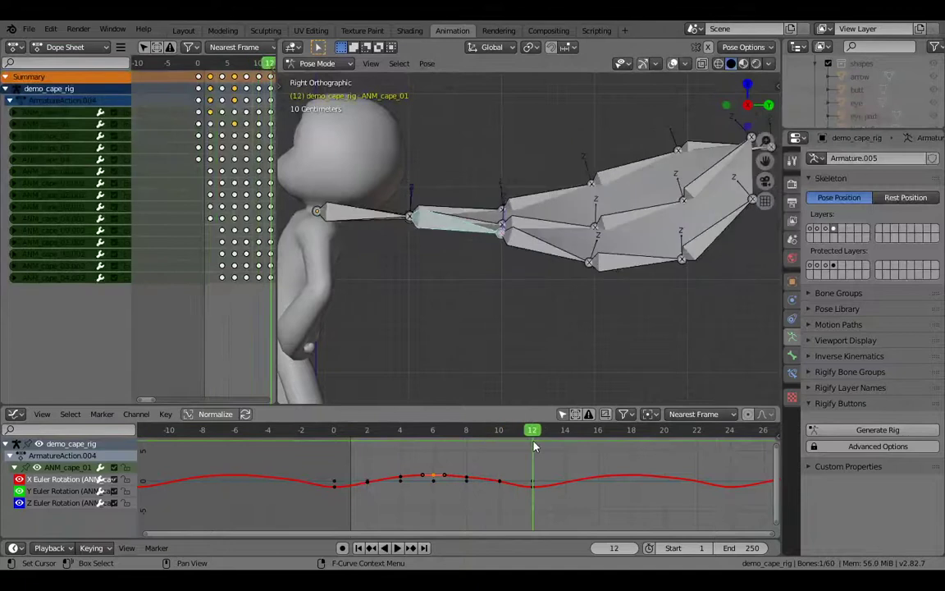
# Select the ANM_cape_02 bone and, at frame 3, try moving its X Euler Rotation keyframe at frame 4
pyautogui.click(541, 256)
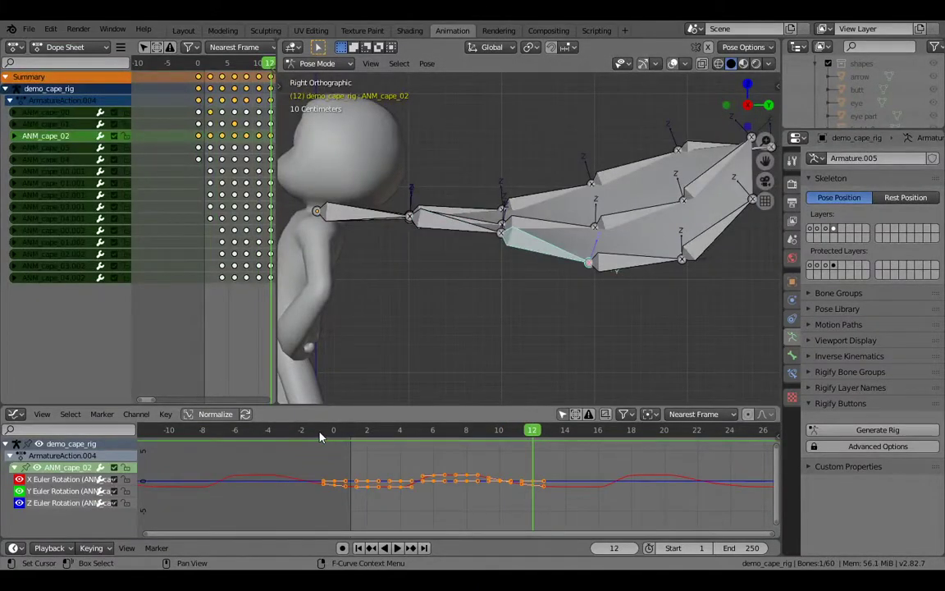
pyautogui.press('space')
pyautogui.click(434, 476)
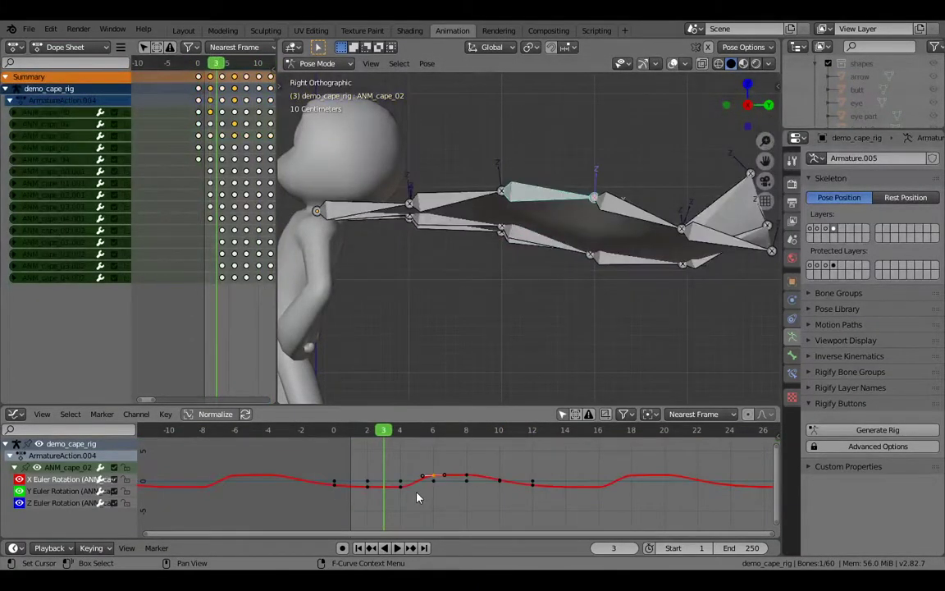
pyautogui.press('g')
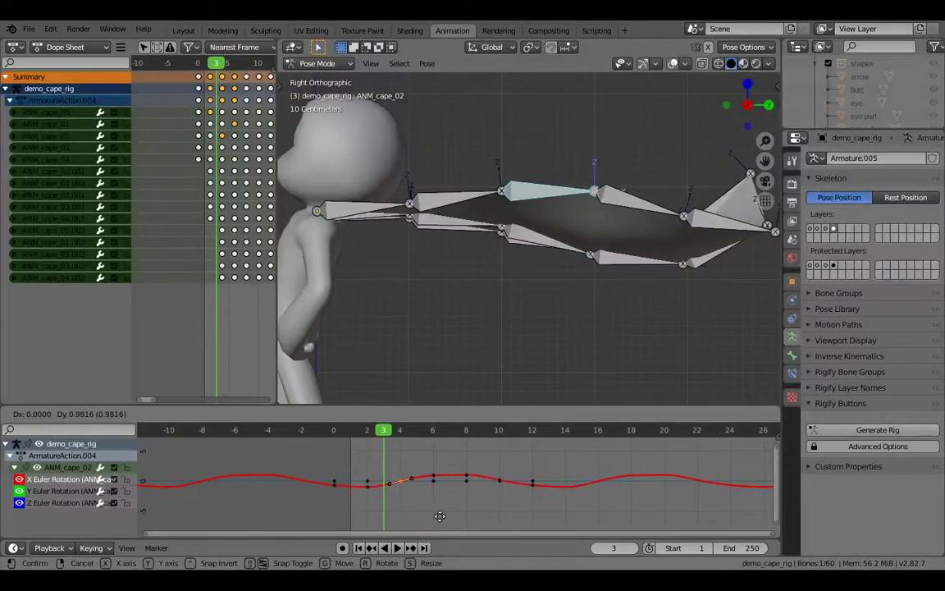
pyautogui.rightClick(439, 516)
# Select the ANM_cape_03 bone and isolate its X Euler Rotation keyframe at frame 4 to examine the curve
pyautogui.click(628, 210)
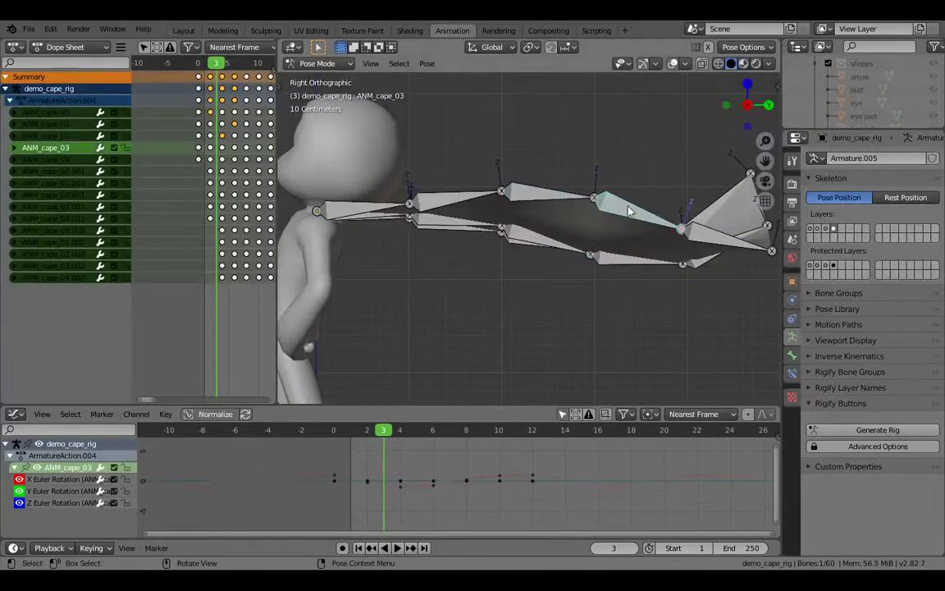
pyautogui.press('a')
pyautogui.hotkey('alt', 'a')
pyautogui.click(399, 495)
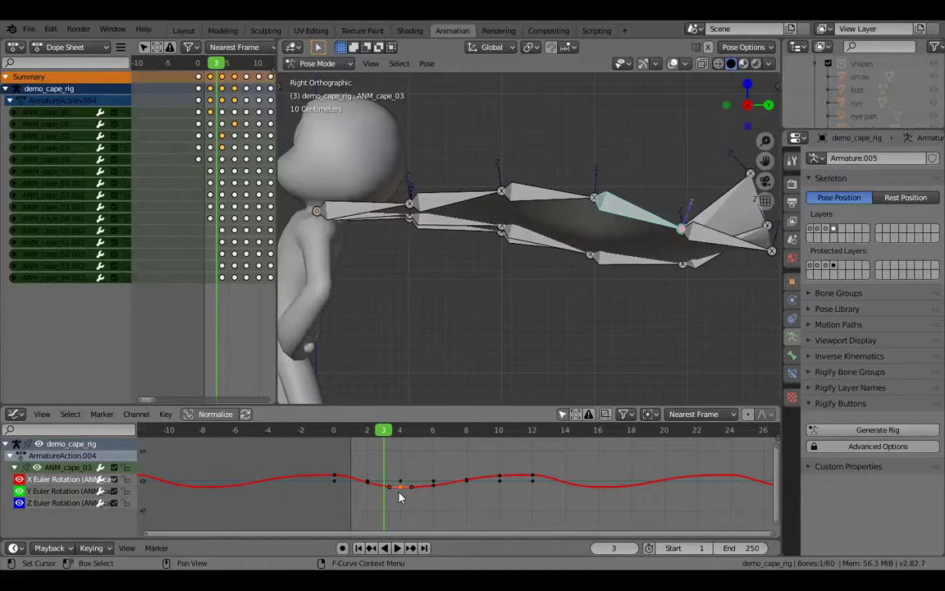
# Select the ANM_cape_04 bone, go to frame 2, and select its X Euler Rotation keyframe at frame 0
pyautogui.press(']')
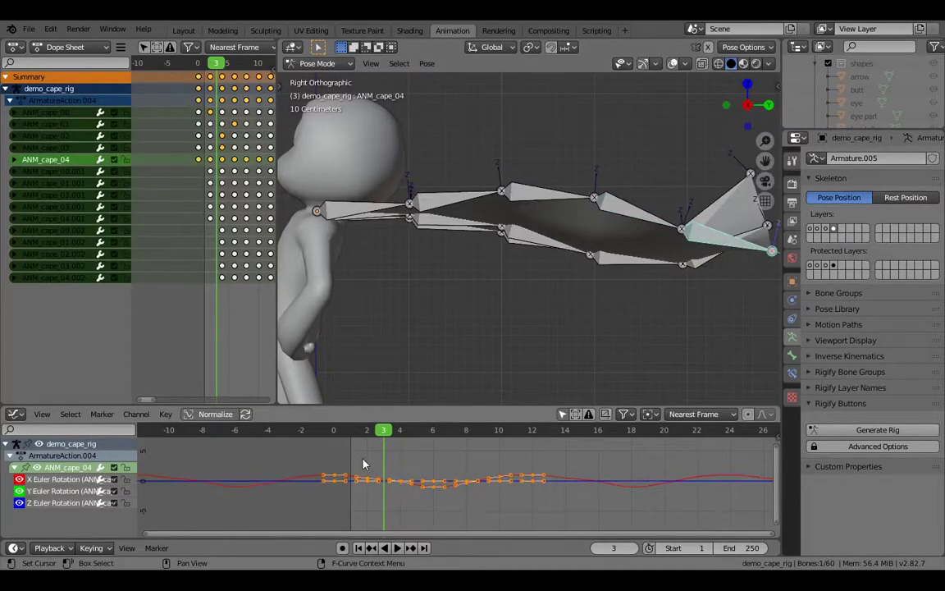
pyautogui.click(367, 466)
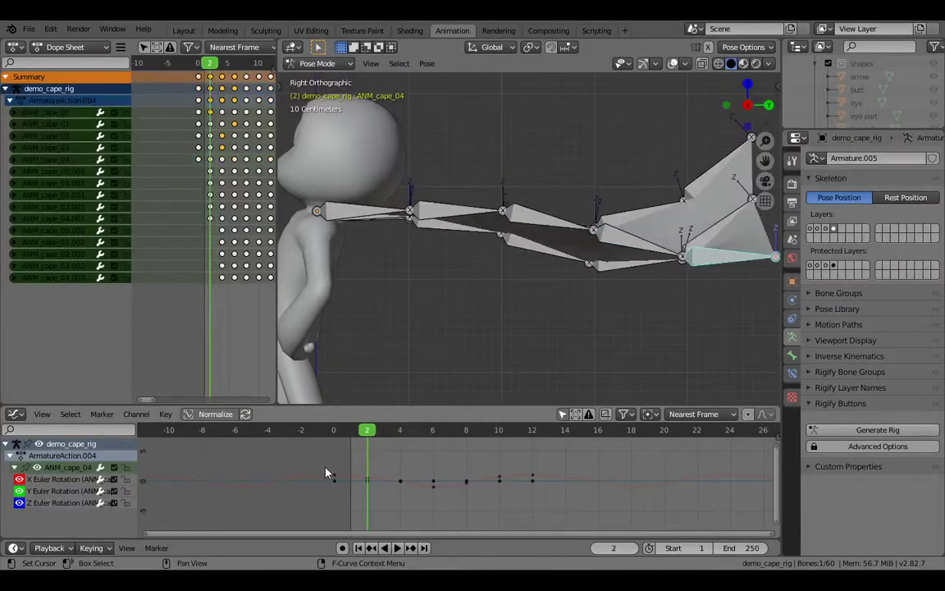
pyautogui.click(334, 476)
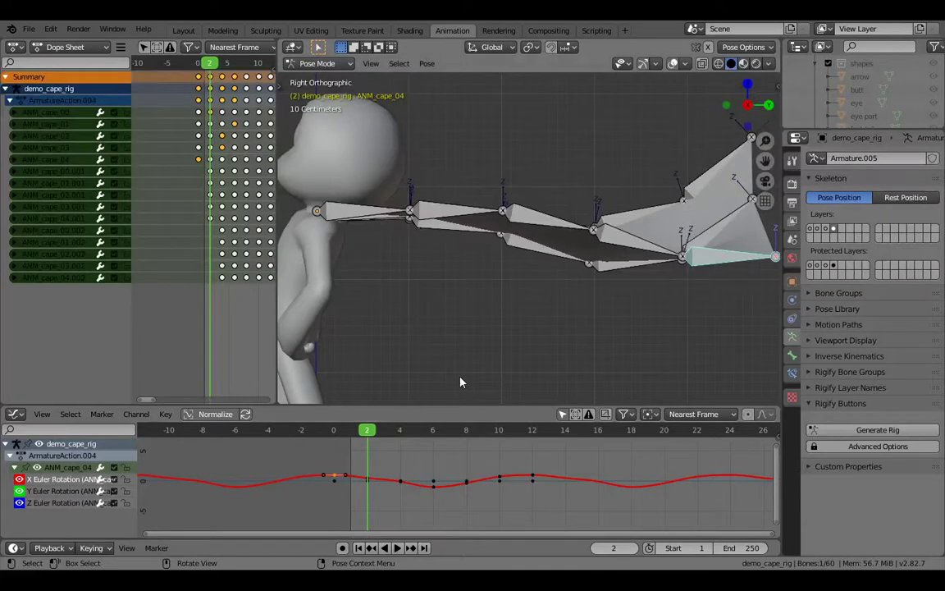
# Circle-select the cape's middle and far bone chains and hide them, keeping only the ANM_cape_00 to ANM_cape_04 chain
pyautogui.moveTo(564, 293); pyautogui.dragTo(577, 312, button='middle')
pyautogui.scroll(-1, 577, 312)
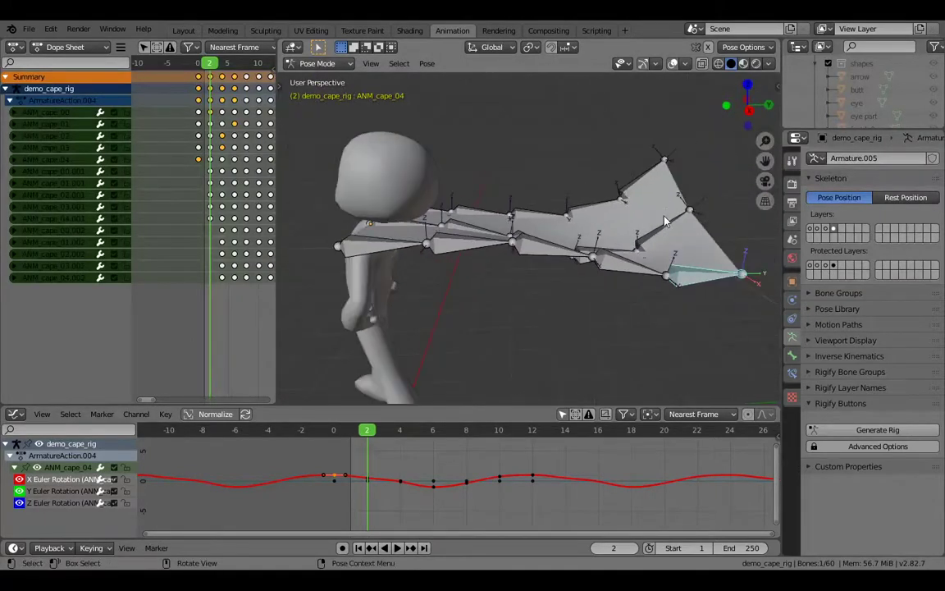
pyautogui.click(666, 220)
pyautogui.moveTo(666, 220); pyautogui.dragTo(662, 261, button='middle')
pyautogui.moveTo(630, 233); pyautogui.dragTo(392, 242)
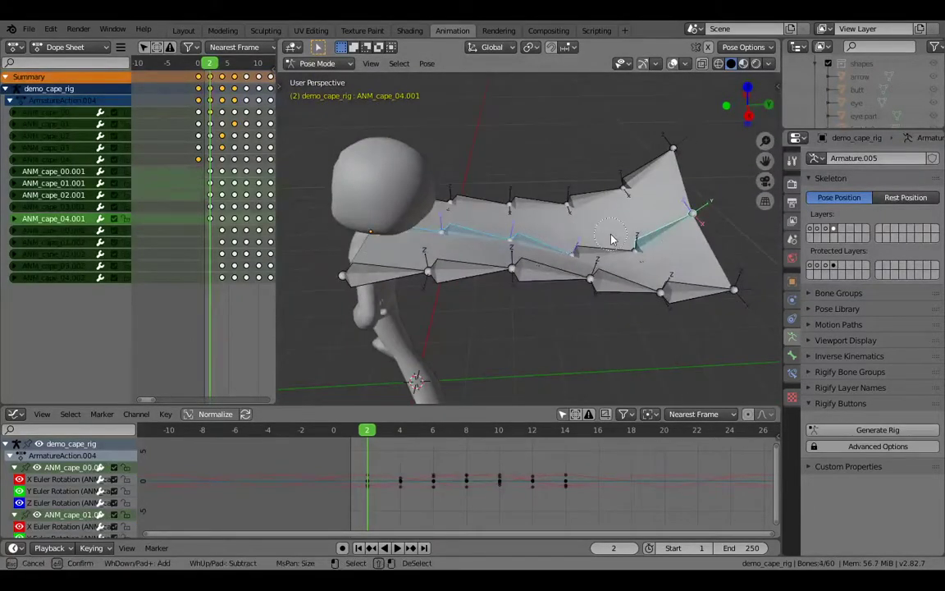
pyautogui.press('Escape')
pyautogui.press('h')
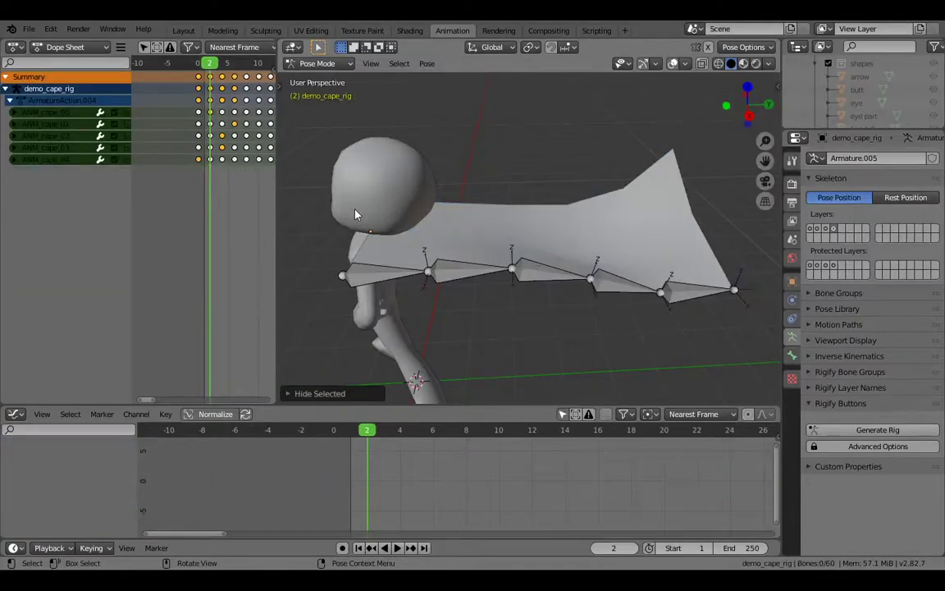
# In the right side view, switch the rig to Object Mode, go to frame 0, and snap the 3D cursor to the rig's origin
pyautogui.press('KP_3')
pyautogui.hotkey('ctrl', 'Tab')
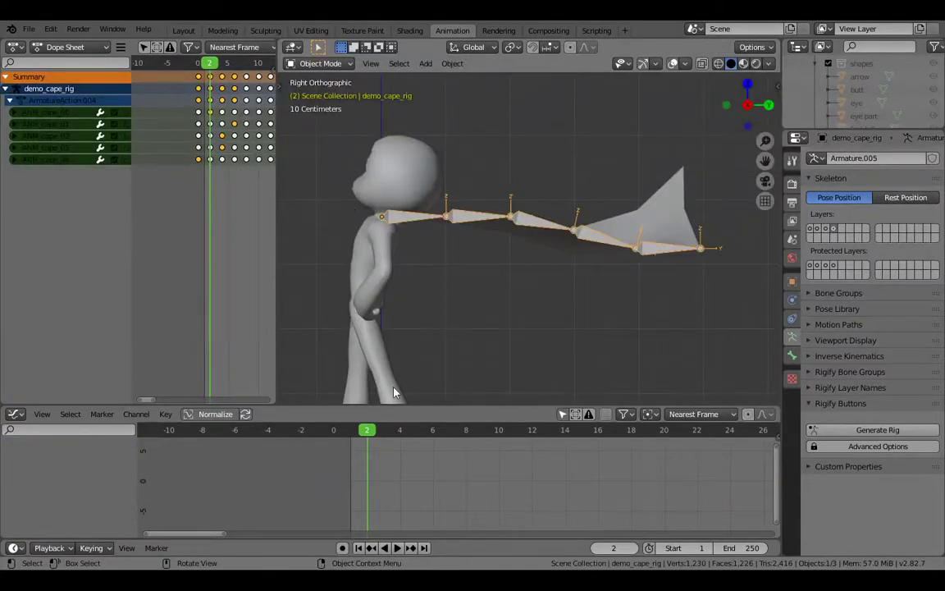
pyautogui.press('Left')
pyautogui.press('Left')
pyautogui.scroll(1, 478, 334)
pyautogui.hotkey('shift', 's')
pyautogui.click(417, 331)
# Add a cylinder mesh at the 3D cursor and rotate it 90 degrees in the side view
pyautogui.hotkey('shift', 'a')
pyautogui.moveTo(401, 267)
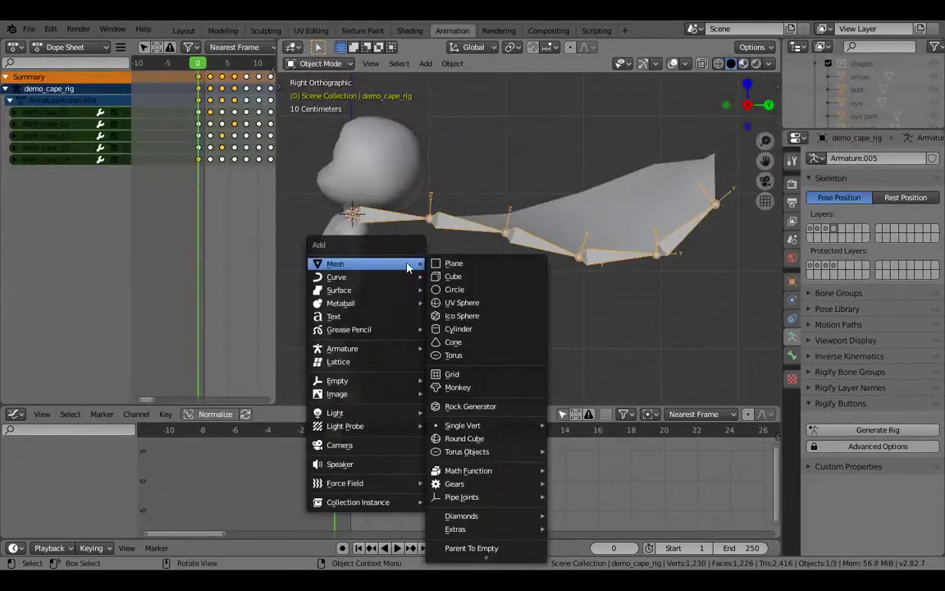
pyautogui.click(461, 328)
pyautogui.write('r90')
pyautogui.press('Return')
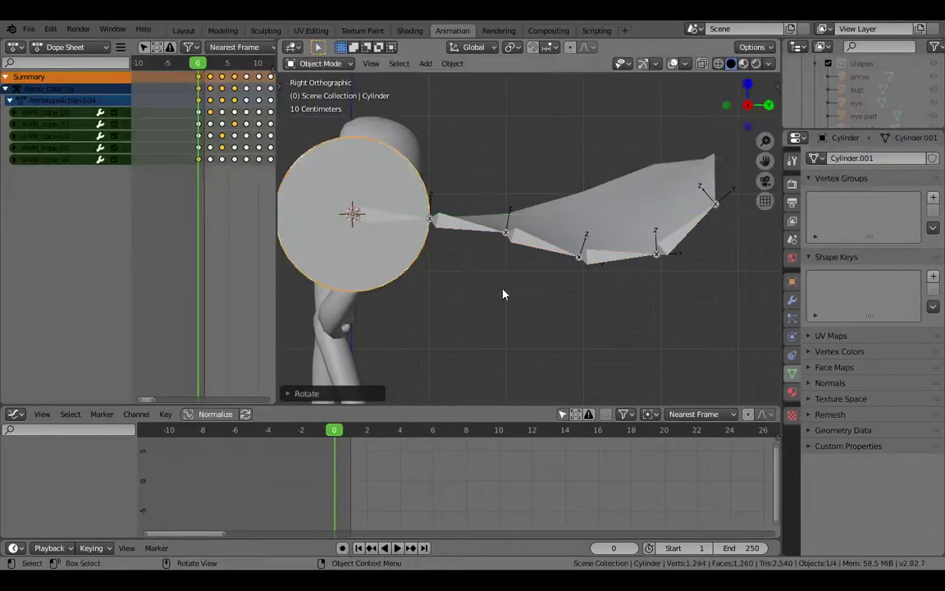
# Scale the cylinder down and place it directly beneath the joint at the end of the first cape bone
pyautogui.press('g')
pyautogui.rightClick(535, 285)
pyautogui.press('s')
pyautogui.click(436, 240)
pyautogui.press('g')
pyautogui.click(502, 278)
pyautogui.press('s')
pyautogui.click(529, 284)
pyautogui.press('g')
pyautogui.click(533, 290)
pyautogui.press('s')
pyautogui.click(520, 288)
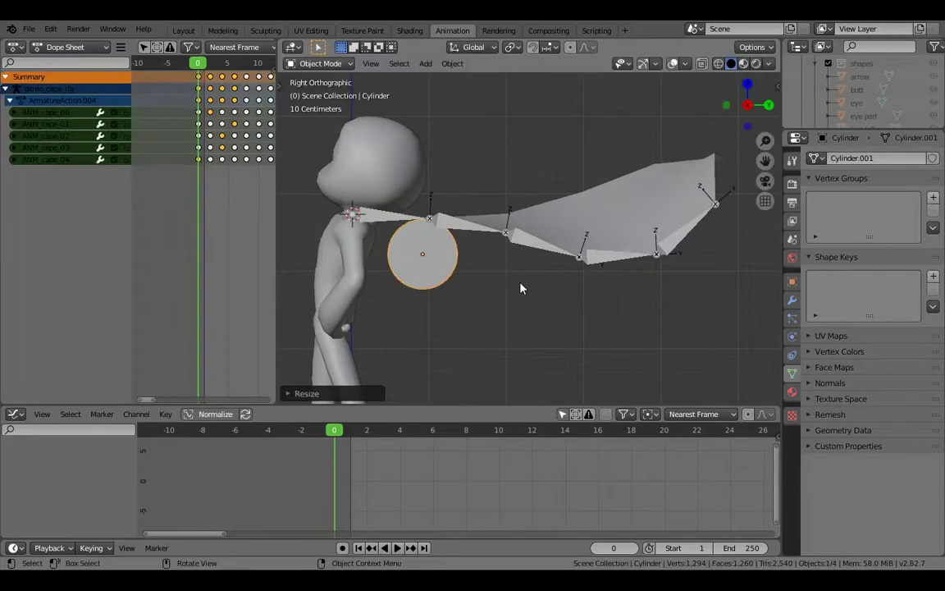
# Slightly shrink the cylinder beneath the first joint and insert a keyframe for it at frame 0
pyautogui.press('g')
pyautogui.rightClick(402, 262)
pyautogui.moveTo(389, 235); pyautogui.dragTo(383, 272, button='middle')
pyautogui.press('KP_3')
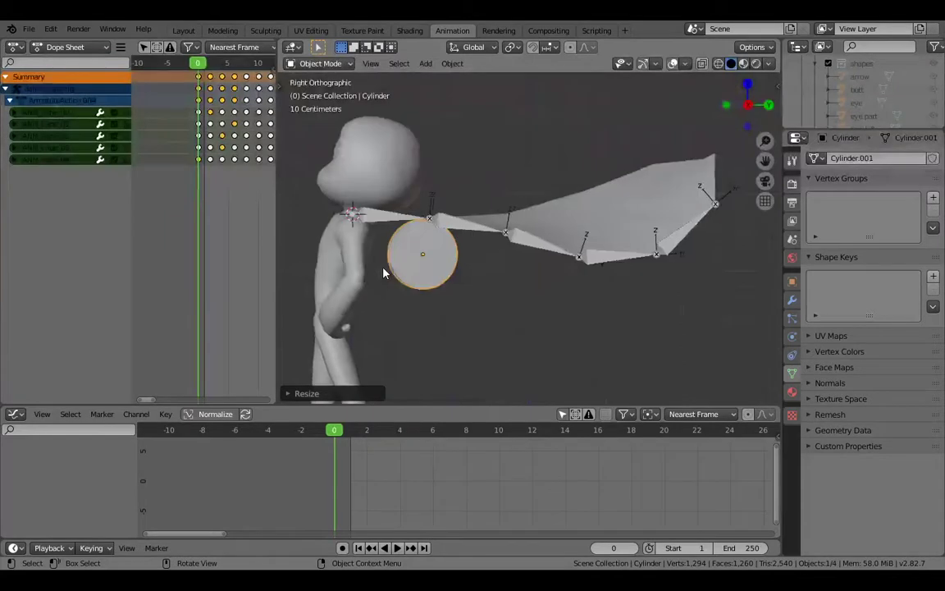
pyautogui.press('s')
pyautogui.click(474, 288)
pyautogui.press('i')
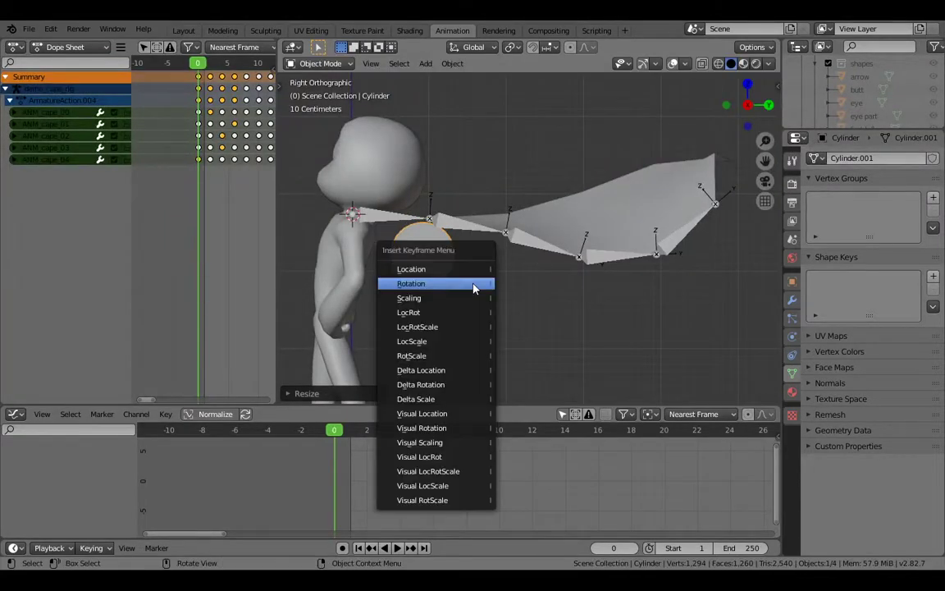
pyautogui.click(473, 284)
# At frame 1, move the cylinder along Y beneath the second bone's end, enlarge it to touch the chain, and keyframe it
pyautogui.press('Right')
pyautogui.press('Right')
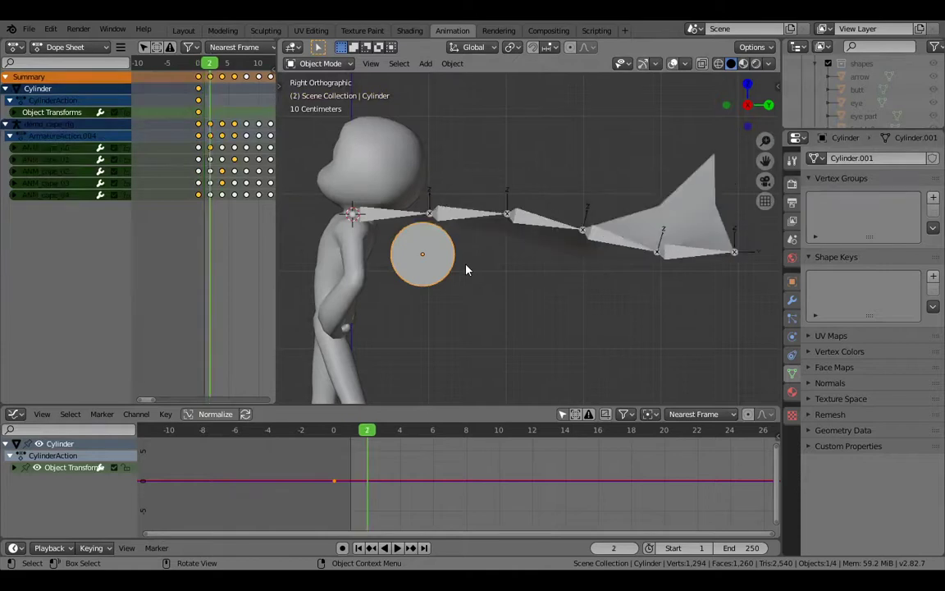
pyautogui.press('Left')
pyautogui.press('g')
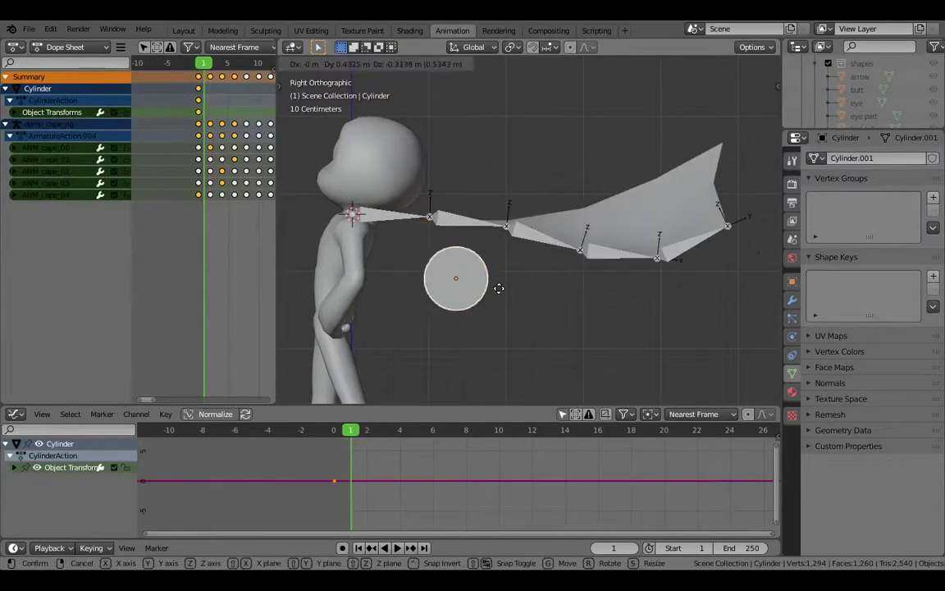
pyautogui.press('y')
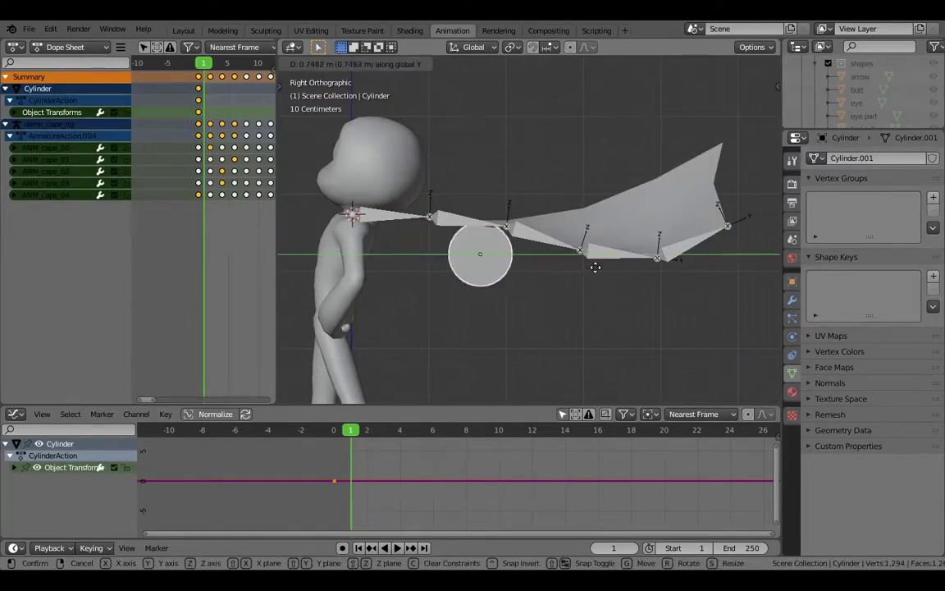
pyautogui.click(597, 268)
pyautogui.press('s')
pyautogui.click(622, 282)
pyautogui.press('g')
pyautogui.click(623, 292)
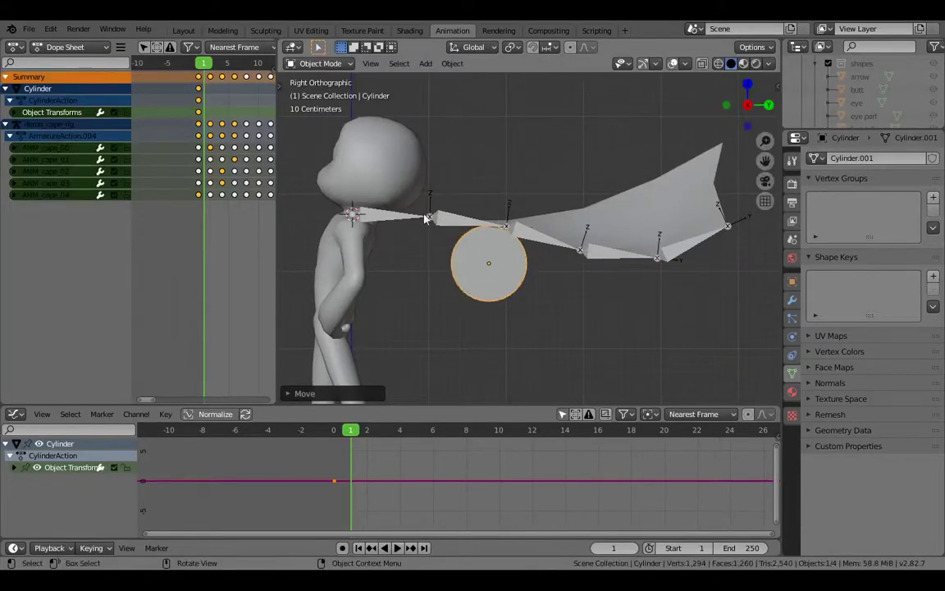
pyautogui.press('i')
pyautogui.click(526, 257)
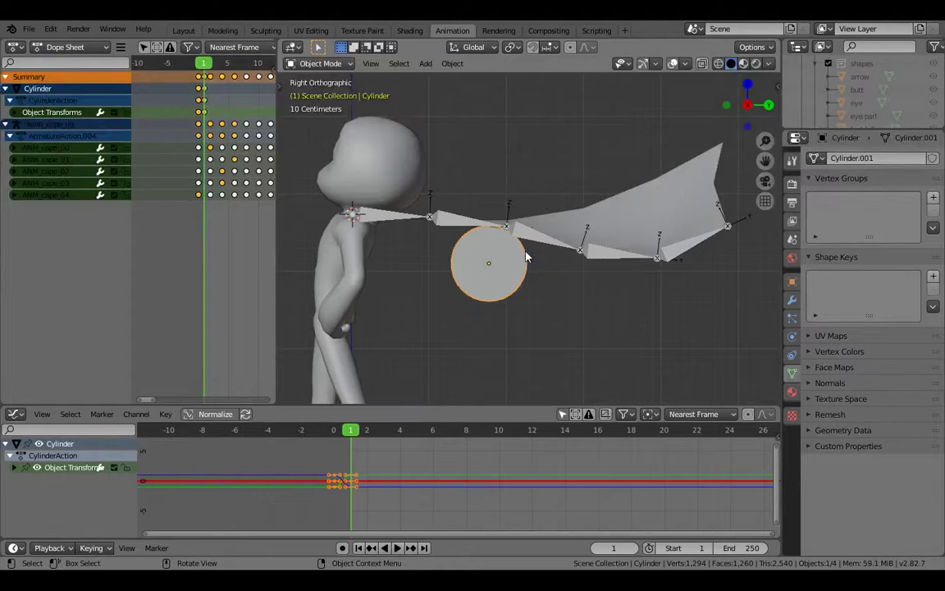
# At frame 2, move the cylinder along Y beneath the start of the third bone, enlarge it slightly, and keyframe it
pyautogui.press('Right')
pyautogui.press('g')
pyautogui.press('y')
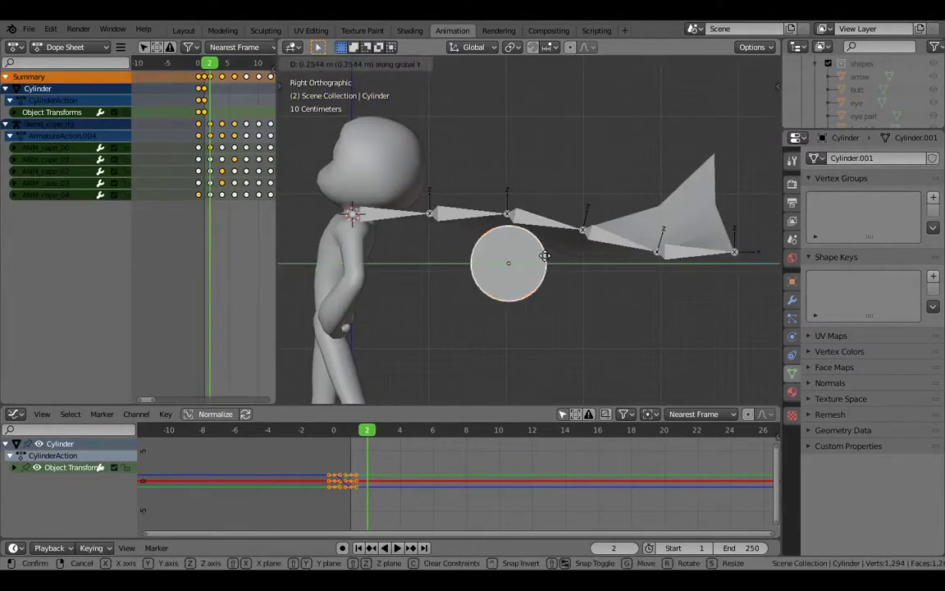
pyautogui.click(560, 258)
pyautogui.press('s')
pyautogui.rightClick(569, 263)
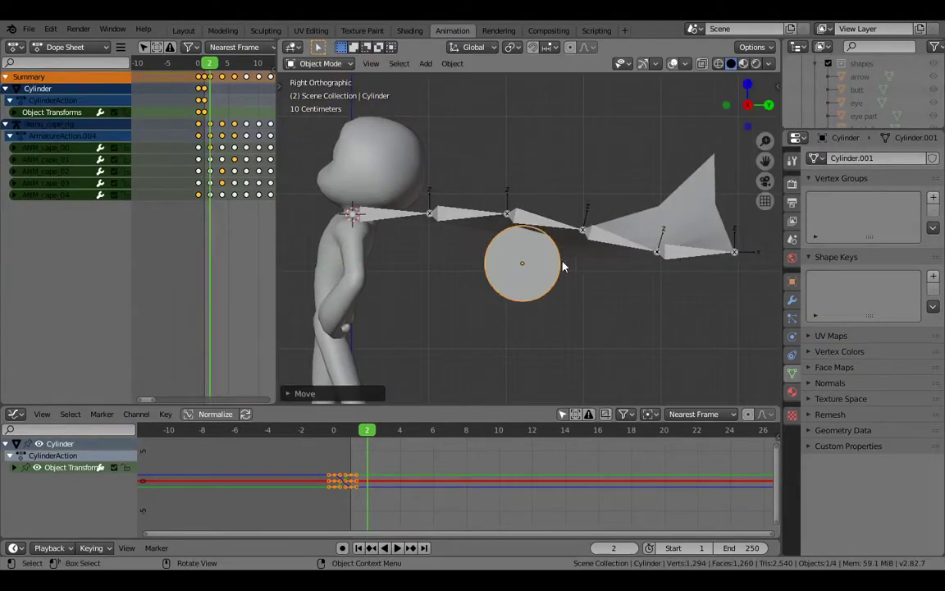
pyautogui.press('s')
pyautogui.click(591, 291)
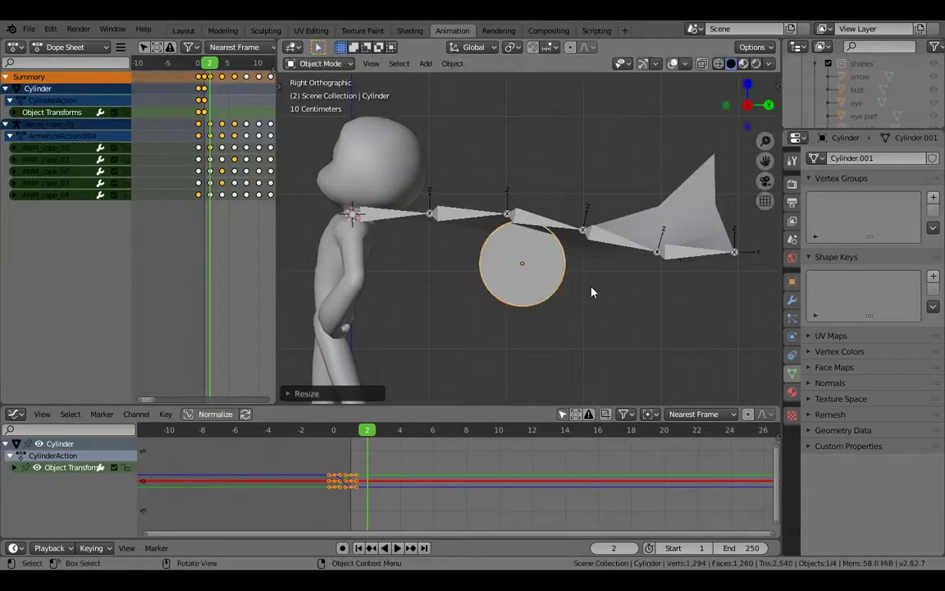
pyautogui.press('i')
pyautogui.click(572, 345)
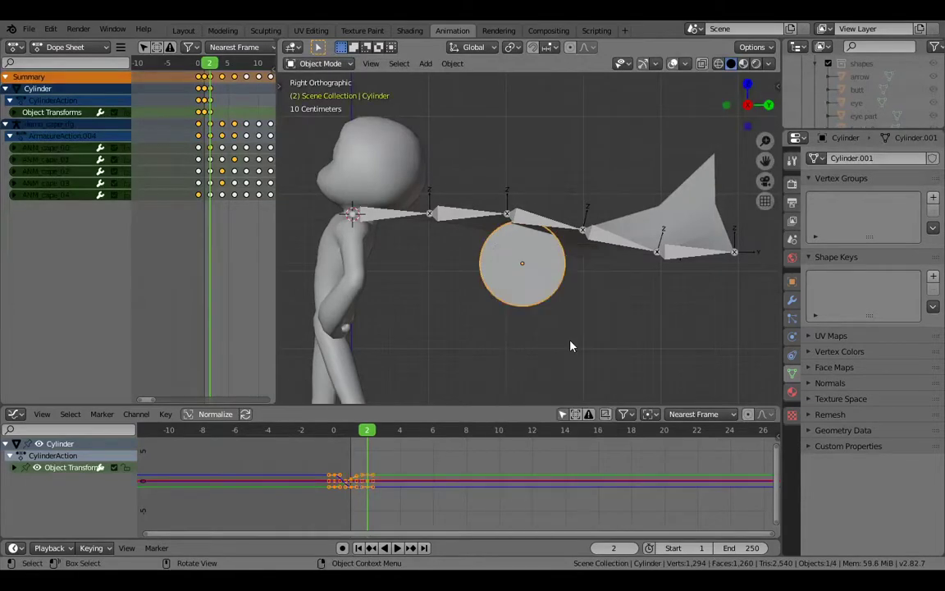
# Return to frame 0, adjust the cylinder's scale, insert a keyframe there, and advance to frame 3
pyautogui.press('Left')
pyautogui.press('Left')
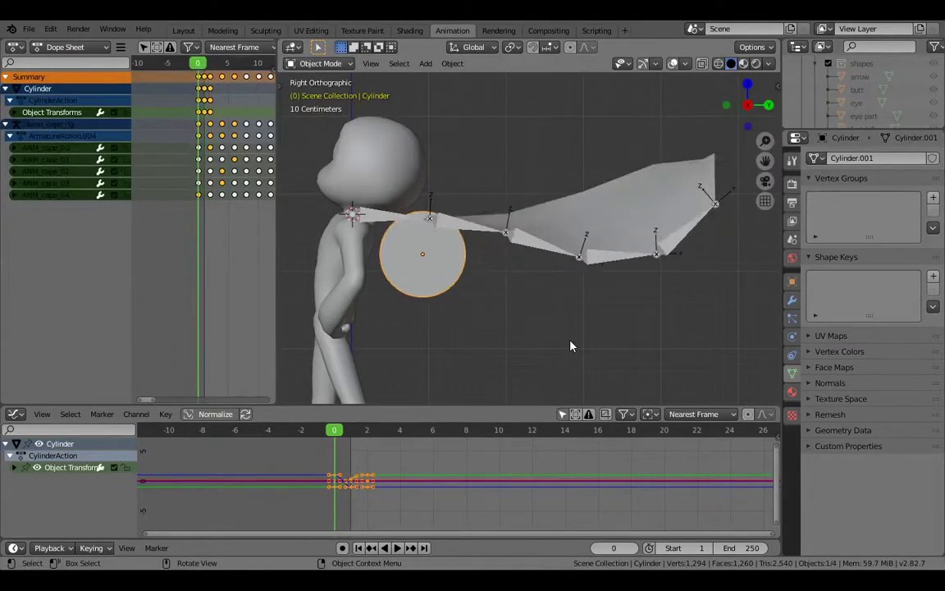
pyautogui.press('s')
pyautogui.click(543, 317)
pyautogui.press('i')
pyautogui.click(542, 317)
pyautogui.press('Right')
pyautogui.press('Right')
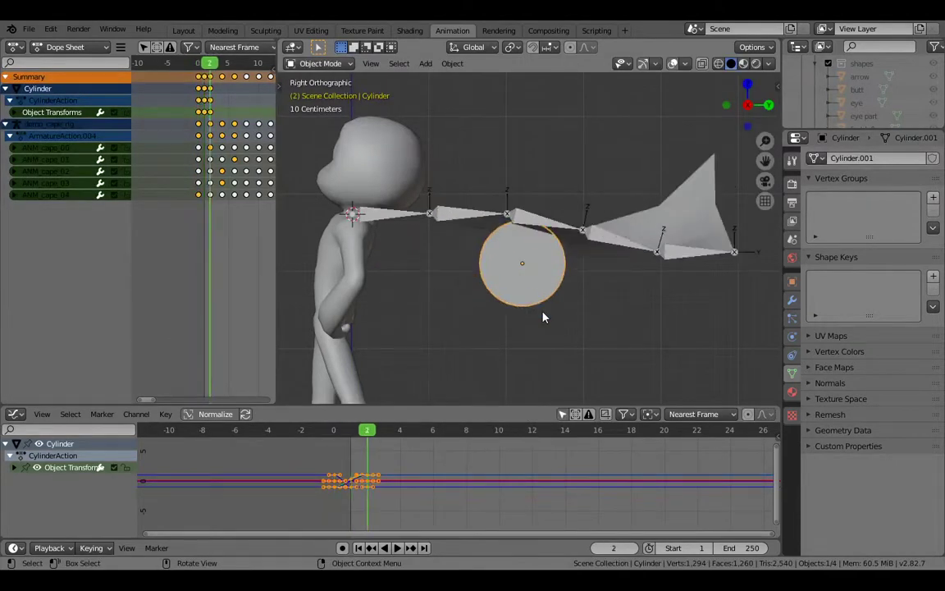
pyautogui.press('Right')
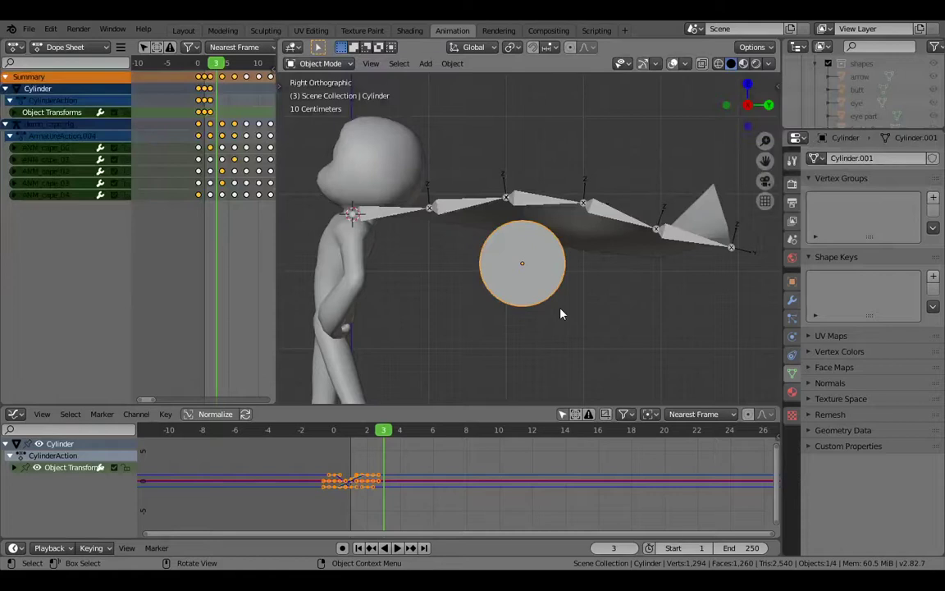
# At frame 3, move the cylinder along Y beneath the end of the third bone, enlarge it to touch the chain, and keyframe it
pyautogui.press('g')
pyautogui.press('y')
pyautogui.click(608, 312)
pyautogui.press('s')
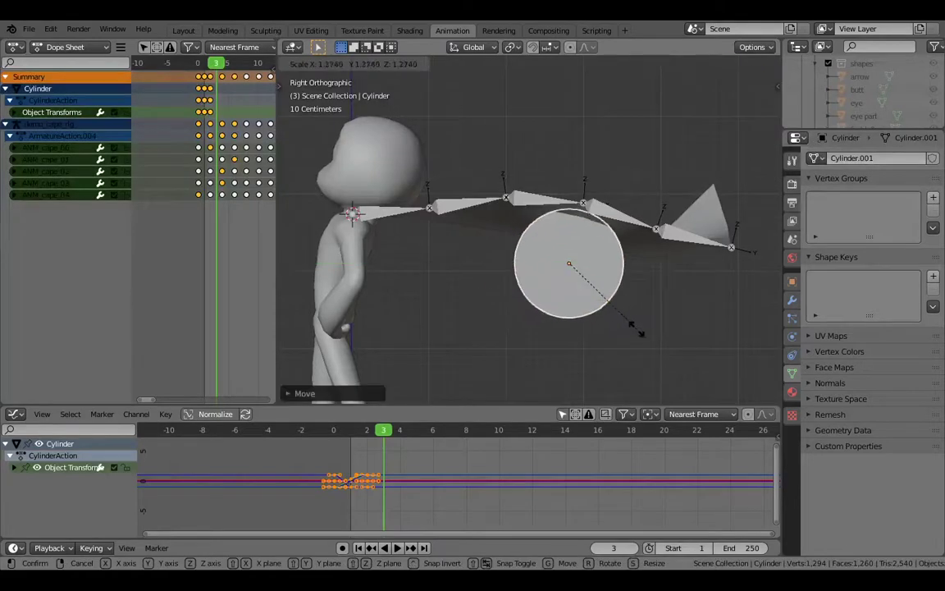
pyautogui.click(645, 330)
pyautogui.press('i')
pyautogui.click(646, 326)
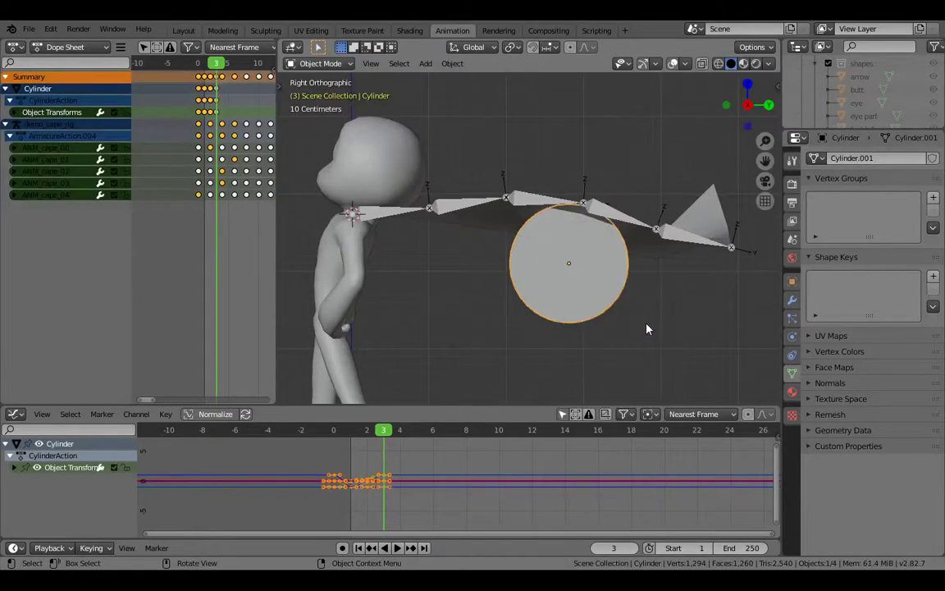
# At frame 4, enlarge the cylinder to touch the raised bones and insert a LocRotScale keyframe
pyautogui.press('Right')
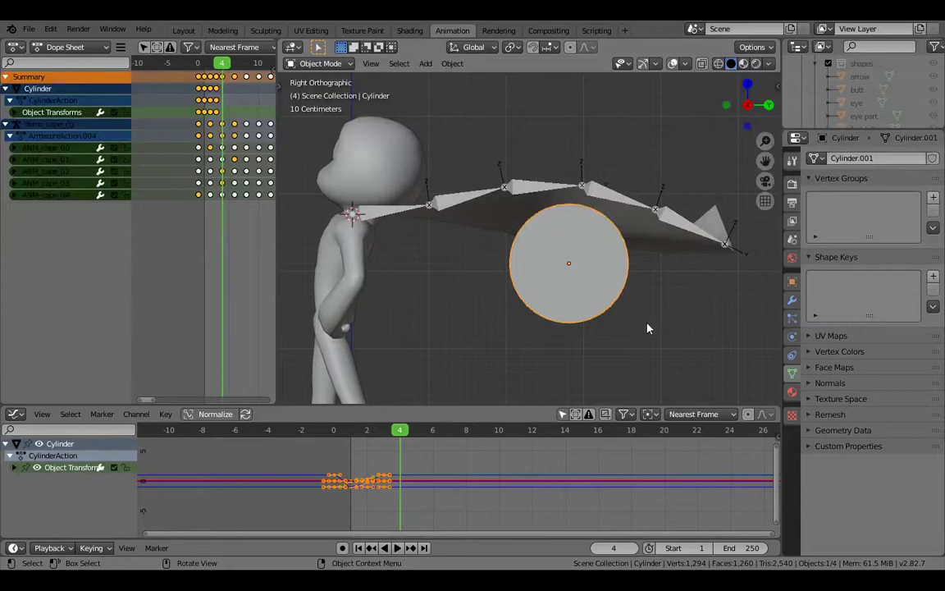
pyautogui.press('s')
pyautogui.click(680, 337)
pyautogui.press('i')
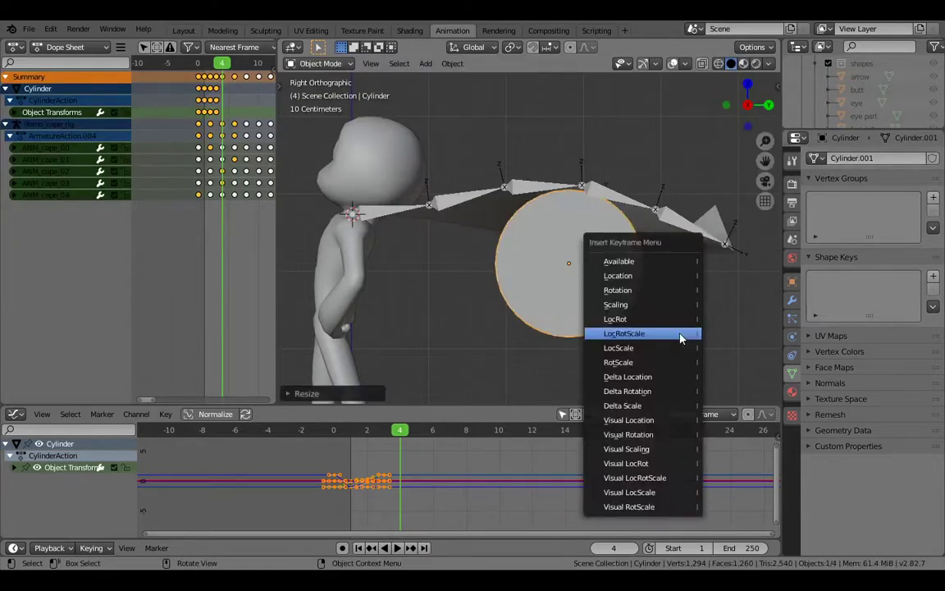
pyautogui.click(679, 337)
# Delete the cylinder's keyframe at frame 3
pyautogui.press('Left')
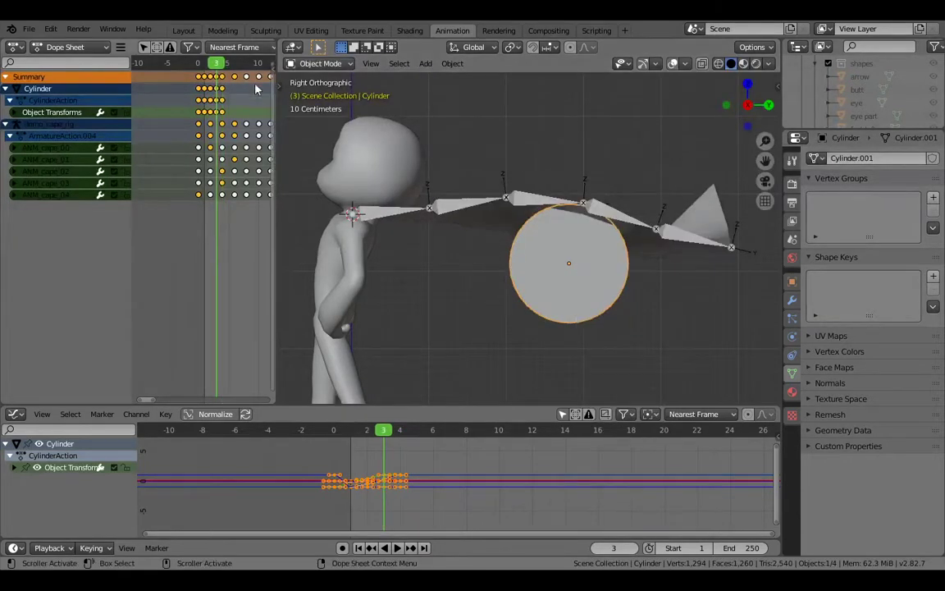
pyautogui.click(216, 88)
pyautogui.press('x')
pyautogui.click(212, 87)
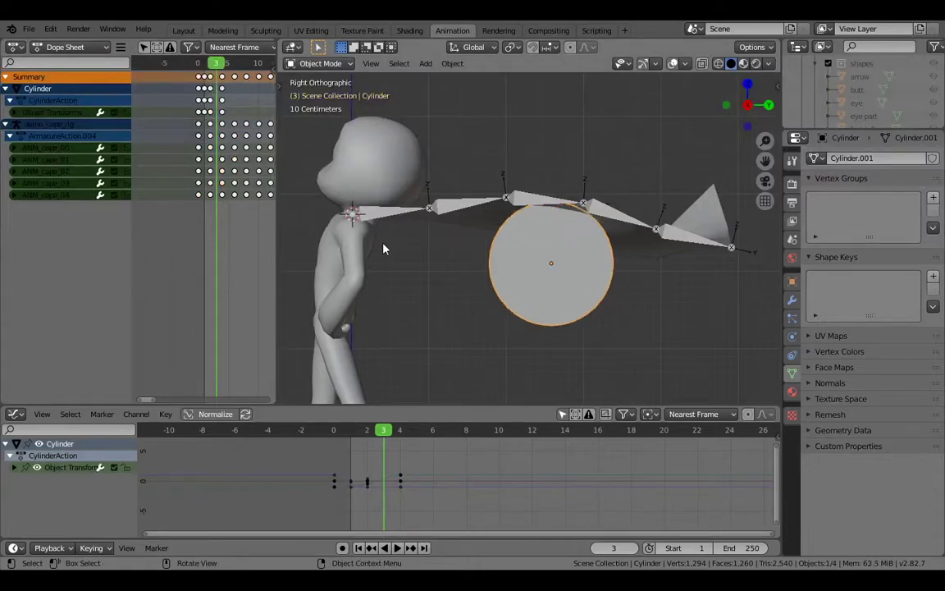
# Step through frames 0 to 5 to check the cylinder's motion beneath the bones
pyautogui.press('Left')
pyautogui.press('Left')
pyautogui.press('Left')
pyautogui.press('Right')
pyautogui.press('Right')
pyautogui.press('Right')
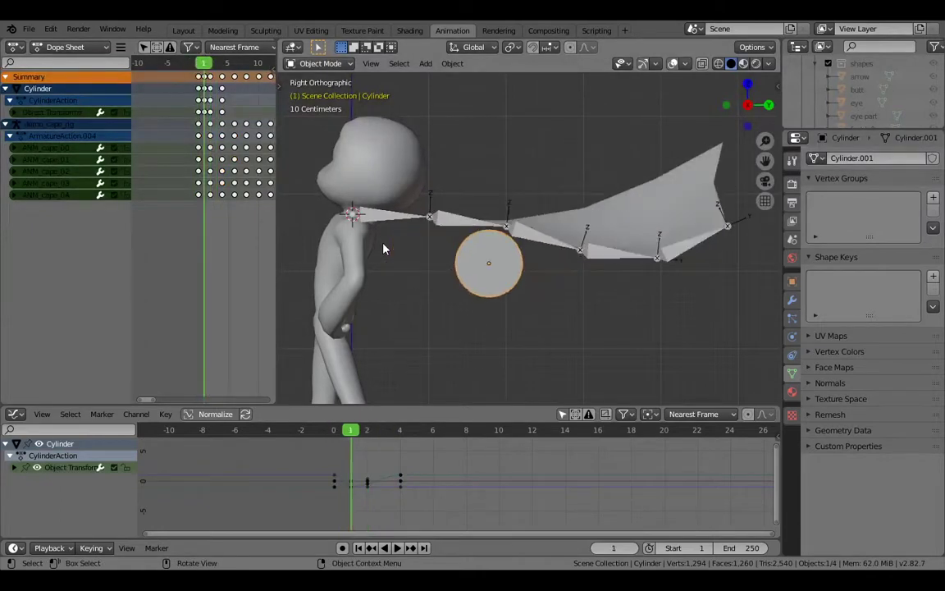
pyautogui.press('Right')
pyautogui.press('Right')
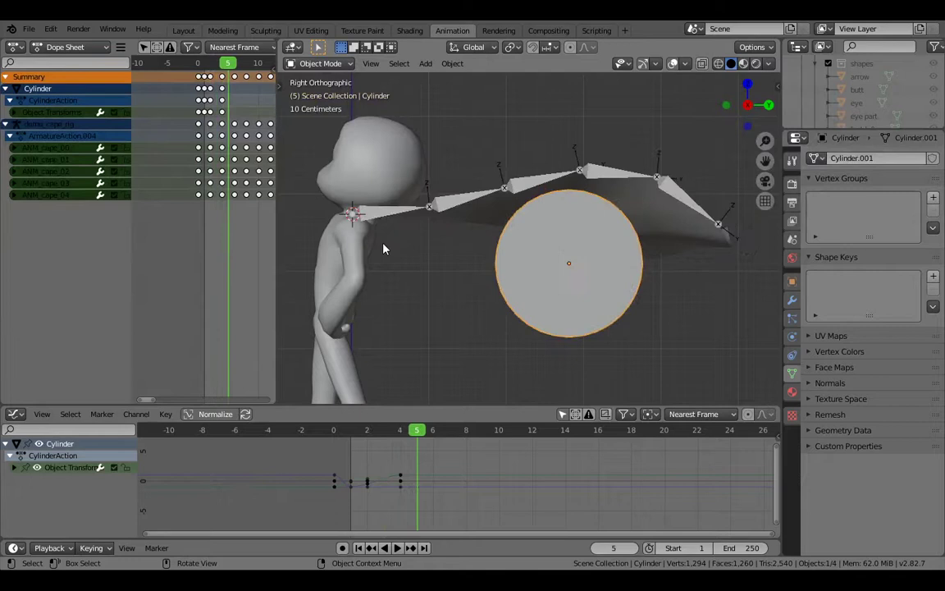
# At frame 6, move the cylinder along Y beneath the last two bones, enlarge it to fit under the arch, and keyframe it
pyautogui.press('Right')
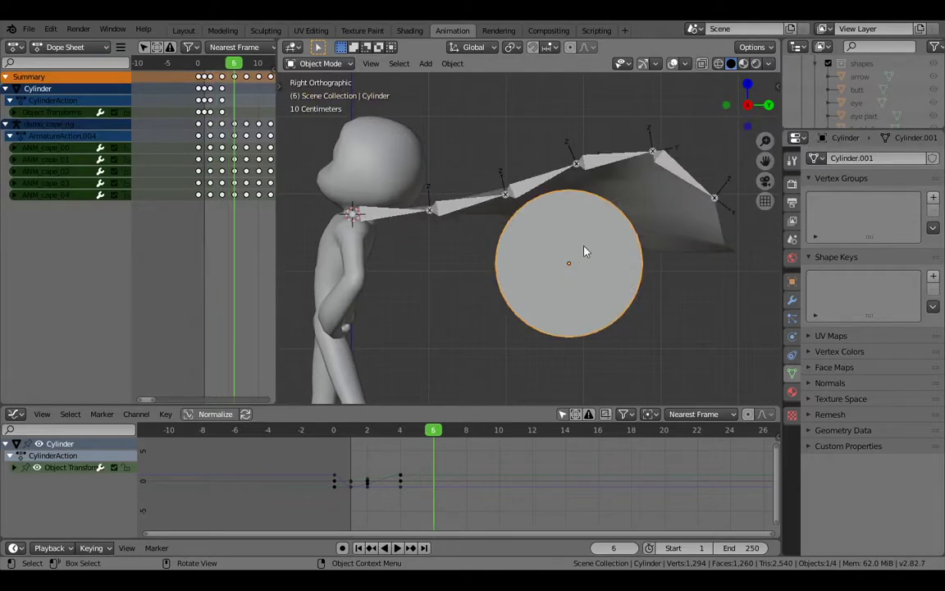
pyautogui.press('g')
pyautogui.press('z')
pyautogui.rightClick(667, 249)
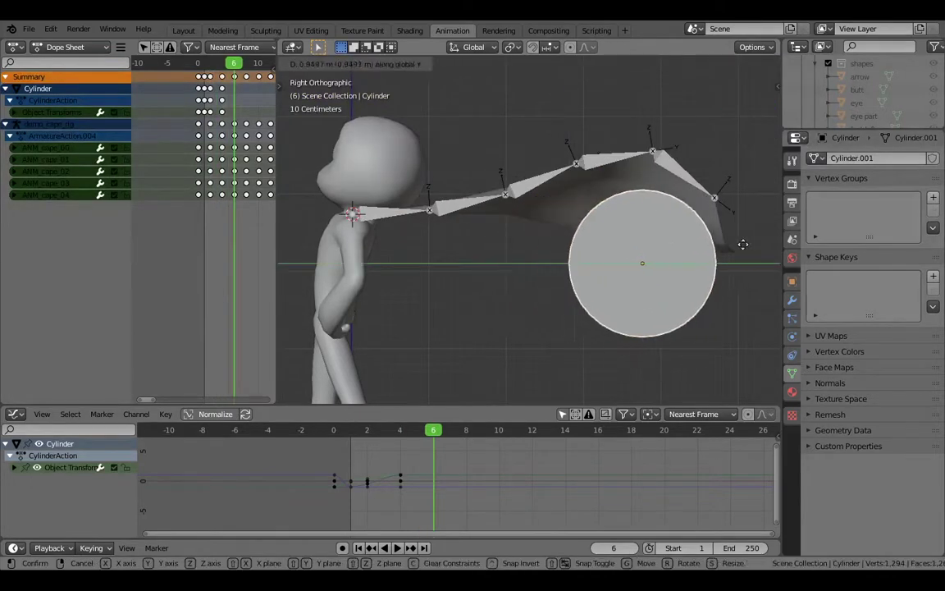
pyautogui.click(748, 250)
pyautogui.press('s')
pyautogui.click(762, 323)
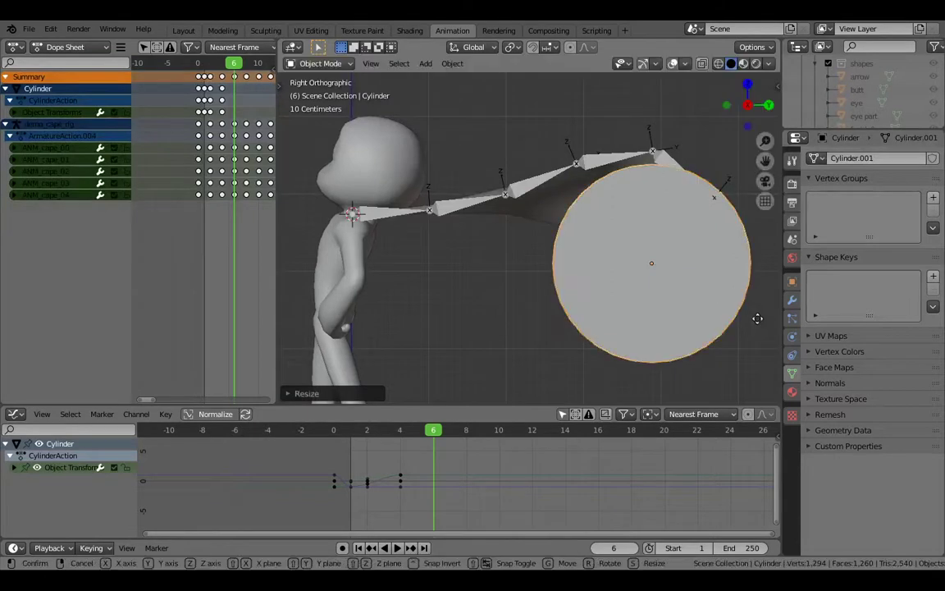
pyautogui.press('g')
pyautogui.click(737, 317)
pyautogui.press('i')
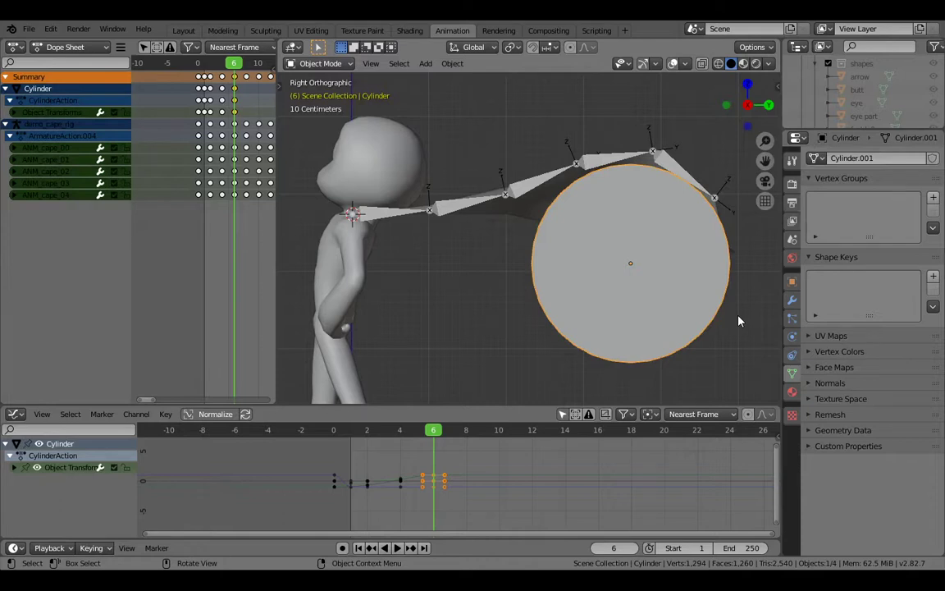
# At frame 8, move the cylinder along Y past the tip of the chain, enlarge it to touch the last bone's end, and keyframe it
pyautogui.press('Right')
pyautogui.press('Right')
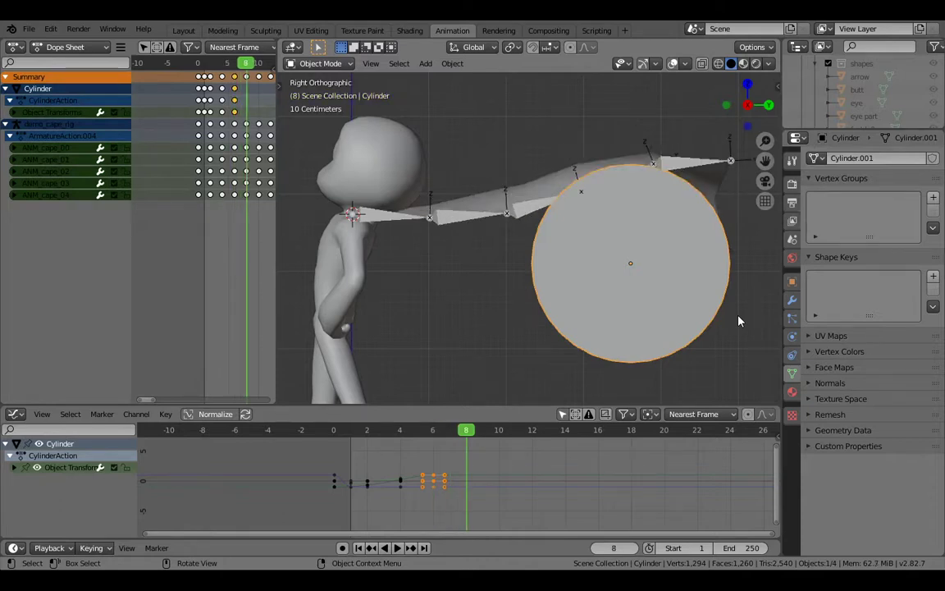
pyautogui.press('g')
pyautogui.press('y')
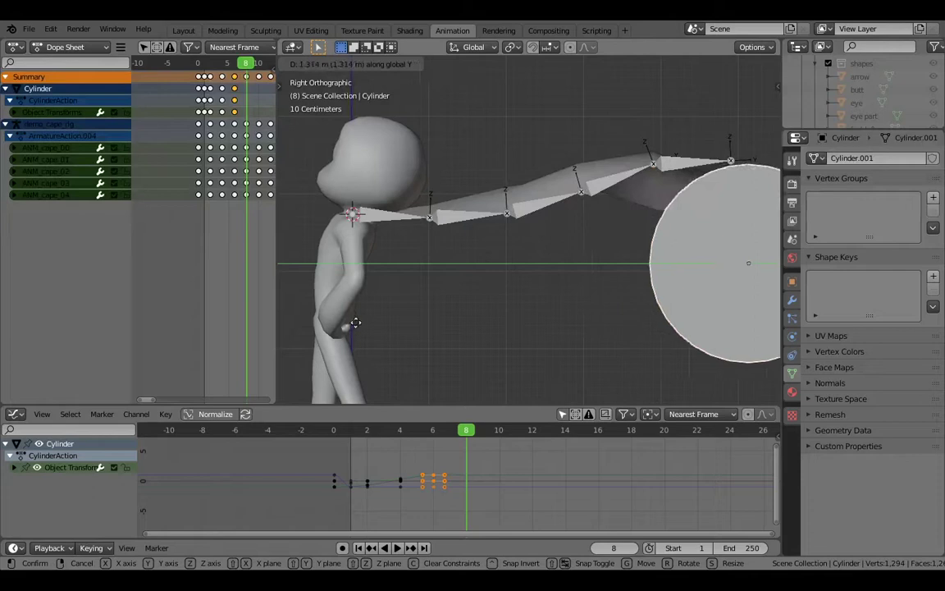
pyautogui.click(520, 311)
pyautogui.keyDown('shift'); pyautogui.moveTo(520, 311); pyautogui.dragTo(447, 311, button='middle'); pyautogui.keyUp('shift')
pyautogui.press('s')
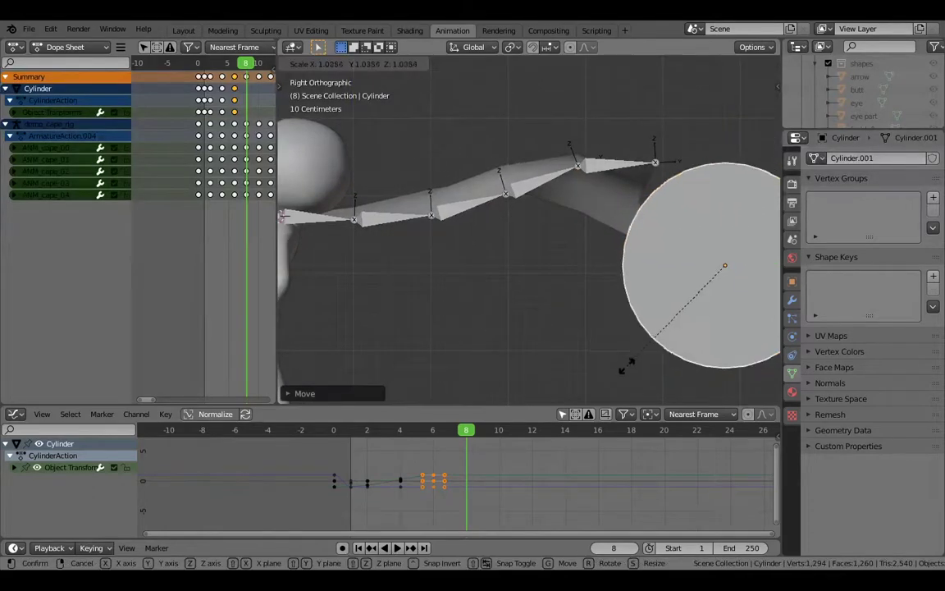
pyautogui.click(637, 361)
pyautogui.press('i')
pyautogui.click(637, 361)
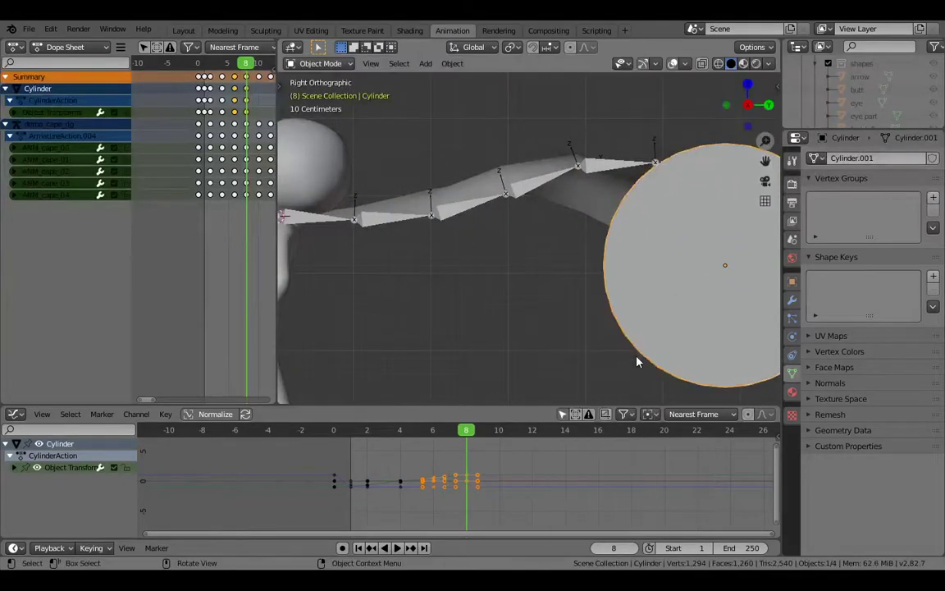
# At frame 10, move the cylinder farther along Y beyond the last bone and insert a LocRotScale keyframe
pyautogui.press('Right')
pyautogui.press('Right')
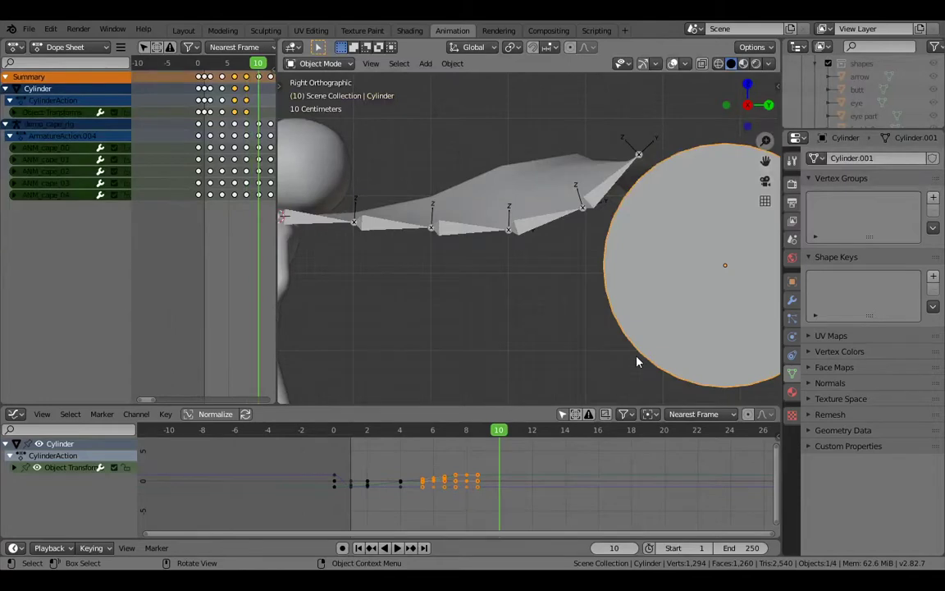
pyautogui.press('g')
pyautogui.press('y')
pyautogui.click(686, 361)
pyautogui.press('i')
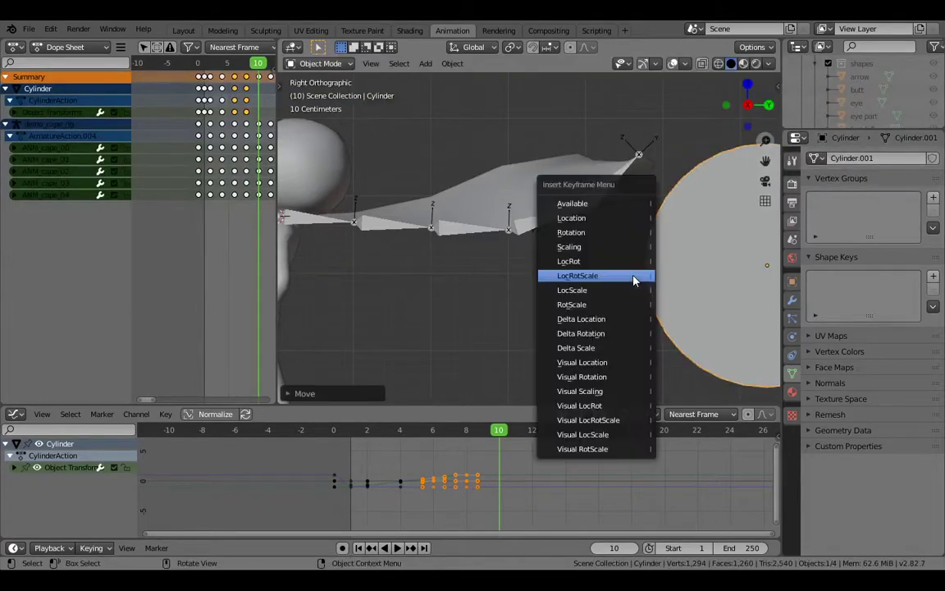
pyautogui.click(633, 276)
# Insert a keyframe for the cylinder at frame 12, leaving its transforms as they are
pyautogui.press('Right')
pyautogui.press('Right')
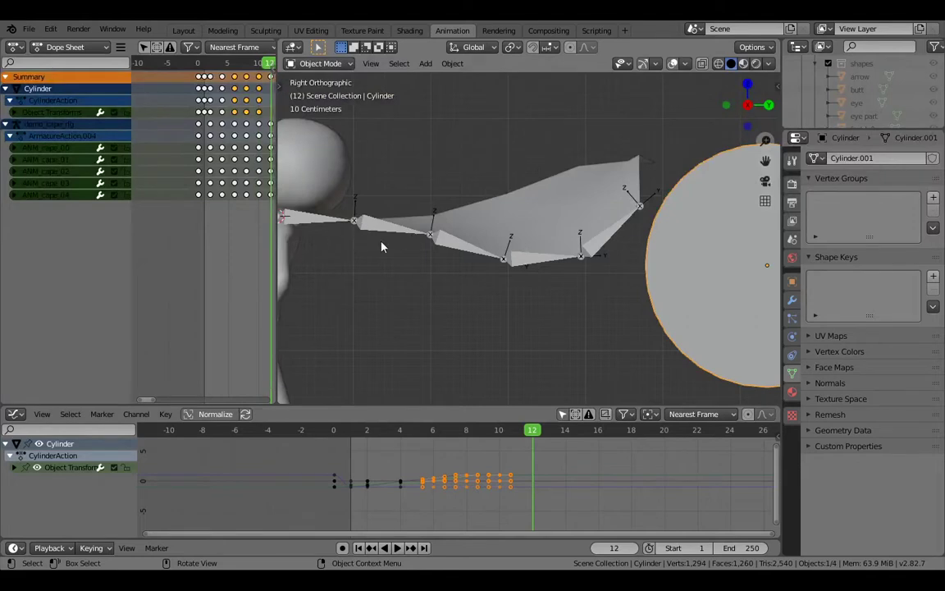
pyautogui.keyDown('shift'); pyautogui.moveTo(440, 270); pyautogui.dragTo(466, 279, button='middle'); pyautogui.keyUp('shift')
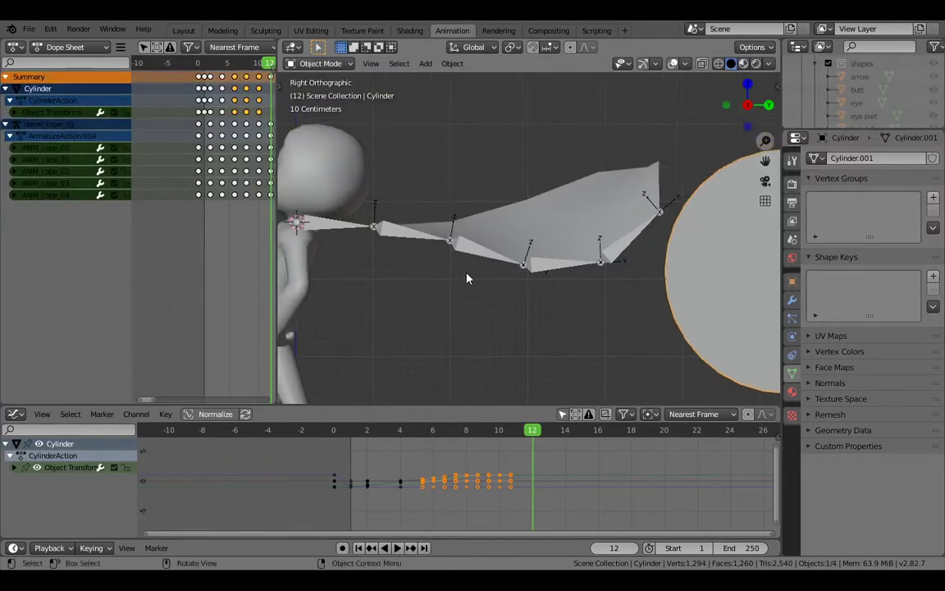
pyautogui.press('i')
pyautogui.click(466, 276)
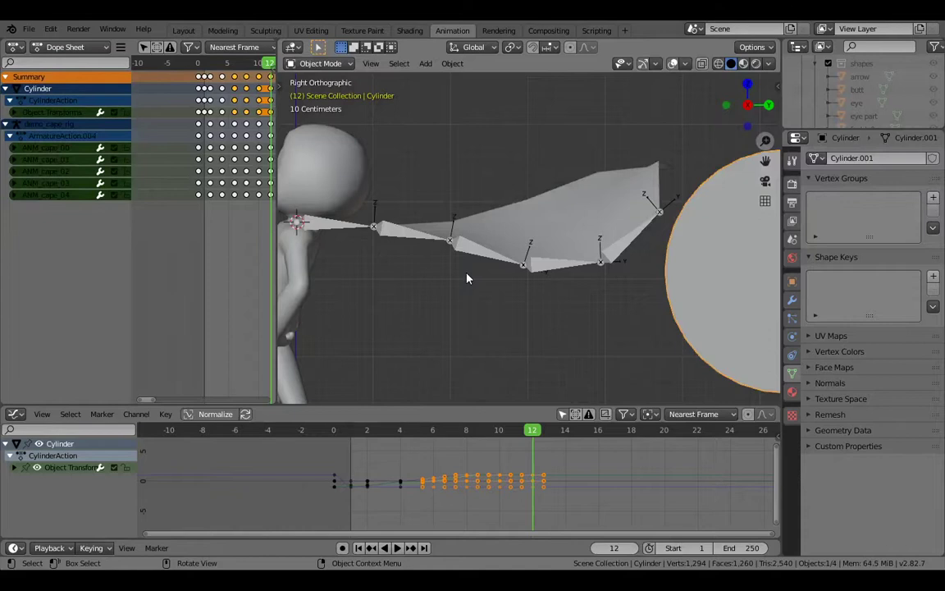
# Step back and forth through the cycle to review how the cylinder rolls and grows beneath the bone chain
pyautogui.press('Left')
pyautogui.press('Left')
pyautogui.press('Left')
pyautogui.press('Left')
pyautogui.press('Left')
pyautogui.press('Left')
pyautogui.press('Left')
pyautogui.press('Left')
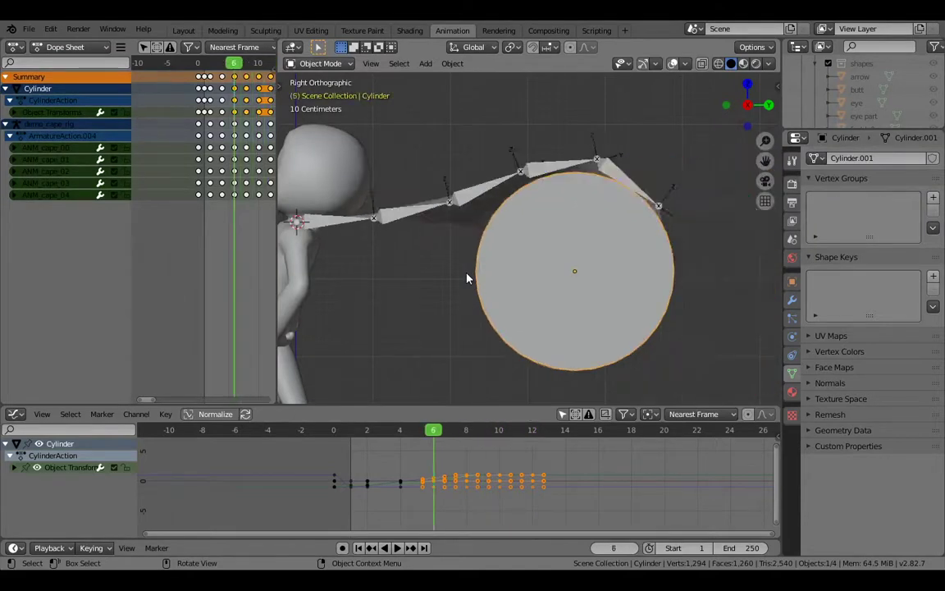
pyautogui.press('Left')
pyautogui.press('Left')
pyautogui.press('Left')
pyautogui.press('Left')
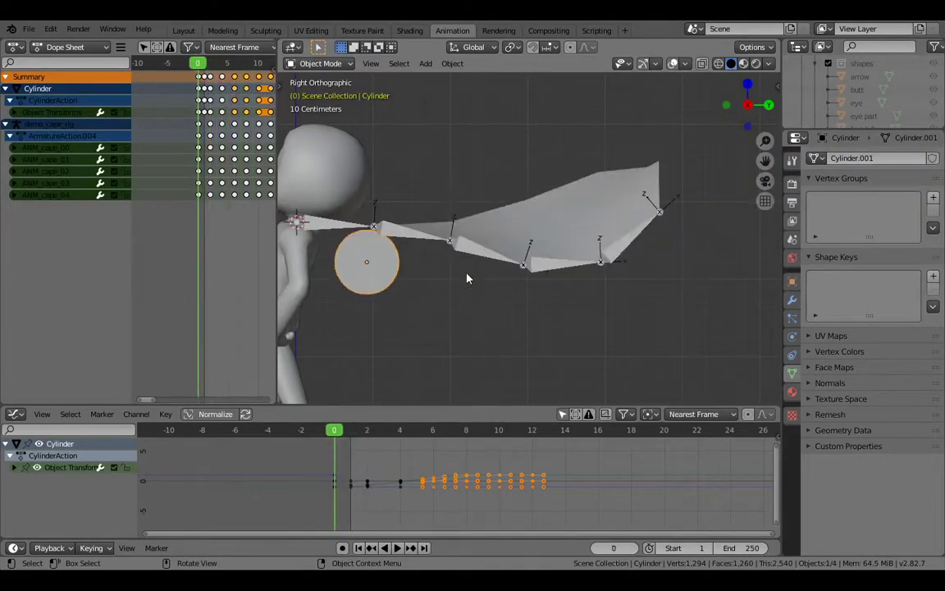
pyautogui.press('Right')
pyautogui.press('Right')
pyautogui.press('Right')
pyautogui.press('Right')
pyautogui.press('Right')
pyautogui.press('Right')
pyautogui.press('Right')
pyautogui.press('Right')
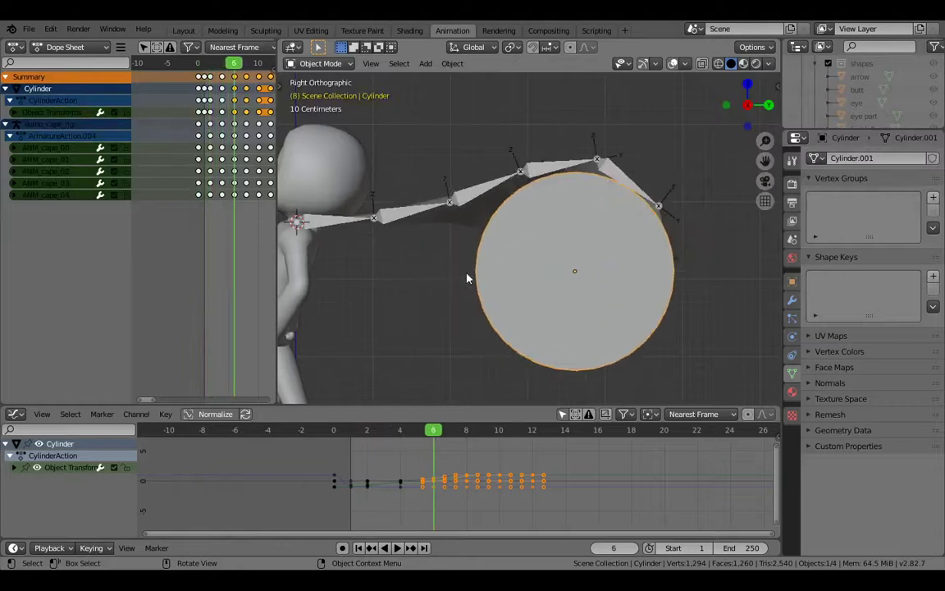
pyautogui.press('Left')
pyautogui.press('Left')
pyautogui.press('Left')
pyautogui.press('Left')
pyautogui.press('Left')
pyautogui.press('Left')
pyautogui.press('Left')
pyautogui.press('Left')
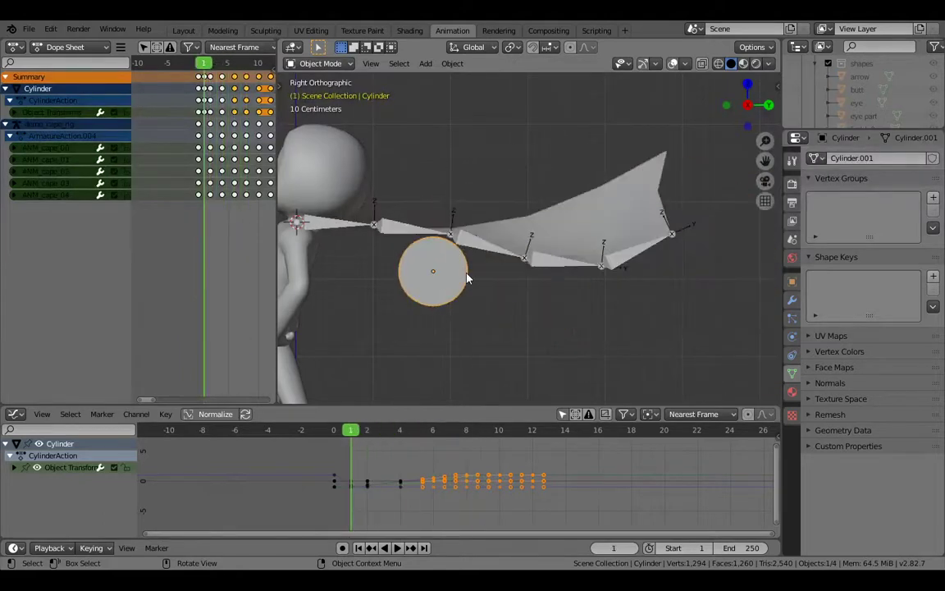
# Duplicate the keyframed cylinder in place and select all of the duplicate's keyframes in the Dope Sheet
pyautogui.hotkey('shift', 'd')
pyautogui.press('Escape')
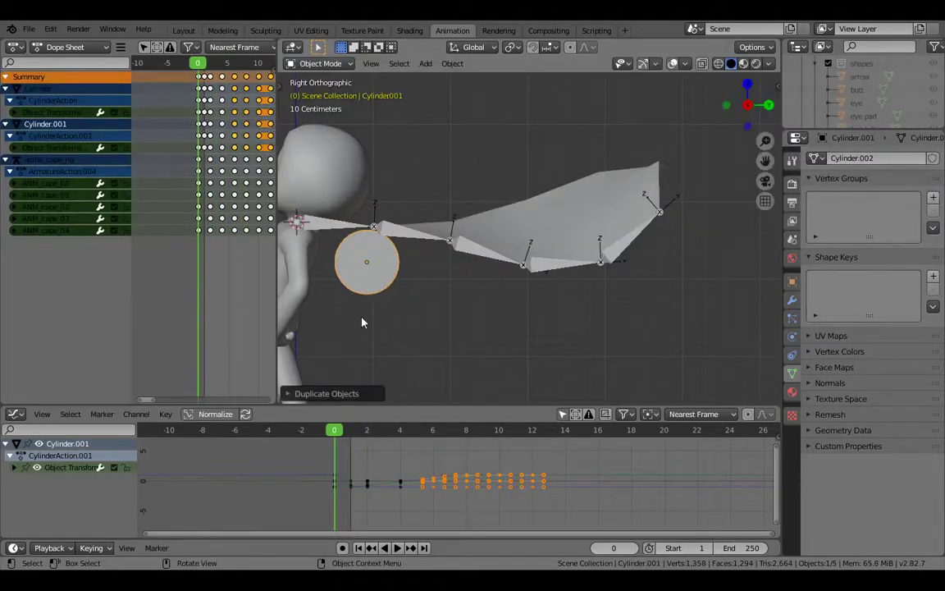
pyautogui.press('s')
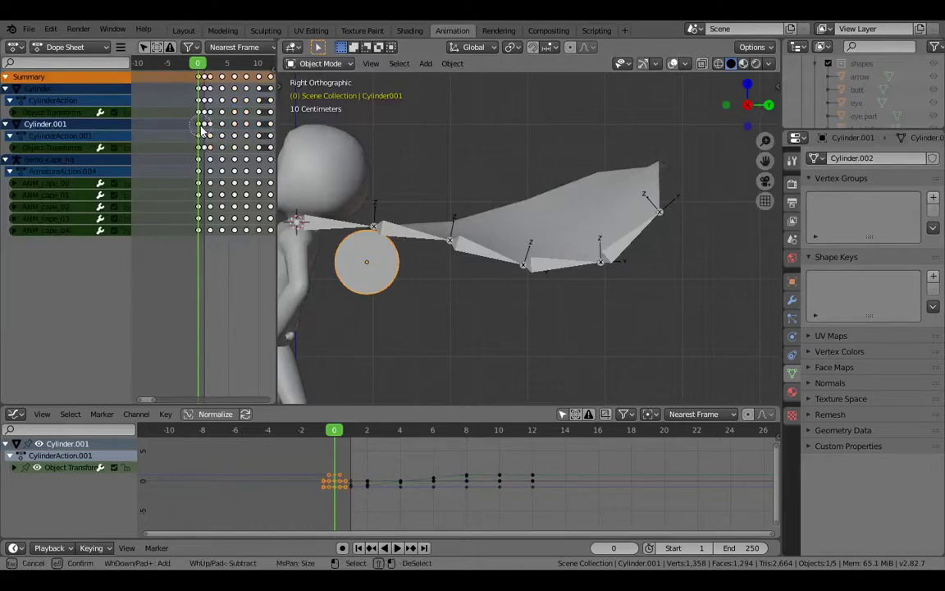
pyautogui.rightClick(259, 135)
pyautogui.moveTo(269, 138); pyautogui.dragTo(226, 129, button='middle')
pyautogui.press('c')
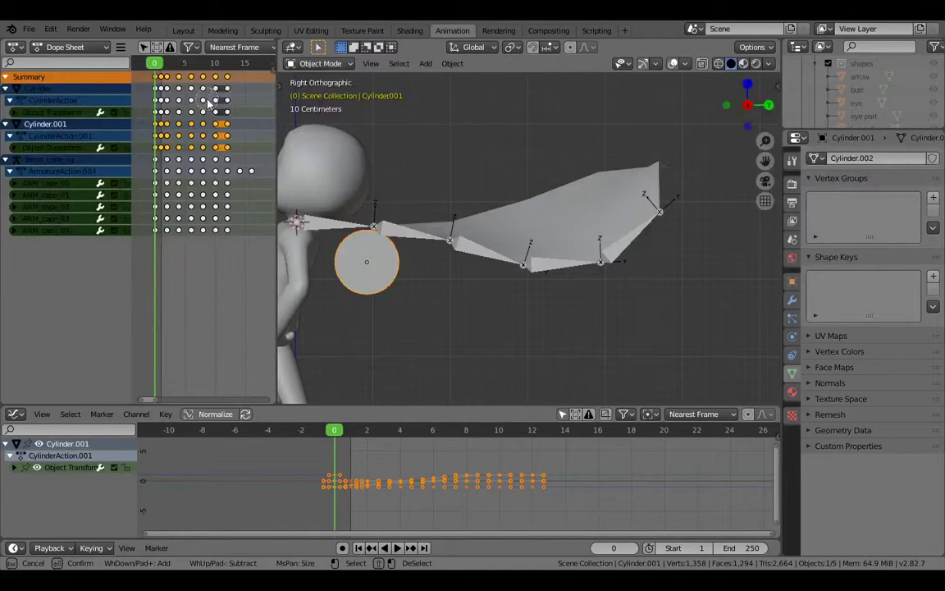
pyautogui.press('Escape')
pyautogui.press('g')
pyautogui.press('Escape')
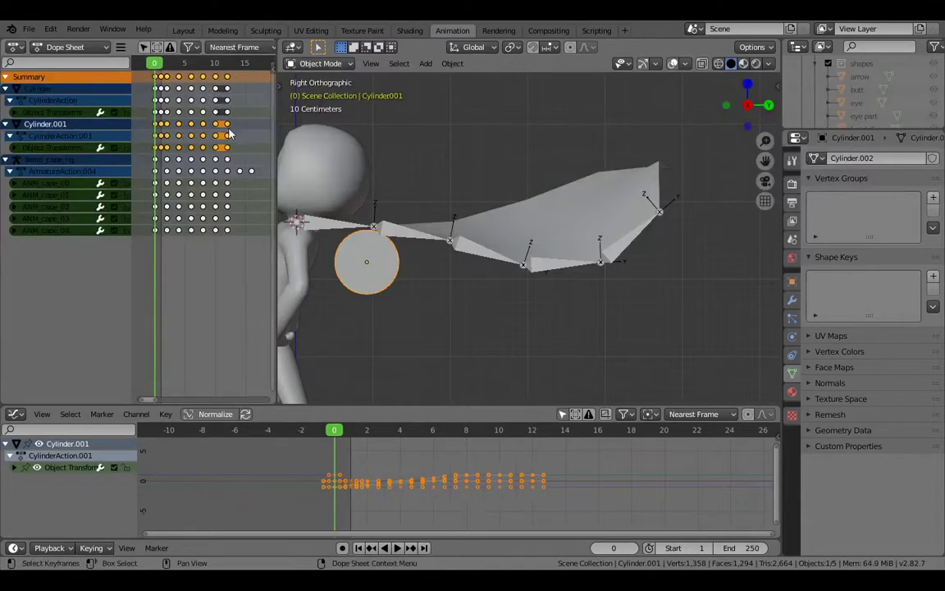
# Shift the duplicate cylinder's keyframes 9 frames earlier and play the animation
pyautogui.press('g')
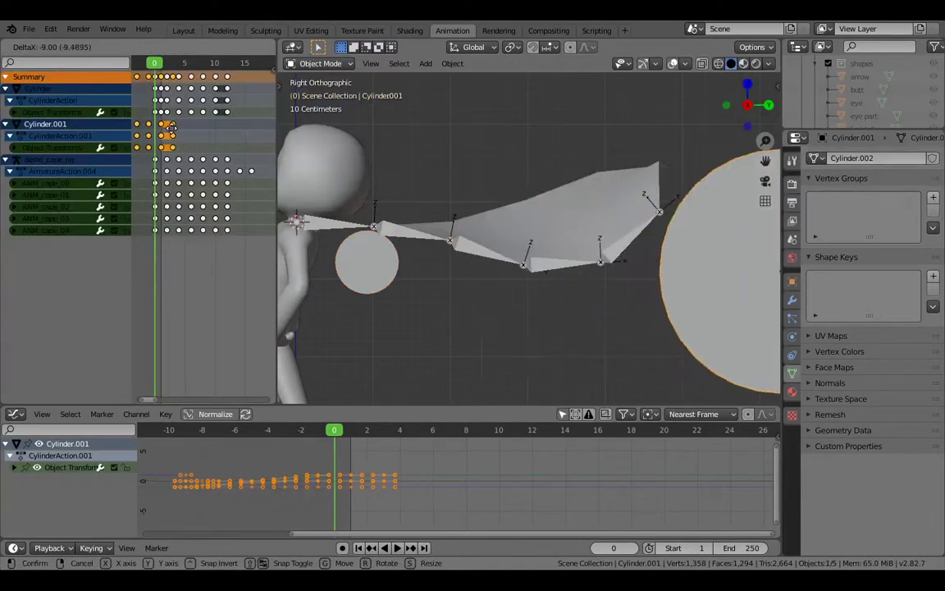
pyautogui.click(173, 126)
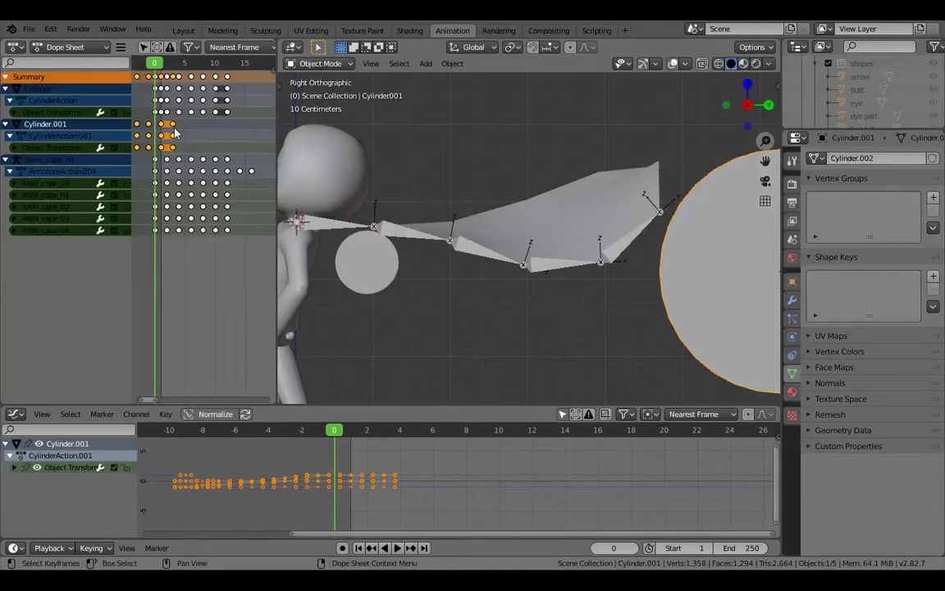
pyautogui.press('space')
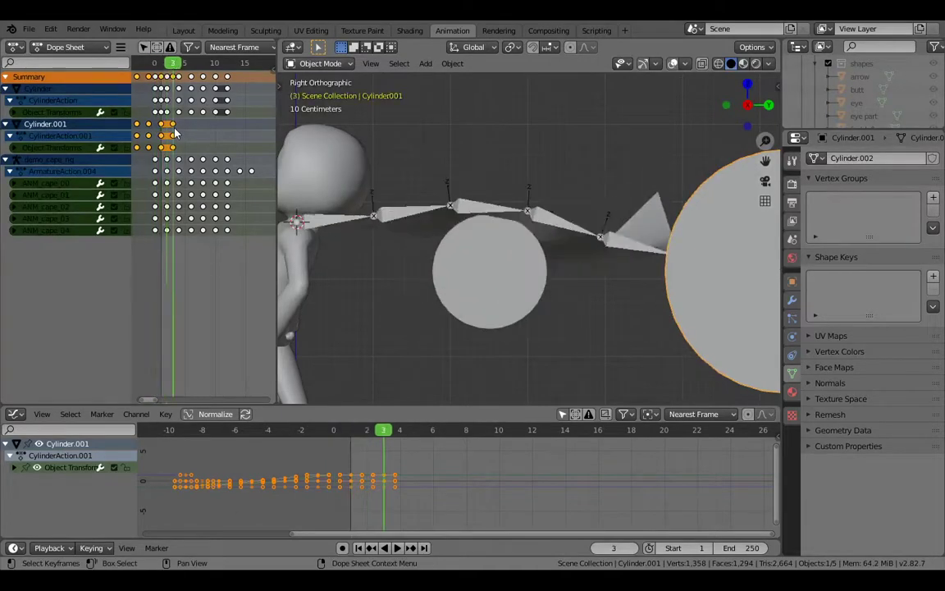
# Shift the duplicate cylinder's keyframes later in time so that its first keyframe sits at frame 11
pyautogui.press('g')
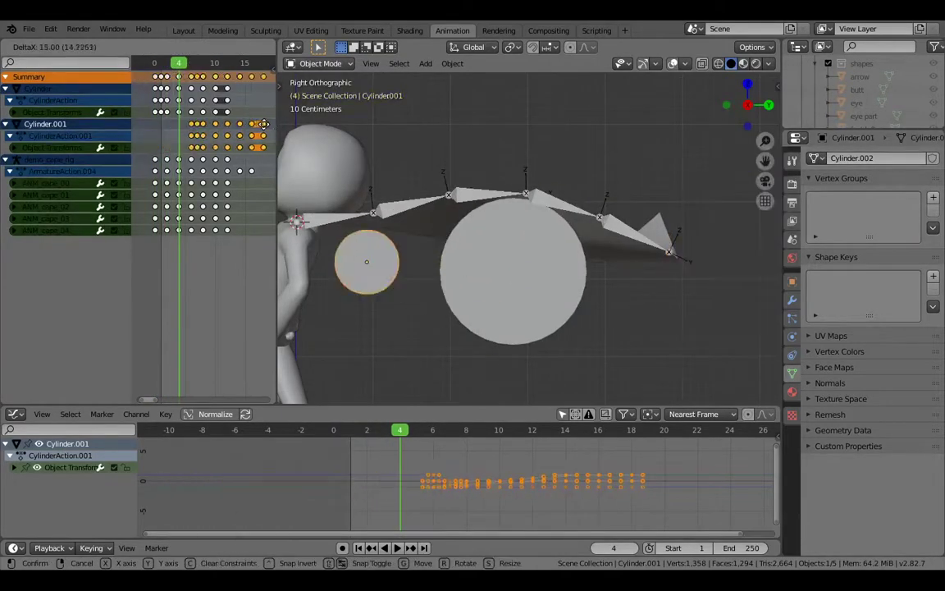
pyautogui.click(166, 131)
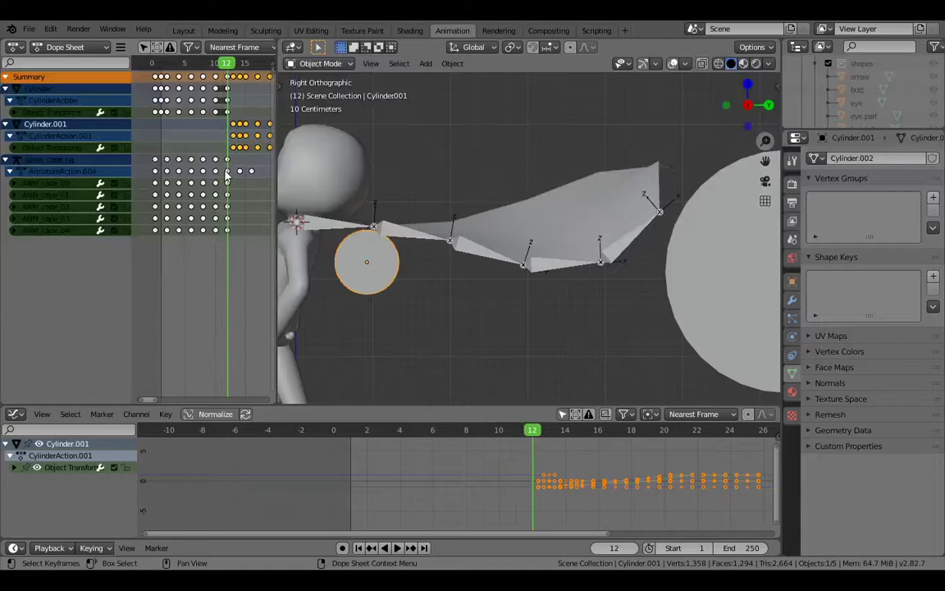
pyautogui.press('g')
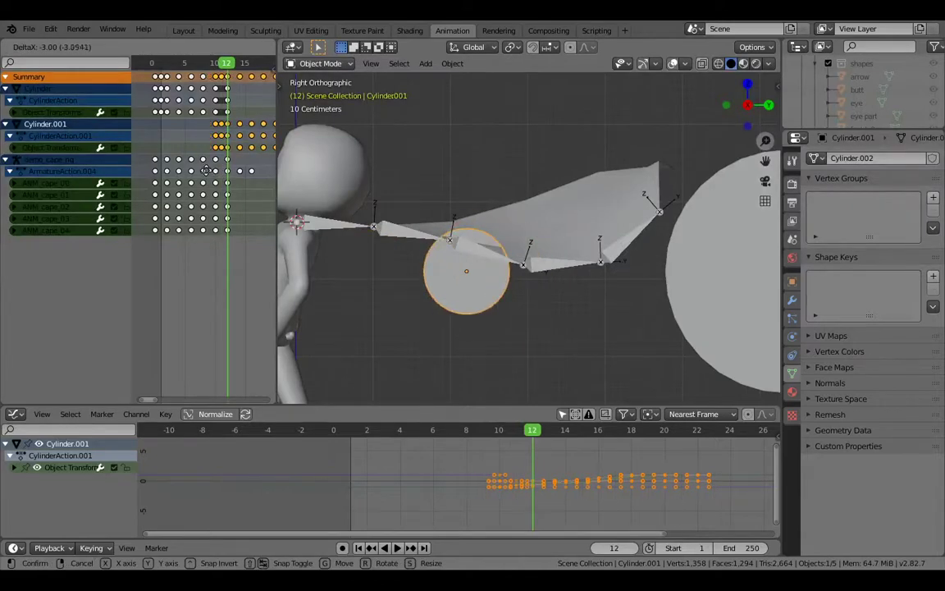
pyautogui.click(214, 174)
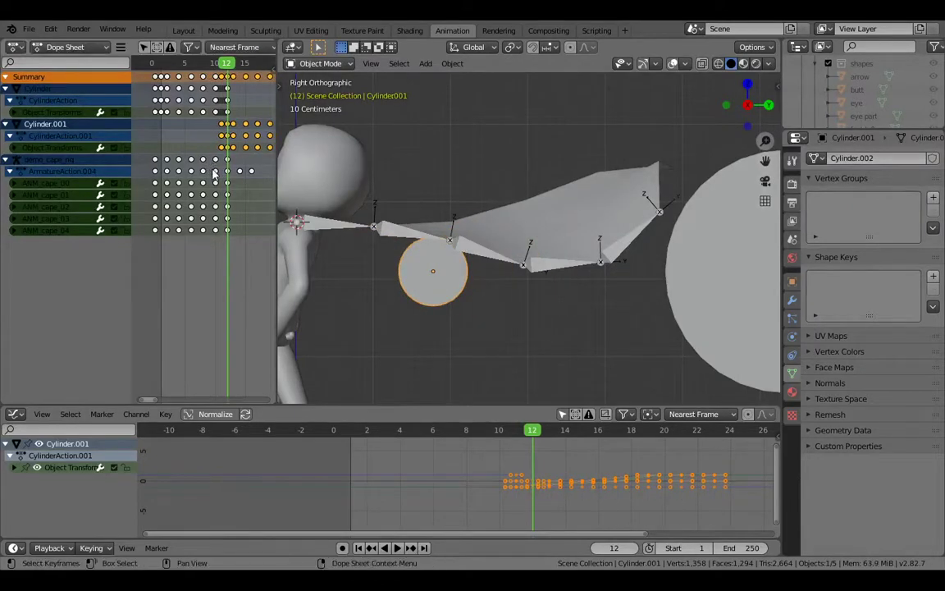
# Step between frames 5 and 17 to check how the duplicate cylinder's timing matches the bone chain's wave
pyautogui.press('Left')
pyautogui.press('Left')
pyautogui.press('Left')
pyautogui.press('Left')
pyautogui.press('Left')
pyautogui.press('Left')
pyautogui.press('Left')
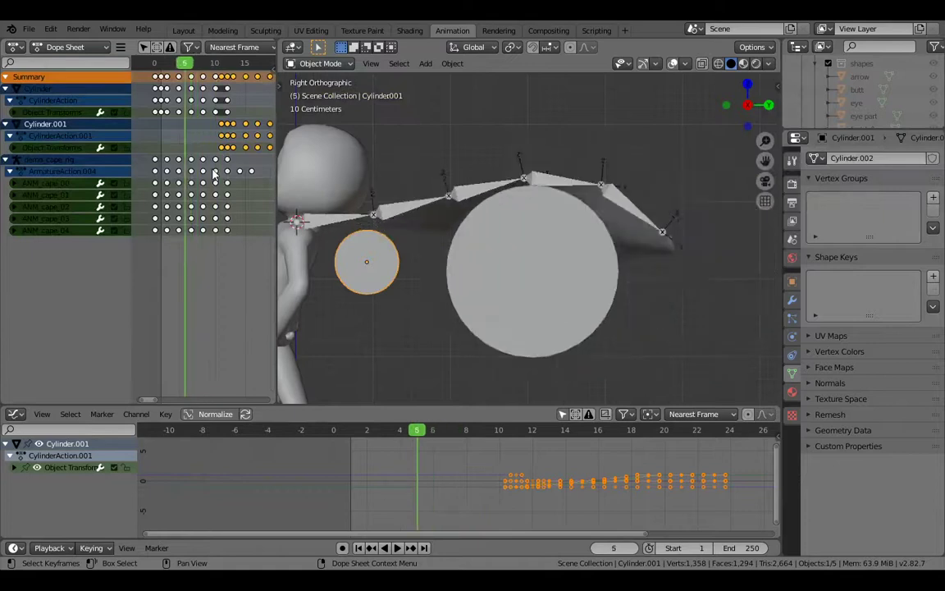
pyautogui.press('Right')
pyautogui.press('Right')
pyautogui.press('Right')
pyautogui.press('Right')
pyautogui.press('Right')
pyautogui.press('Right')
pyautogui.press('Right')
pyautogui.press('Right')
pyautogui.press('Right')
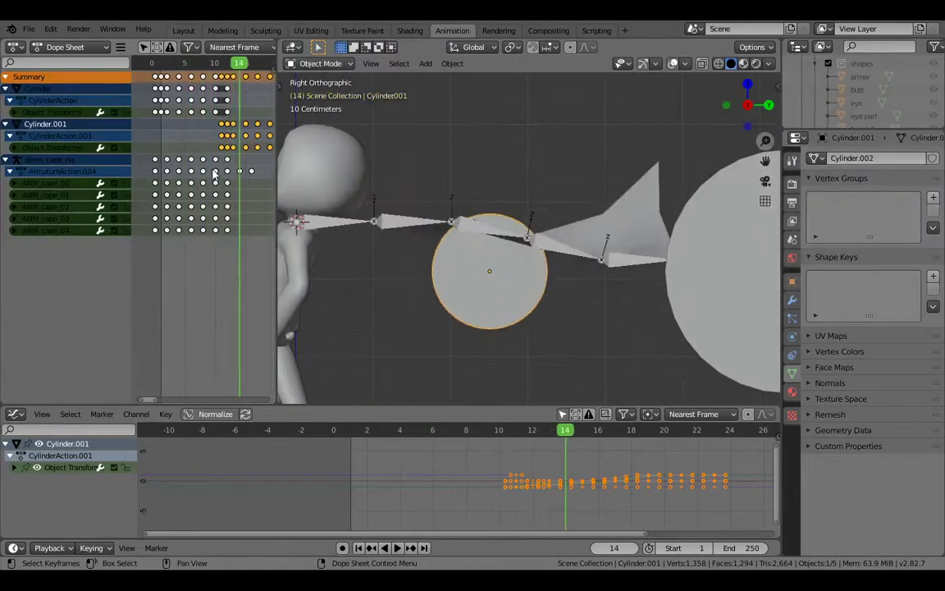
pyautogui.press('Right')
pyautogui.press('Right')
pyautogui.press('Right')
# Shift the duplicate cylinder's keyframes one frame earlier and step through the motion around frame 12
pyautogui.press('g')
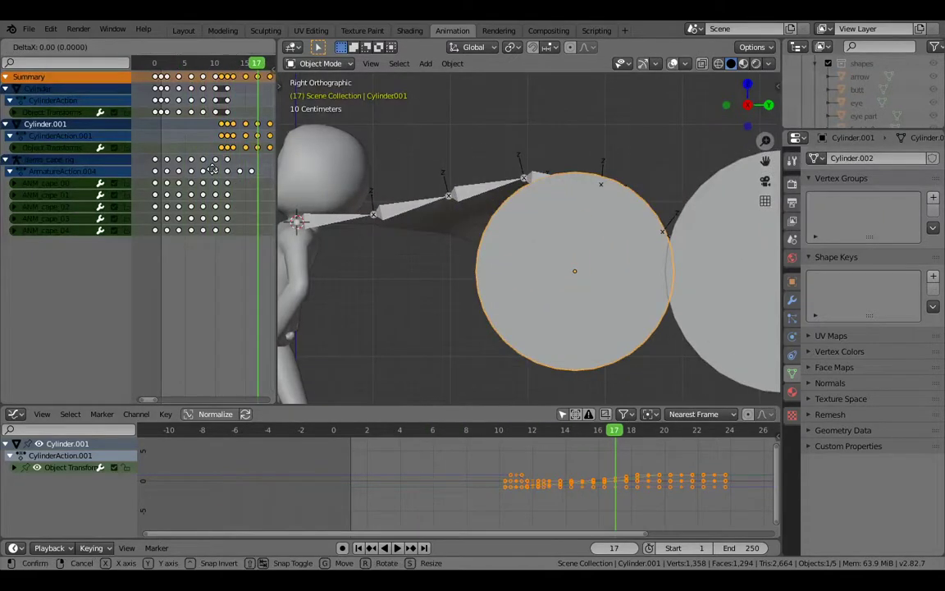
pyautogui.click(206, 173)
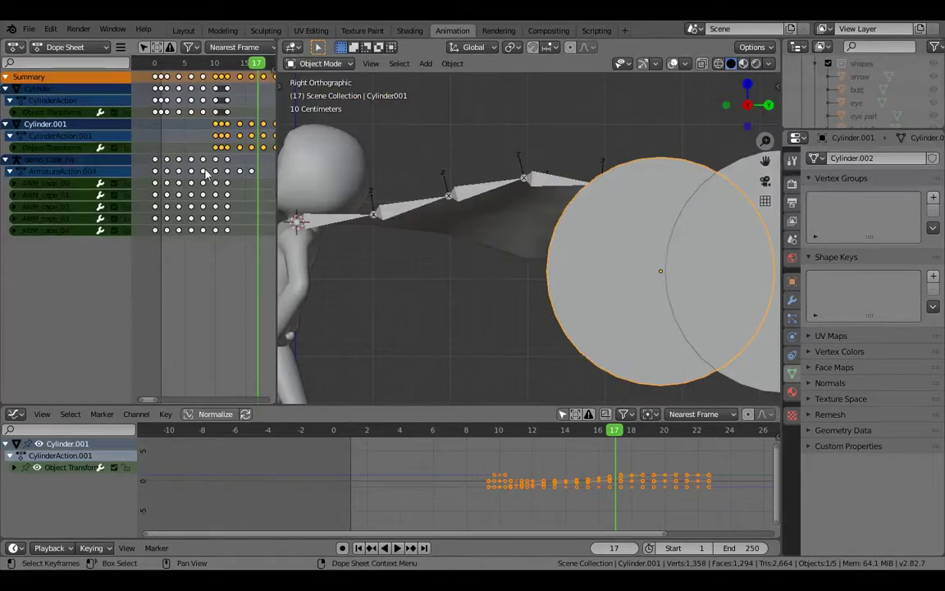
pyautogui.press('Left')
pyautogui.press('Left')
pyautogui.press('Left')
pyautogui.press('Left')
pyautogui.press('Left')
pyautogui.press('Left')
pyautogui.press('Left')
pyautogui.press('Left')
pyautogui.press('Right')
pyautogui.press('Right')
pyautogui.press('Right')
# Shift the duplicate cylinder's keyframes two frames later and step forward to frame 19 to check the timing
pyautogui.press('g')
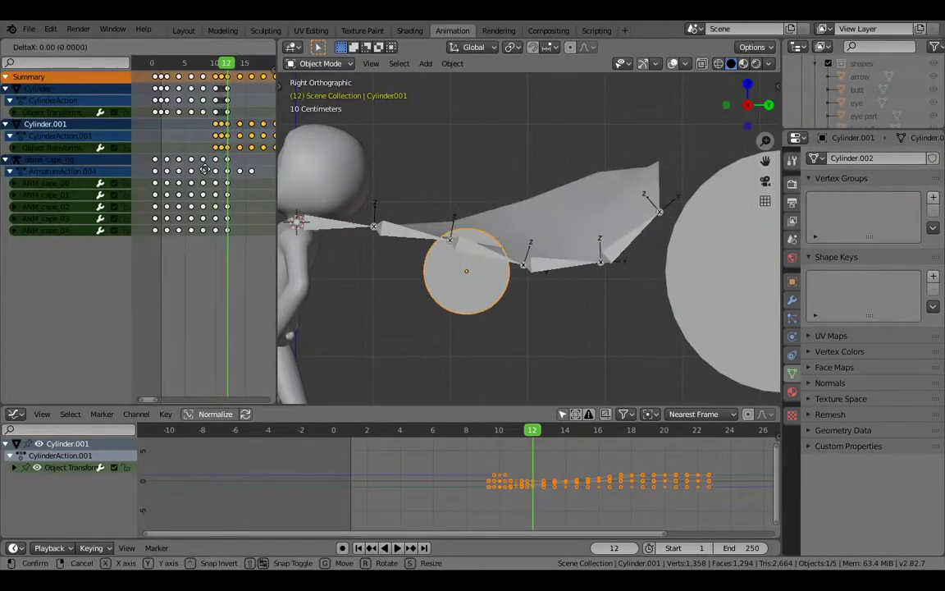
pyautogui.click(217, 174)
pyautogui.press('Right')
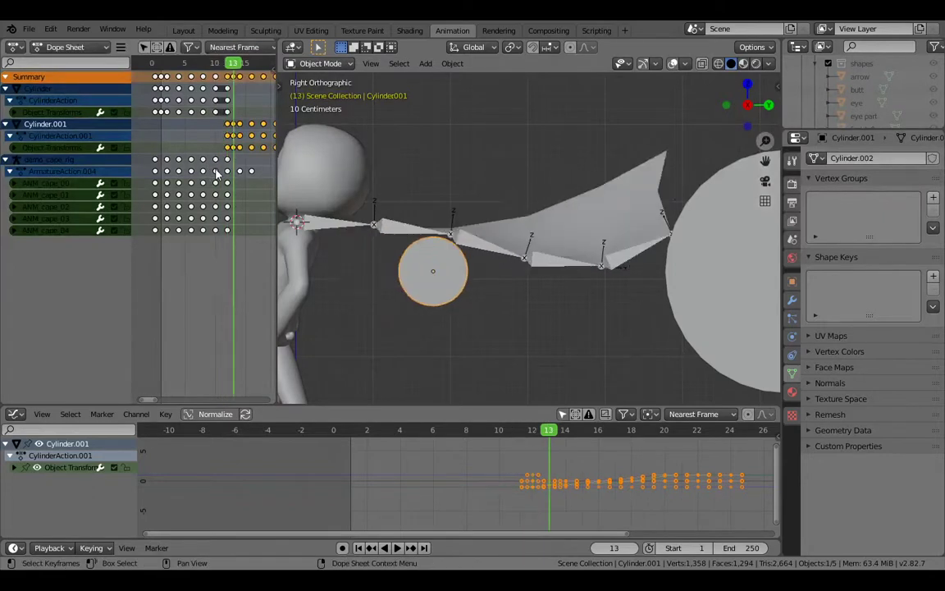
pyautogui.press('Right')
pyautogui.press('Right')
pyautogui.press('Right')
pyautogui.press('Right')
pyautogui.press('Right')
pyautogui.press('Right')
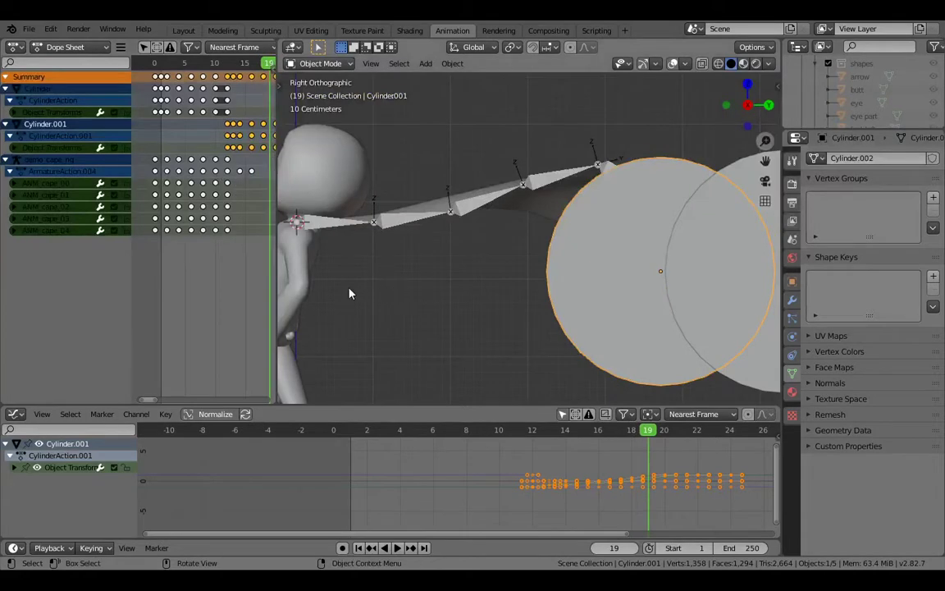
# Switch to the Layout workspace and hide both cylinders
pyautogui.moveTo(388, 311); pyautogui.dragTo(502, 303, button='middle')
pyautogui.click(521, 234)
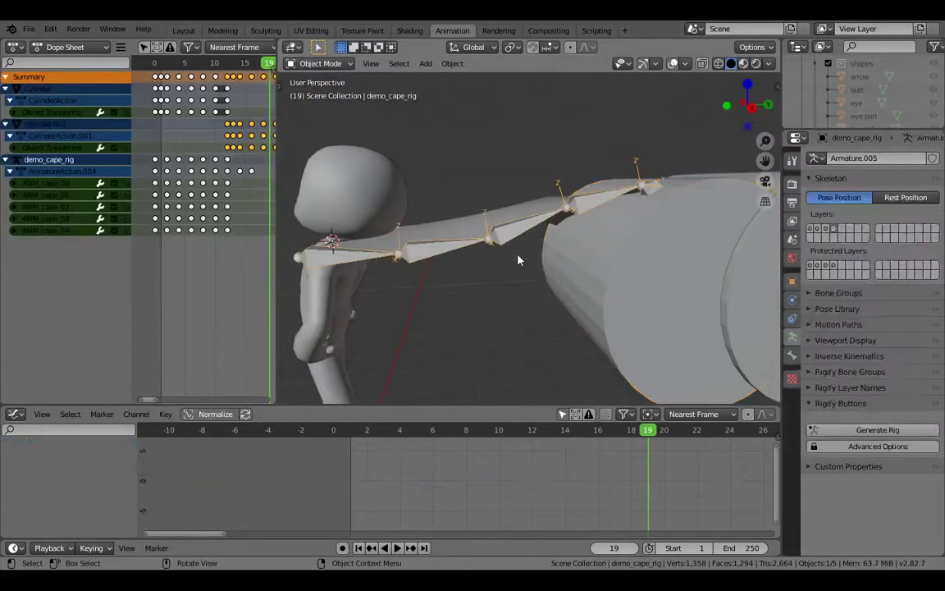
pyautogui.click(172, 31)
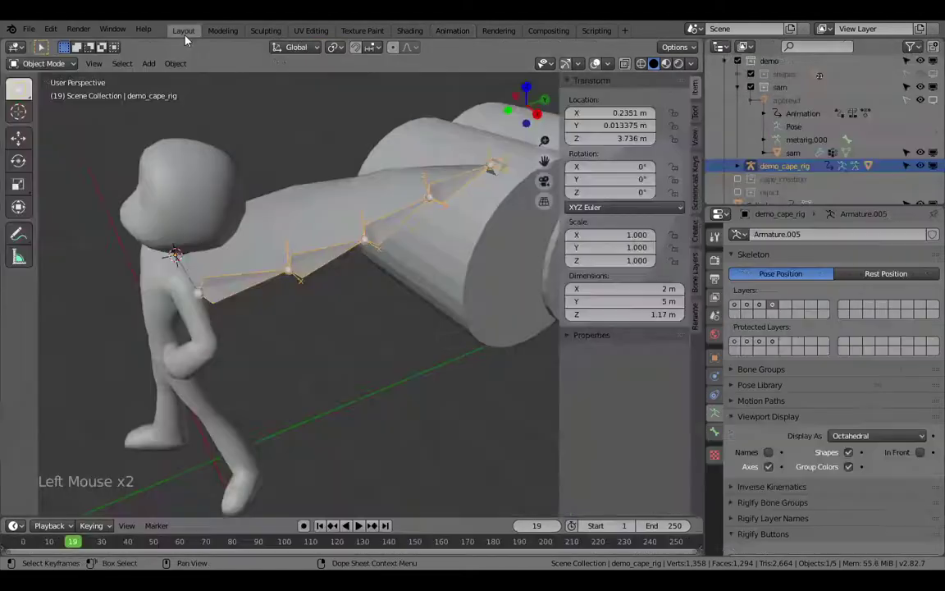
pyautogui.scroll(-2, 443, 270)
pyautogui.click(472, 298)
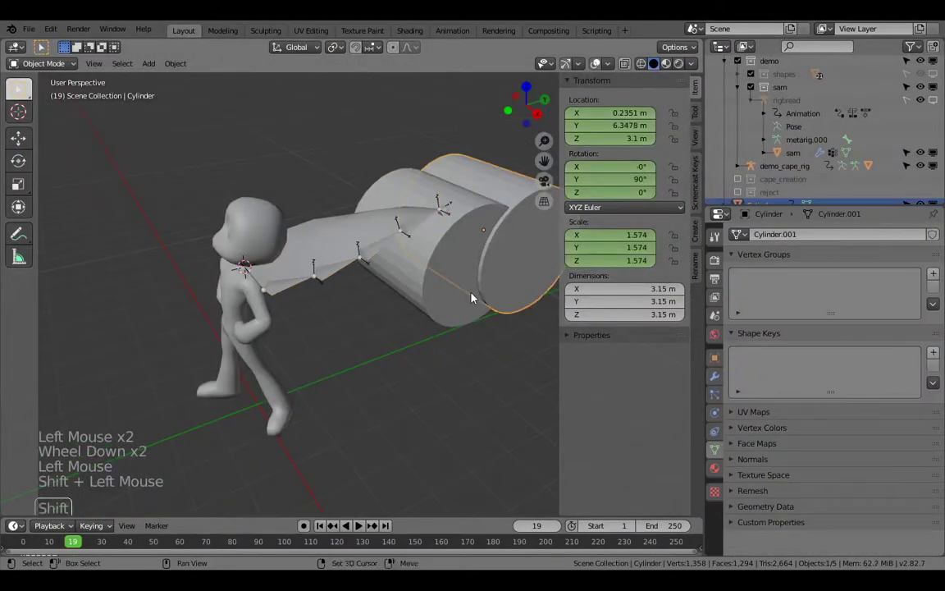
pyautogui.keyDown('shift'); pyautogui.click(471, 297); pyautogui.keyUp('shift')
pyautogui.press('h')
# Enable the reject collection, then select and frame the "hand animated sin" armature on the ground
pyautogui.scroll(-4, 722, 140)
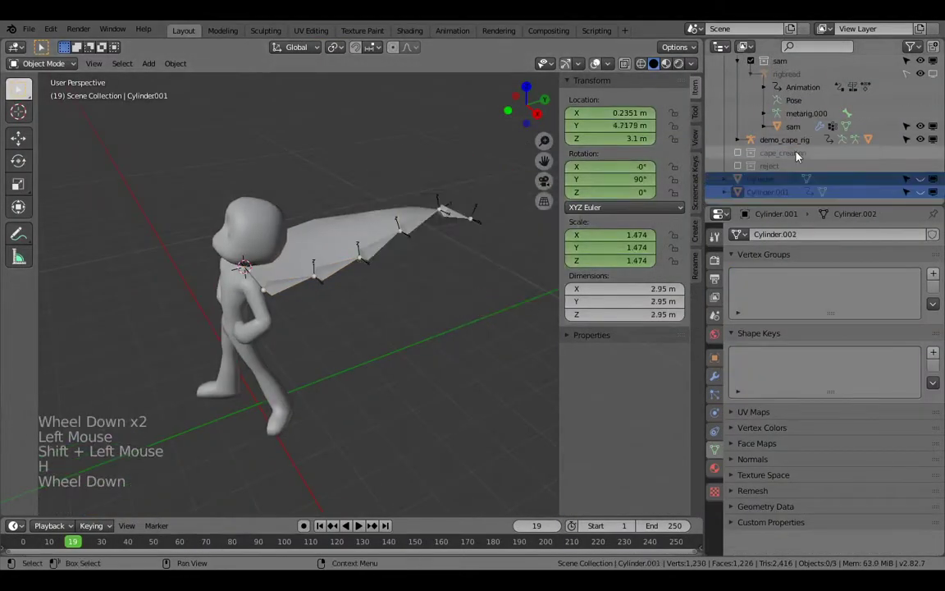
pyautogui.click(738, 166)
pyautogui.click(396, 382)
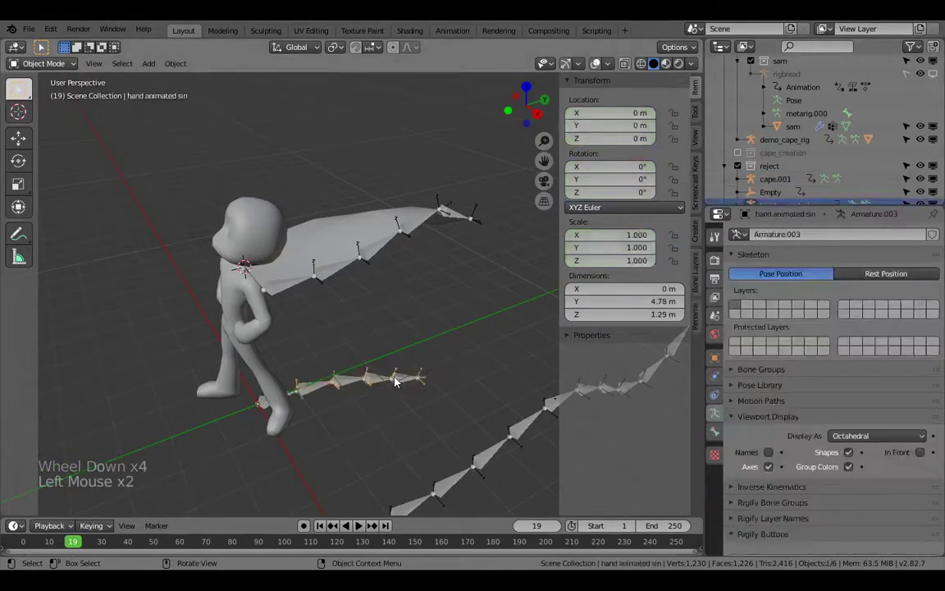
pyautogui.scroll(3, 395, 384)
pyautogui.press('KP_Decimal')
pyautogui.moveTo(395, 383); pyautogui.dragTo(411, 349, button='middle')
pyautogui.scroll(3, 399, 372)
# Return to the Animation workspace, frame all bones of the "hand animated sin" armature, and play the animation
pyautogui.click(451, 31)
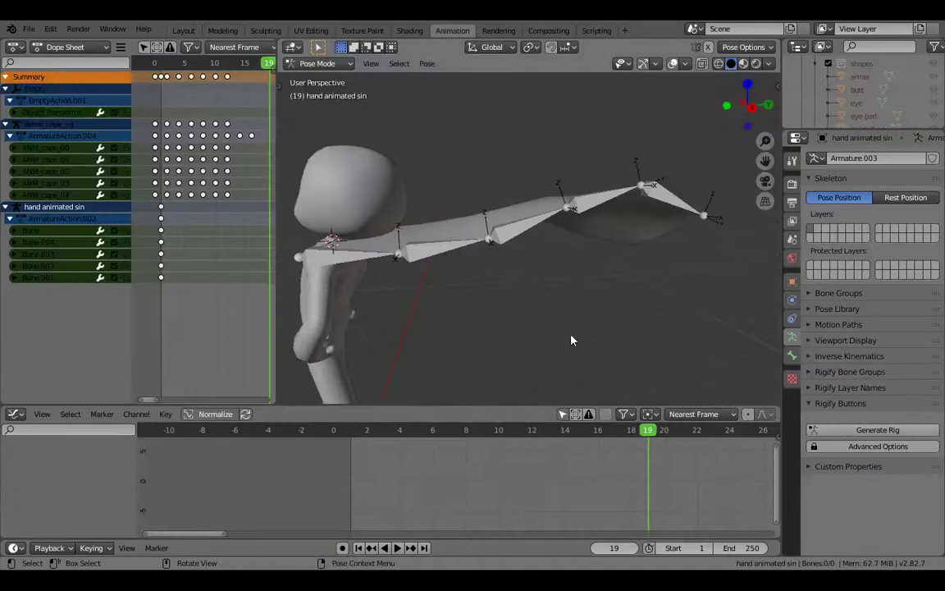
pyautogui.press('a')
pyautogui.press('KP_Decimal')
pyautogui.press('space')
pyautogui.scroll(3, 572, 285)
pyautogui.keyDown('shift'); pyautogui.moveTo(596, 250); pyautogui.dragTo(566, 288, button='middle'); pyautogui.keyUp('shift')
# Select the armature's base bone and fit its rotation curves in the Graph Editor
pyautogui.click(353, 220)
pyautogui.moveTo(424, 329); pyautogui.dragTo(471, 310, button='middle')
pyautogui.scroll(-4, 468, 511)
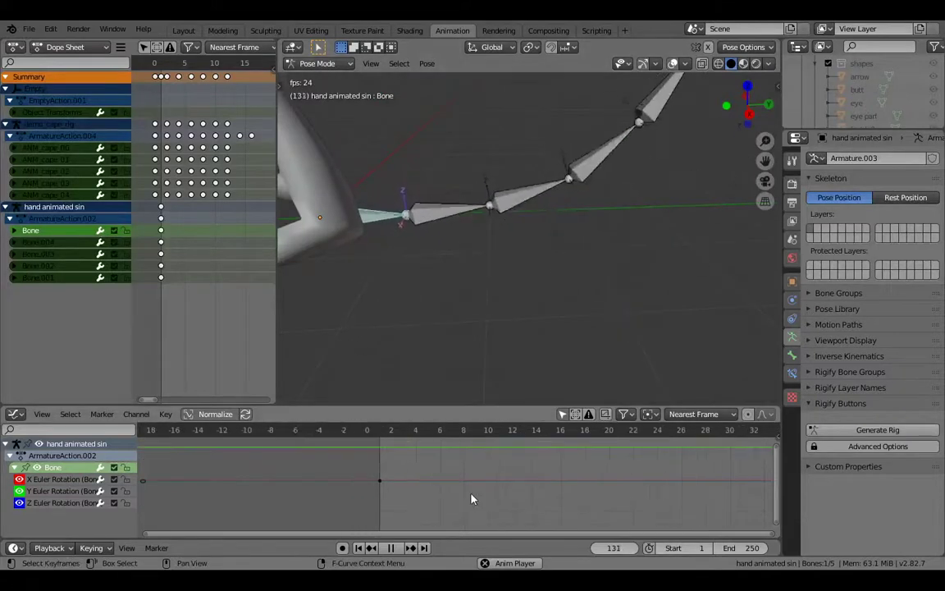
pyautogui.press('Home')
pyautogui.scroll(-5, 490, 498)
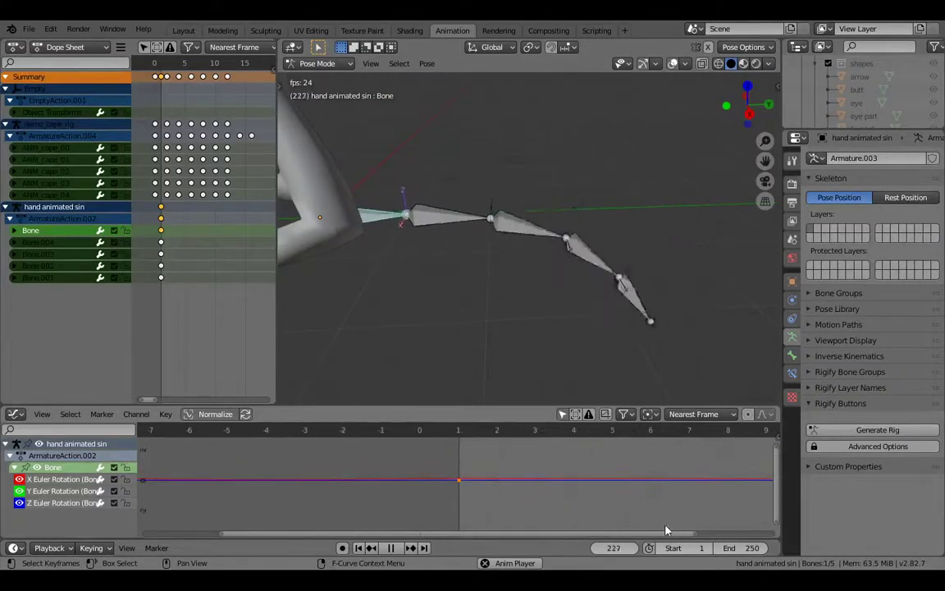
pyautogui.moveTo(694, 534); pyautogui.dragTo(578, 523)
pyautogui.moveTo(223, 534); pyautogui.dragTo(1, 542)
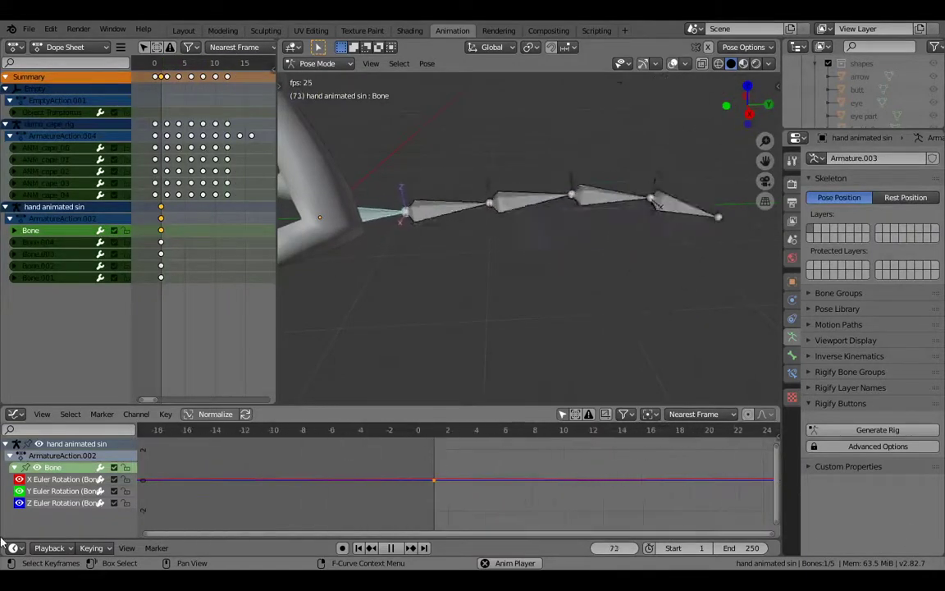
# Select the base bone's X Euler Rotation curve and display its F-curve modifiers
pyautogui.click(436, 483)
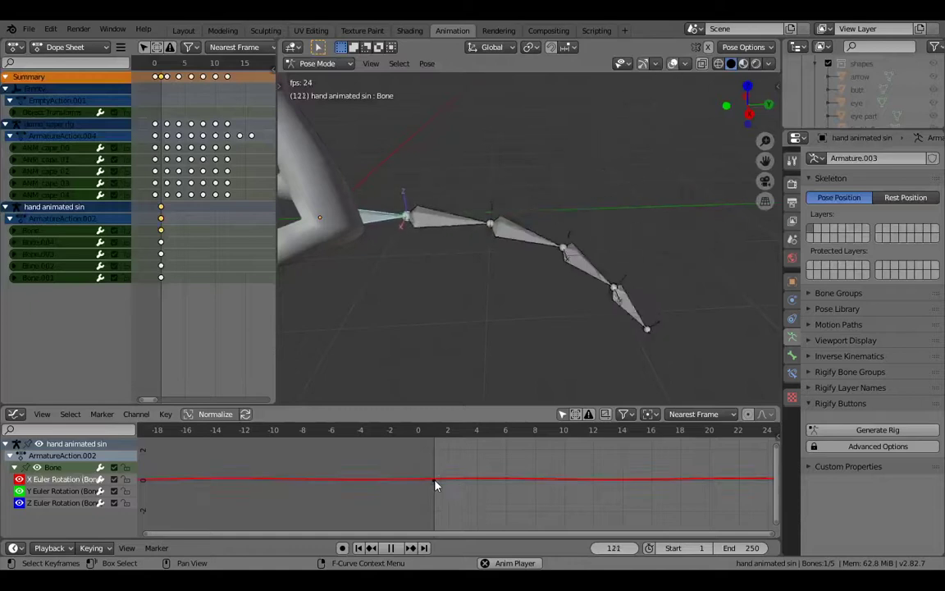
pyautogui.click(443, 489)
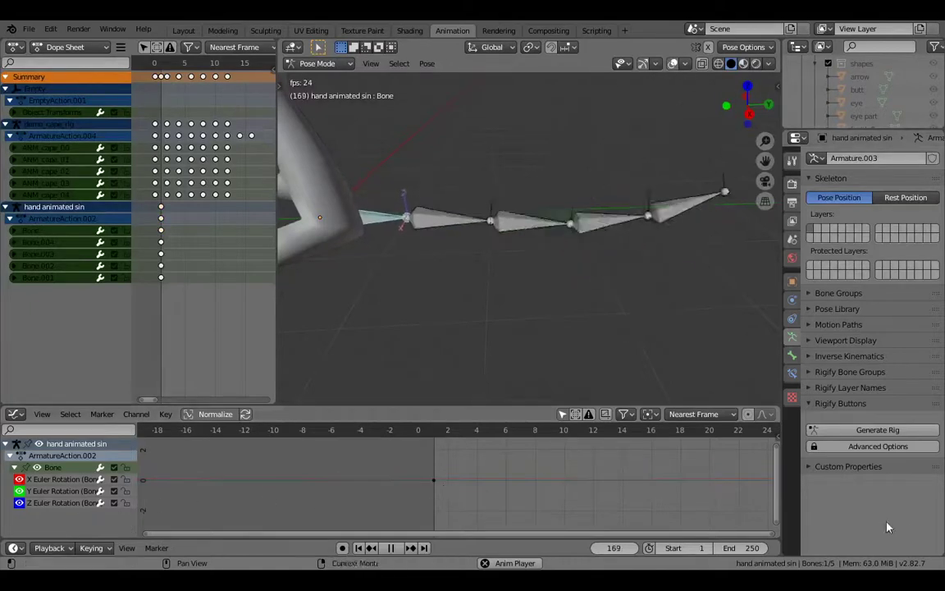
pyautogui.moveTo(772, 534); pyautogui.dragTo(923, 534)
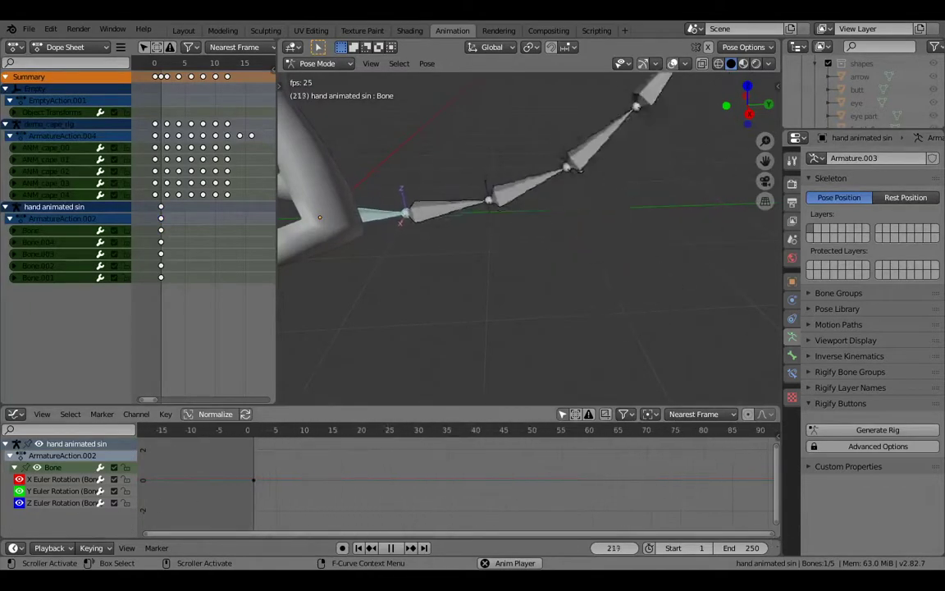
pyautogui.click(58, 480)
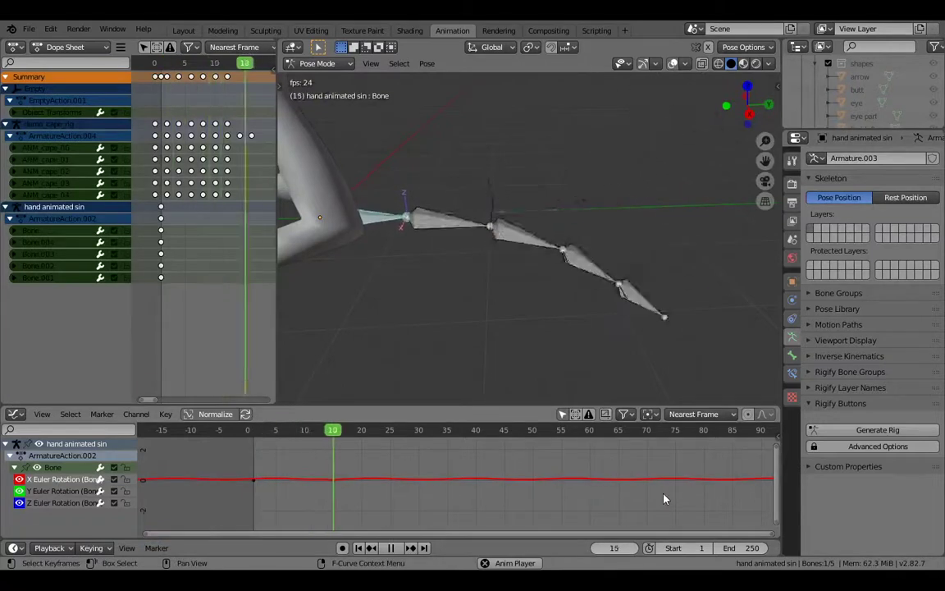
pyautogui.press('n')
pyautogui.click(772, 482)
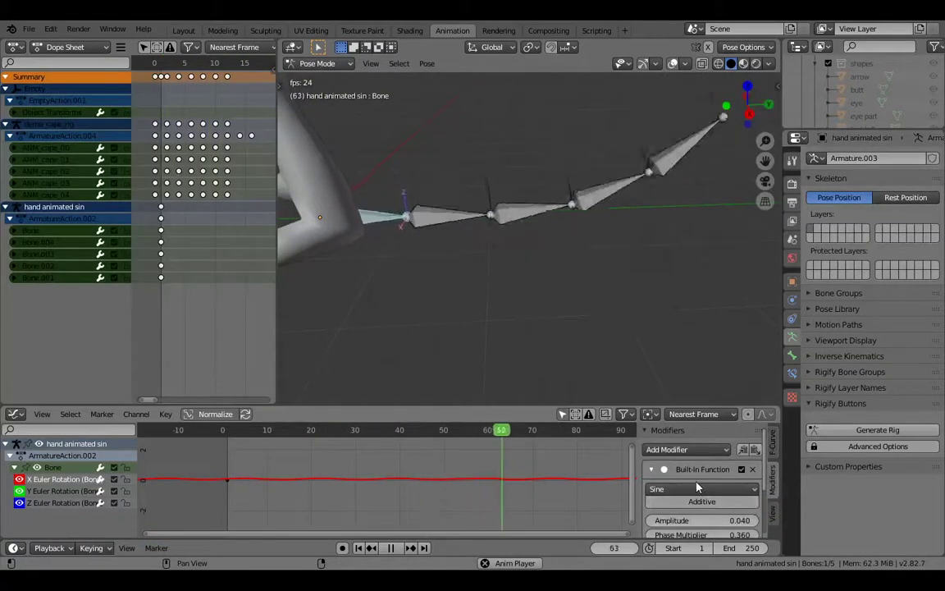
# Circle-select the bones along the whole chain to list their curves together
pyautogui.click(436, 235)
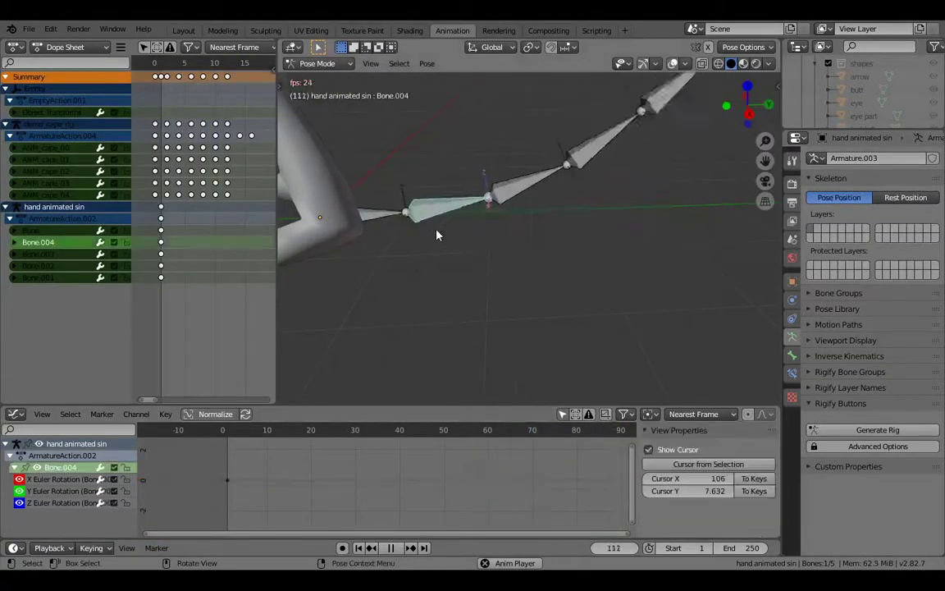
pyautogui.click(374, 221)
pyautogui.press('c')
pyautogui.moveTo(380, 217); pyautogui.dragTo(664, 235)
pyautogui.rightClick(665, 235)
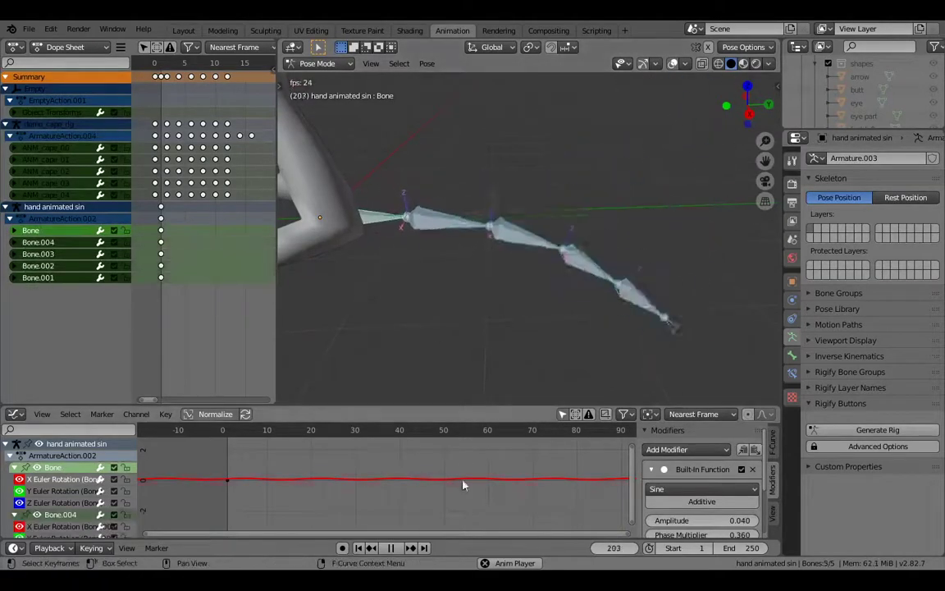
# Pause playback and scrub through the frames in the Graph Editor to examine the bones' sine curves
pyautogui.scroll(3, 259, 447)
pyautogui.moveTo(240, 430); pyautogui.dragTo(291, 431)
pyautogui.press('space')
pyautogui.scroll(1, 283, 457)
pyautogui.moveTo(311, 454); pyautogui.dragTo(446, 444, button='middle')
pyautogui.scroll(4, 427, 448)
pyautogui.moveTo(373, 433); pyautogui.dragTo(442, 436)
pyautogui.press('space')
# Select the bones one at a time from the second bone to the tip to compare their curves
pyautogui.click(462, 226)
pyautogui.click(510, 192)
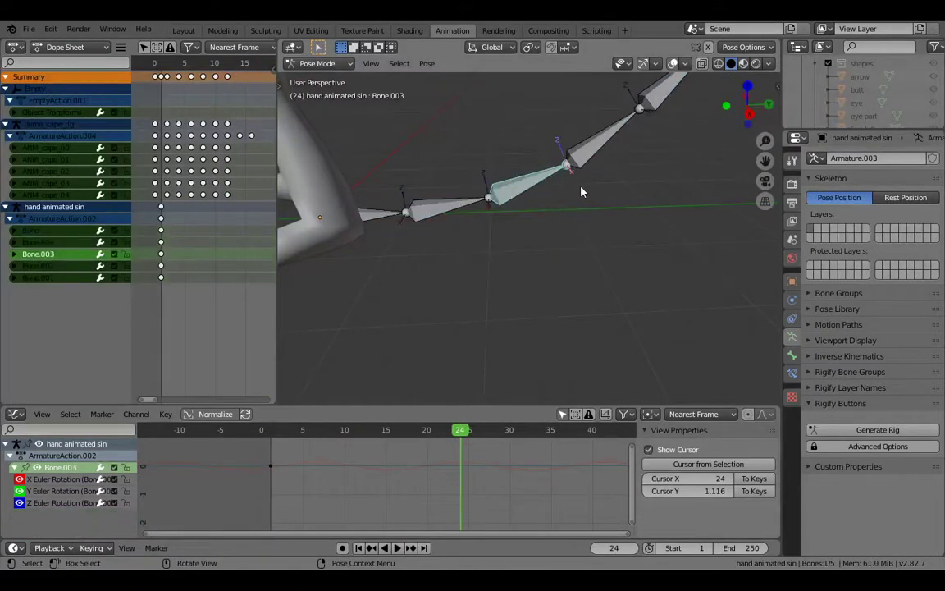
pyautogui.click(601, 153)
pyautogui.moveTo(601, 153); pyautogui.dragTo(609, 248, button='middle')
pyautogui.click(681, 197)
# Play the chain's wave from a side angle, then stop playback
pyautogui.moveTo(573, 333)
pyautogui.mouseDown(button='middle')
pyautogui.moveTo(611, 304)
pyautogui.moveTo(565, 310)
pyautogui.moveTo(571, 322)
pyautogui.mouseUp(button='middle')
pyautogui.press('KP_1')
pyautogui.press('KP_3')
pyautogui.press('space')
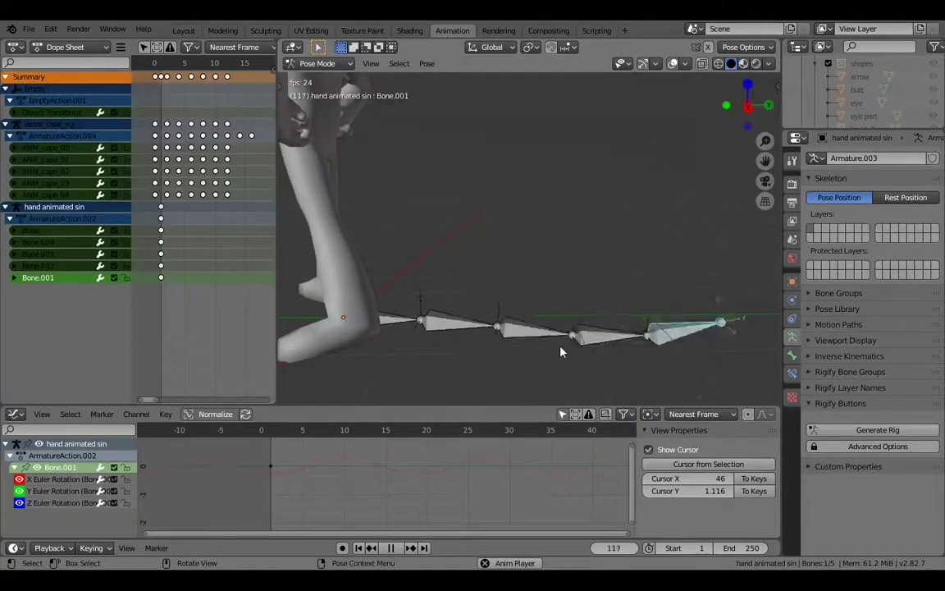
pyautogui.press('space')
pyautogui.keyDown('shift'); pyautogui.moveTo(544, 352); pyautogui.dragTo(560, 334, button='middle'); pyautogui.keyUp('shift')
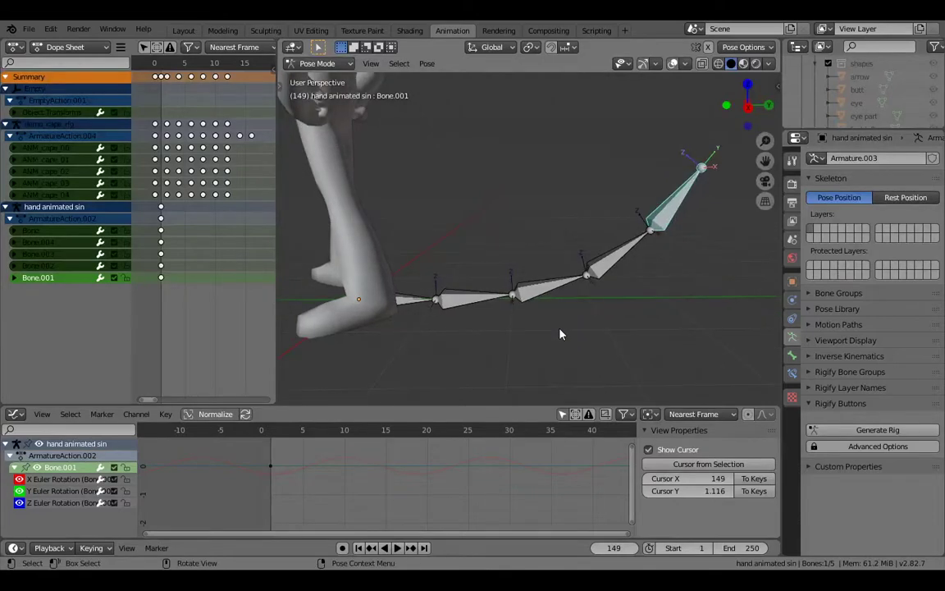
# Return to Object Mode, select the longer cape.001 armature, and play its animation
pyautogui.hotkey('ctrl', 'Tab')
pyautogui.scroll(-2, 561, 332)
pyautogui.scroll(1, 574, 290)
pyautogui.scroll(1, 572, 289)
pyautogui.scroll(-3, 573, 289)
pyautogui.moveTo(573, 289)
pyautogui.mouseDown(button='middle')
pyautogui.moveTo(612, 306)
pyautogui.moveTo(565, 277)
pyautogui.moveTo(584, 294)
pyautogui.mouseUp(button='middle')
pyautogui.scroll(-1, 612, 306)
pyautogui.click(549, 281)
pyautogui.click(549, 277)
pyautogui.scroll(-1, 584, 294)
pyautogui.press('space')
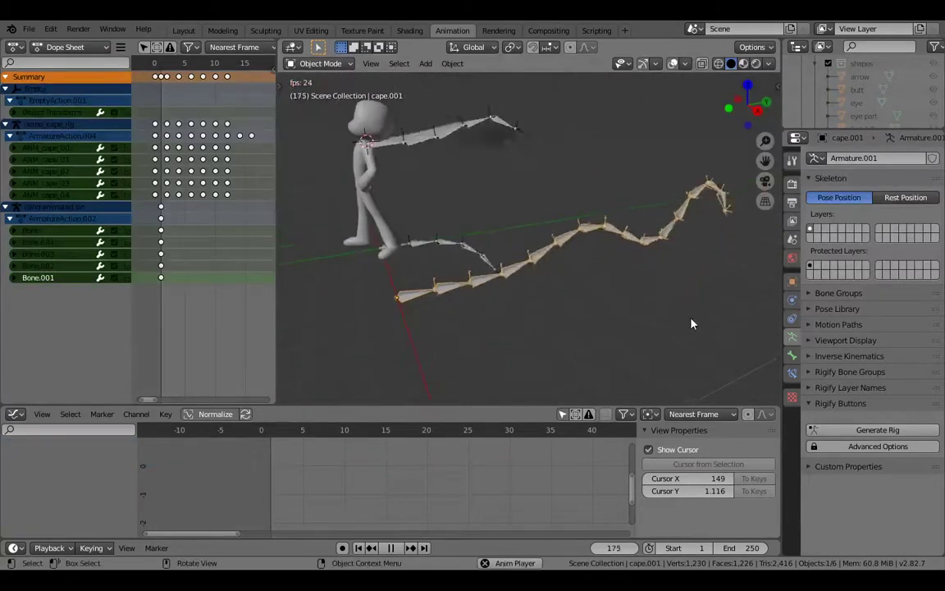
# Look through cape.001's bone layers, rig properties and custom properties, and put the armature in Pose Mode
pyautogui.press('n')
pyautogui.click(772, 277)
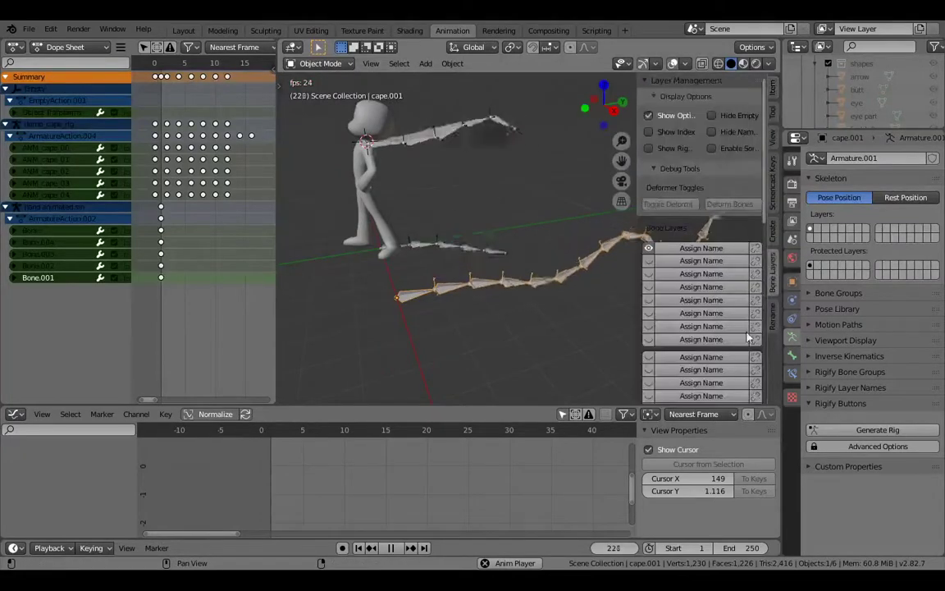
pyautogui.scroll(-8, 745, 333)
pyautogui.scroll(-3, 746, 336)
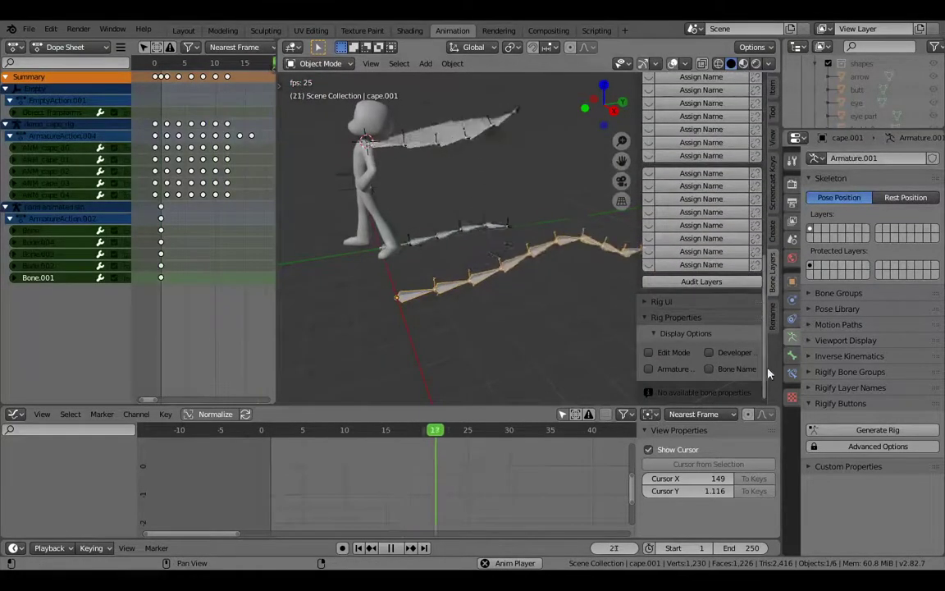
pyautogui.click(817, 465)
pyautogui.press('n')
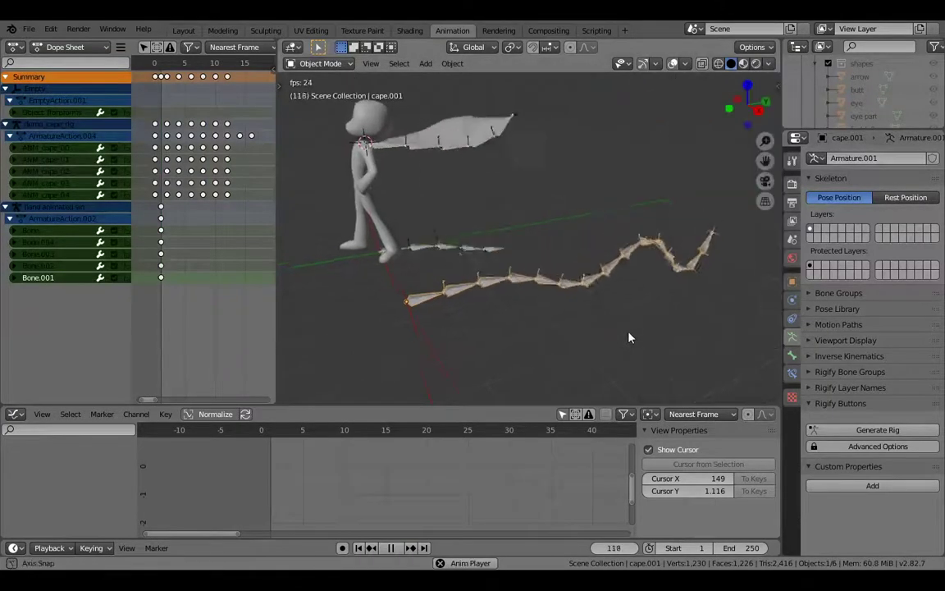
pyautogui.hotkey('ctrl', 'Tab')
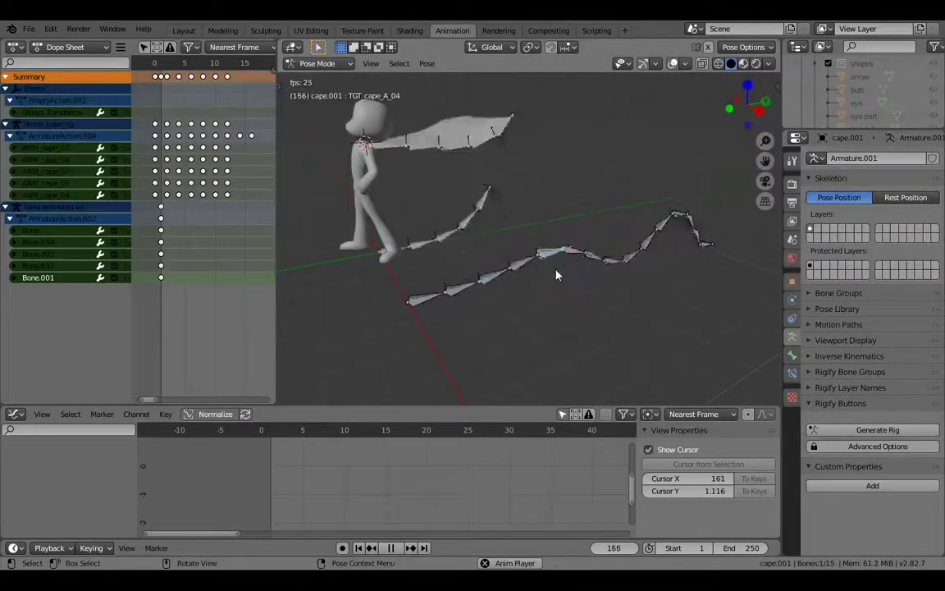
# Compare the rotation values of cape.001's bones by selecting several of them while stopping and replaying the animation
pyautogui.scroll(2, 566, 281)
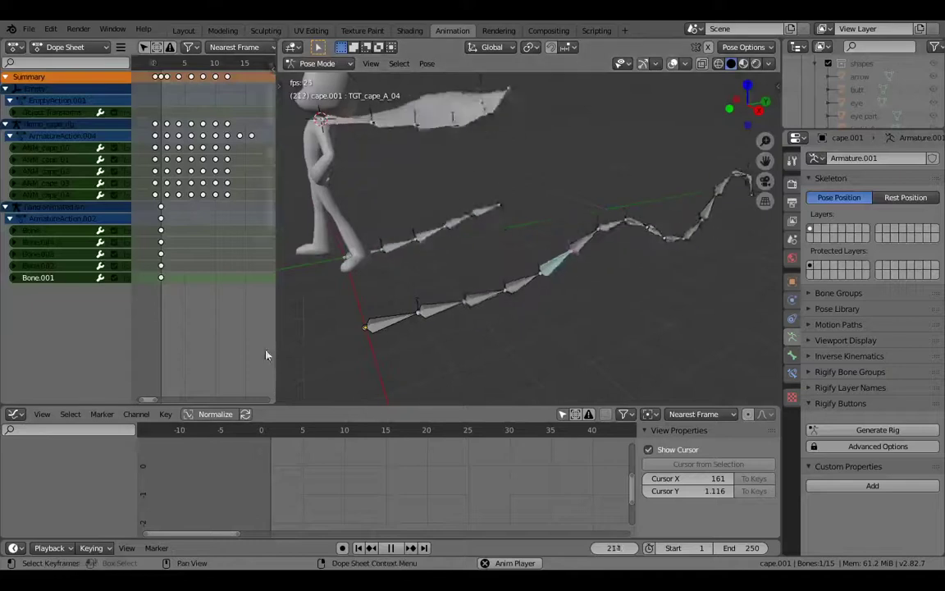
pyautogui.press('space')
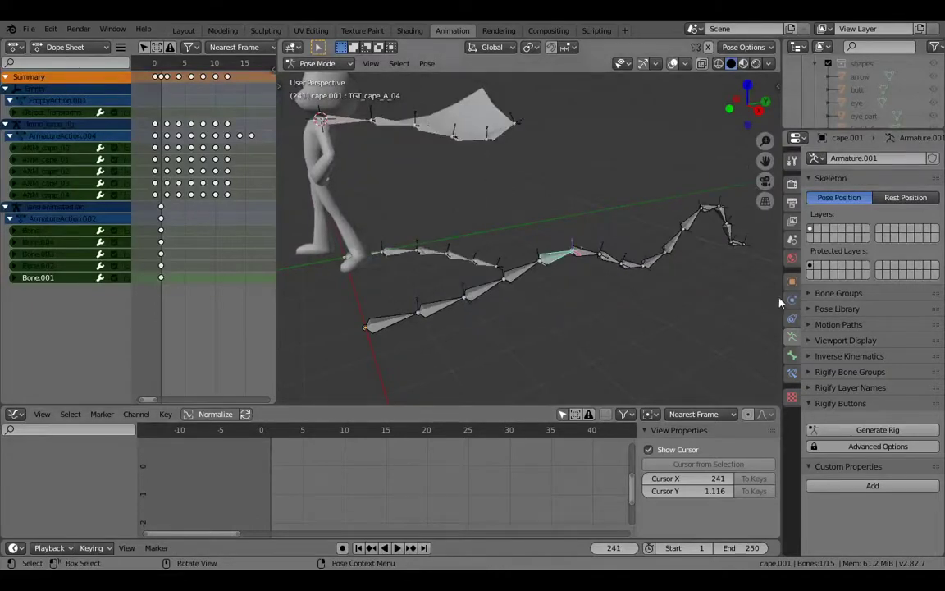
pyautogui.press('n')
pyautogui.click(771, 87)
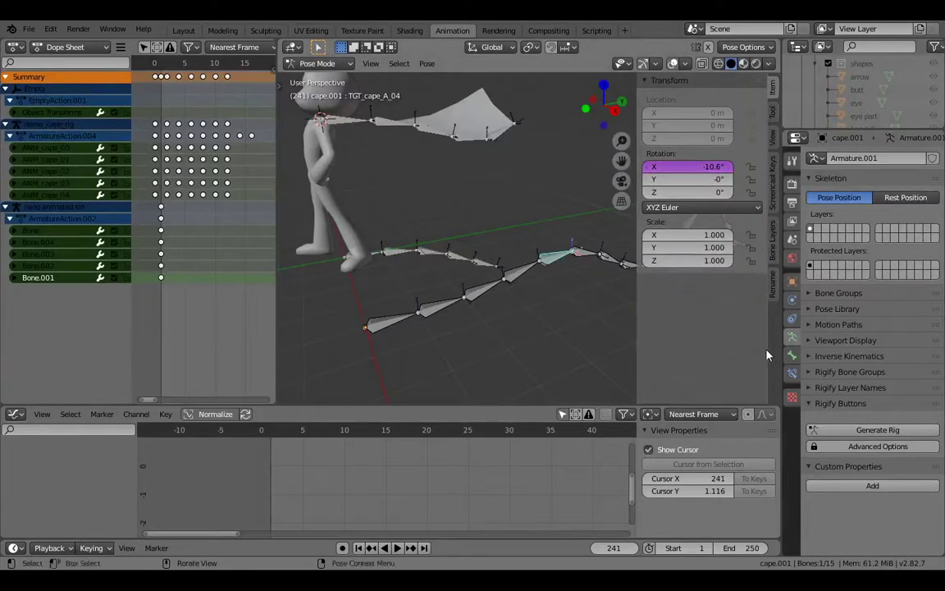
pyautogui.press('space')
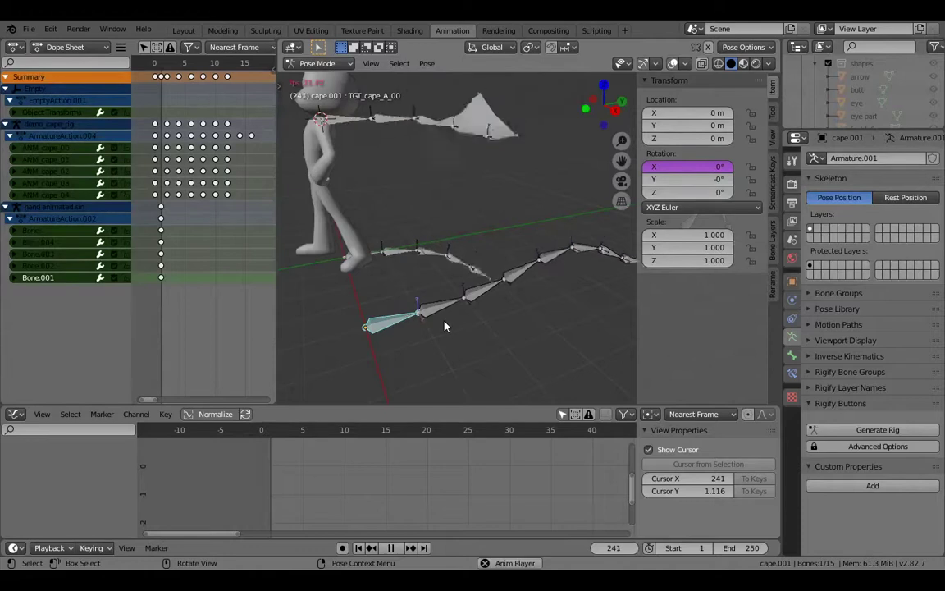
pyautogui.press('space')
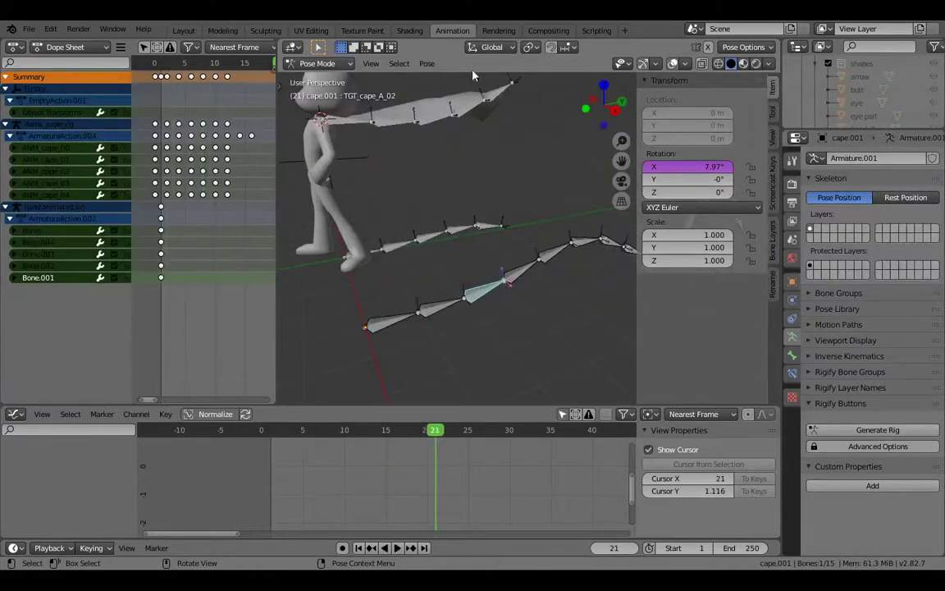
# Show the custom properties of the cape.001 object and play the animation
pyautogui.click(136, 413)
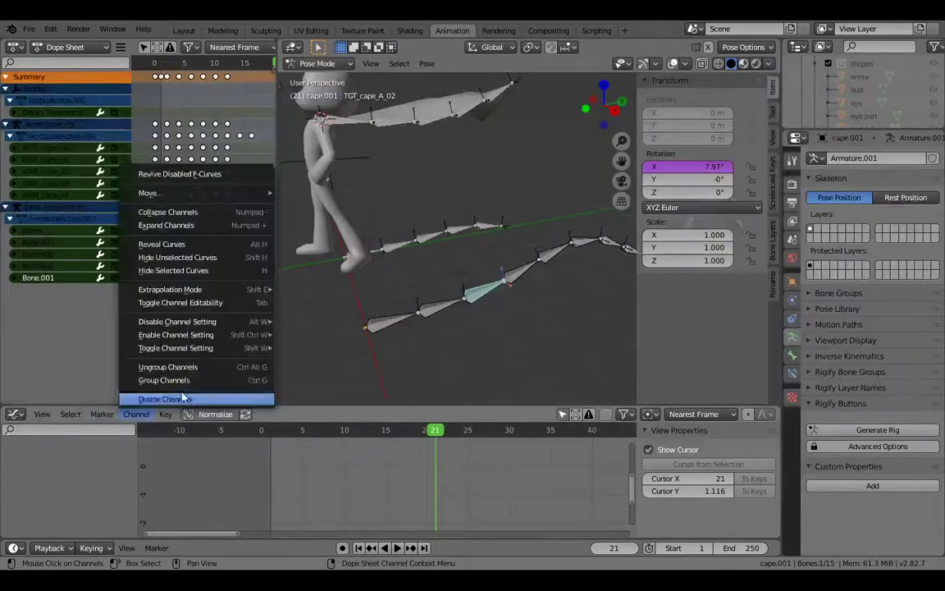
pyautogui.click(15, 414)
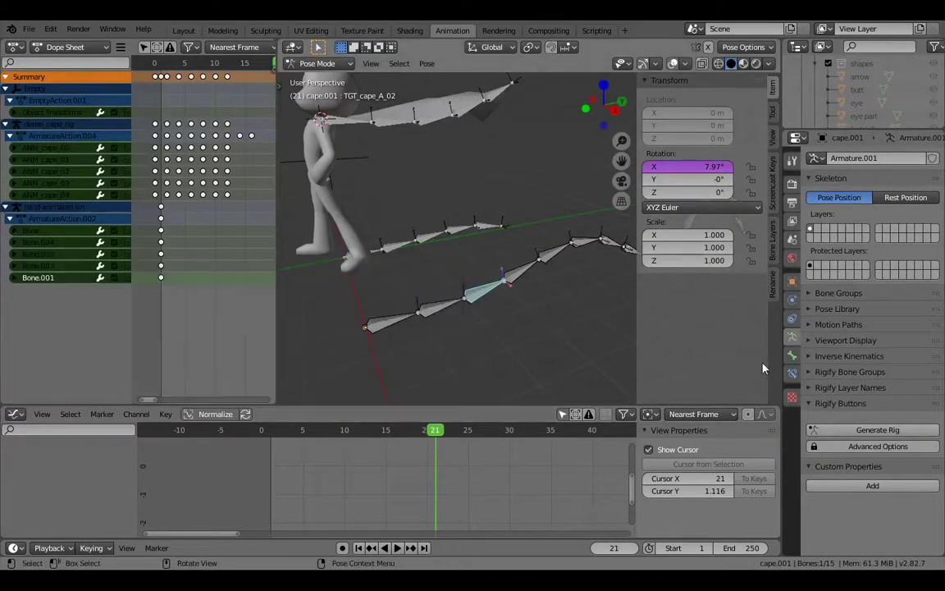
pyautogui.click(792, 281)
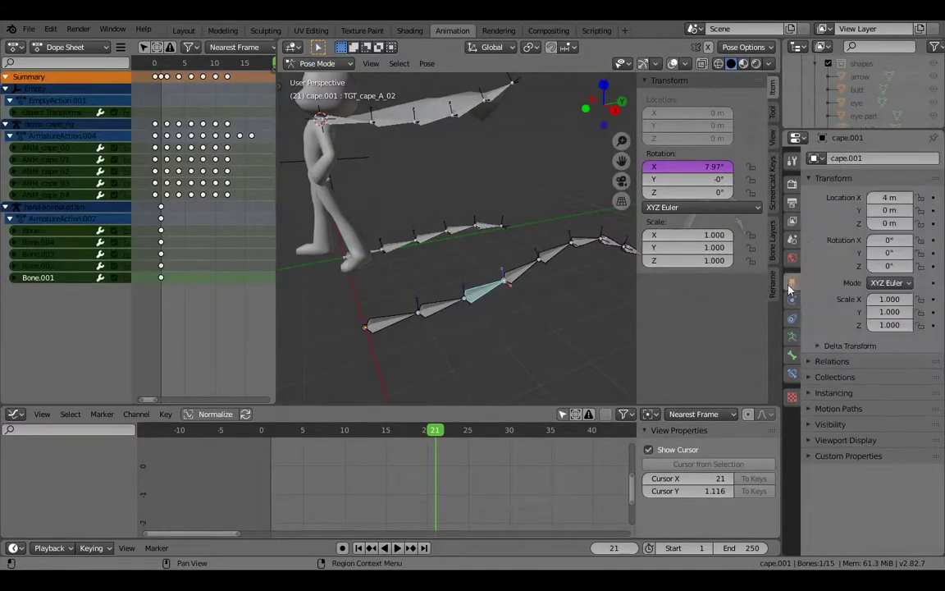
pyautogui.click(830, 455)
pyautogui.scroll(-1, 828, 460)
pyautogui.press('space')
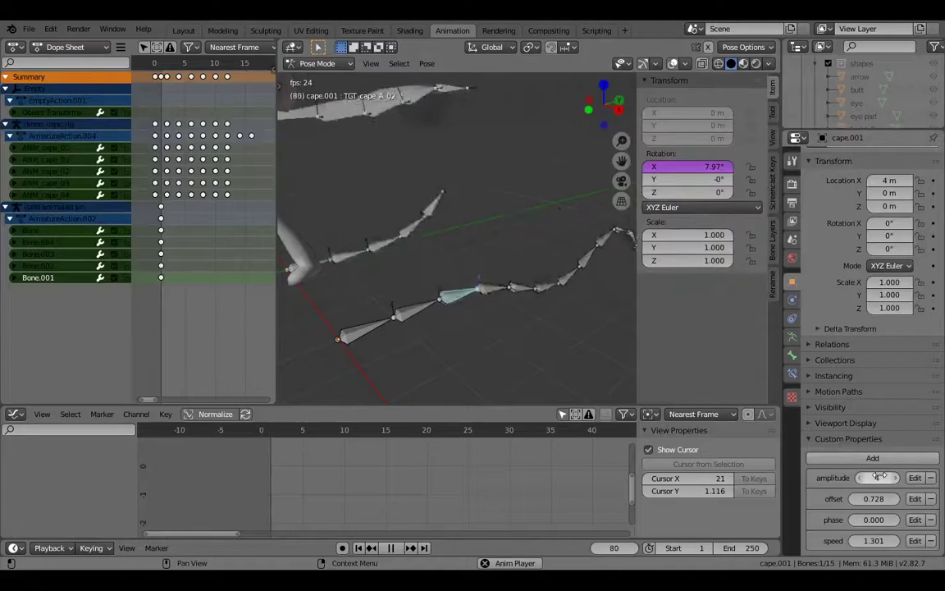
# Set cape.001's amplitude to 2, offset to 0.479 and speed to 1.368 during playback, and stop playback
pyautogui.moveTo(874, 476)
pyautogui.mouseDown()
pyautogui.moveTo(903, 476)
pyautogui.moveTo(882, 477)
pyautogui.mouseUp()
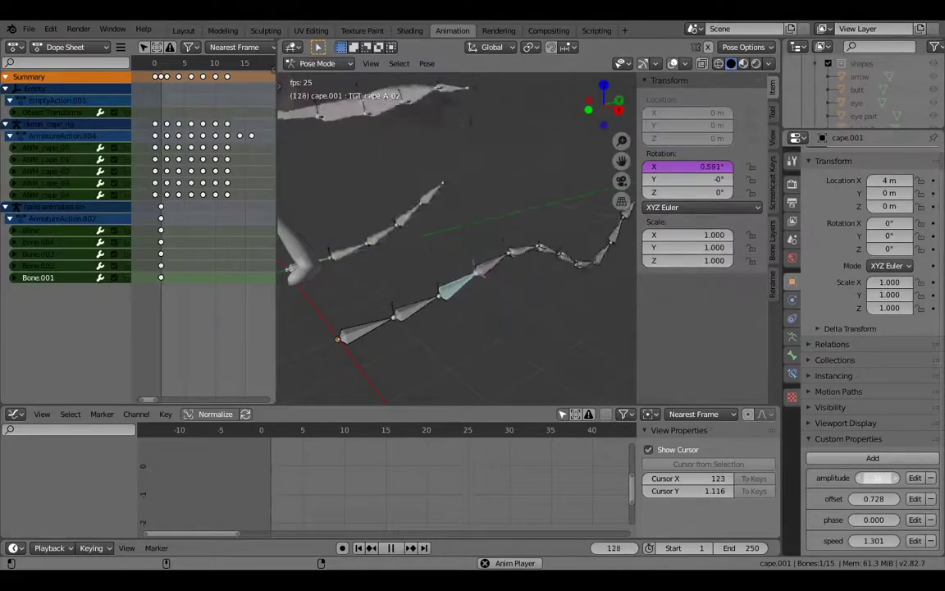
pyautogui.scroll(-3, 544, 344)
pyautogui.keyDown('shift'); pyautogui.moveTo(544, 344); pyautogui.dragTo(466, 345, button='middle'); pyautogui.keyUp('shift')
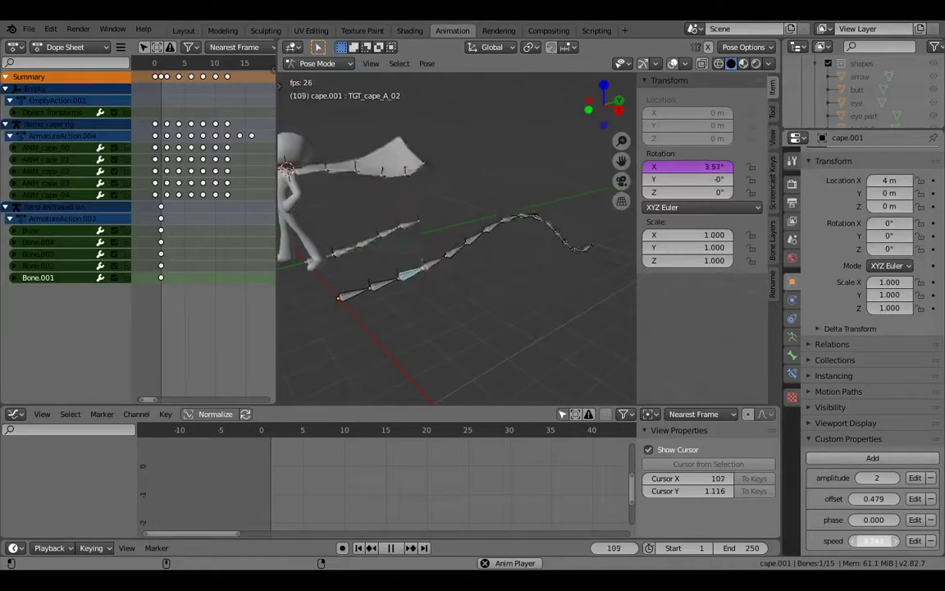
pyautogui.press('space')
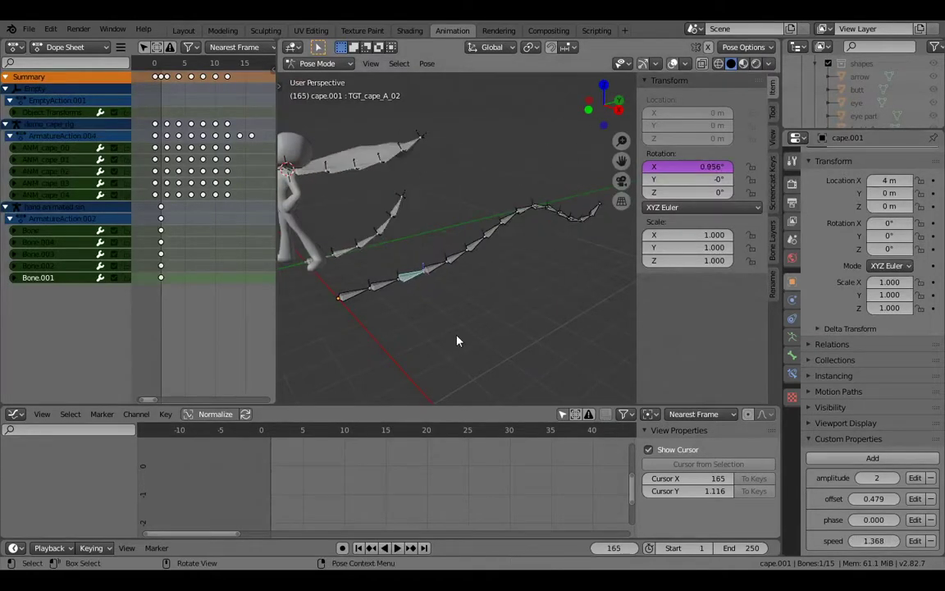
# Switch the lower editor to Drivers and examine the expression and input variables of the selected bone's X Euler Rotation driver
pyautogui.click(10, 414)
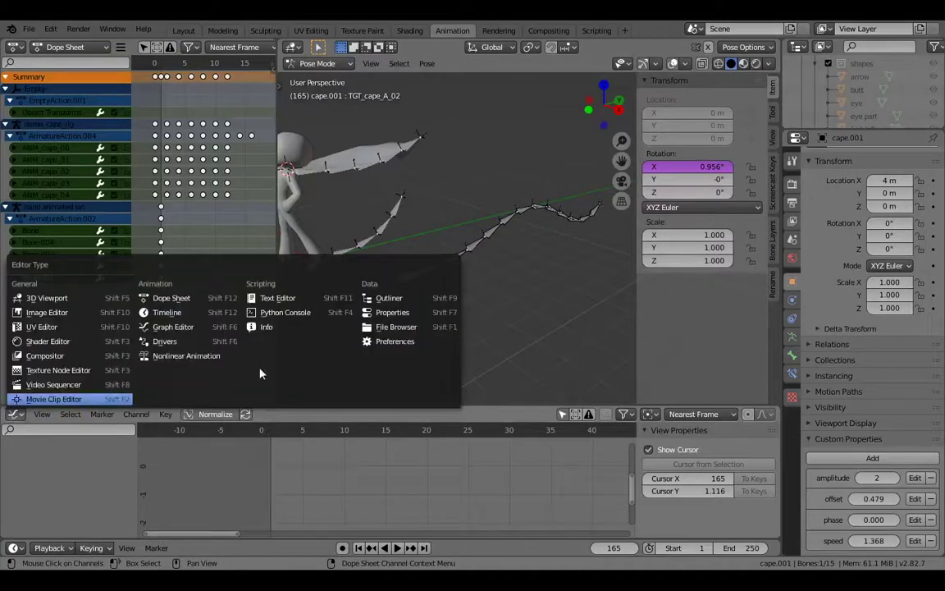
pyautogui.click(184, 342)
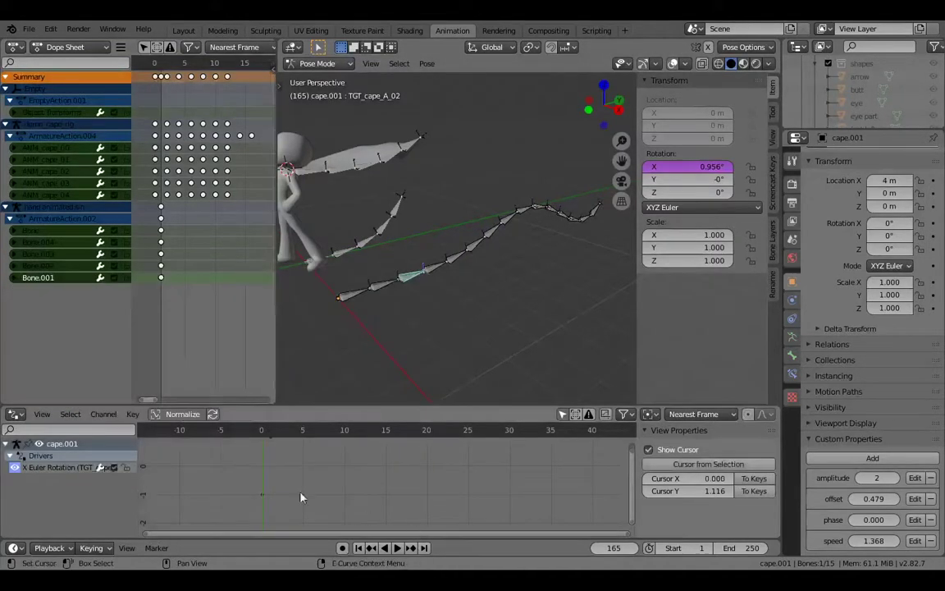
pyautogui.click(59, 468)
pyautogui.click(775, 469)
pyautogui.scroll(-5, 701, 444)
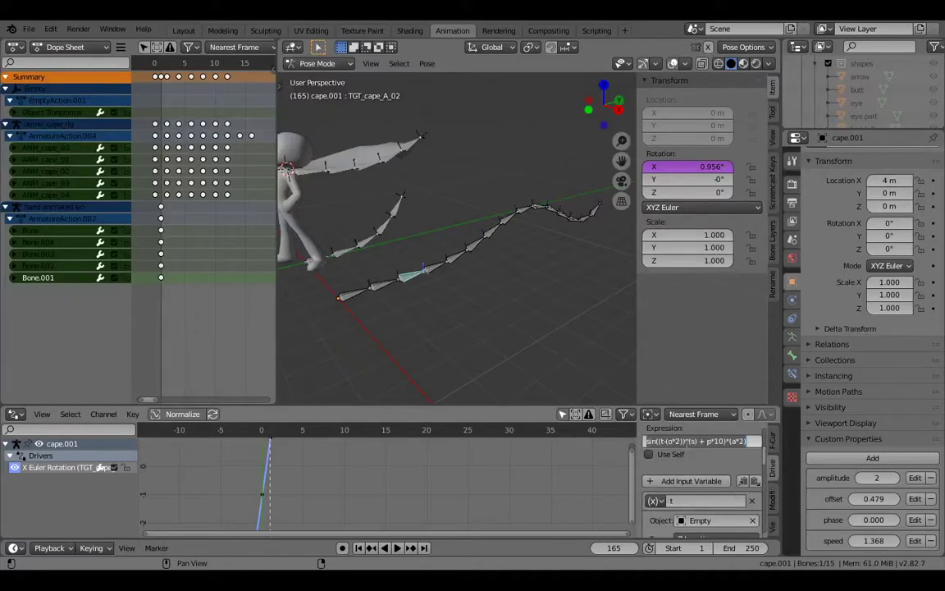
pyautogui.scroll(-8, 697, 458)
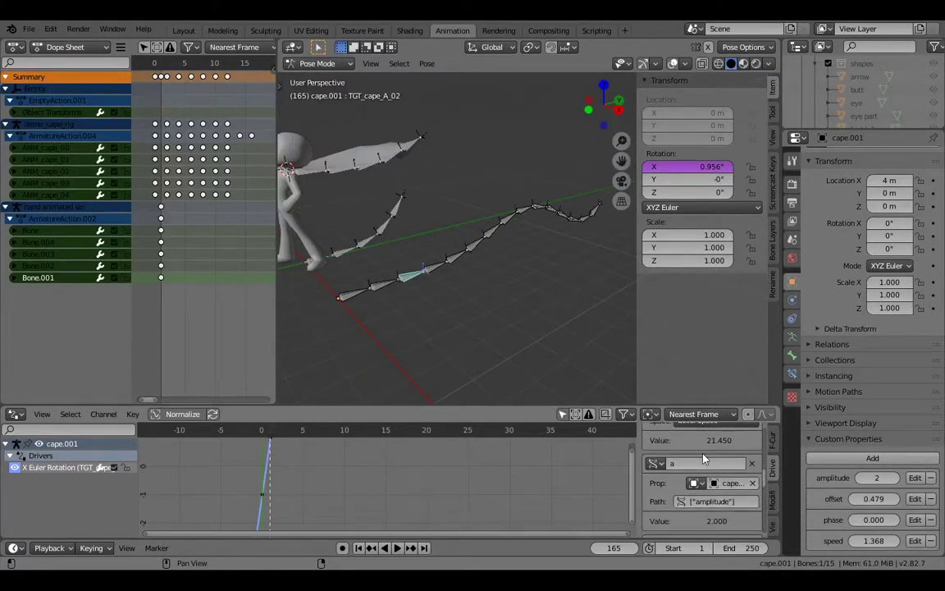
pyautogui.scroll(13, 689, 449)
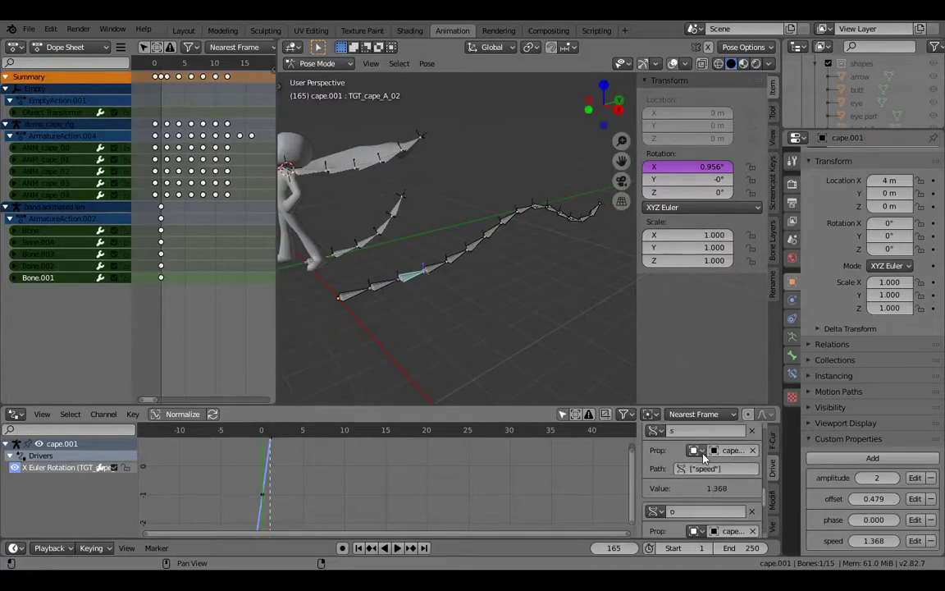
# Return to Object Mode, play cape.001's wave, and stop playback
pyautogui.hotkey('ctrl', 'Tab')
pyautogui.press('space')
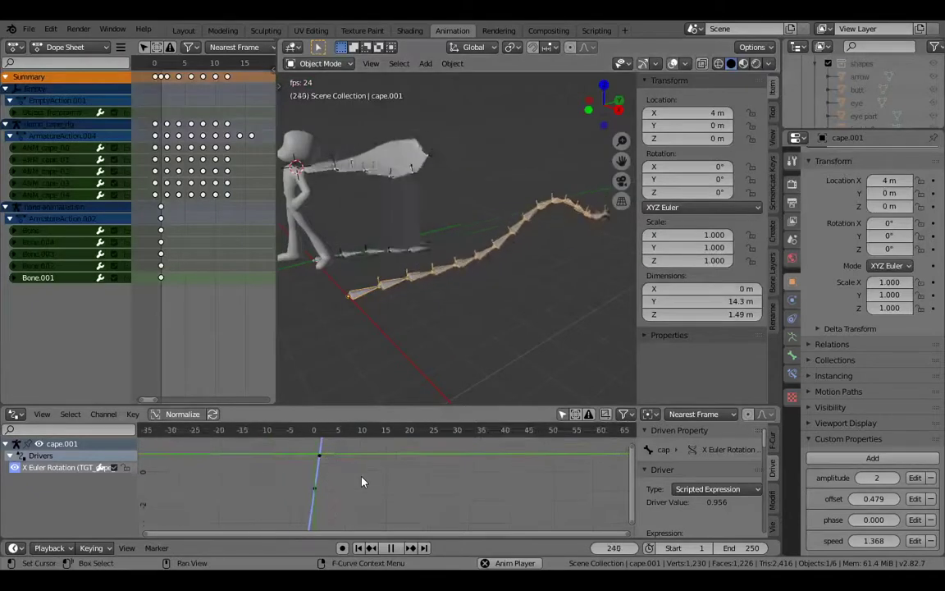
pyautogui.press('space')
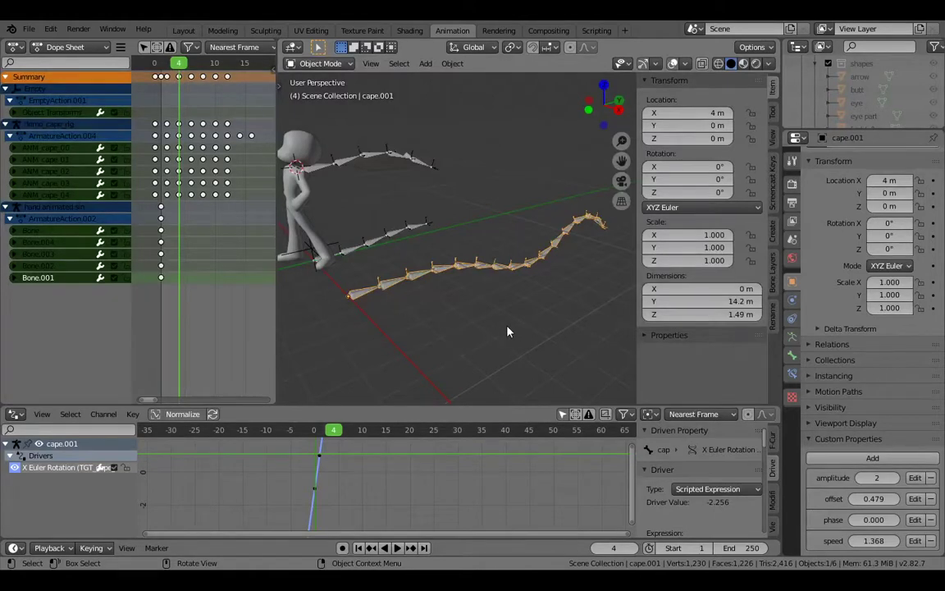
# Select the demo_cape_rig armature and frame it in the Layout workspace
pyautogui.click(370, 150)
pyautogui.moveTo(370, 150); pyautogui.dragTo(449, 288, button='middle')
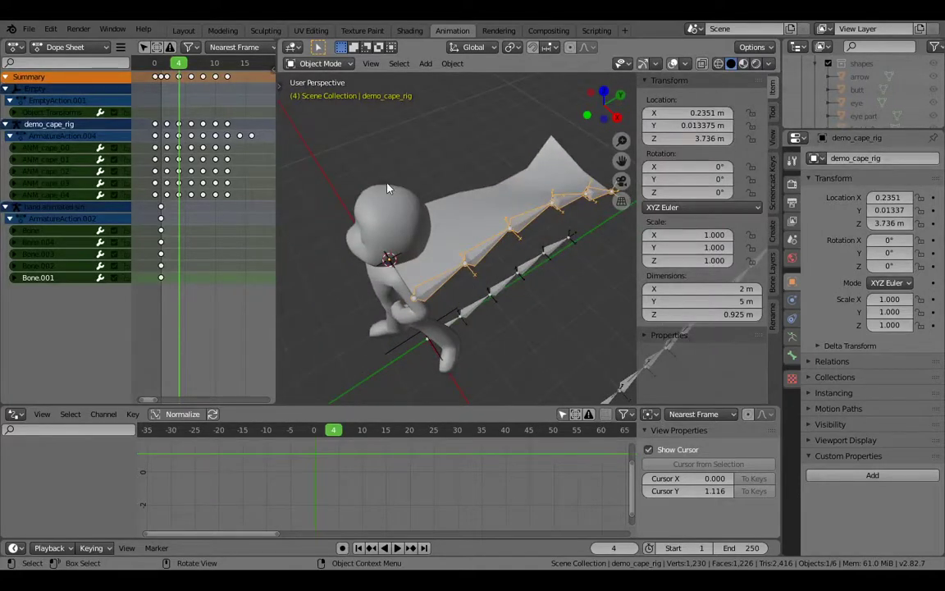
pyautogui.click(184, 30)
pyautogui.scroll(-3, 247, 210)
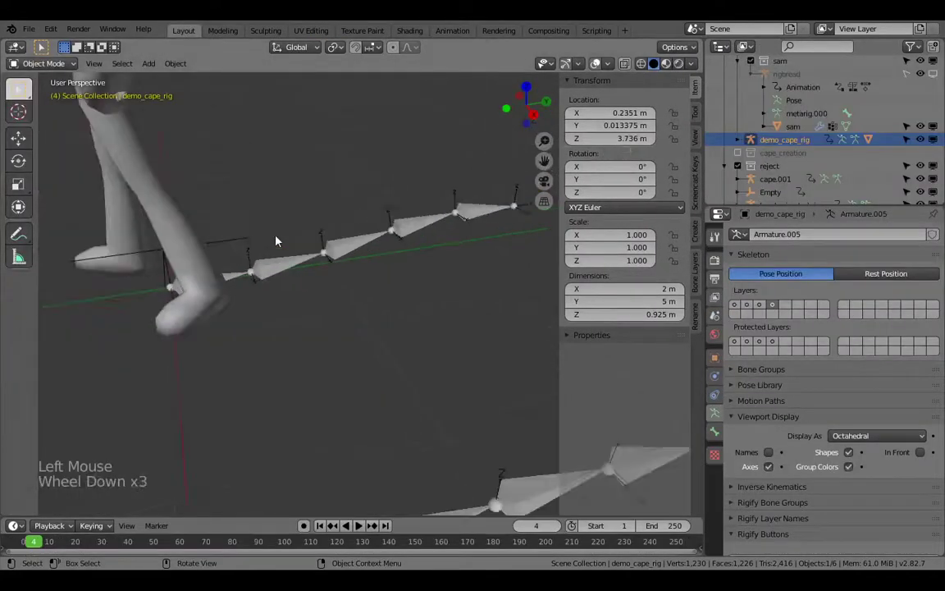
pyautogui.press('KP_Decimal')
pyautogui.moveTo(306, 271); pyautogui.dragTo(359, 311, button='middle')
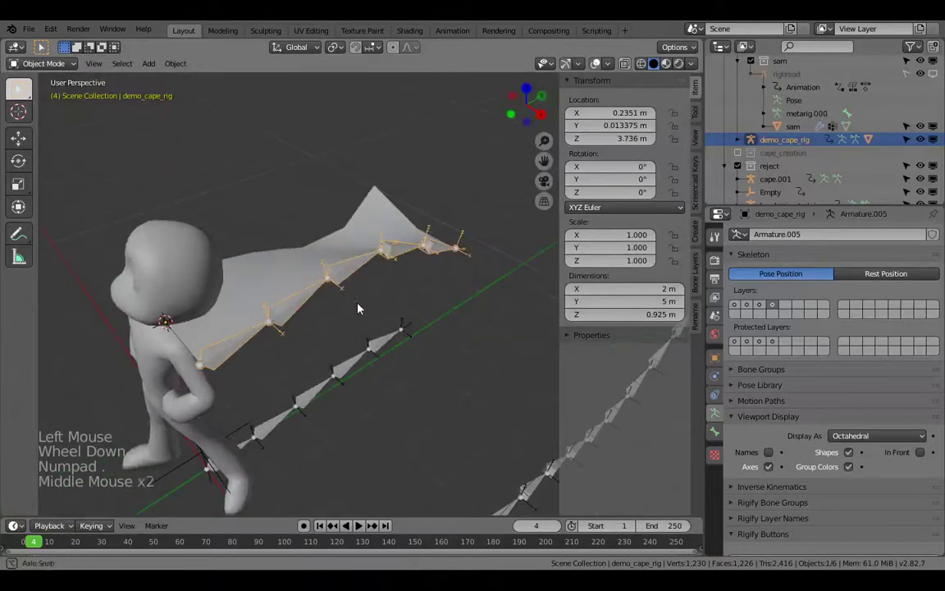
# Reveal all hidden bones of demo_cape_rig in Pose Mode, then return to Object Mode and play the animation
pyautogui.hotkey('ctrl', 'Tab')
pyautogui.press('a')
pyautogui.hotkey('alt', 'h')
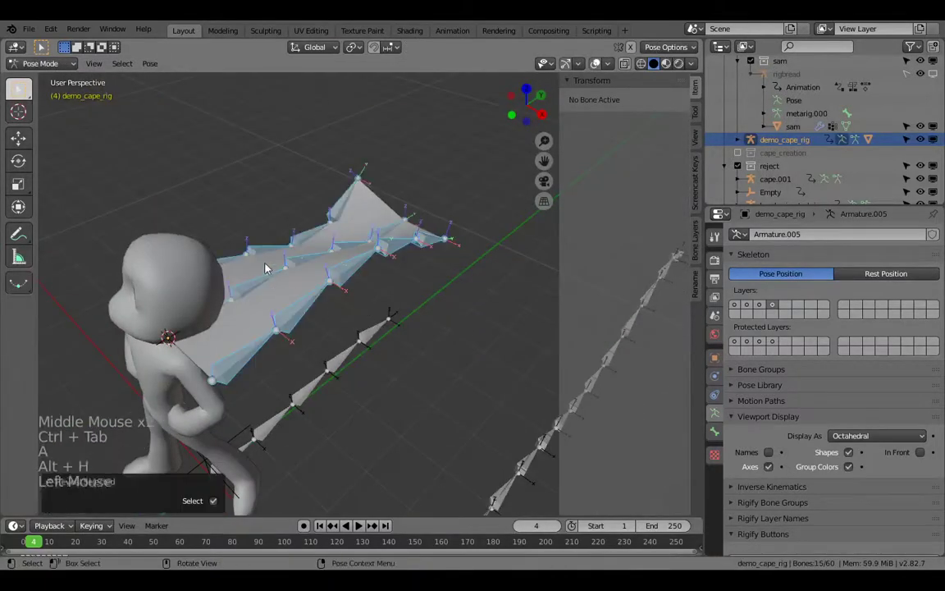
pyautogui.hotkey('ctrl', 'Tab')
pyautogui.press('space')
pyautogui.keyDown('shift'); pyautogui.moveTo(311, 332); pyautogui.dragTo(436, 336, button='middle'); pyautogui.keyUp('shift')
# Display the rig's third bone layer and, back in Pose Mode, rotate the root control bone of the cape's near side chain
pyautogui.click(759, 306)
pyautogui.click(760, 306)
pyautogui.click(349, 343)
pyautogui.click(351, 331)
pyautogui.hotkey('ctrl', 'Tab')
pyautogui.click(303, 365)
pyautogui.click(305, 362)
pyautogui.press('r')
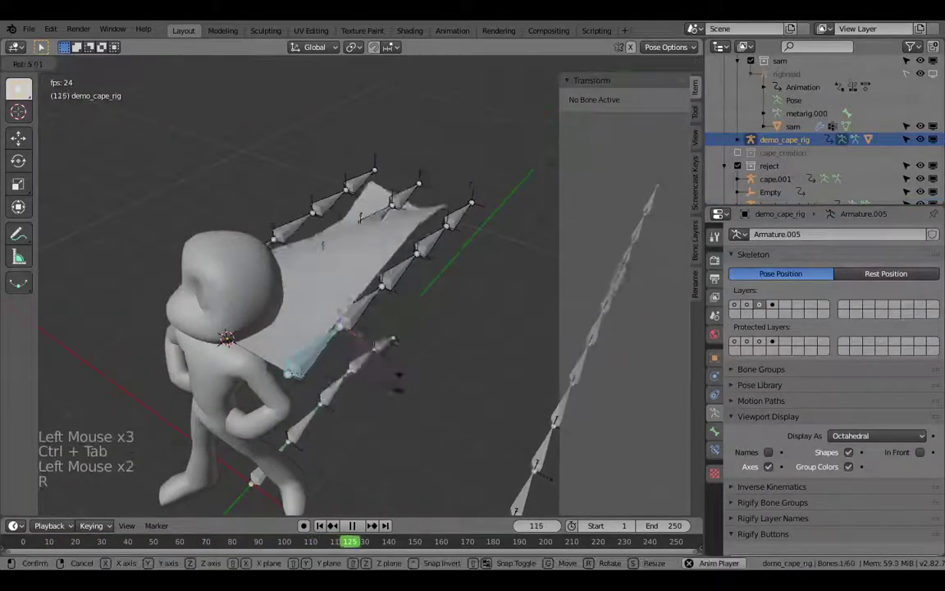
pyautogui.click(380, 455)
# Pull the near side chain's CTRL_cape_04 tip bone about 2.18 m down, with about -0.28 m in X and -0.65 m in Y
pyautogui.press('g')
pyautogui.click(325, 426)
pyautogui.moveTo(452, 379); pyautogui.dragTo(428, 312, button='middle')
pyautogui.scroll(-1, 428, 312)
pyautogui.click(489, 404)
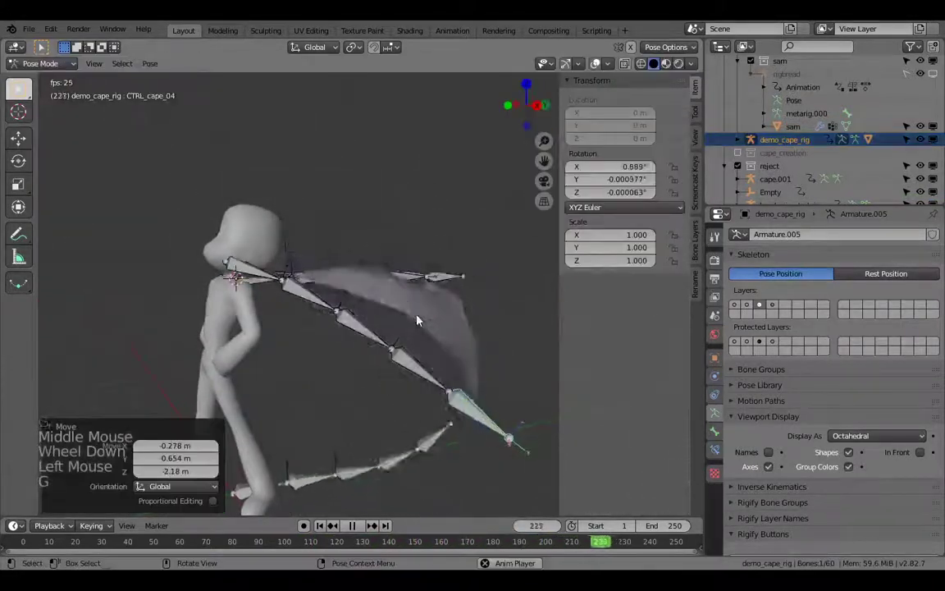
# Pose the cape's middle chain during playback by moving its CTRL_cape_04.001 and CTRL_cape_02.001 control bones
pyautogui.moveTo(422, 351); pyautogui.dragTo(412, 290, button='middle')
pyautogui.click(412, 289)
pyautogui.press('g')
pyautogui.click(298, 431)
pyautogui.moveTo(298, 431); pyautogui.dragTo(370, 270, button='middle')
pyautogui.press('g')
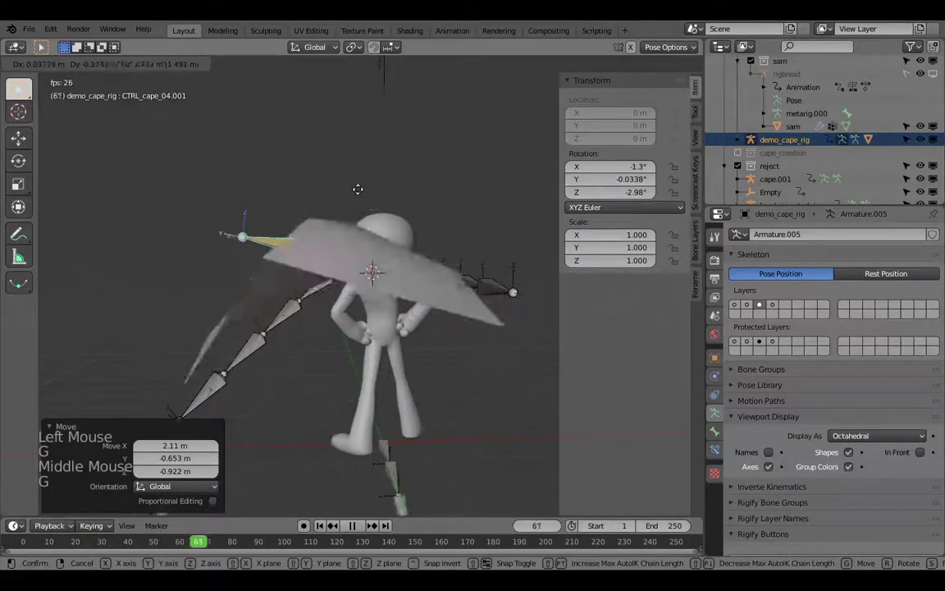
pyautogui.click(380, 318)
pyautogui.click(351, 285)
pyautogui.press('g')
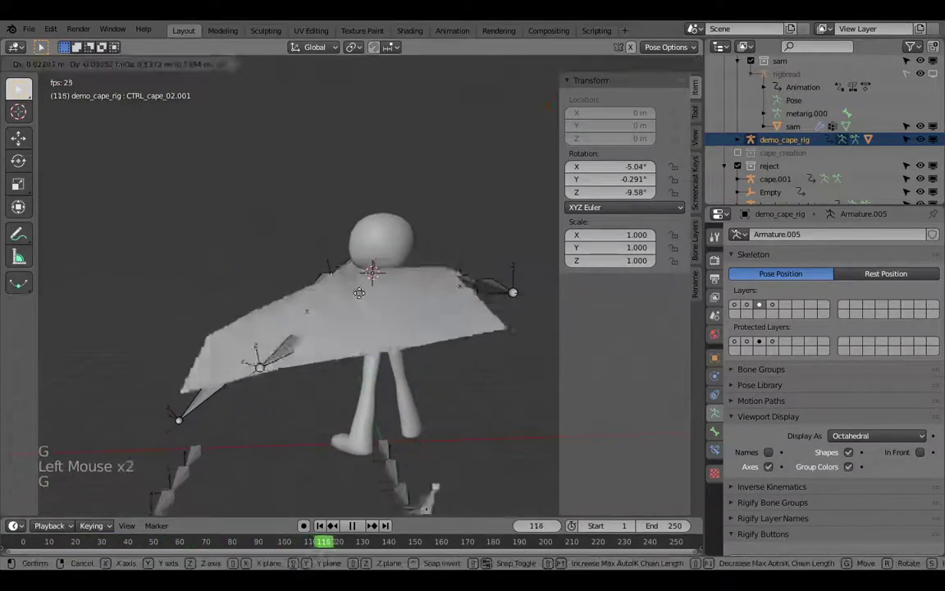
pyautogui.click(374, 271)
# Rotate the far side chain's root bone CTRL_cape_00.002 by 35.5° about the Z axis
pyautogui.moveTo(373, 271); pyautogui.dragTo(341, 346, button='middle')
pyautogui.click(295, 323)
pyautogui.moveTo(295, 323); pyautogui.dragTo(372, 458, button='middle')
pyautogui.press('r')
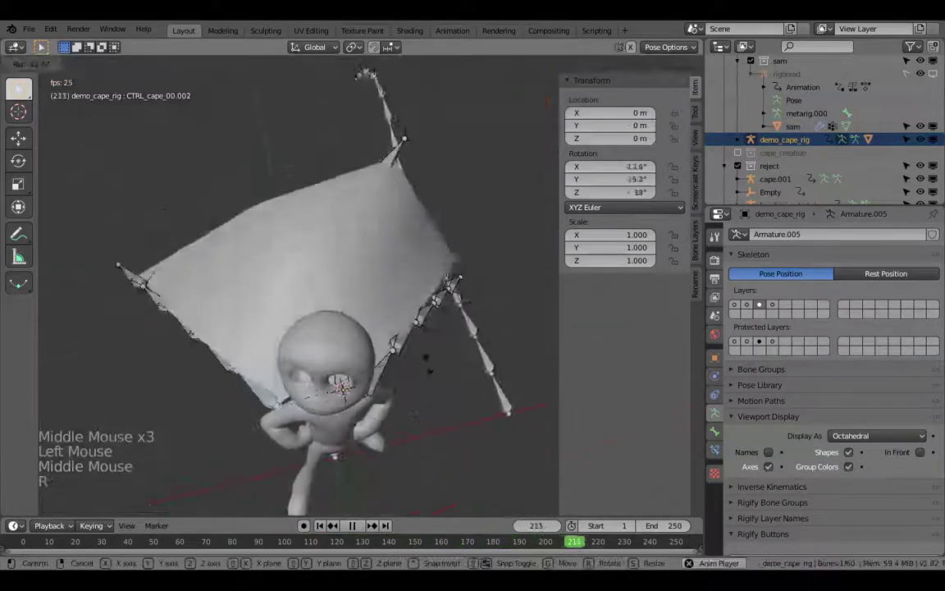
pyautogui.rightClick(412, 387)
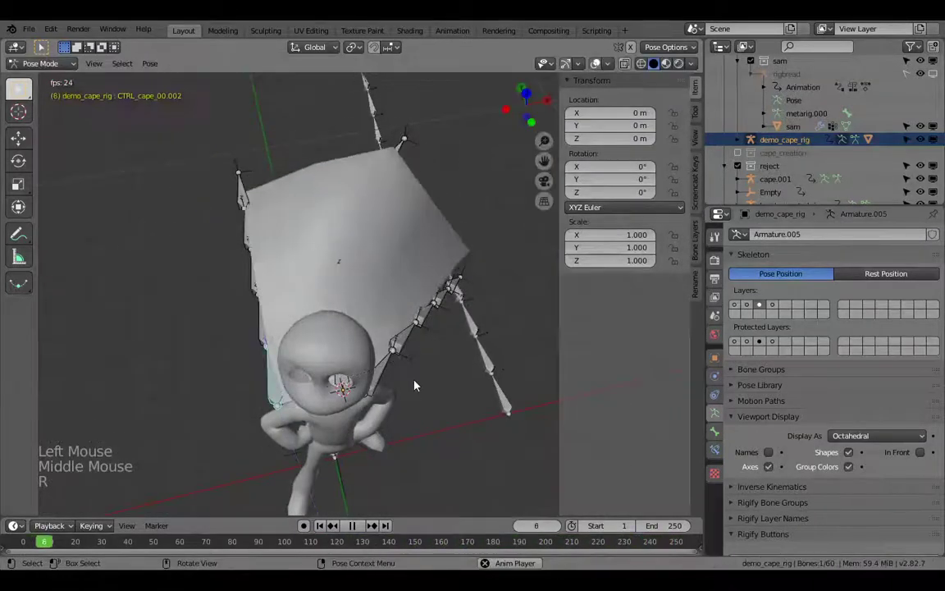
pyautogui.press('r')
pyautogui.click(400, 343)
pyautogui.moveTo(401, 343); pyautogui.dragTo(322, 330, button='middle')
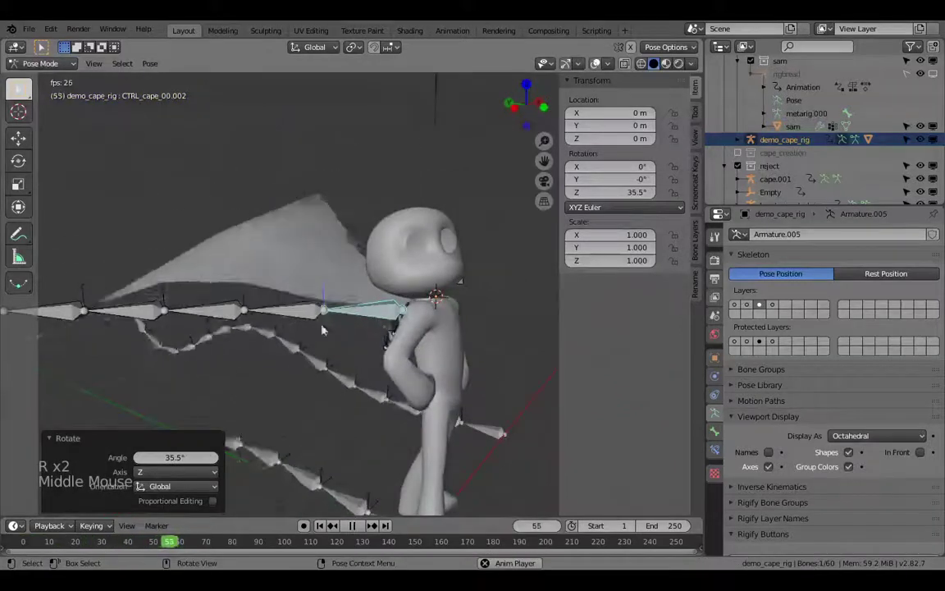
# Move CTRL_cape_02.002 about 0.05 m in X, -0.43 m in Y and -1.11 m in Z, and stop playback
pyautogui.click(211, 329)
pyautogui.press('g')
pyautogui.click(316, 492)
pyautogui.moveTo(422, 398); pyautogui.dragTo(478, 386, button='middle')
pyautogui.scroll(-1, 445, 330)
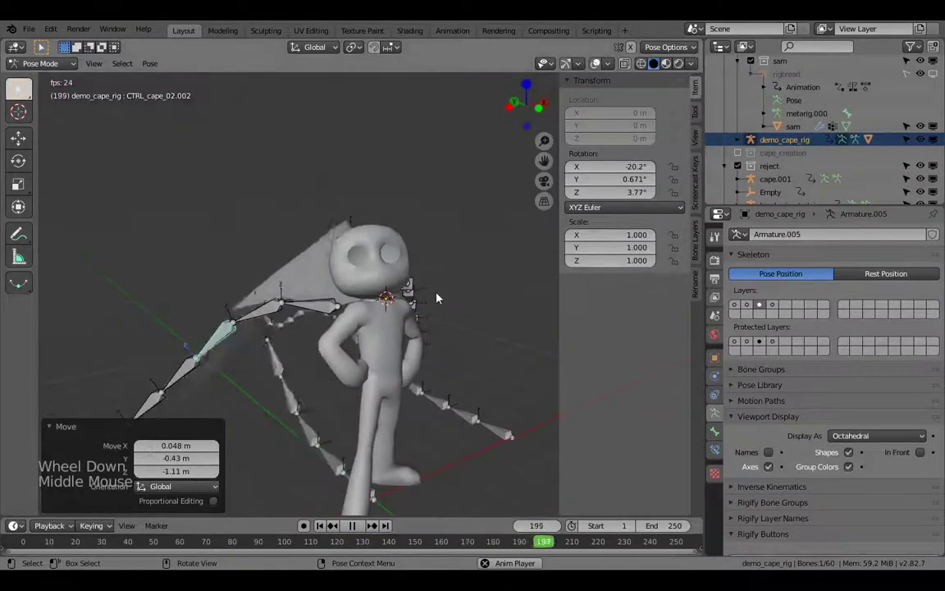
pyautogui.press('space')
pyautogui.moveTo(439, 300); pyautogui.dragTo(482, 347, button='middle')
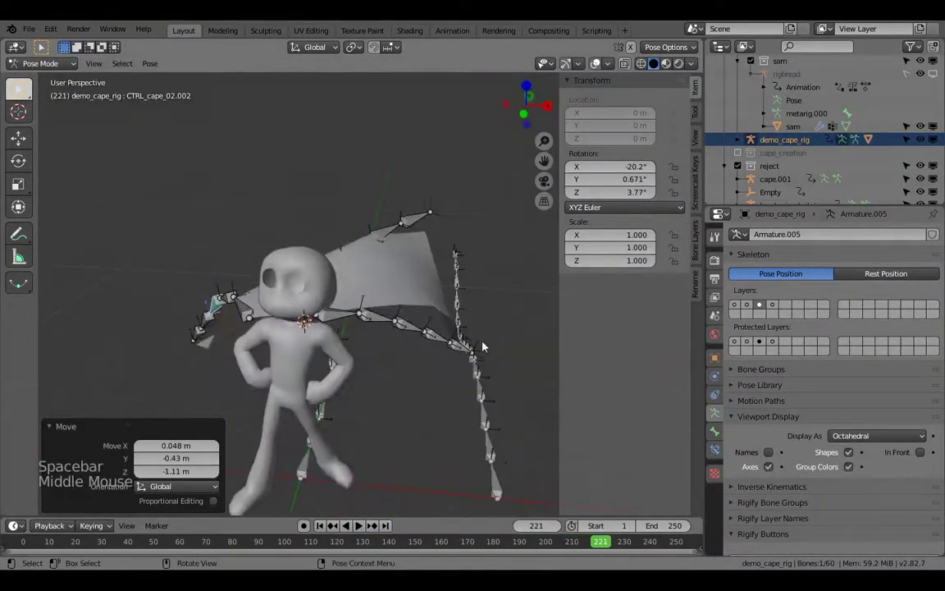